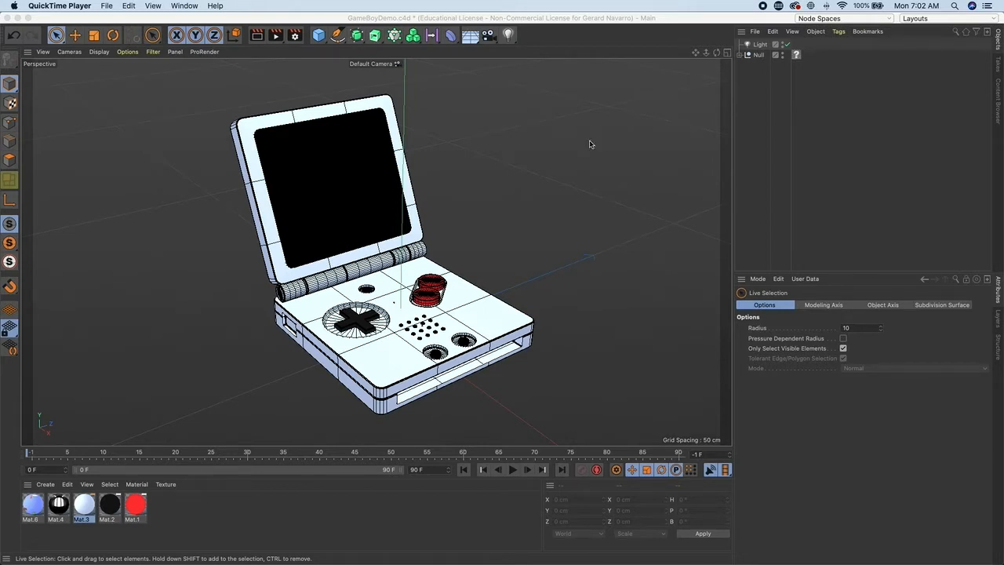
- Start a new, empty project
{"action": "left_click", "coordinate": [126, 22]}
{"action": "left_click", "coordinate": [82, 5]}
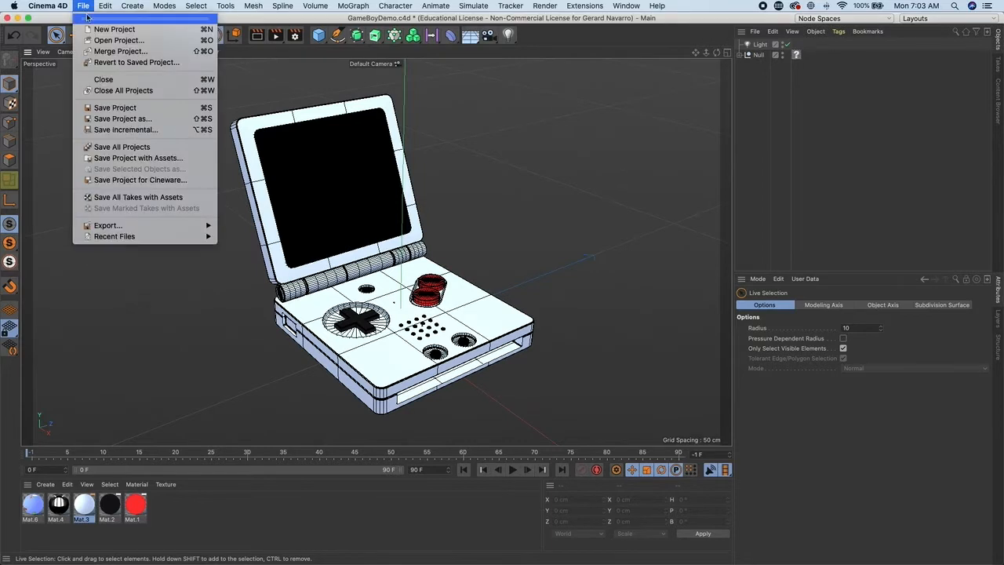
{"action": "left_click", "coordinate": [102, 29]}
- Open the Gameboy.jpg reference photo from the 02 Module folder in an image viewer and arrange it beside the scene
{"action": "key", "text": "super+Tab"}
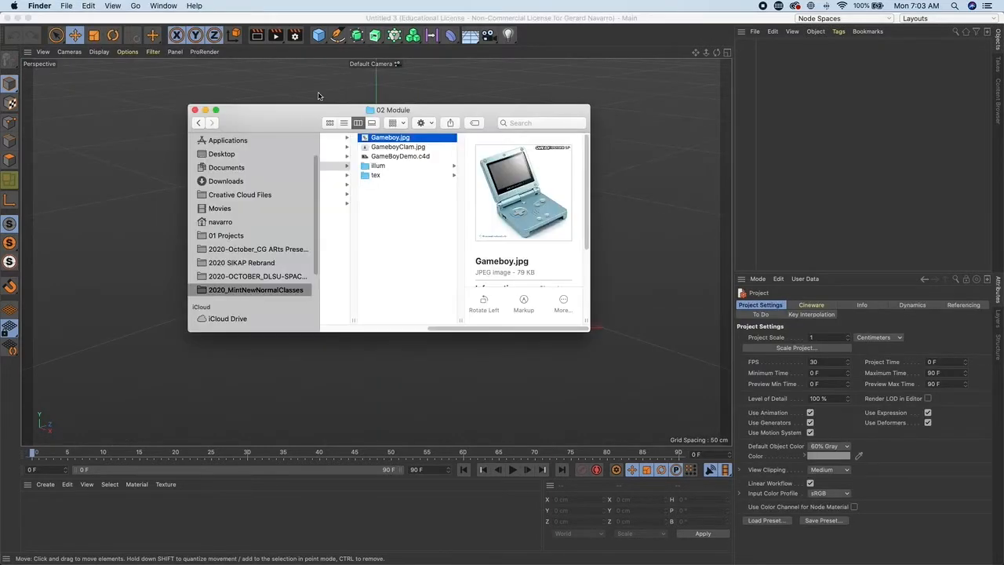
{"action": "left_click_drag", "start_coordinate": [309, 121], "coordinate": [289, 137]}
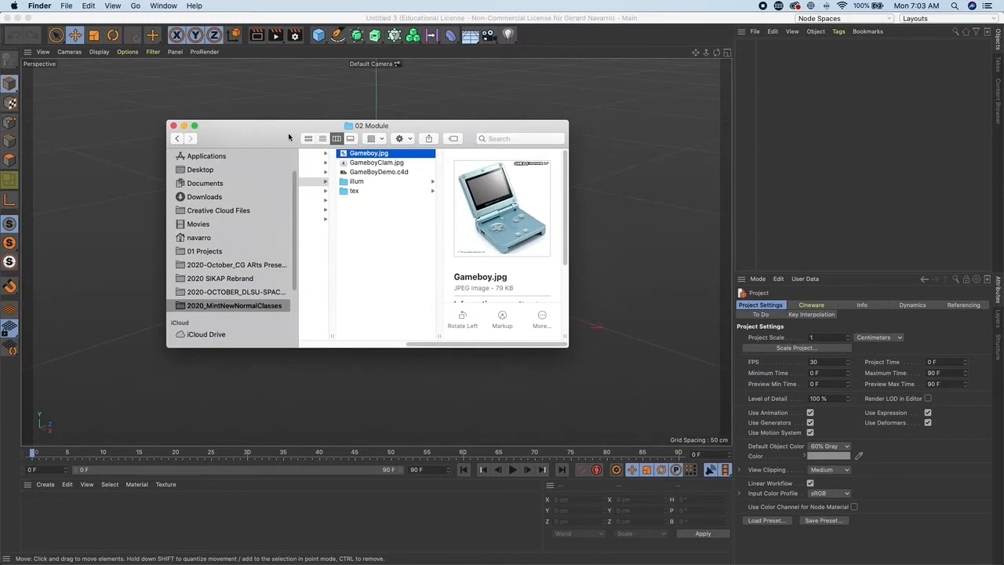
{"action": "double_click", "coordinate": [382, 155]}
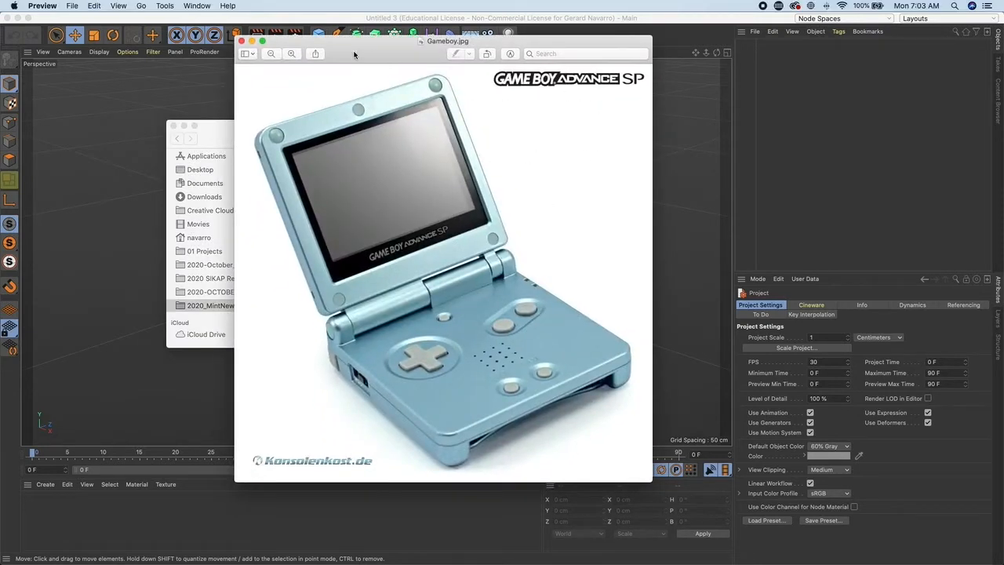
{"action": "left_click_drag", "start_coordinate": [234, 36], "coordinate": [340, 137]}
{"action": "left_click_drag", "start_coordinate": [426, 145], "coordinate": [477, 87]}
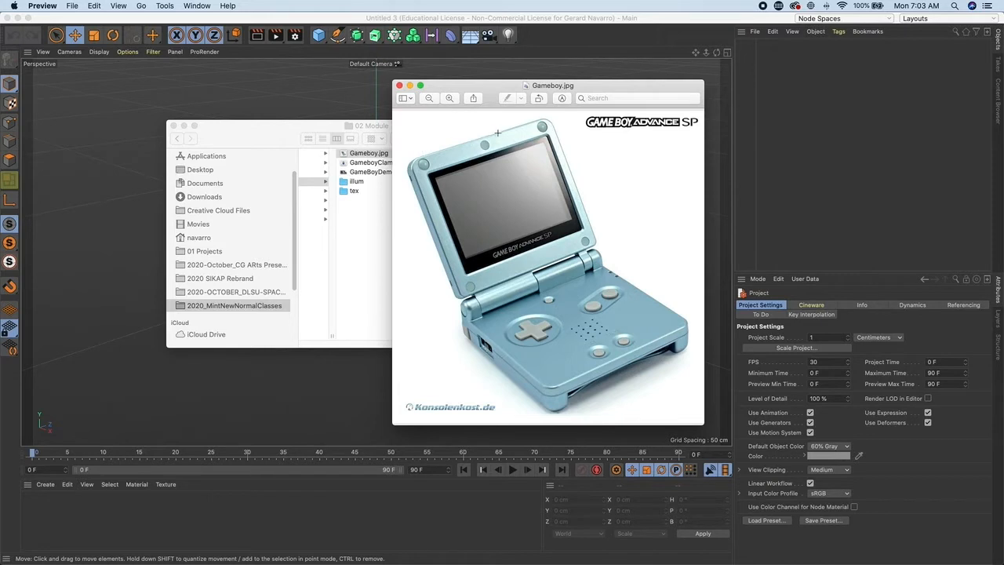
{"action": "left_click_drag", "start_coordinate": [494, 100], "coordinate": [492, 85]}
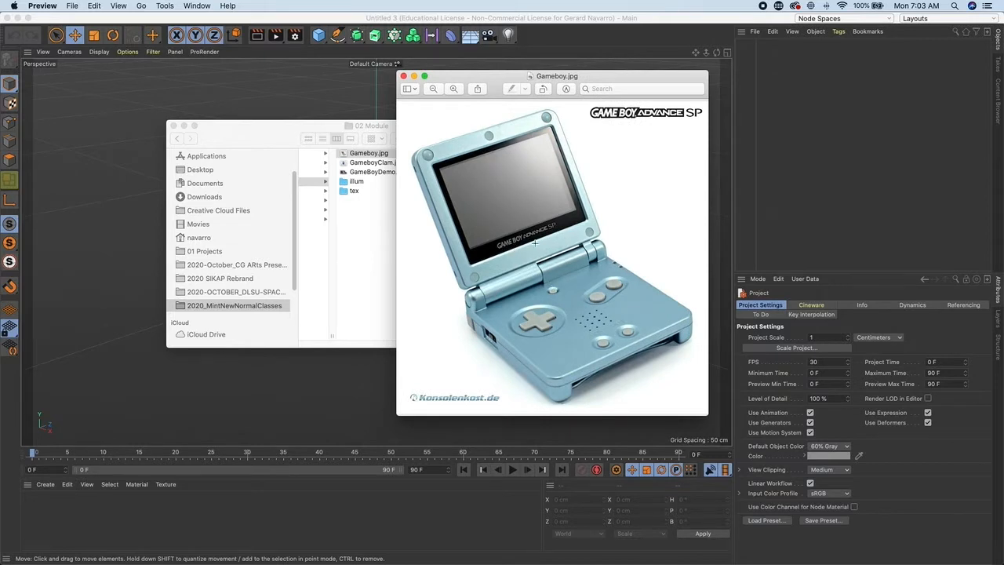
{"action": "left_click", "coordinate": [183, 125]}
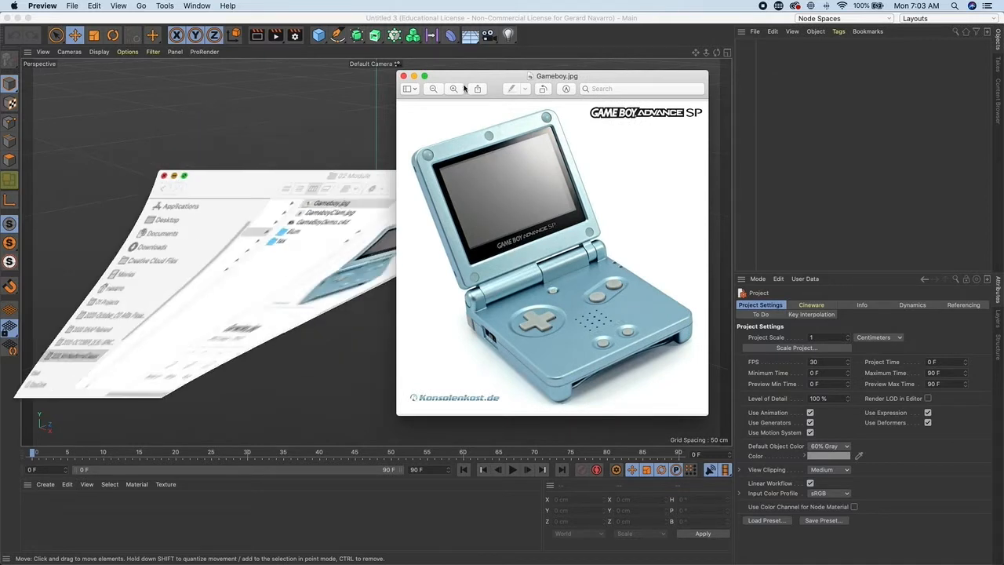
{"action": "left_click_drag", "start_coordinate": [484, 76], "coordinate": [547, 65]}
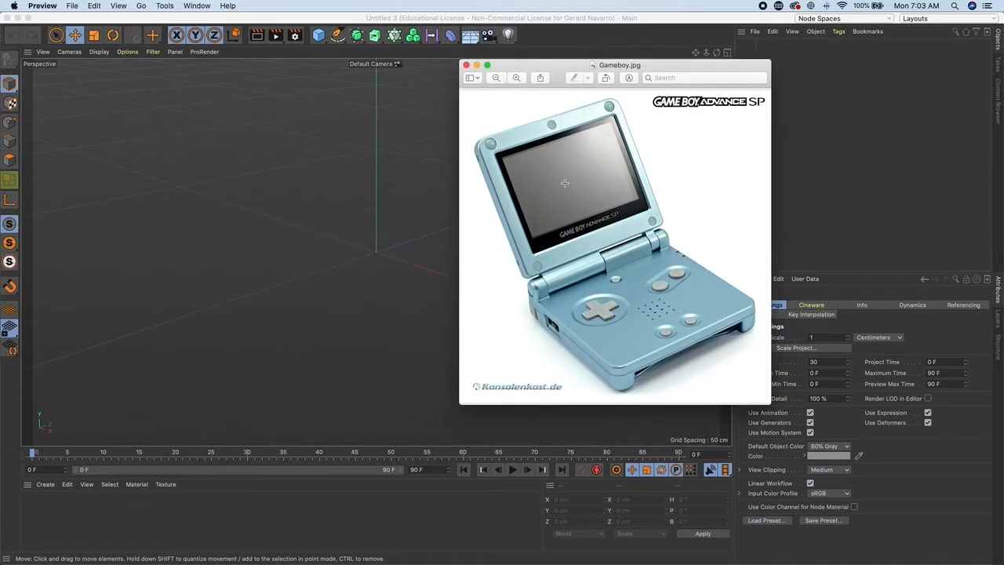
{"action": "left_click", "coordinate": [399, 216]}
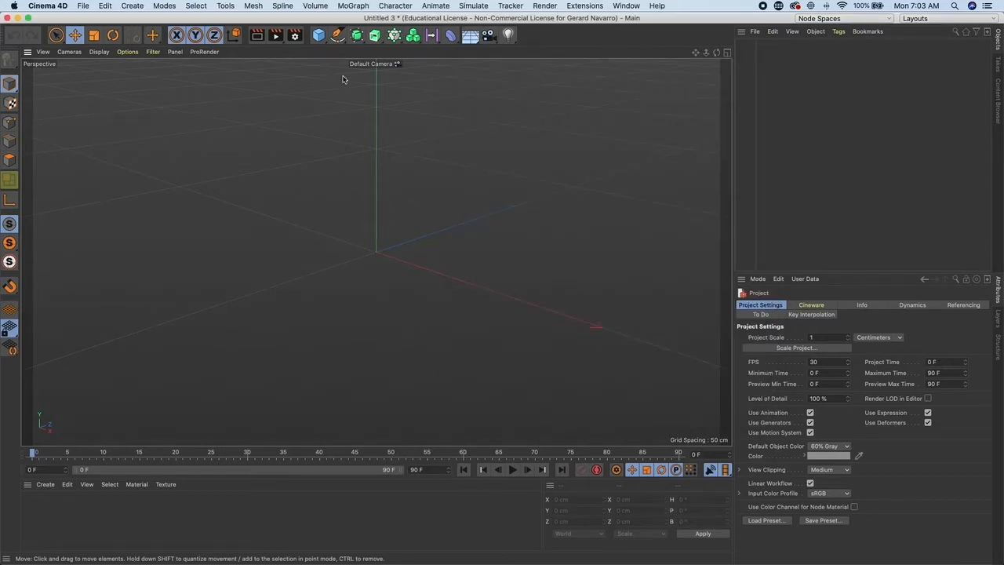
- Add a plane and stand it upright by setting its P rotation to 90°
{"action": "left_click_drag", "start_coordinate": [318, 35], "coordinate": [415, 69]}
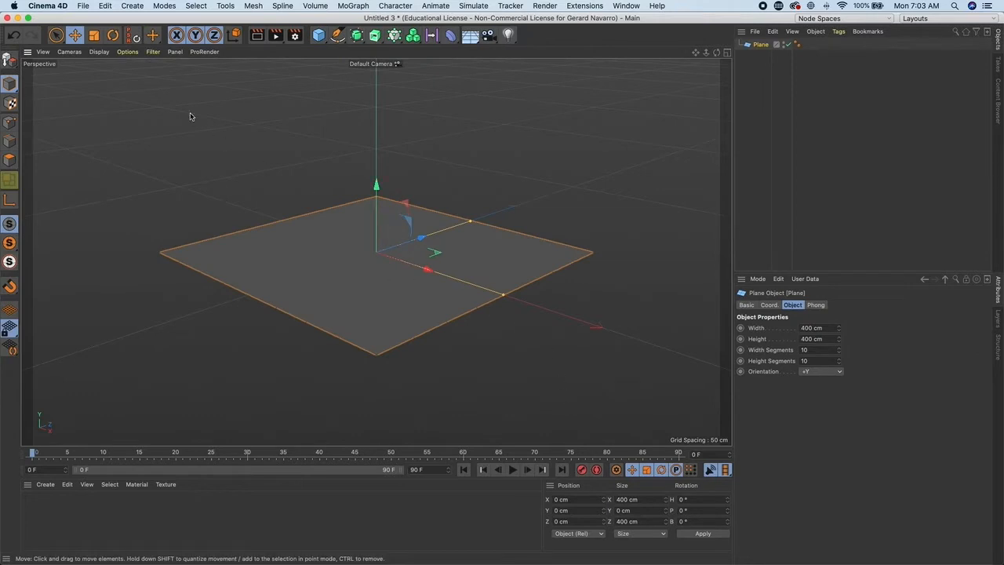
{"action": "left_click", "coordinate": [113, 35]}
{"action": "left_click_drag", "start_coordinate": [371, 216], "coordinate": [348, 202]}
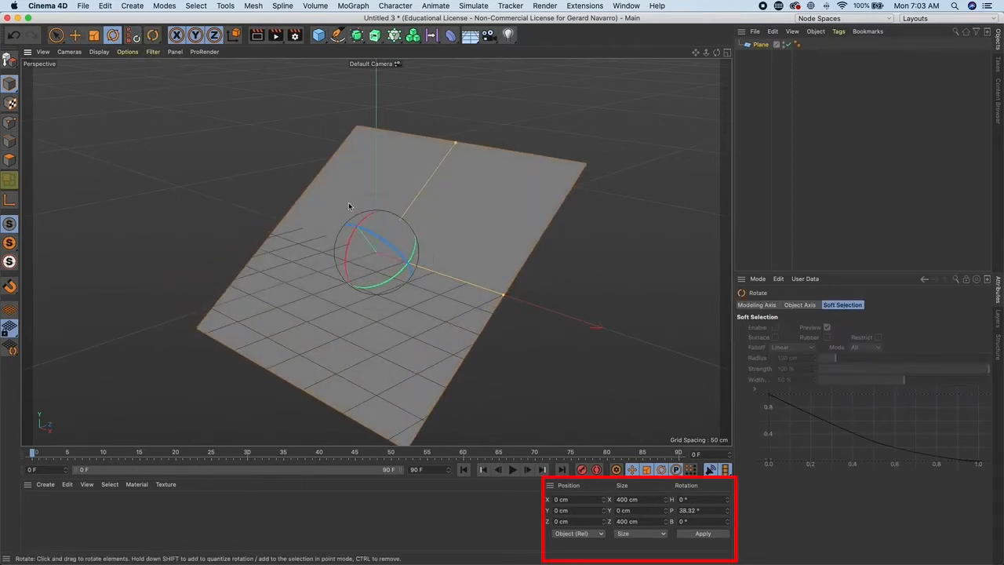
{"action": "double_click", "coordinate": [685, 510]}
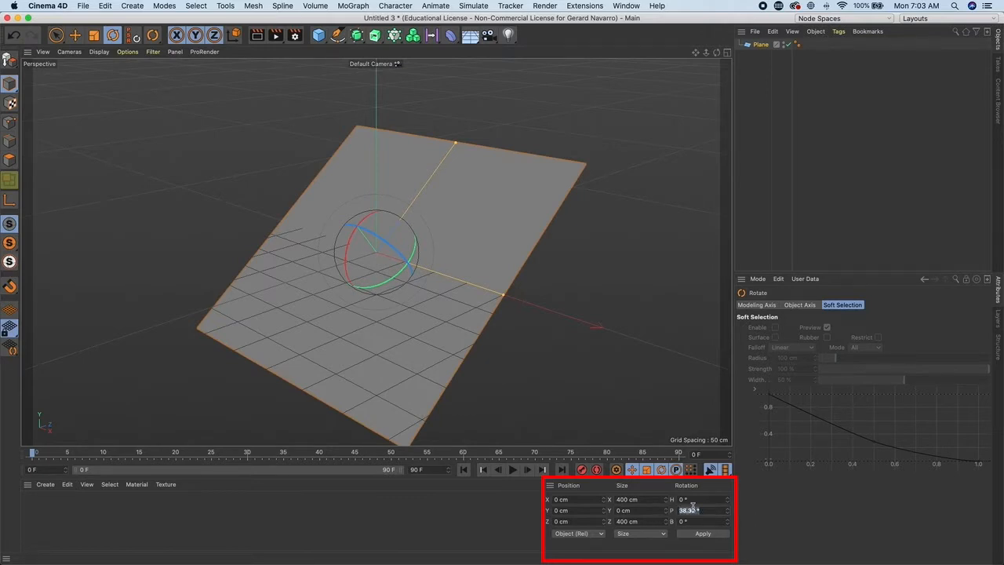
{"action": "type", "text": "90"}
{"action": "left_click", "coordinate": [710, 536]}
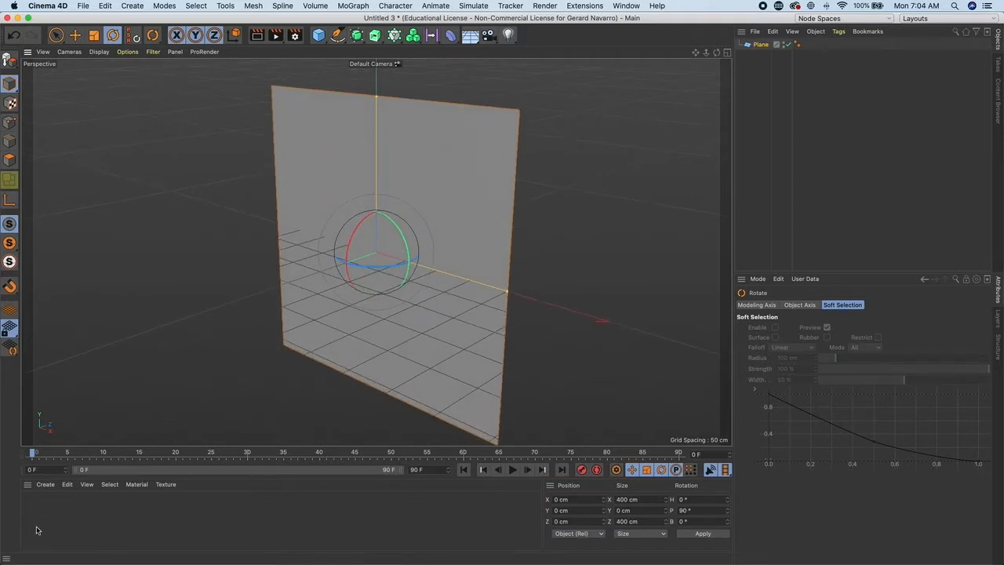
- Create a new material and disable its Reflectance channel in the Material Editor
{"action": "double_click", "coordinate": [45, 504]}
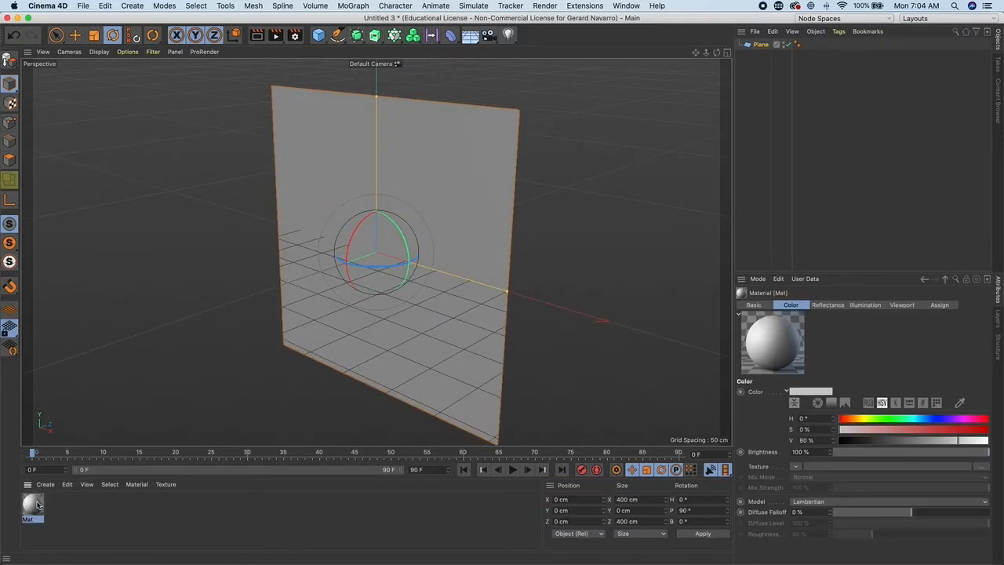
{"action": "double_click", "coordinate": [32, 506]}
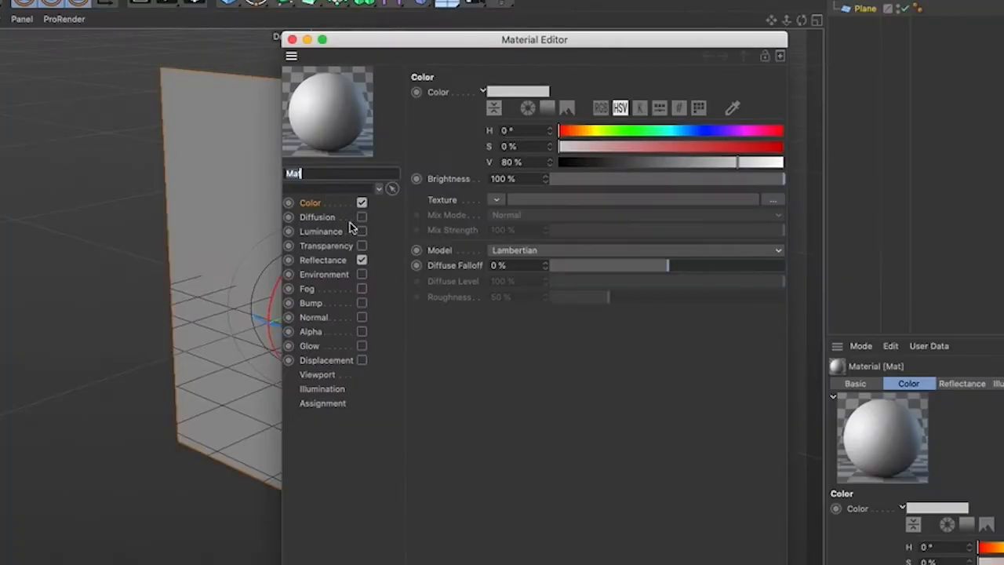
{"action": "left_click", "coordinate": [411, 218]}
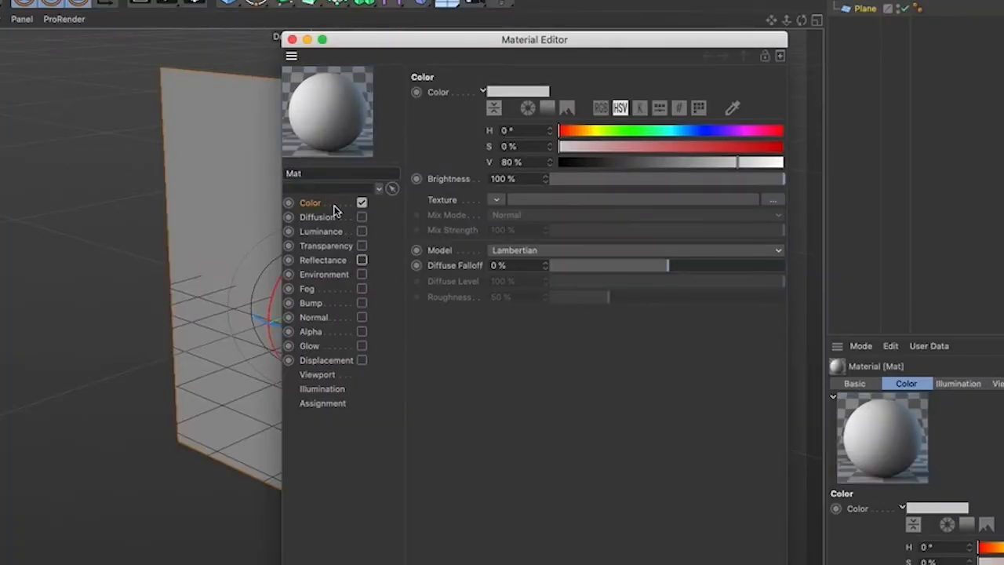
{"action": "double_click", "coordinate": [339, 173]}
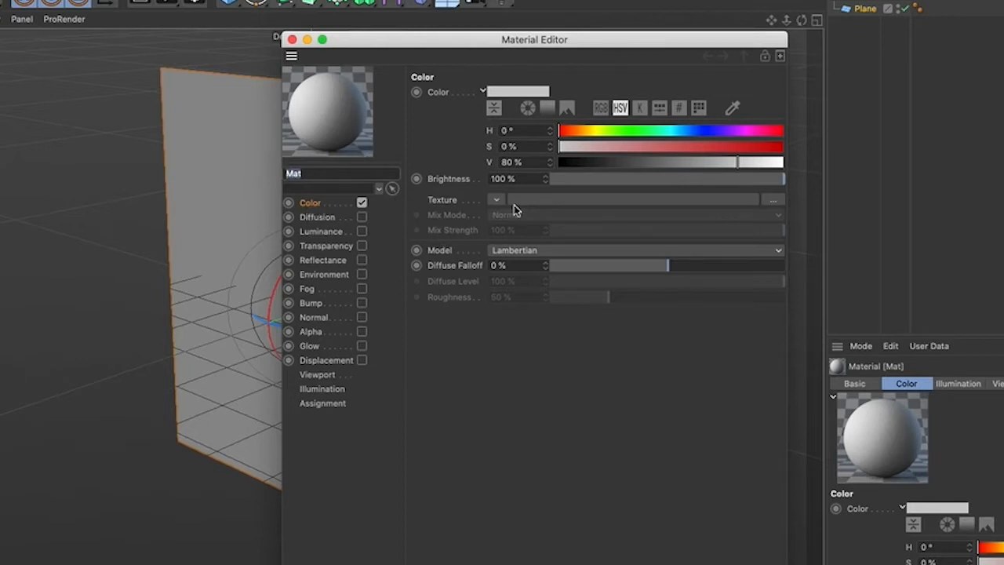
- Load Gameboy.jpg from the 02 Module folder as the Color texture without copying it to the project, then close the editor
{"action": "left_click", "coordinate": [554, 201]}
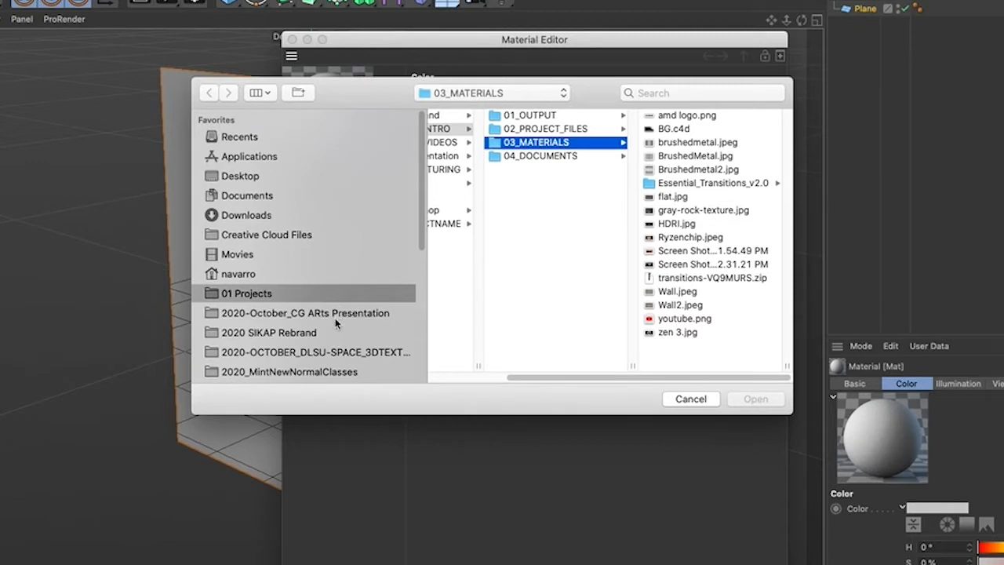
{"action": "left_click", "coordinate": [335, 374]}
{"action": "left_click", "coordinate": [498, 169]}
{"action": "left_click", "coordinate": [641, 157]}
{"action": "left_click", "coordinate": [702, 116]}
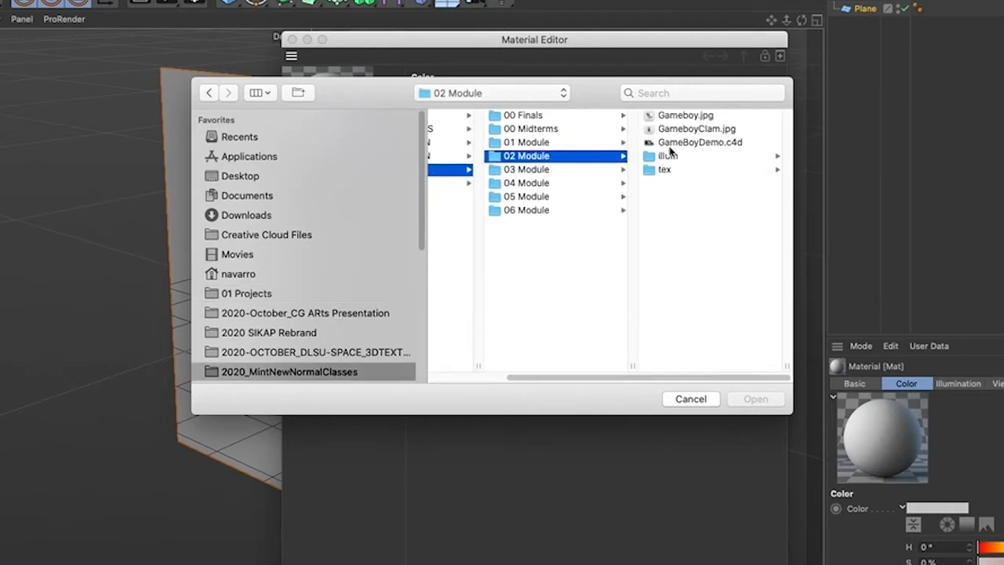
{"action": "left_click", "coordinate": [755, 398]}
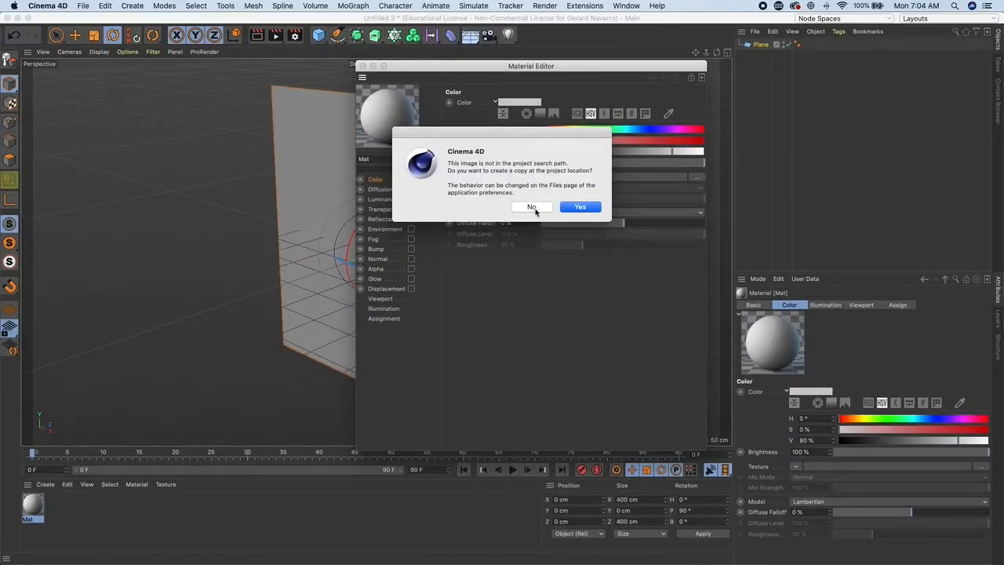
{"action": "left_click", "coordinate": [532, 208]}
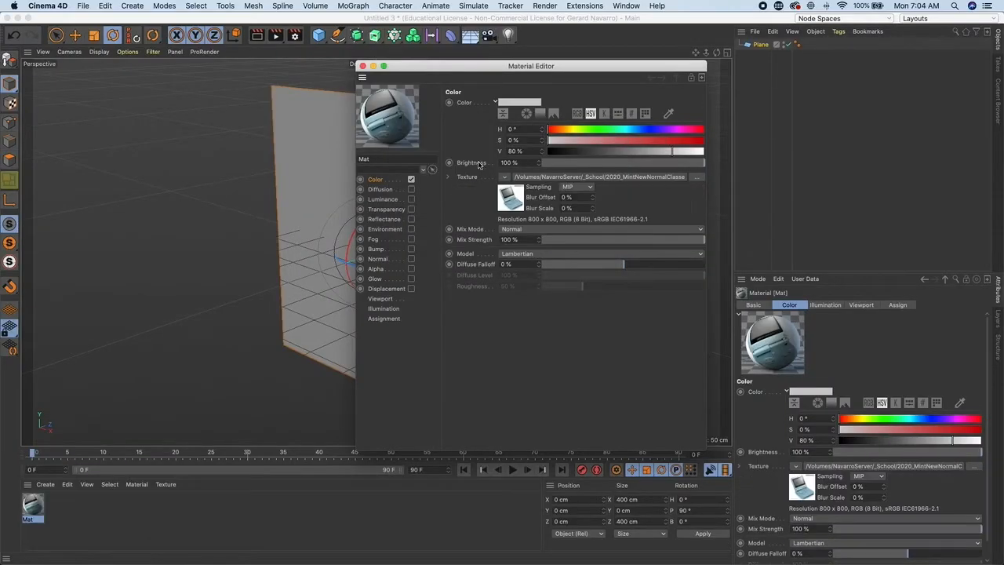
{"action": "left_click", "coordinate": [362, 66]}
- Apply the Gameboy material to the upright plane
{"action": "left_click_drag", "start_coordinate": [33, 504], "coordinate": [463, 251]}
{"action": "left_click_drag", "start_coordinate": [380, 200], "coordinate": [338, 202], "text": "alt"}
{"action": "right_click_drag", "start_coordinate": [342, 204], "coordinate": [323, 207], "text": "alt"}
{"action": "left_click_drag", "start_coordinate": [323, 207], "coordinate": [387, 253], "text": "alt"}
{"action": "key", "text": "e"}
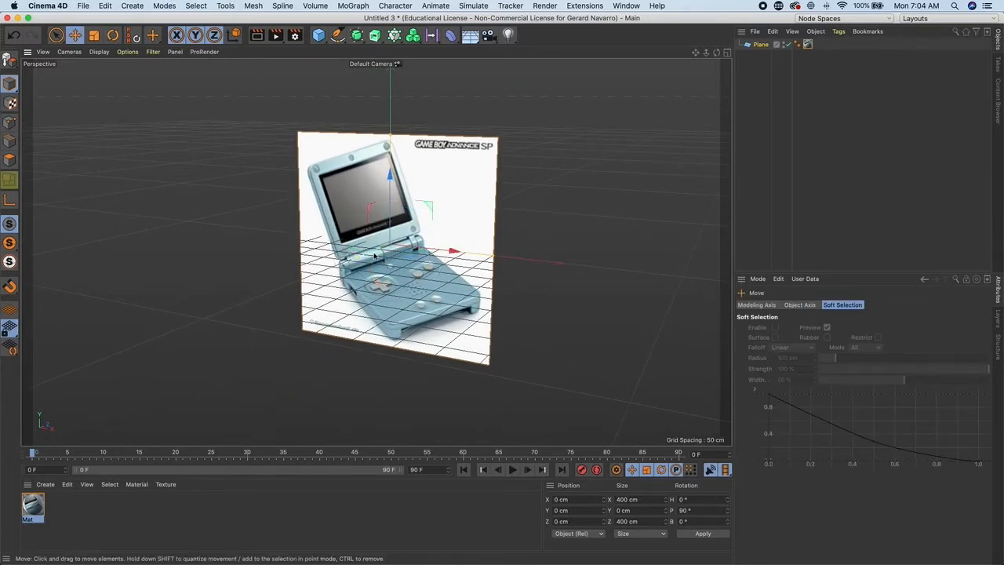
{"action": "left_click_drag", "start_coordinate": [356, 262], "coordinate": [448, 214]}
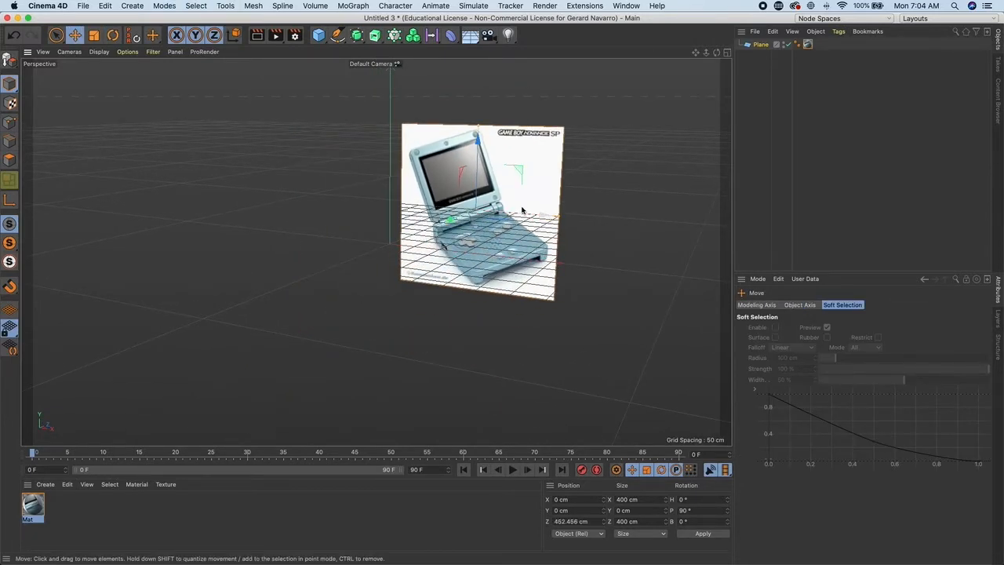
{"action": "right_click_drag", "start_coordinate": [408, 245], "coordinate": [493, 268], "text": "alt"}
{"action": "key", "text": "super+z"}
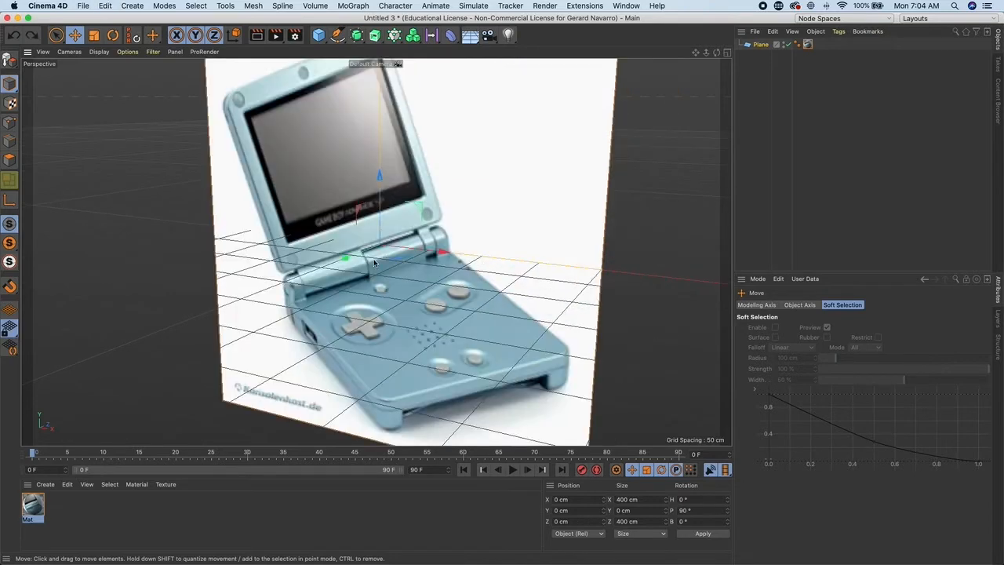
{"action": "right_click_drag", "start_coordinate": [403, 253], "coordinate": [354, 242], "text": "alt"}
{"action": "left_click_drag", "start_coordinate": [357, 240], "coordinate": [384, 239], "text": "alt"}
{"action": "right_click_drag", "start_coordinate": [391, 246], "coordinate": [370, 243], "text": "alt"}
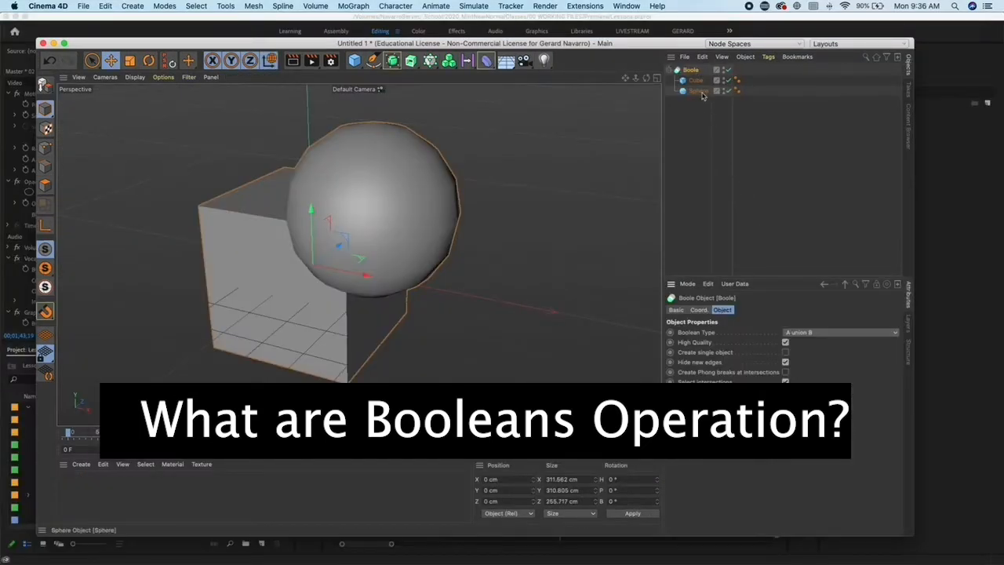
- Examine the Boolean Type options of a Boole object combining a cube and a sphere
{"action": "left_click", "coordinate": [855, 333]}
{"action": "left_click", "coordinate": [855, 353]}
{"action": "mouse_move", "coordinate": [428, 235]}
{"action": "left_mouse_down"}
{"action": "mouse_move", "coordinate": [488, 236]}
{"action": "mouse_move", "coordinate": [366, 220]}
{"action": "mouse_move", "coordinate": [427, 222]}
{"action": "left_mouse_up"}
{"action": "left_click", "coordinate": [690, 70]}
{"action": "left_click", "coordinate": [855, 339]}
{"action": "left_click", "coordinate": [839, 349]}
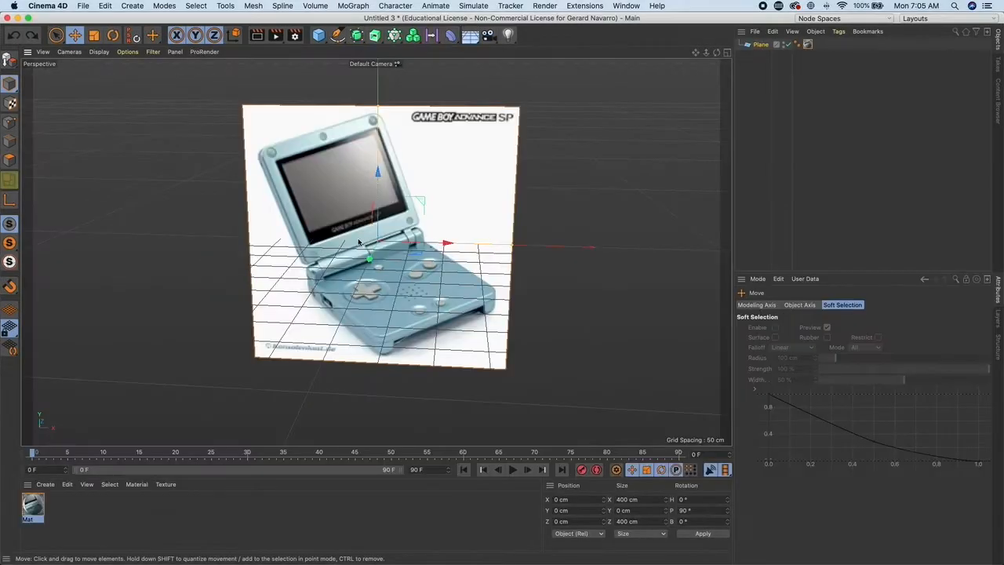
- Add a cube, move it to about -278 cm on Z in front of the plane, and flatten it to about 23 cm high
{"action": "left_click_drag", "start_coordinate": [340, 191], "coordinate": [316, 189], "text": "alt"}
{"action": "scroll", "coordinate": [315, 189], "scroll_direction": "down", "scroll_amount": 3}
{"action": "middle_click_drag", "start_coordinate": [316, 189], "coordinate": [353, 184], "text": "alt"}
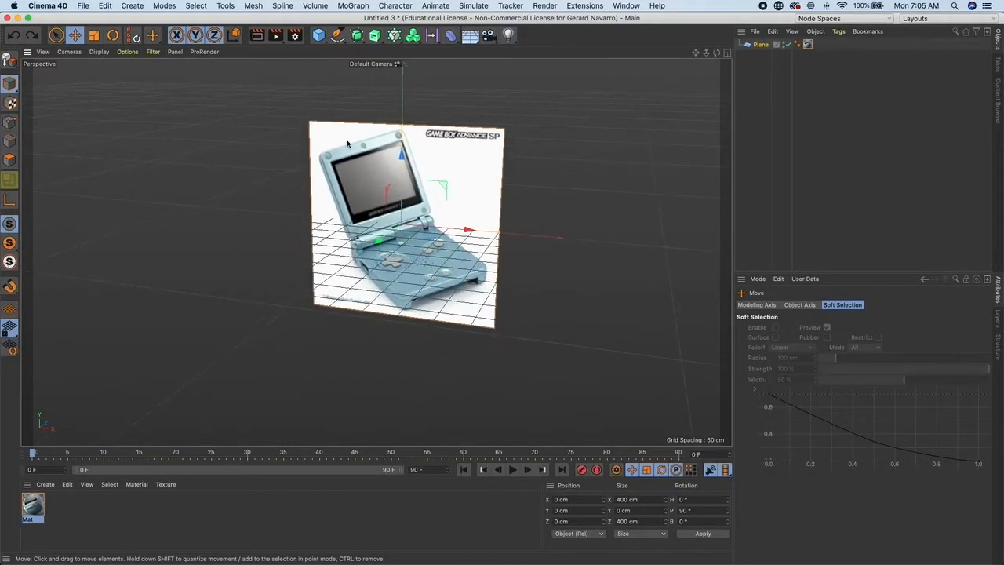
{"action": "left_click", "coordinate": [318, 35]}
{"action": "left_click_drag", "start_coordinate": [429, 210], "coordinate": [314, 260]}
{"action": "scroll", "coordinate": [436, 286], "scroll_direction": "up", "scroll_amount": 3}
{"action": "left_click_drag", "start_coordinate": [436, 287], "coordinate": [449, 251], "text": "alt"}
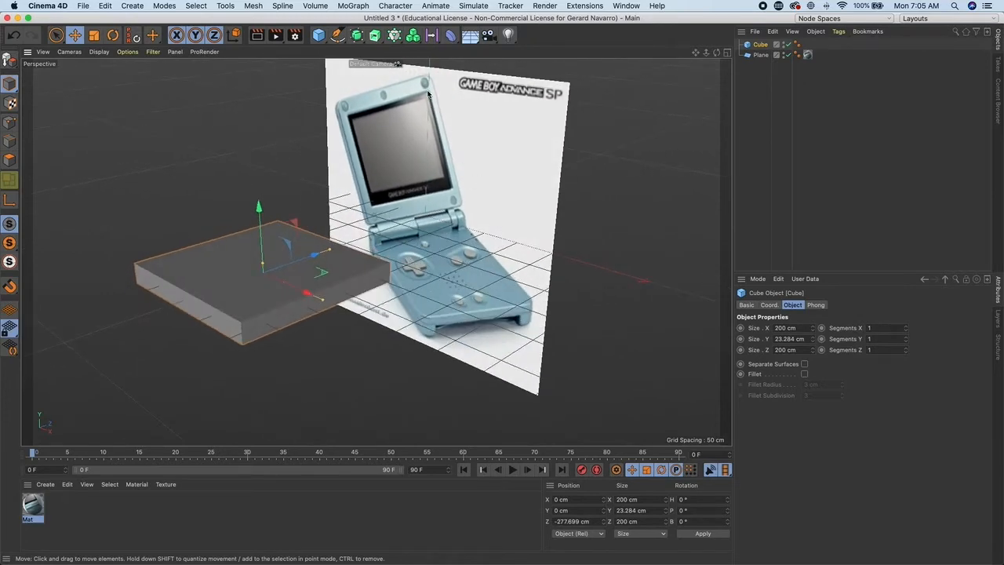
- Add a cylinder and shrink it to about 28 cm radius and 22 cm height
{"action": "middle_click_drag", "start_coordinate": [402, 274], "coordinate": [450, 272], "text": "alt"}
{"action": "right_click_drag", "start_coordinate": [450, 273], "coordinate": [578, 293], "text": "alt"}
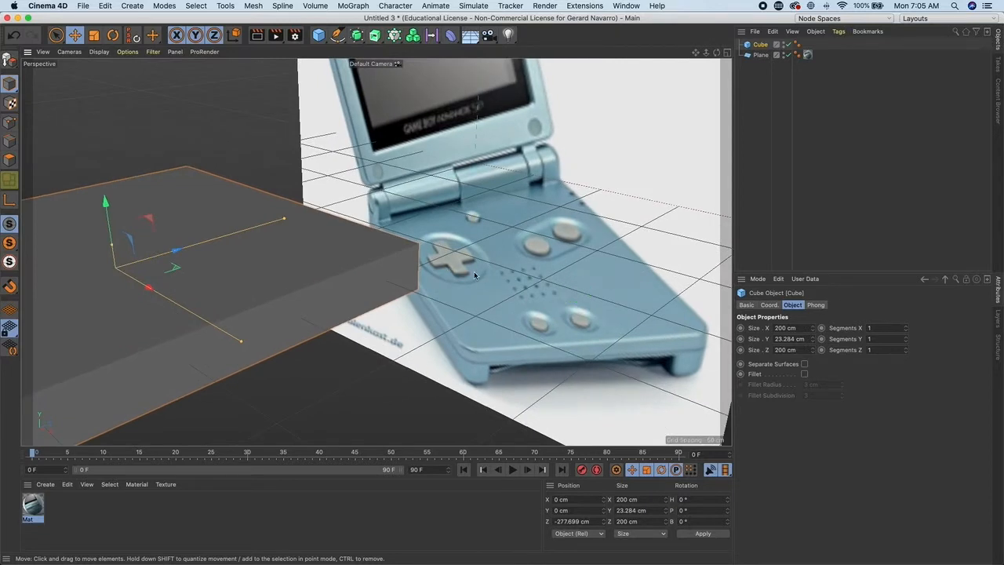
{"action": "right_click_drag", "start_coordinate": [588, 306], "coordinate": [337, 259], "text": "alt"}
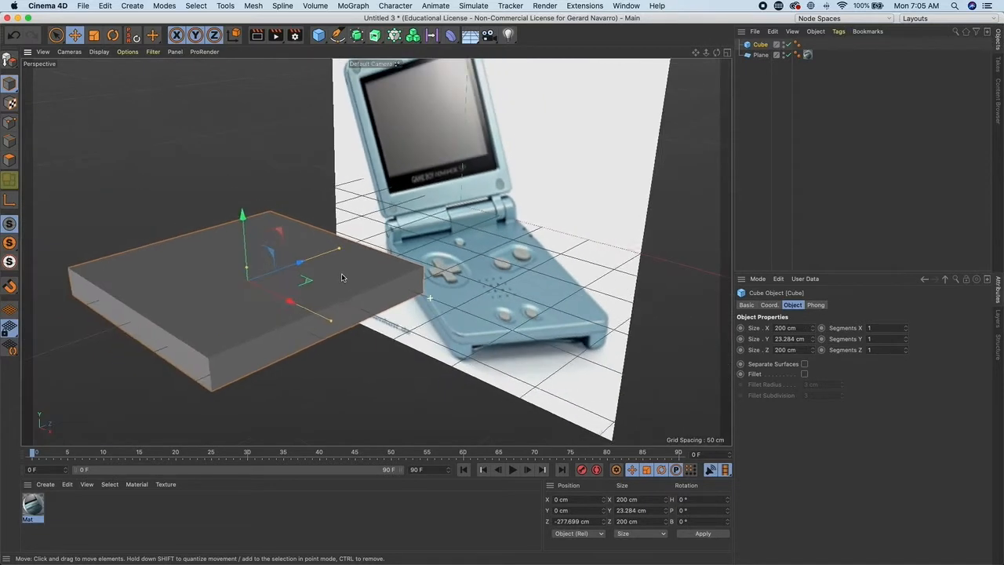
{"action": "left_click", "coordinate": [320, 40]}
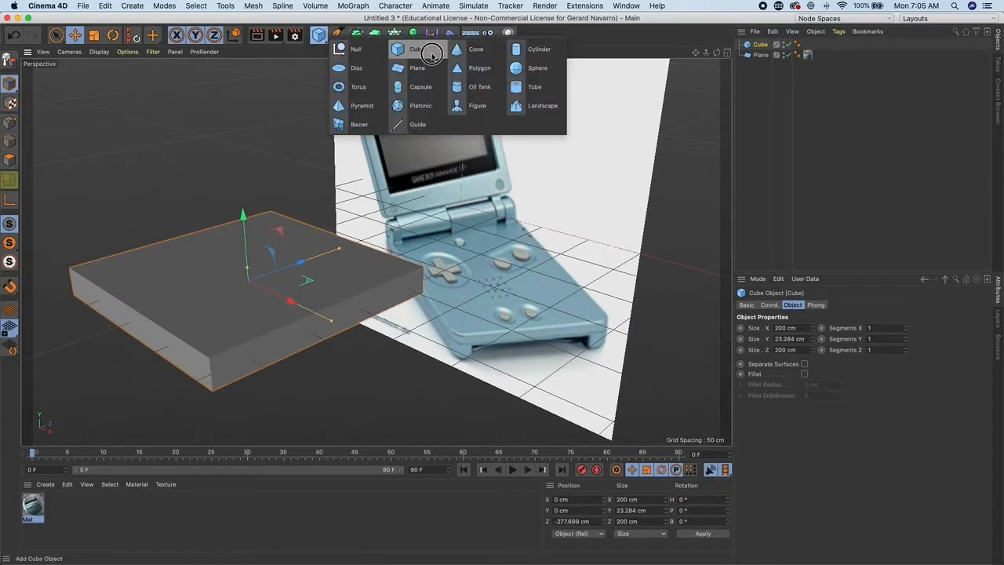
{"action": "left_click", "coordinate": [526, 50]}
{"action": "left_click_drag", "start_coordinate": [488, 201], "coordinate": [226, 179]}
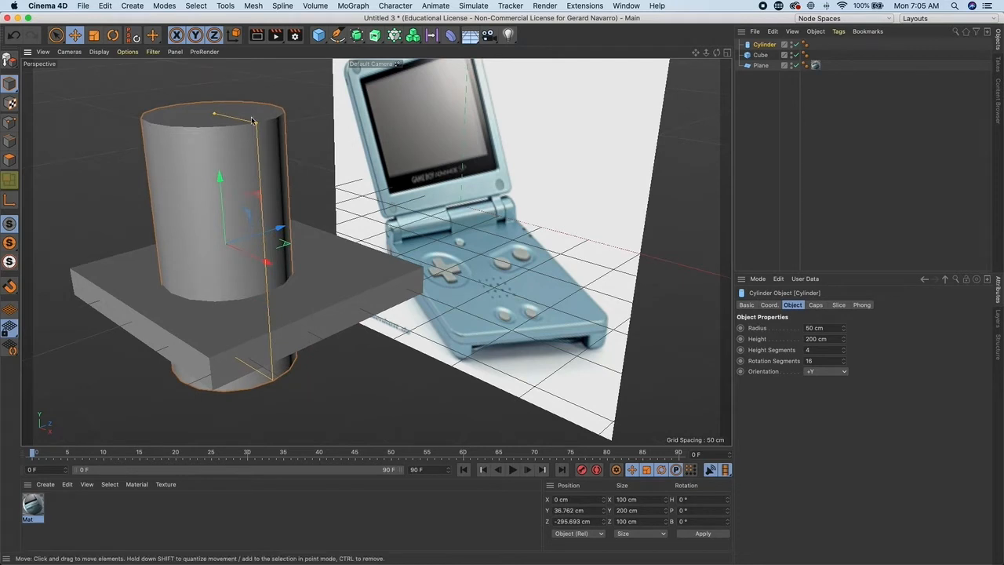
{"action": "left_click_drag", "start_coordinate": [256, 123], "coordinate": [226, 232]}
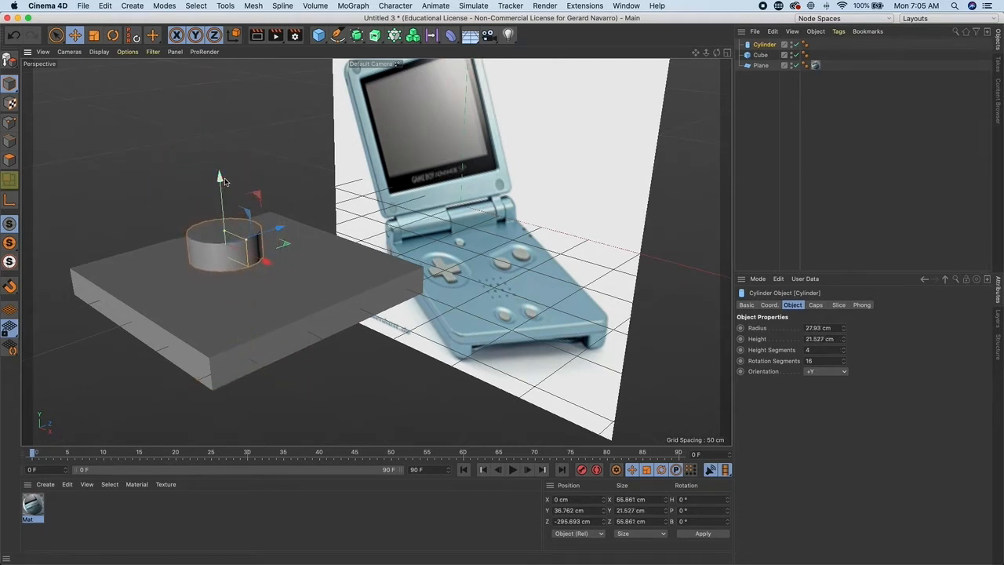
- Position the cylinder partly sunk into the cube's top face, about 16 cm up and -322 cm on Z
{"action": "left_click_drag", "start_coordinate": [220, 177], "coordinate": [221, 193]}
{"action": "left_click_drag", "start_coordinate": [274, 243], "coordinate": [247, 252]}
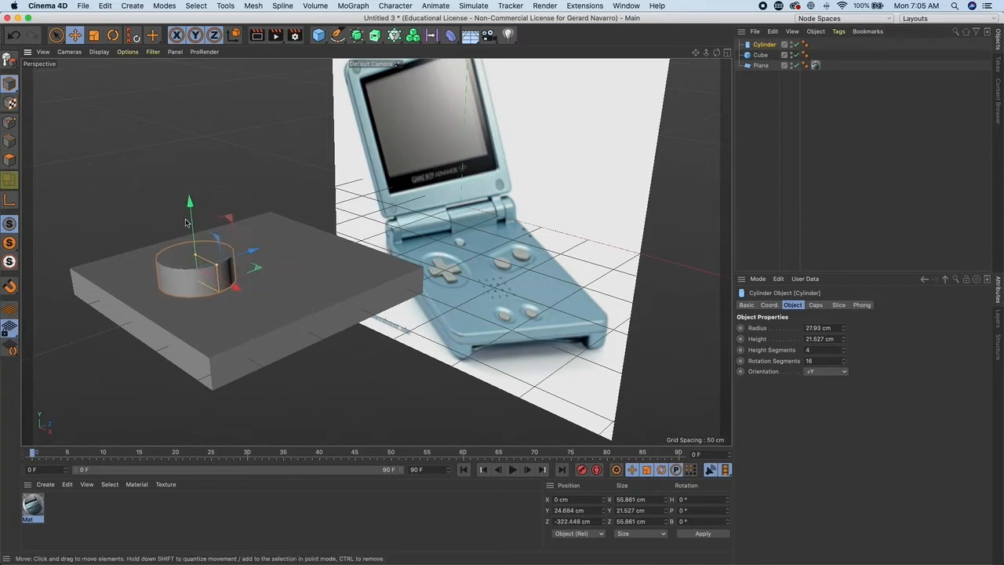
{"action": "left_click_drag", "start_coordinate": [191, 201], "coordinate": [190, 212]}
{"action": "scroll", "coordinate": [182, 274], "scroll_direction": "up", "scroll_amount": 3}
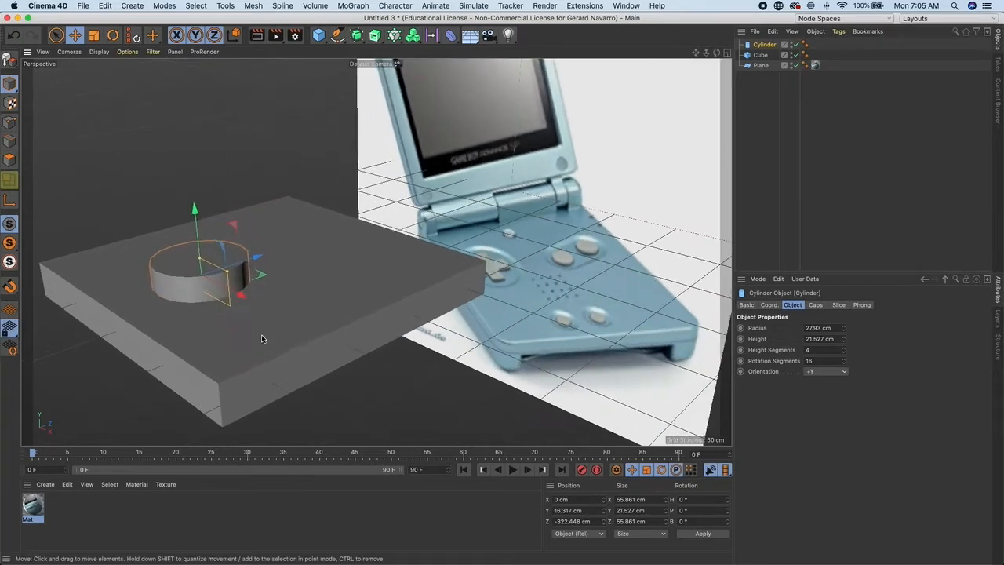
{"action": "left_click_drag", "start_coordinate": [202, 323], "coordinate": [207, 334], "text": "alt"}
- Select the cube and raise its X, Y and Z segments to 2
{"action": "left_click", "coordinate": [280, 330]}
{"action": "left_click_drag", "start_coordinate": [273, 335], "coordinate": [300, 317], "text": "alt"}
{"action": "left_click_drag", "start_coordinate": [361, 312], "coordinate": [333, 282], "text": "alt"}
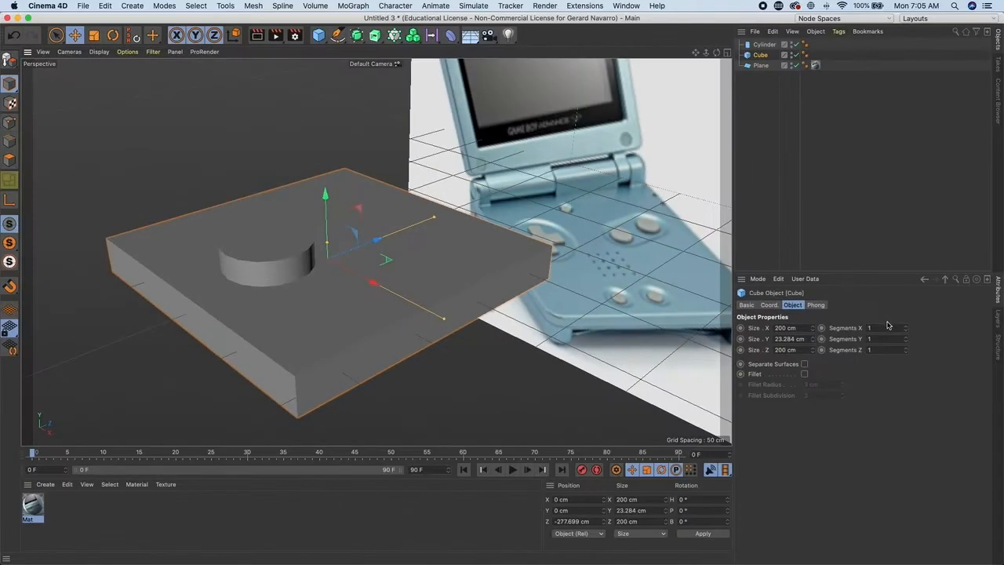
{"action": "left_click", "coordinate": [906, 327]}
{"action": "left_click", "coordinate": [906, 337]}
{"action": "left_click", "coordinate": [905, 348]}
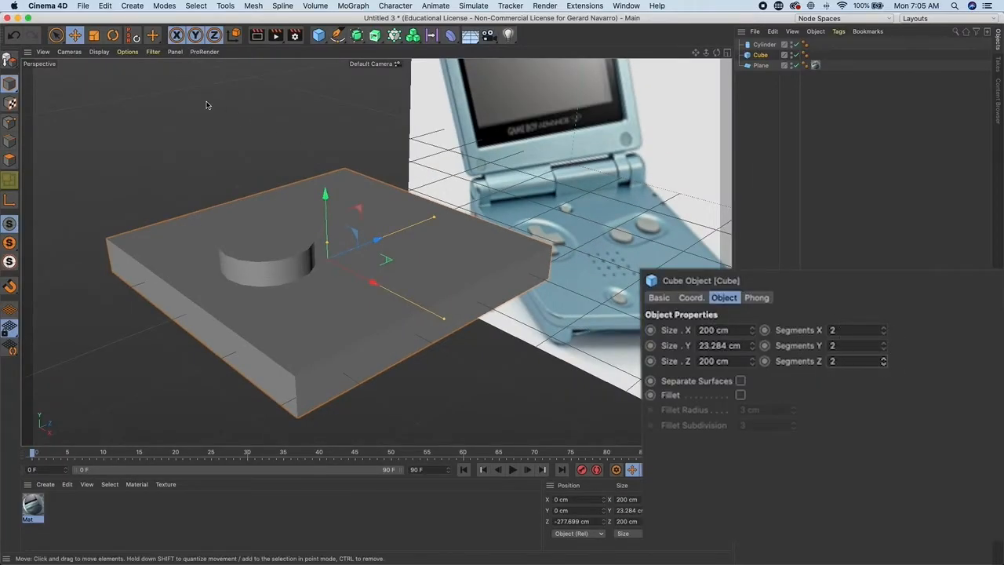
- Switch the viewport display to Gouraud Shading (Lines)
{"action": "left_click", "coordinate": [99, 52]}
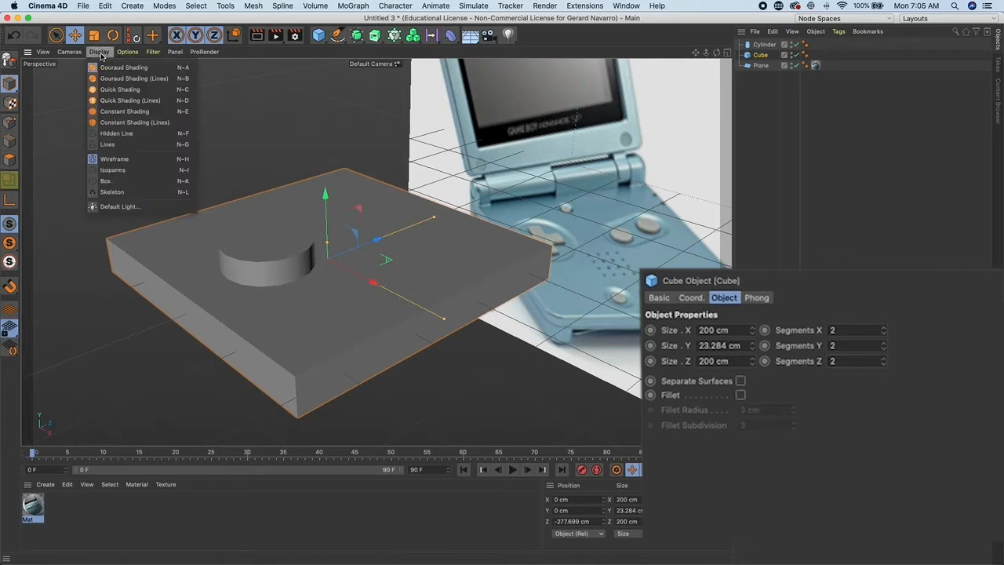
{"action": "left_click", "coordinate": [149, 79]}
{"action": "left_click_drag", "start_coordinate": [391, 271], "coordinate": [383, 273]}
{"action": "key", "text": "super+z"}
{"action": "left_click_drag", "start_coordinate": [485, 327], "coordinate": [443, 332], "text": "alt"}
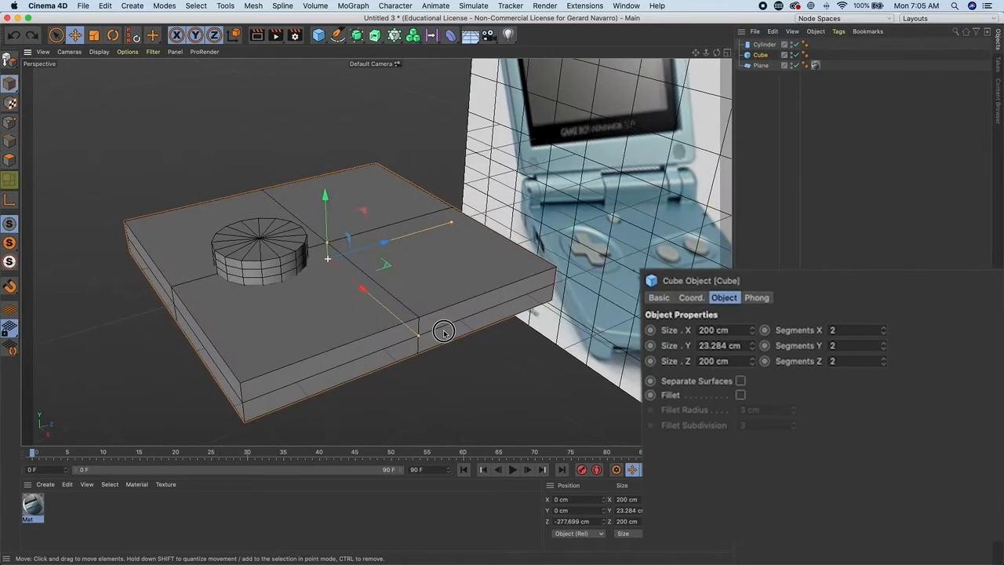
- Set the cube's segments to 5 on X, 3 on Y and 7 on Z
{"action": "left_click", "coordinate": [884, 343]}
{"action": "left_click", "coordinate": [884, 330]}
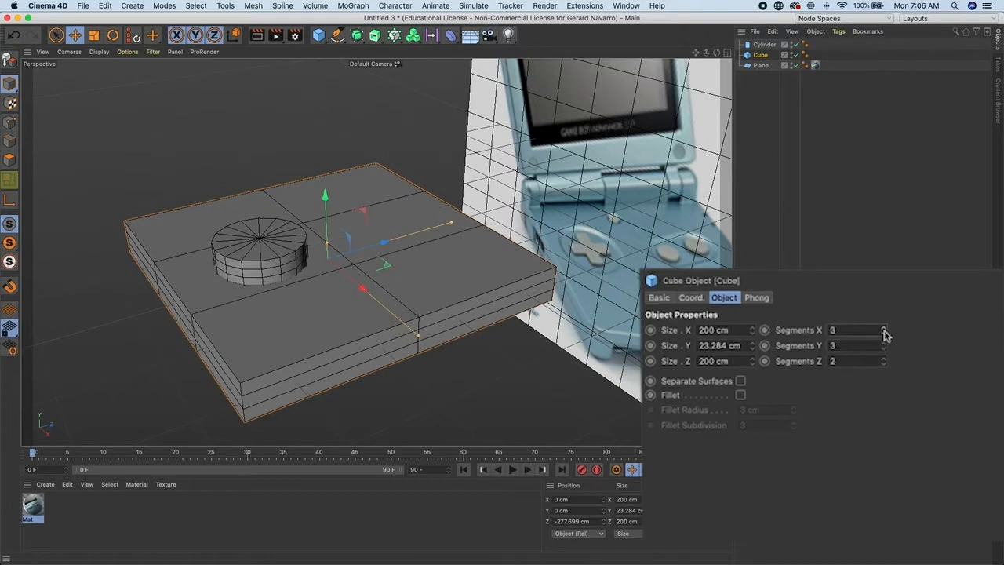
{"action": "left_click", "coordinate": [884, 330]}
{"action": "left_click", "coordinate": [884, 330]}
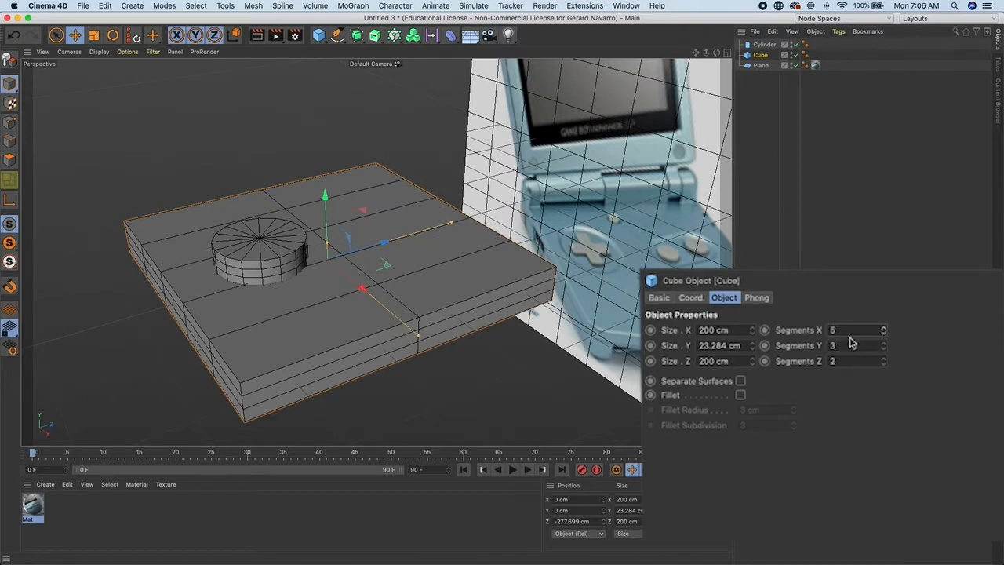
{"action": "left_click", "coordinate": [883, 359]}
{"action": "left_click", "coordinate": [883, 359]}
{"action": "left_click", "coordinate": [884, 358]}
{"action": "left_click", "coordinate": [883, 359]}
{"action": "left_click", "coordinate": [883, 359]}
- Inspect the subdivided cube and cylinder from several angles
{"action": "left_click_drag", "start_coordinate": [479, 359], "coordinate": [523, 360], "text": "alt"}
{"action": "left_click_drag", "start_coordinate": [403, 336], "coordinate": [473, 332], "text": "alt"}
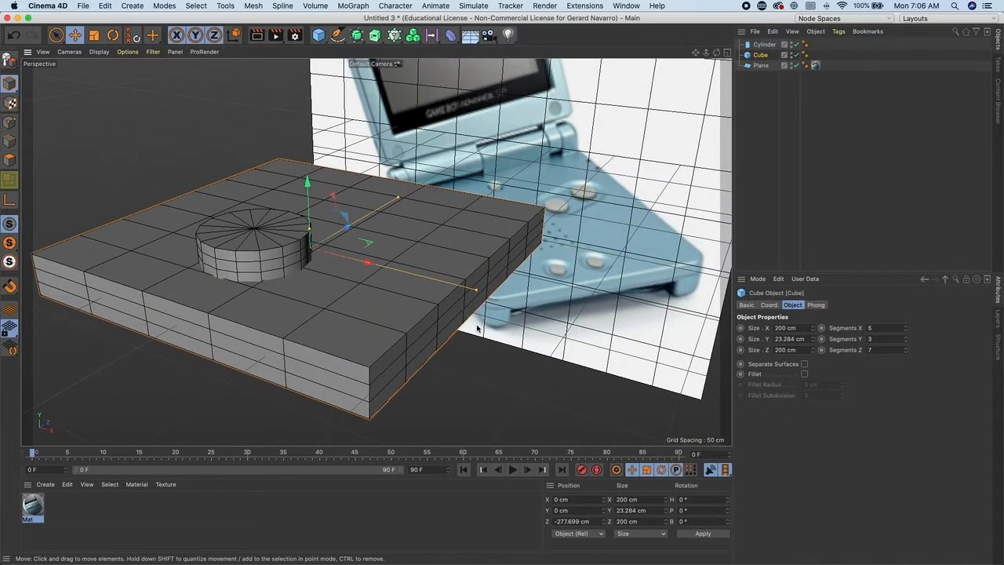
{"action": "left_click_drag", "start_coordinate": [477, 328], "coordinate": [412, 312], "text": "alt"}
{"action": "scroll", "coordinate": [422, 288], "scroll_direction": "up", "scroll_amount": 4}
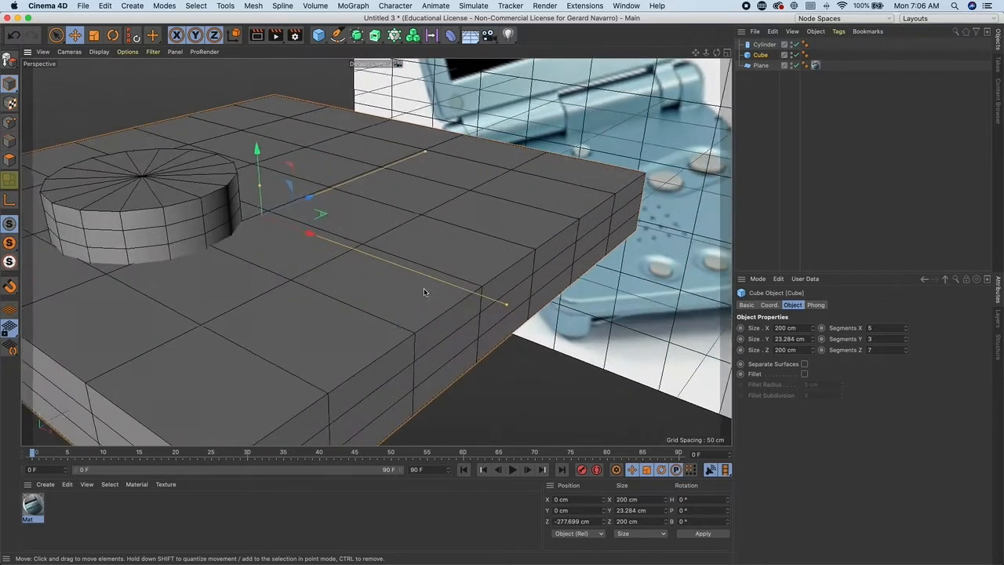
{"action": "middle_click_drag", "start_coordinate": [422, 288], "coordinate": [495, 298], "text": "alt"}
{"action": "scroll", "coordinate": [423, 289], "scroll_direction": "down", "scroll_amount": 3}
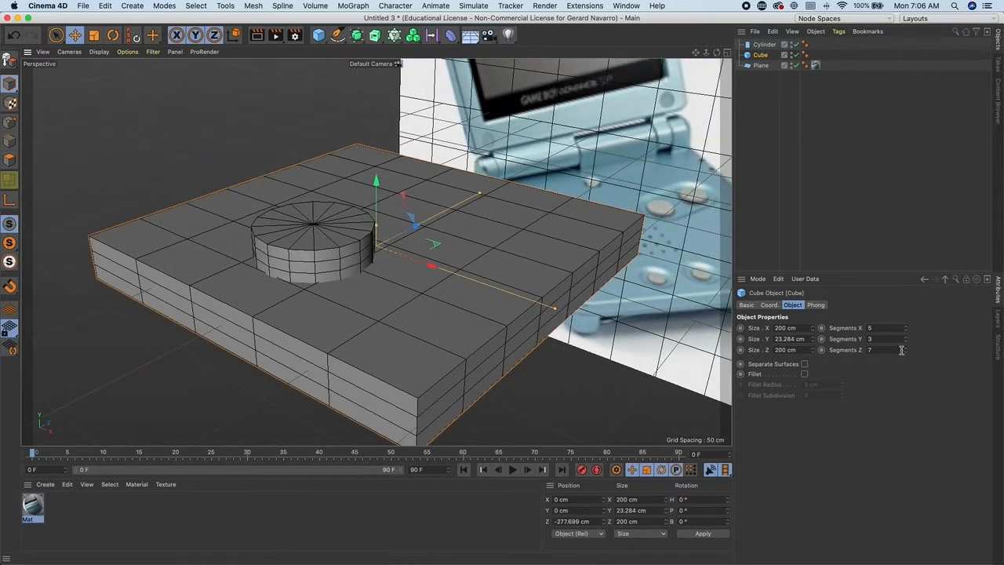
{"action": "left_click_drag", "start_coordinate": [579, 320], "coordinate": [463, 313], "text": "alt"}
{"action": "scroll", "coordinate": [460, 311], "scroll_direction": "down", "scroll_amount": 4}
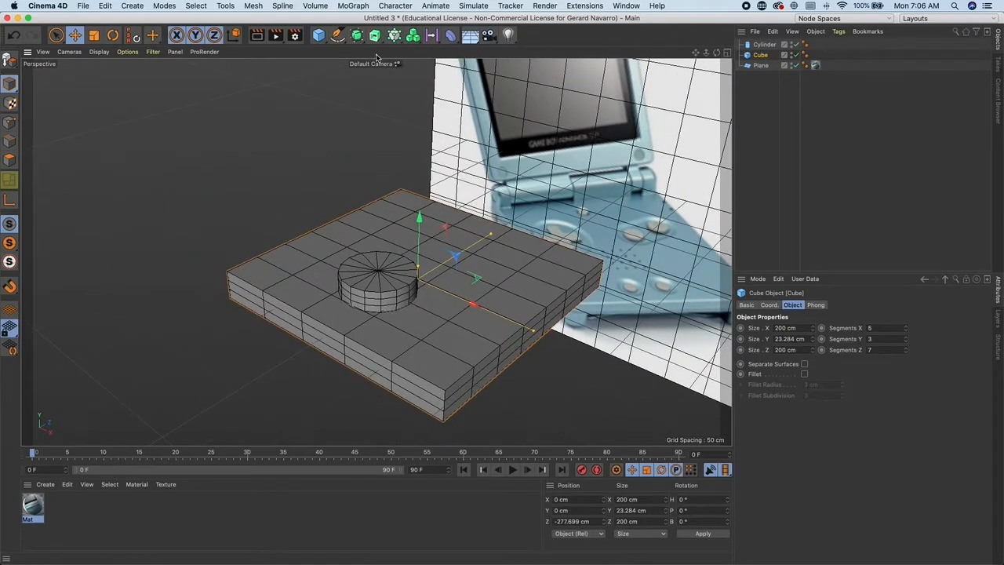
- Add a Boole generator object to the scene
{"action": "left_click", "coordinate": [138, 7]}
{"action": "mouse_move", "coordinate": [155, 75]}
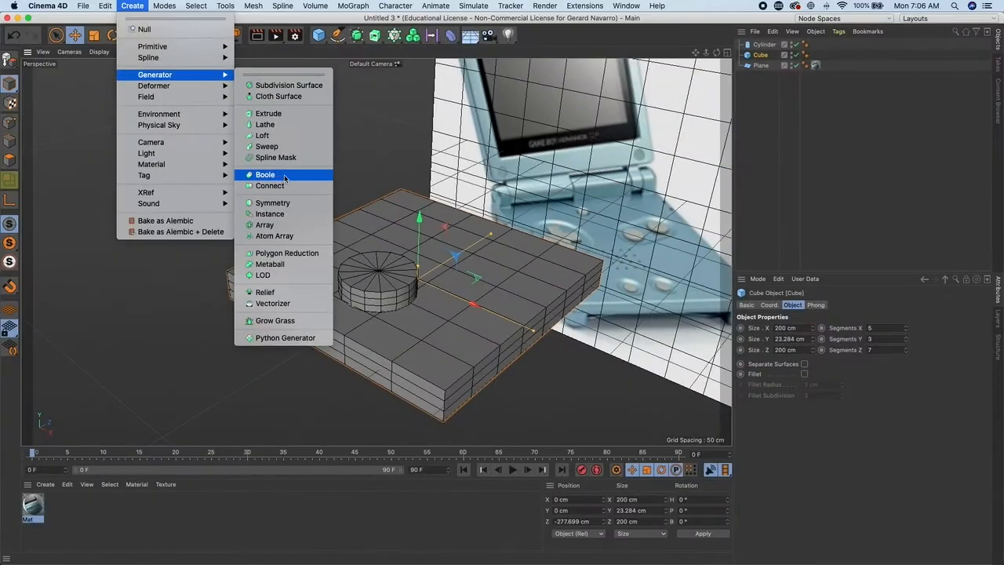
{"action": "left_click", "coordinate": [358, 38]}
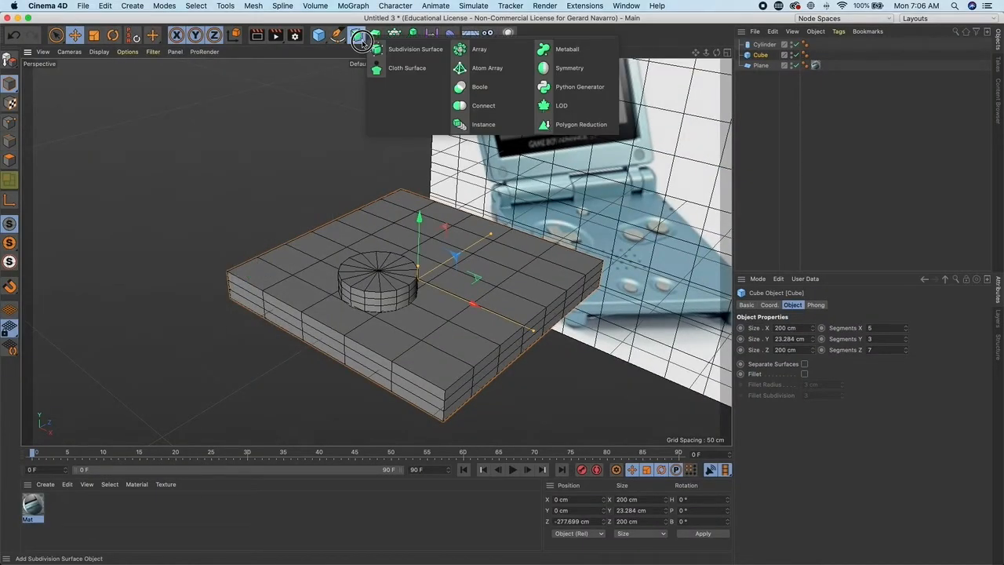
{"action": "left_click", "coordinate": [488, 86]}
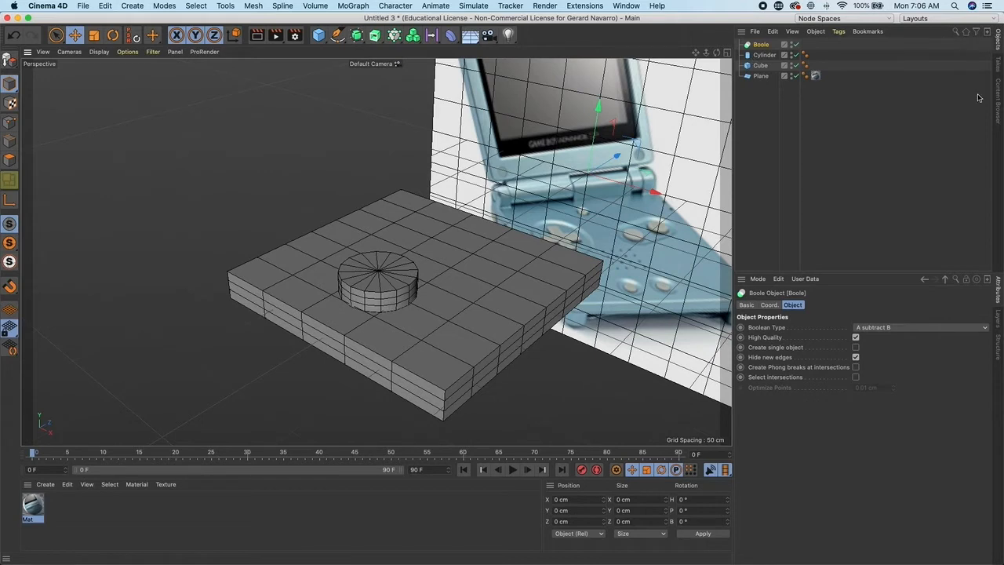
- Nest the cylinder and the cube inside the Boole object
{"action": "left_click", "coordinate": [765, 55]}
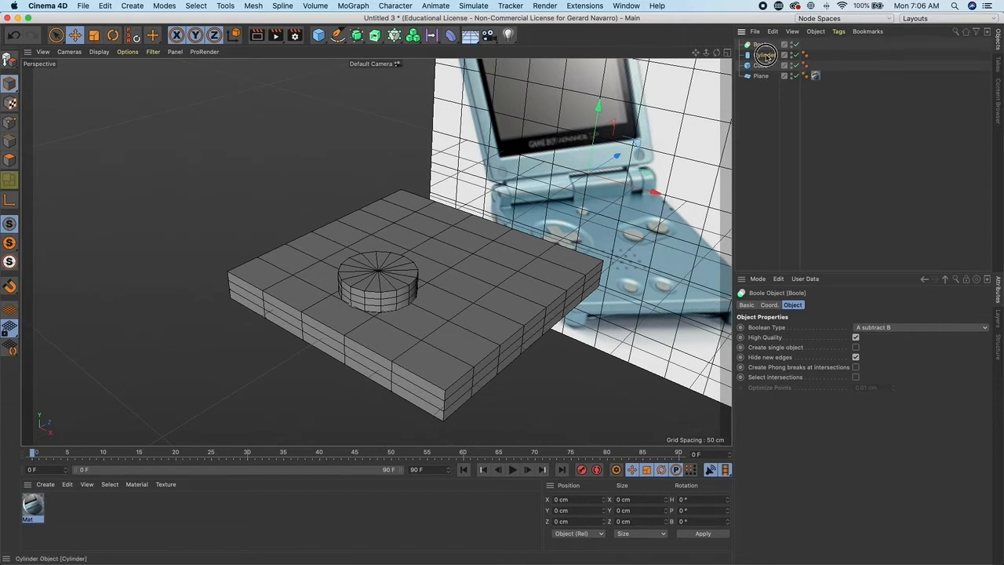
{"action": "left_click", "coordinate": [762, 66], "text": "shift"}
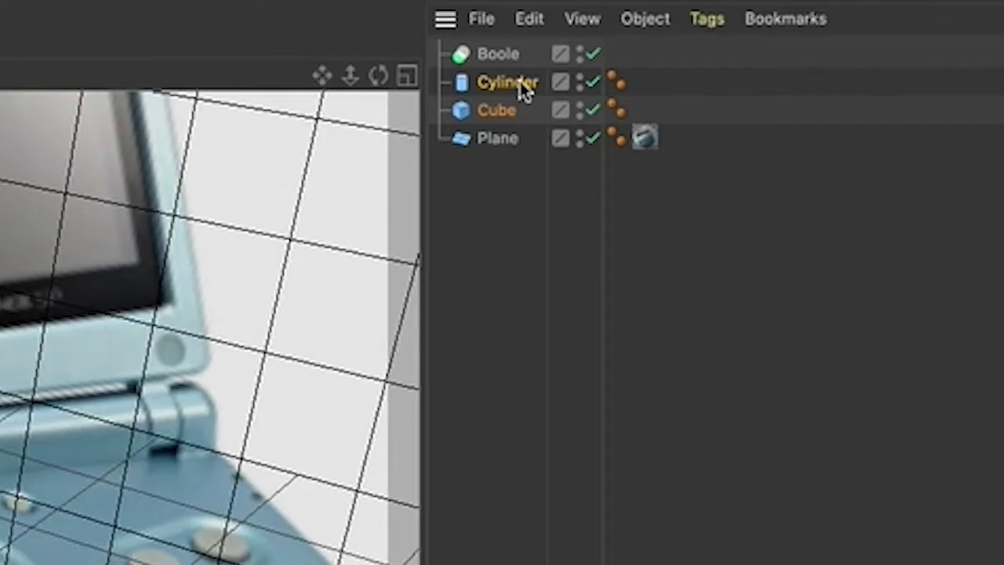
{"action": "left_click_drag", "start_coordinate": [524, 89], "coordinate": [506, 57]}
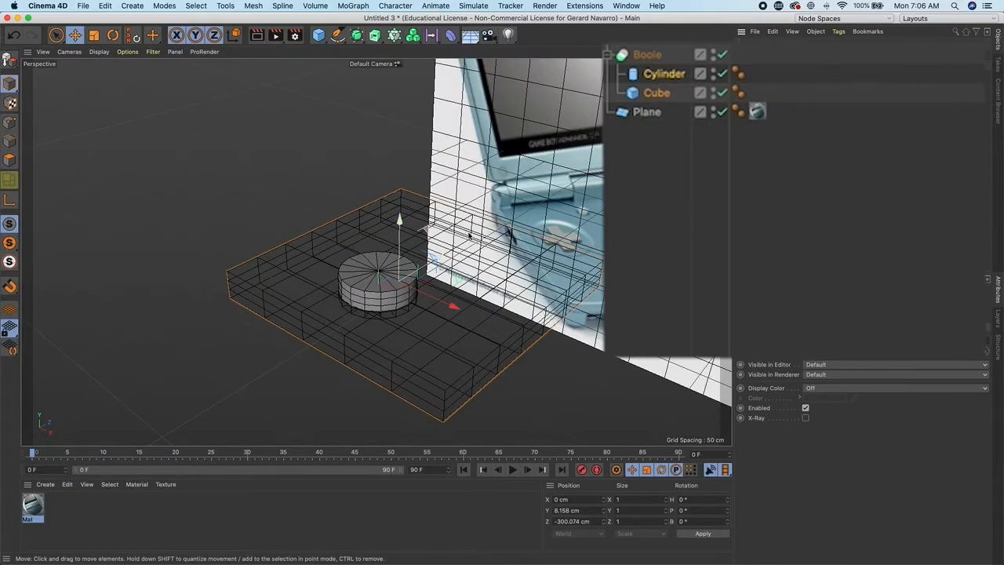
- Reorder the Boole's children so the cube sits above the cylinder, cutting the cylinder out of the cube
{"action": "left_click_drag", "start_coordinate": [469, 235], "coordinate": [451, 233], "text": "alt"}
{"action": "right_click_drag", "start_coordinate": [451, 233], "coordinate": [533, 261], "text": "alt"}
{"action": "left_click_drag", "start_coordinate": [533, 261], "coordinate": [524, 218], "text": "alt"}
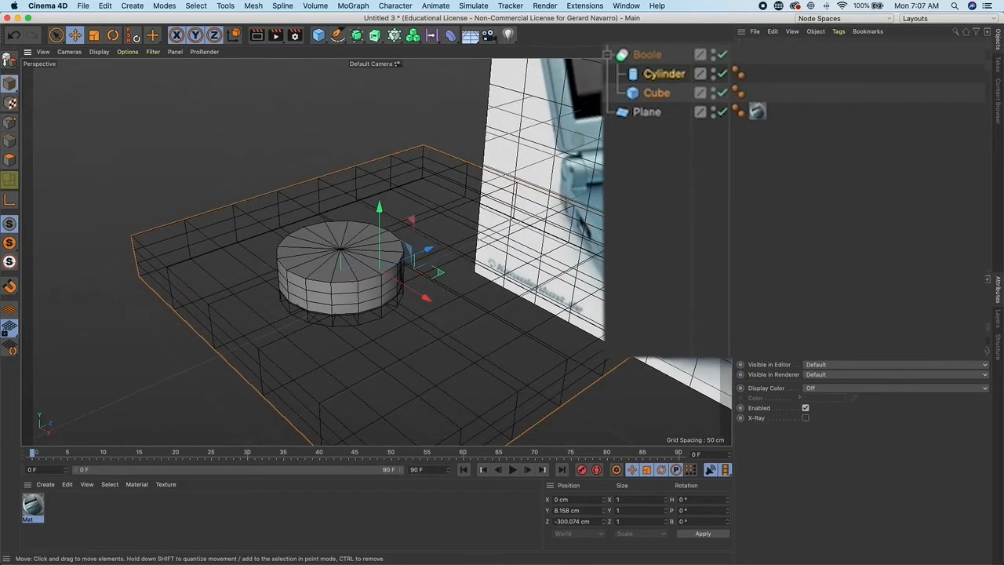
{"action": "scroll", "coordinate": [682, 126], "scroll_direction": "up", "scroll_amount": 1}
{"action": "left_click", "coordinate": [664, 76]}
{"action": "left_click_drag", "start_coordinate": [394, 287], "coordinate": [448, 254], "text": "alt"}
{"action": "mouse_move", "coordinate": [563, 142]}
{"action": "left_mouse_down", "text": "alt"}
{"action": "mouse_move", "coordinate": [547, 138]}
{"action": "mouse_move", "coordinate": [558, 138]}
{"action": "left_mouse_up", "text": "alt"}
{"action": "left_click", "coordinate": [657, 92]}
{"action": "left_click_drag", "start_coordinate": [596, 143], "coordinate": [436, 231], "text": "alt"}
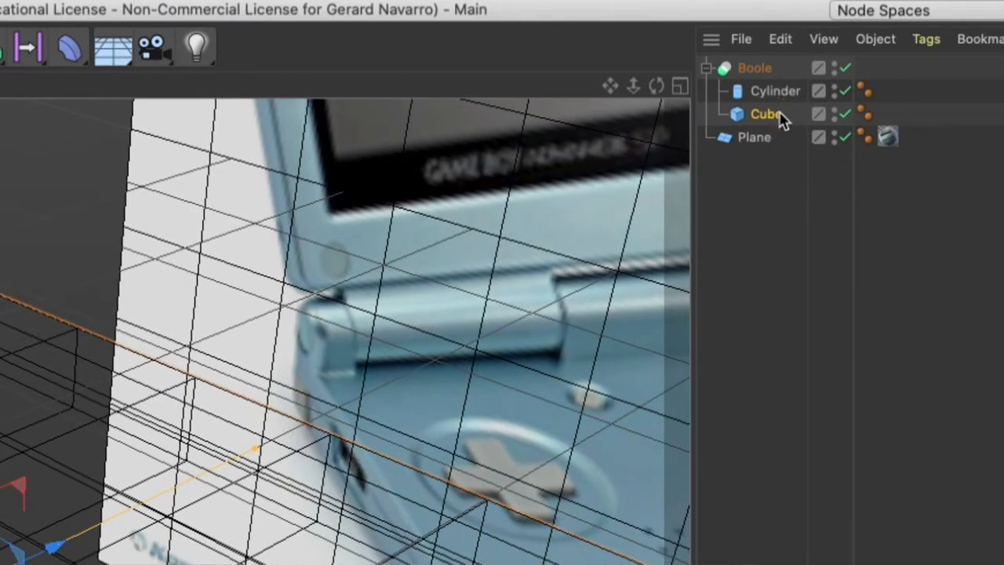
{"action": "left_click_drag", "start_coordinate": [777, 118], "coordinate": [761, 88]}
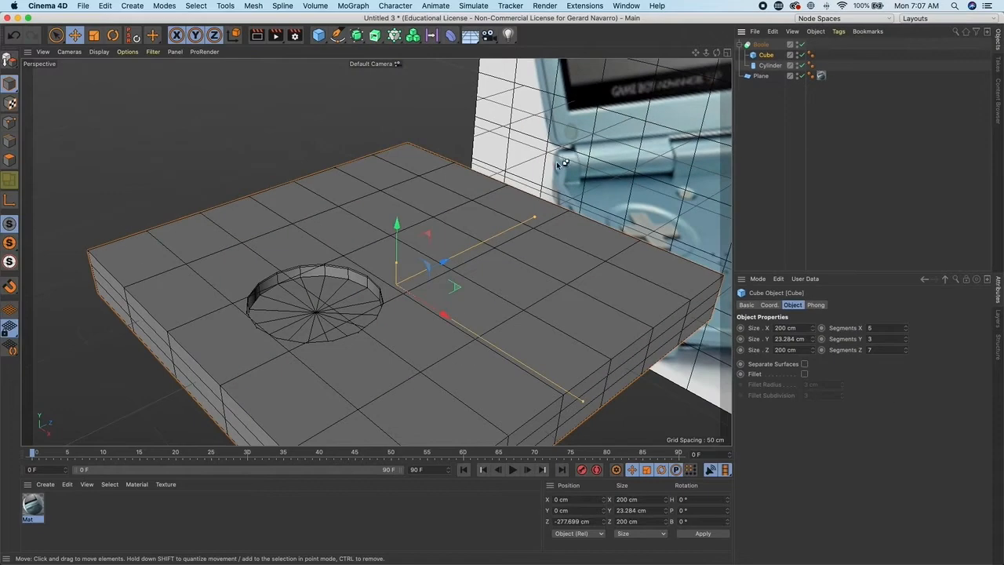
- Inspect the hole the cylinder cuts into the cube from different angles
{"action": "left_click_drag", "start_coordinate": [397, 275], "coordinate": [418, 237], "text": "alt"}
{"action": "left_click", "coordinate": [769, 66]}
{"action": "scroll", "coordinate": [418, 238], "scroll_direction": "up", "scroll_amount": 3}
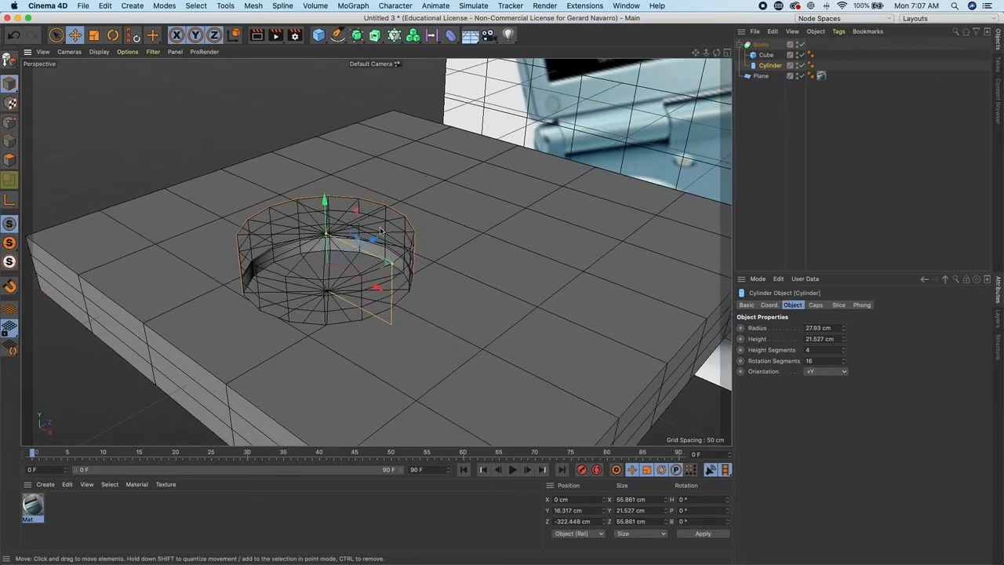
{"action": "mouse_move", "coordinate": [332, 206]}
{"action": "left_mouse_down"}
{"action": "mouse_move", "coordinate": [327, 215]}
{"action": "mouse_move", "coordinate": [328, 177]}
{"action": "mouse_move", "coordinate": [326, 200]}
{"action": "left_mouse_up"}
{"action": "left_click", "coordinate": [839, 171]}
{"action": "scroll", "coordinate": [389, 275], "scroll_direction": "down", "scroll_amount": 5}
{"action": "middle_click_drag", "start_coordinate": [448, 269], "coordinate": [320, 261], "text": "alt"}
{"action": "left_click_drag", "start_coordinate": [518, 263], "coordinate": [458, 261], "text": "alt"}
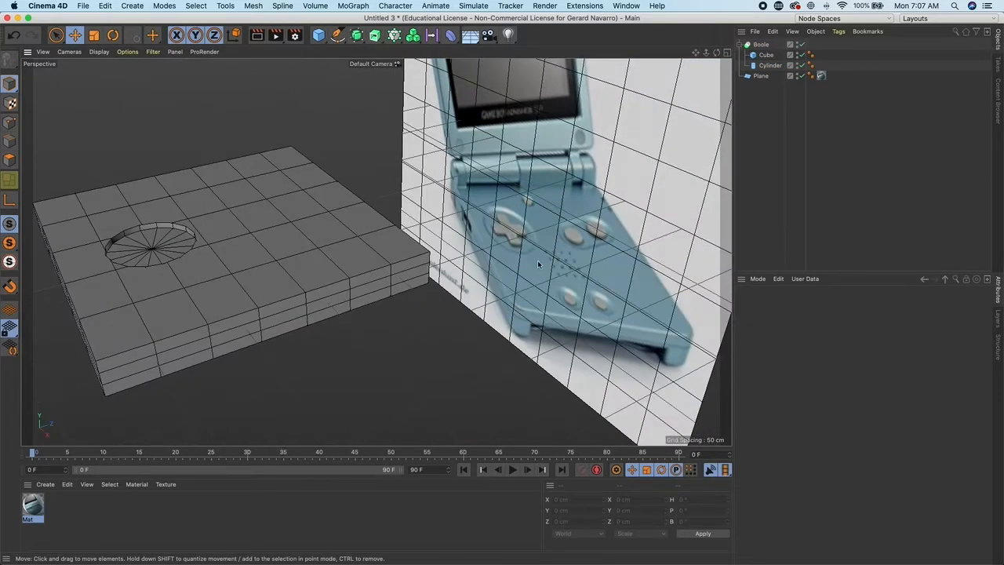
{"action": "scroll", "coordinate": [538, 265], "scroll_direction": "up", "scroll_amount": 3}
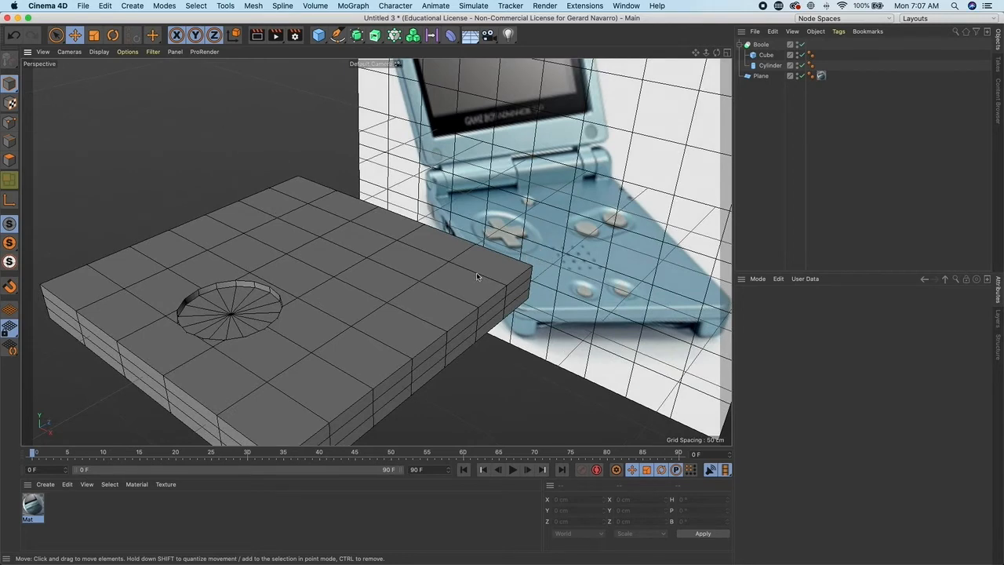
{"action": "scroll", "coordinate": [475, 276], "scroll_direction": "down", "scroll_amount": 3}
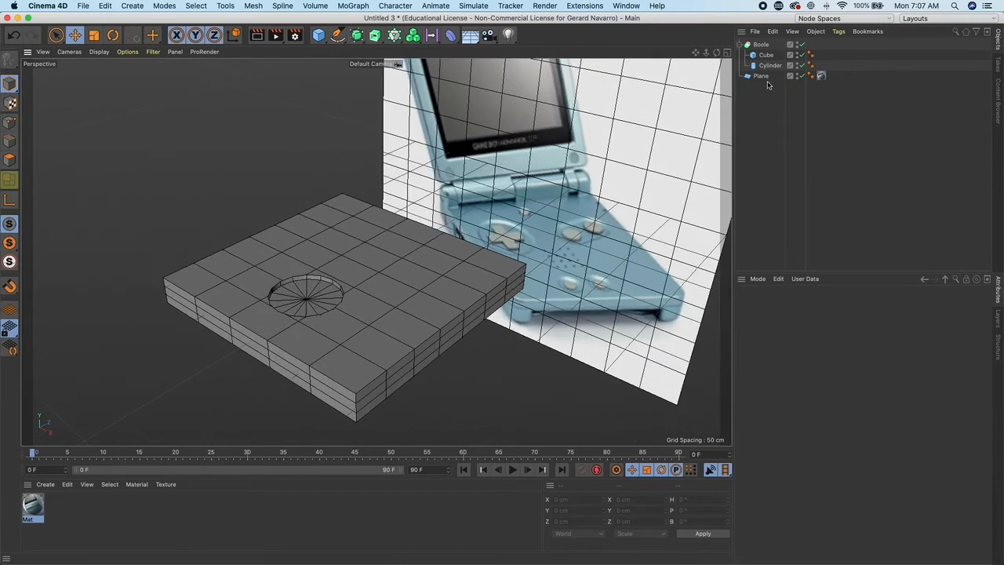
- Delete the Boole object together with its cube and cylinder
{"action": "left_click", "coordinate": [763, 65]}
{"action": "left_click", "coordinate": [763, 46], "text": "shift"}
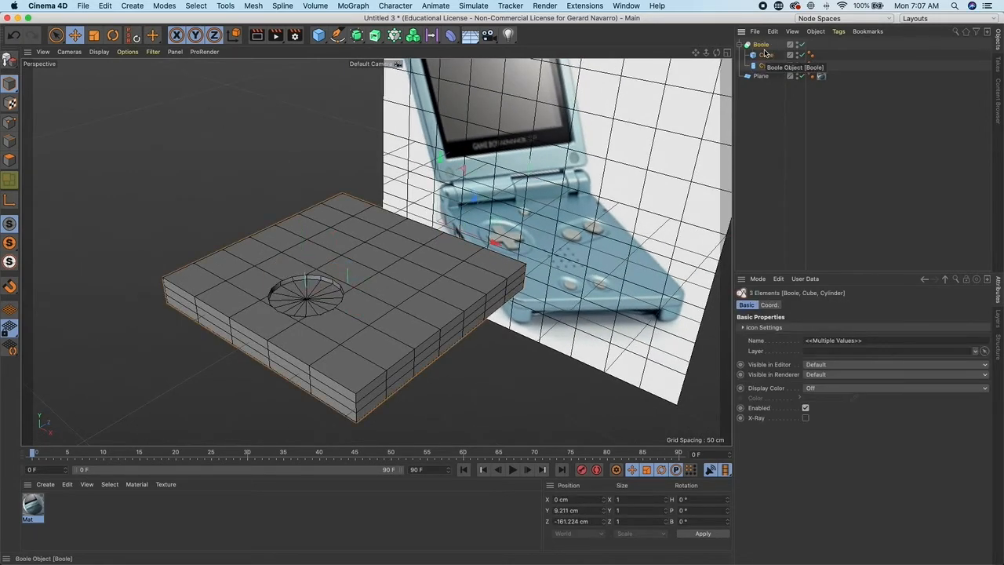
{"action": "key", "text": "Delete"}
- Examine the Game Boy reference image on the plane
{"action": "left_click_drag", "start_coordinate": [472, 242], "coordinate": [444, 273], "text": "alt"}
{"action": "scroll", "coordinate": [444, 273], "scroll_direction": "up", "scroll_amount": 5}
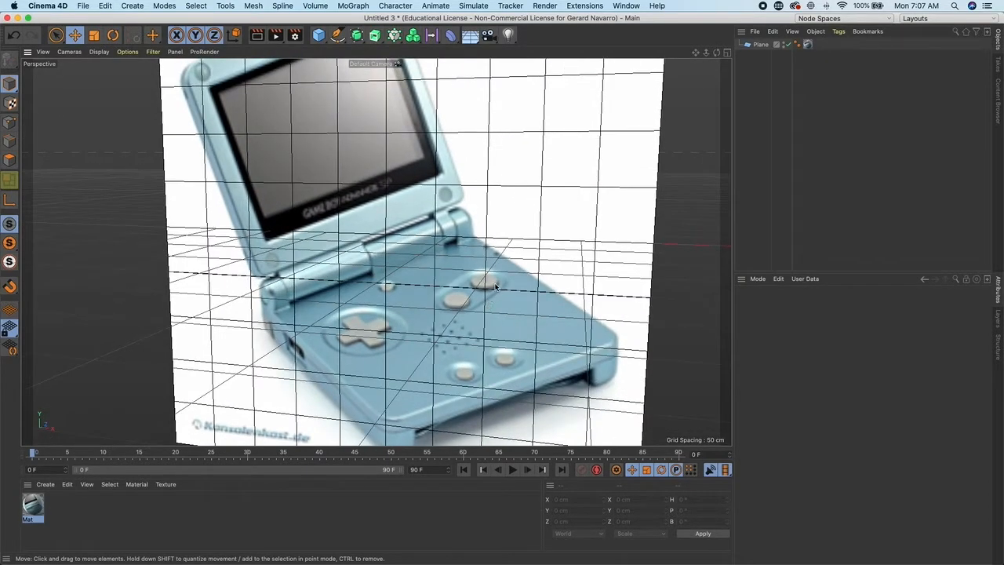
{"action": "left_click_drag", "start_coordinate": [463, 305], "coordinate": [442, 309], "text": "alt"}
{"action": "scroll", "coordinate": [440, 311], "scroll_direction": "down", "scroll_amount": 5}
{"action": "middle_click_drag", "start_coordinate": [441, 311], "coordinate": [441, 312], "text": "alt"}
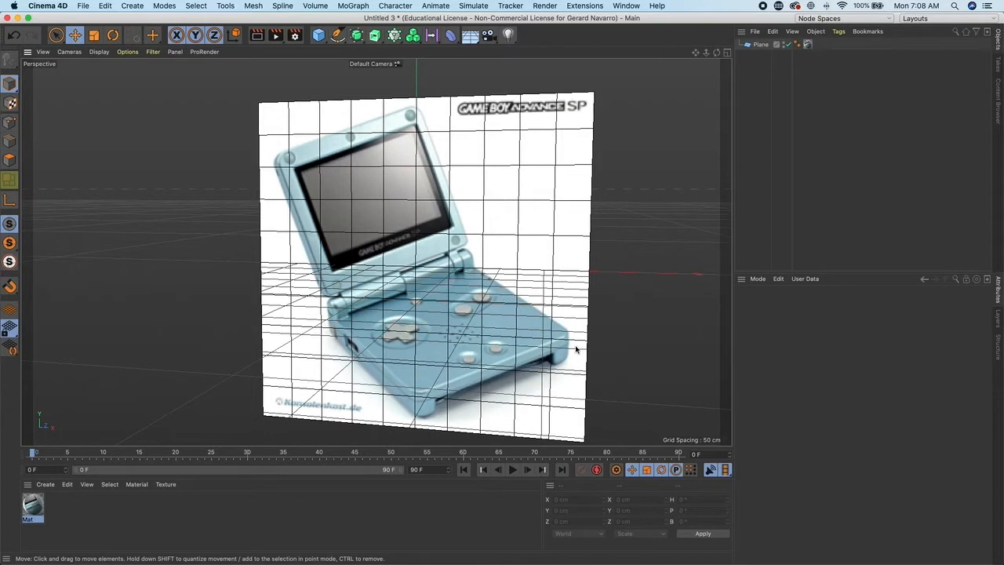
{"action": "scroll", "coordinate": [465, 350], "scroll_direction": "up", "scroll_amount": 5}
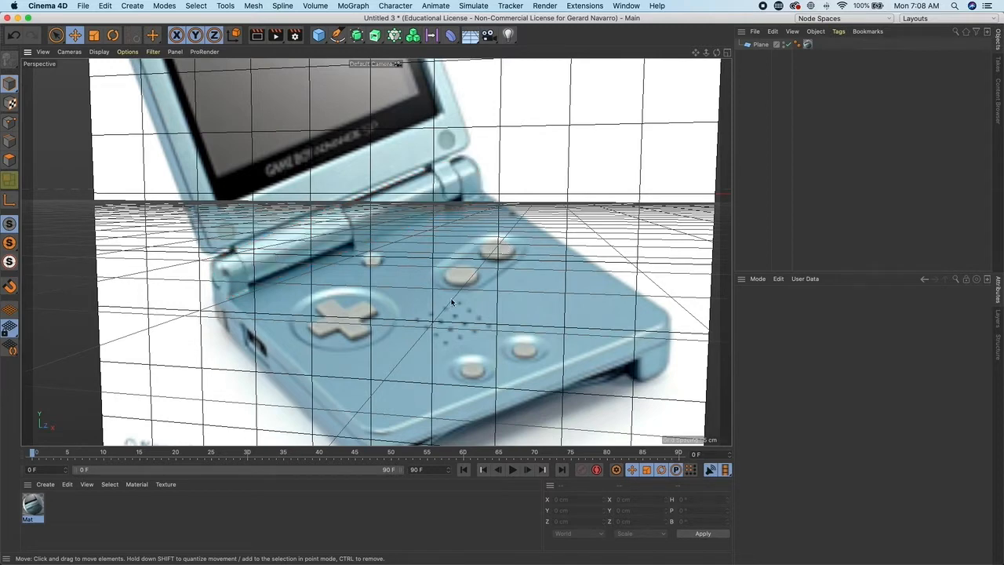
{"action": "scroll", "coordinate": [486, 367], "scroll_direction": "down", "scroll_amount": 6}
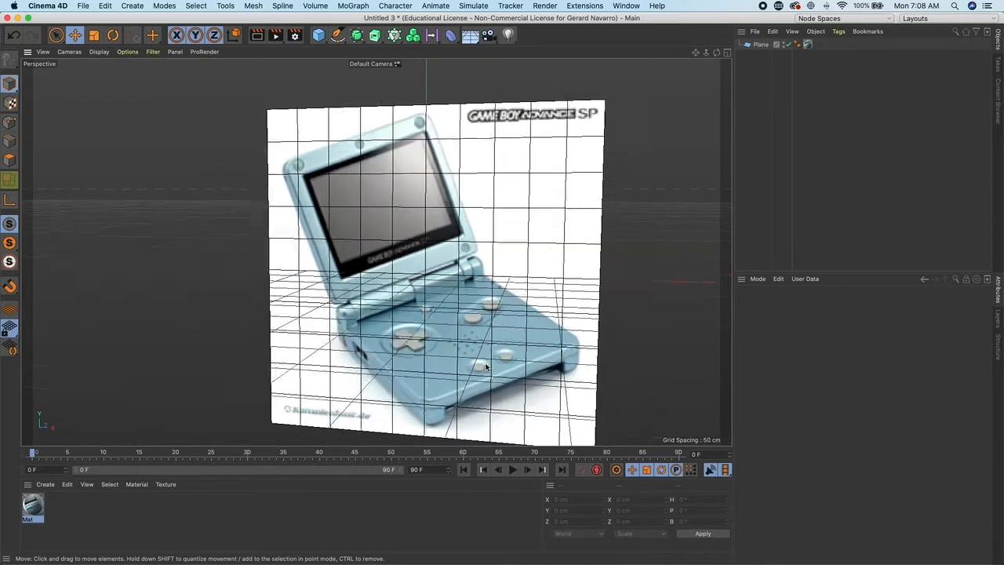
- Add a new cube, move it to about -291 cm on Z and flatten it to about 16 cm high
{"action": "left_click", "coordinate": [319, 34]}
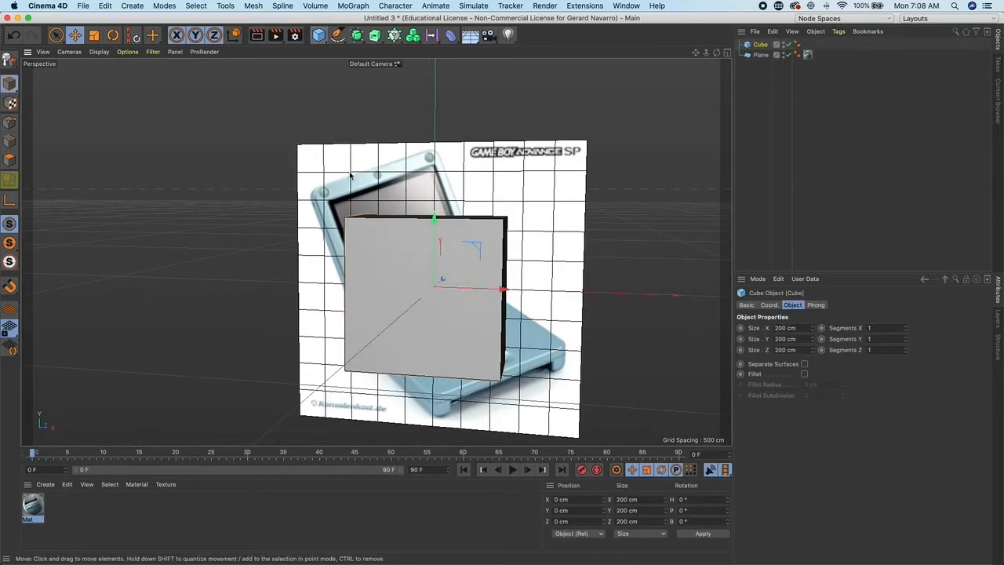
{"action": "scroll", "coordinate": [439, 266], "scroll_direction": "up", "scroll_amount": 3}
{"action": "left_click_drag", "start_coordinate": [471, 278], "coordinate": [313, 330]}
{"action": "middle_click_drag", "start_coordinate": [281, 273], "coordinate": [313, 207], "text": "alt"}
{"action": "left_click_drag", "start_coordinate": [304, 183], "coordinate": [313, 287]}
{"action": "right_click_drag", "start_coordinate": [313, 288], "coordinate": [354, 280], "text": "alt"}
{"action": "middle_click_drag", "start_coordinate": [353, 280], "coordinate": [372, 277], "text": "alt"}
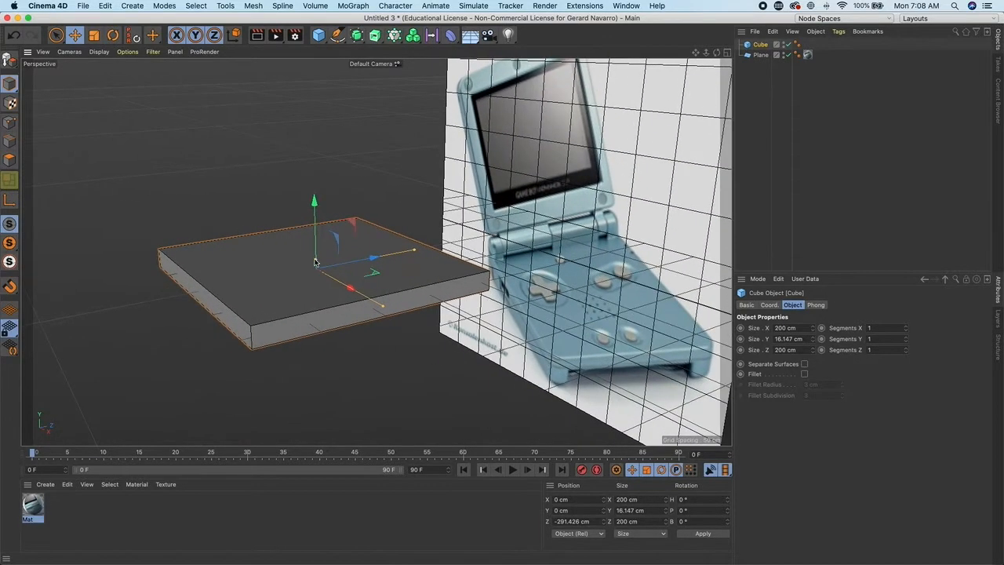
- Reduce the cube's height to about 13.7 cm
{"action": "left_click_drag", "start_coordinate": [317, 261], "coordinate": [327, 283]}
{"action": "middle_click_drag", "start_coordinate": [469, 304], "coordinate": [385, 295], "text": "alt"}
{"action": "right_click_drag", "start_coordinate": [385, 296], "coordinate": [505, 308], "text": "alt"}
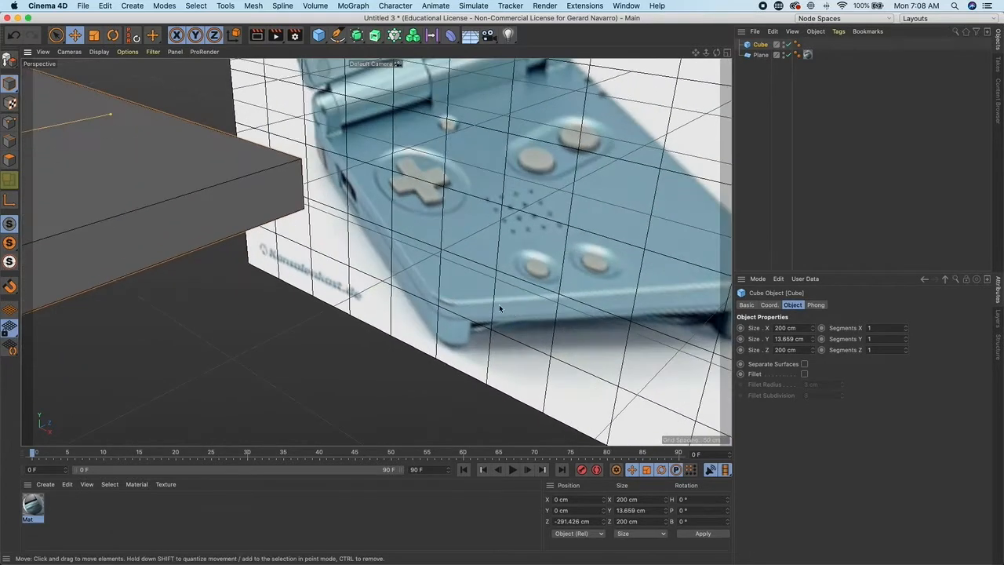
{"action": "middle_click_drag", "start_coordinate": [469, 308], "coordinate": [378, 300], "text": "alt"}
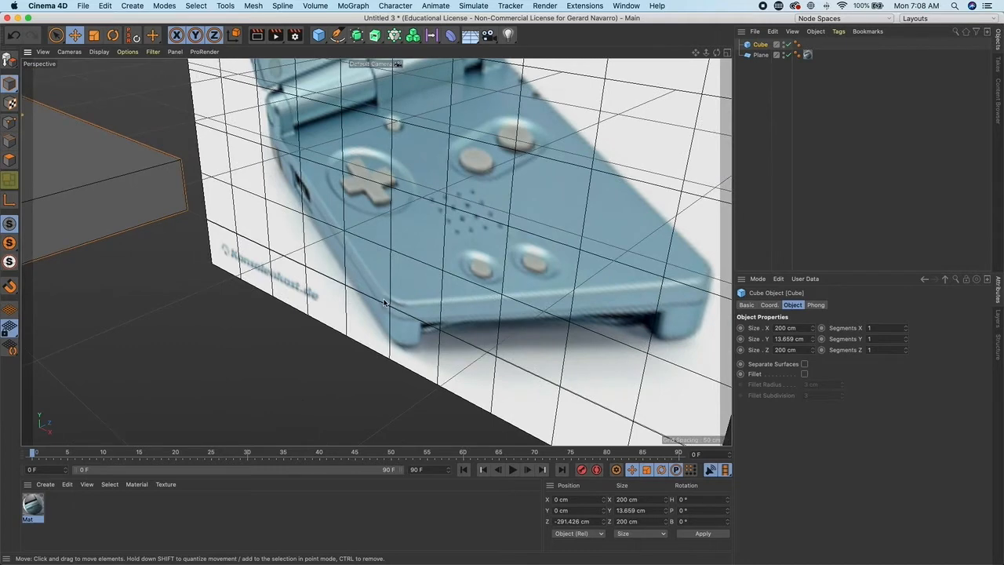
{"action": "right_click_drag", "start_coordinate": [498, 300], "coordinate": [375, 291], "text": "alt"}
{"action": "middle_click_drag", "start_coordinate": [331, 290], "coordinate": [392, 285], "text": "alt"}
{"action": "left_click_drag", "start_coordinate": [392, 285], "coordinate": [388, 277], "text": "alt"}
{"action": "middle_click_drag", "start_coordinate": [379, 277], "coordinate": [419, 282], "text": "alt"}
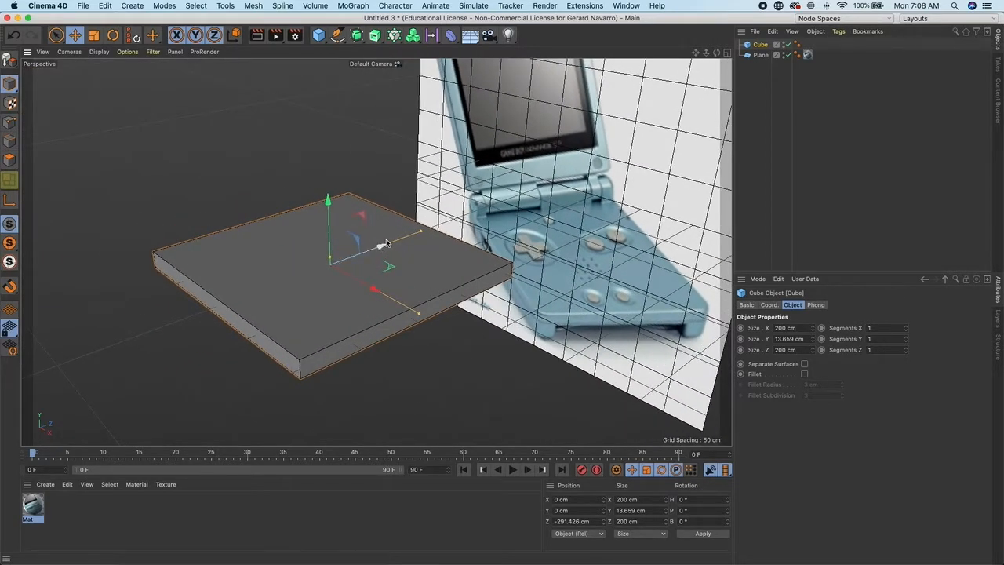
- Make the cube editable, converting it into a polygon object
{"action": "left_click", "coordinate": [10, 62]}
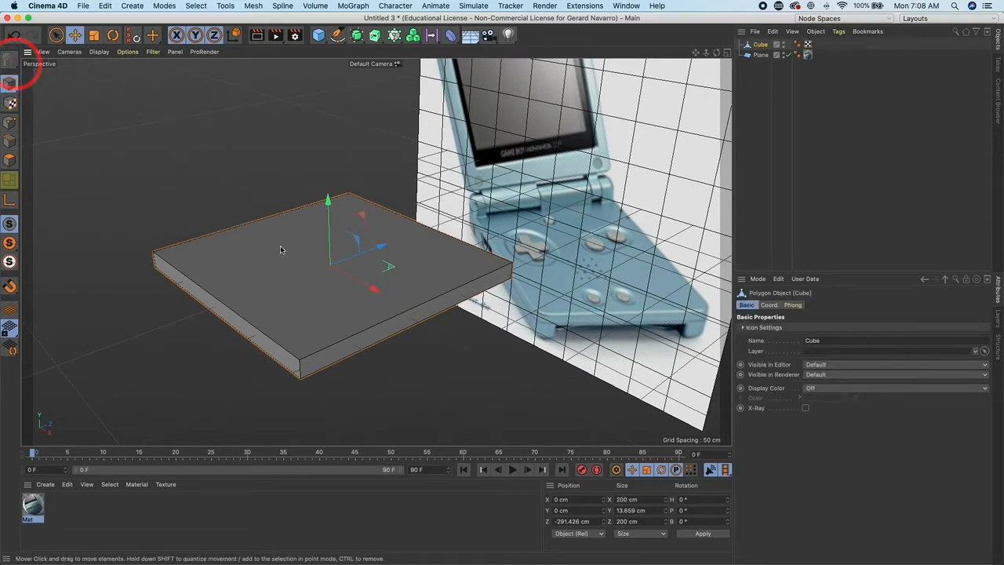
{"action": "scroll", "coordinate": [108, 174], "scroll_direction": "up", "scroll_amount": 5}
{"action": "scroll", "coordinate": [107, 174], "scroll_direction": "up", "scroll_amount": 2}
{"action": "left_click_drag", "start_coordinate": [56, 34], "coordinate": [94, 66]}
{"action": "scroll", "coordinate": [77, 207], "scroll_direction": "up", "scroll_amount": 2}
{"action": "left_click_drag", "start_coordinate": [71, 197], "coordinate": [130, 240]}
{"action": "left_click_drag", "start_coordinate": [98, 188], "coordinate": [95, 163]}
{"action": "key", "text": "super+z"}
- Select the cube's top polygon and move it up, then back down to its original height
{"action": "left_click", "coordinate": [9, 141]}
{"action": "left_click", "coordinate": [9, 159]}
{"action": "left_click_drag", "start_coordinate": [55, 34], "coordinate": [93, 45]}
{"action": "left_click", "coordinate": [293, 246]}
{"action": "left_click_drag", "start_coordinate": [292, 246], "coordinate": [213, 173], "text": "alt"}
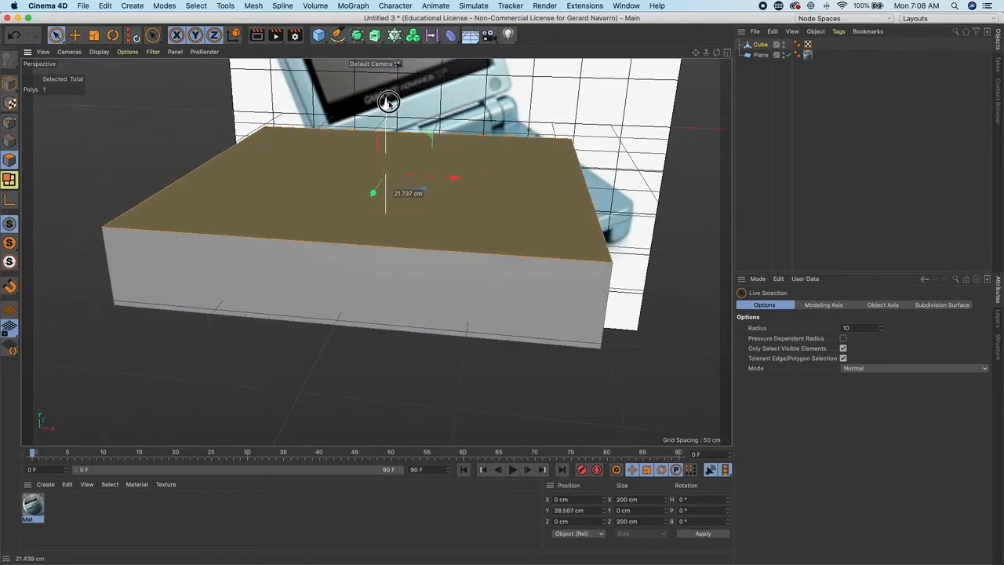
{"action": "left_click_drag", "start_coordinate": [383, 147], "coordinate": [337, 209], "text": "alt"}
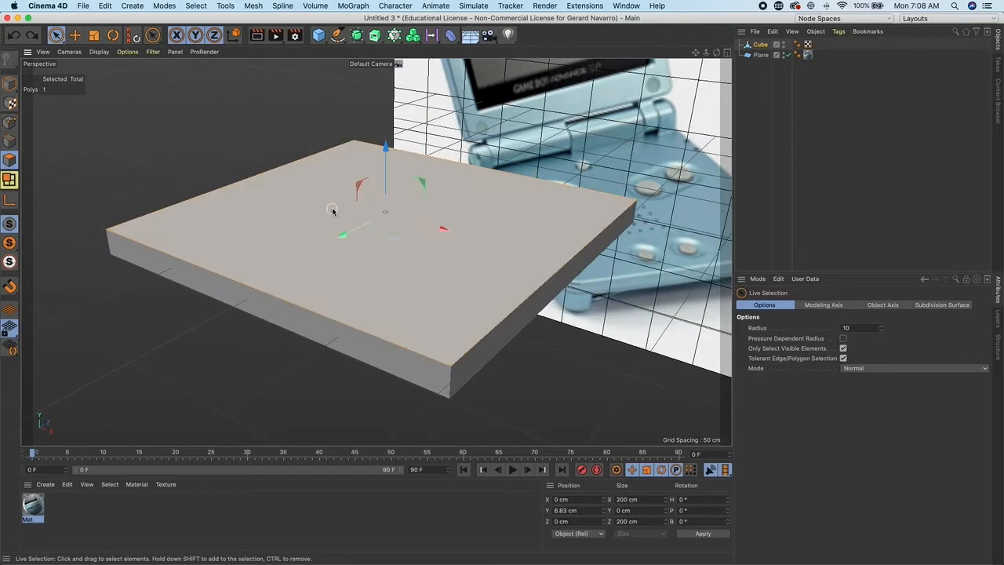
{"action": "left_click_drag", "start_coordinate": [333, 210], "coordinate": [226, 224], "text": "alt"}
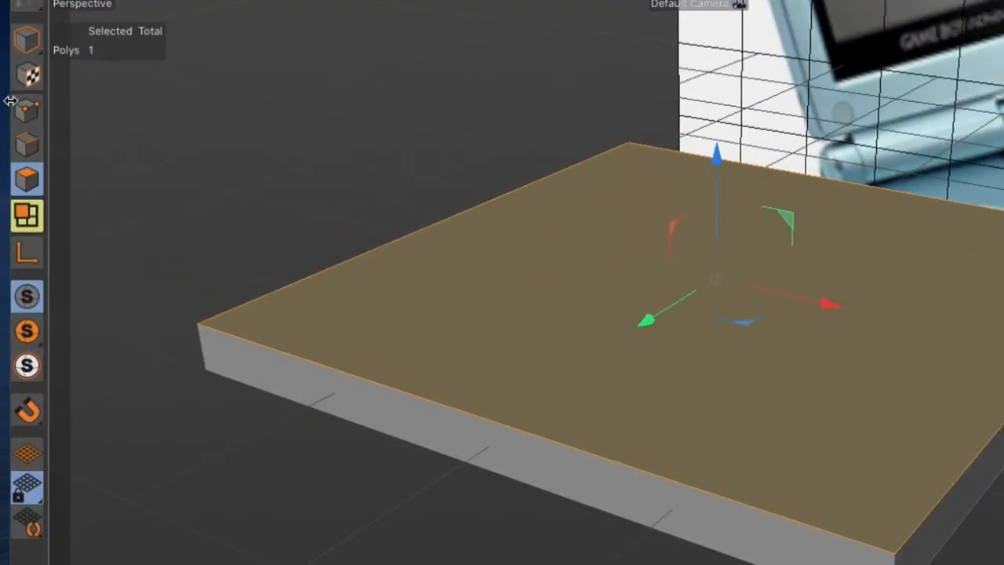
- Switch between point, edge and polygon modes, move a corner point and undo the move
{"action": "left_click", "coordinate": [9, 122]}
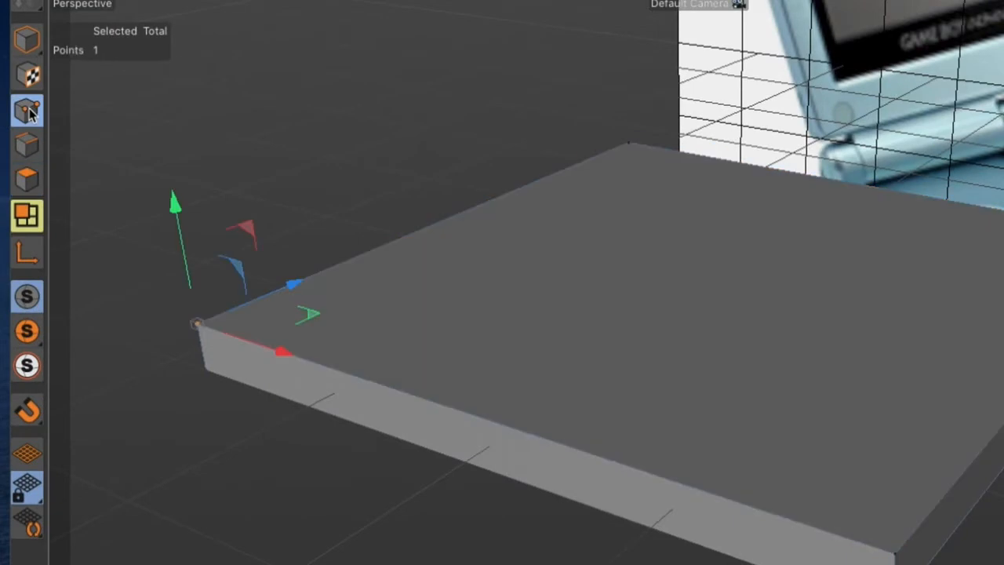
{"action": "left_click", "coordinate": [27, 145]}
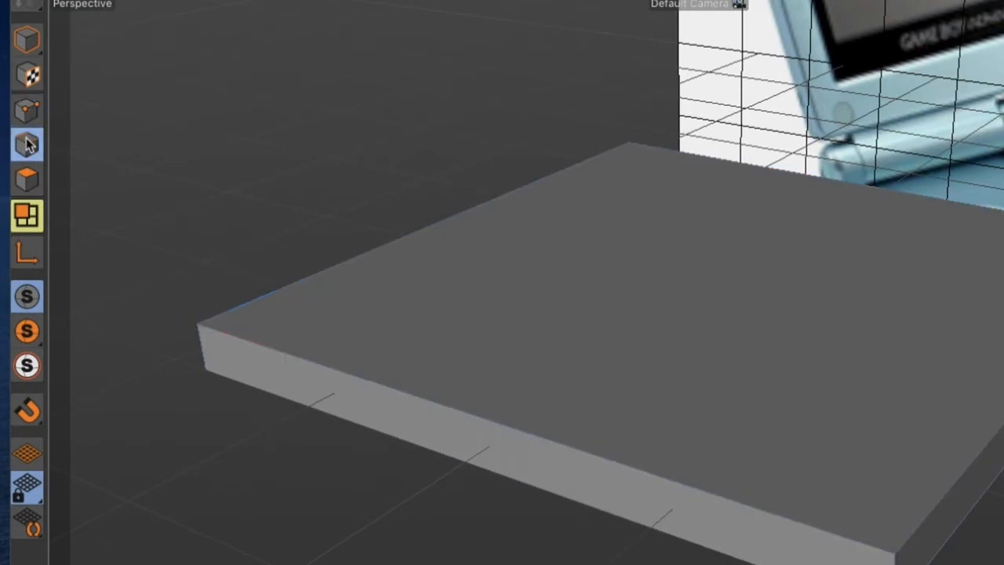
{"action": "left_click", "coordinate": [27, 179]}
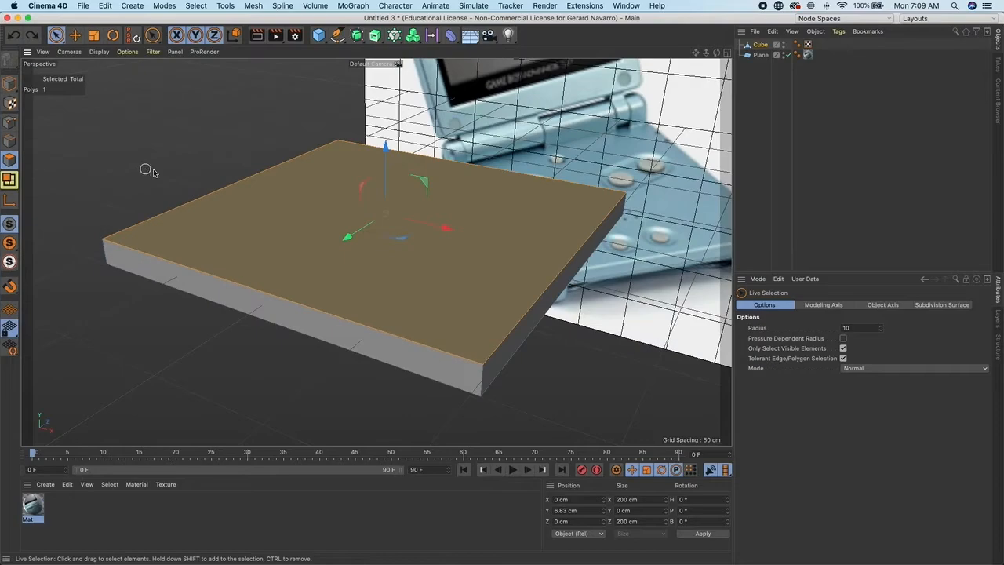
{"action": "mouse_move", "coordinate": [333, 213]}
{"action": "left_mouse_down", "text": "alt"}
{"action": "mouse_move", "coordinate": [287, 204]}
{"action": "mouse_move", "coordinate": [323, 203]}
{"action": "left_mouse_up", "text": "alt"}
{"action": "left_click", "coordinate": [10, 123]}
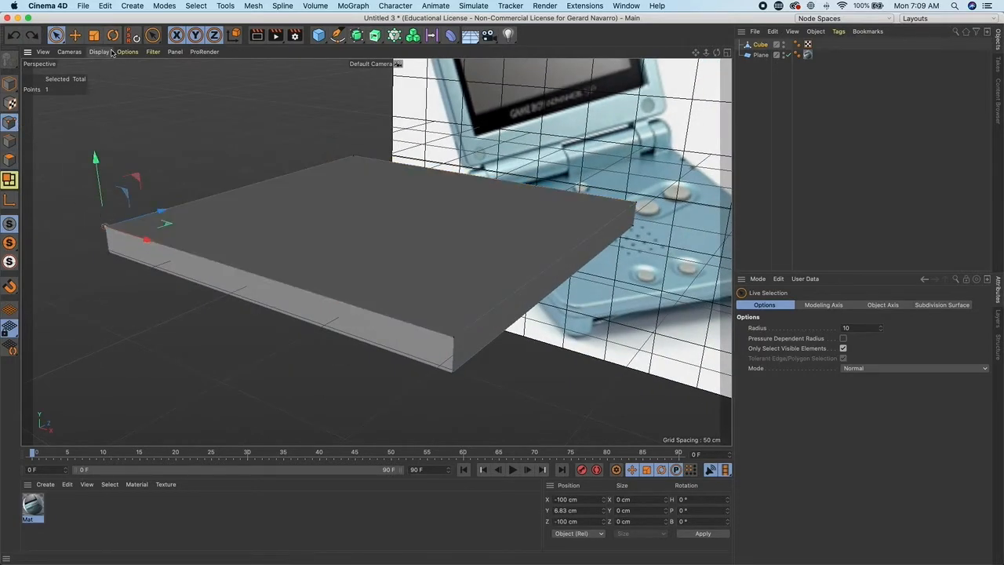
{"action": "left_click_drag", "start_coordinate": [96, 157], "coordinate": [108, 138]}
{"action": "key", "text": "super+z"}
{"action": "left_click_drag", "start_coordinate": [342, 227], "coordinate": [298, 233], "text": "alt"}
{"action": "right_click_drag", "start_coordinate": [347, 230], "coordinate": [364, 211], "text": "alt"}
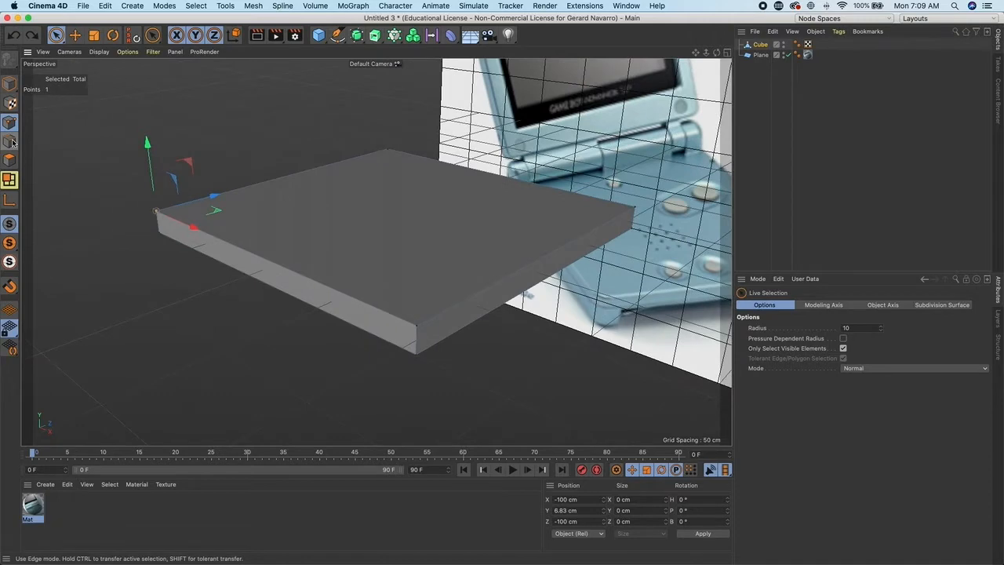
- Select the four vertical corner edges of the cube in edge mode
{"action": "left_click", "coordinate": [11, 141]}
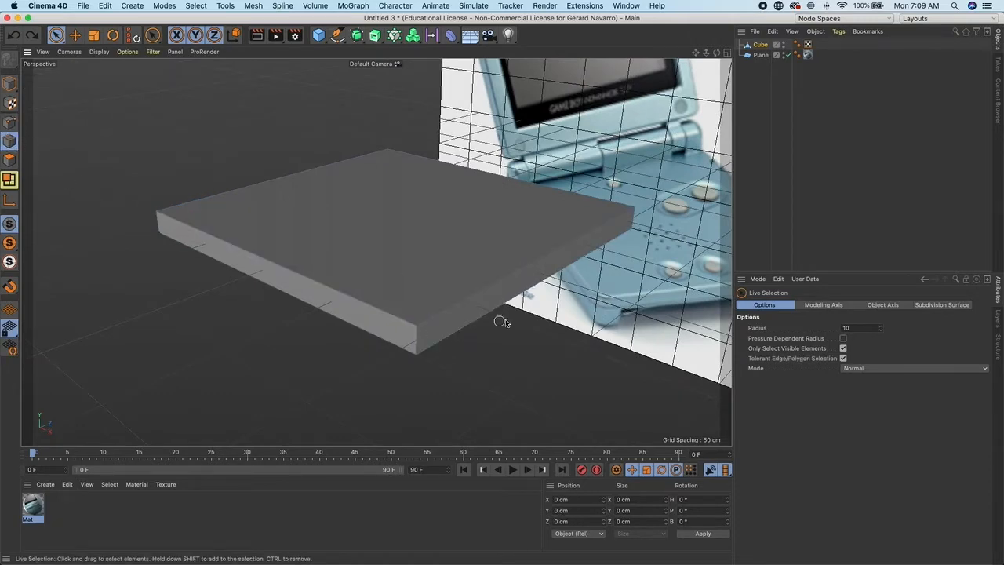
{"action": "left_click", "coordinate": [419, 341]}
{"action": "left_click_drag", "start_coordinate": [408, 333], "coordinate": [520, 208], "text": "alt"}
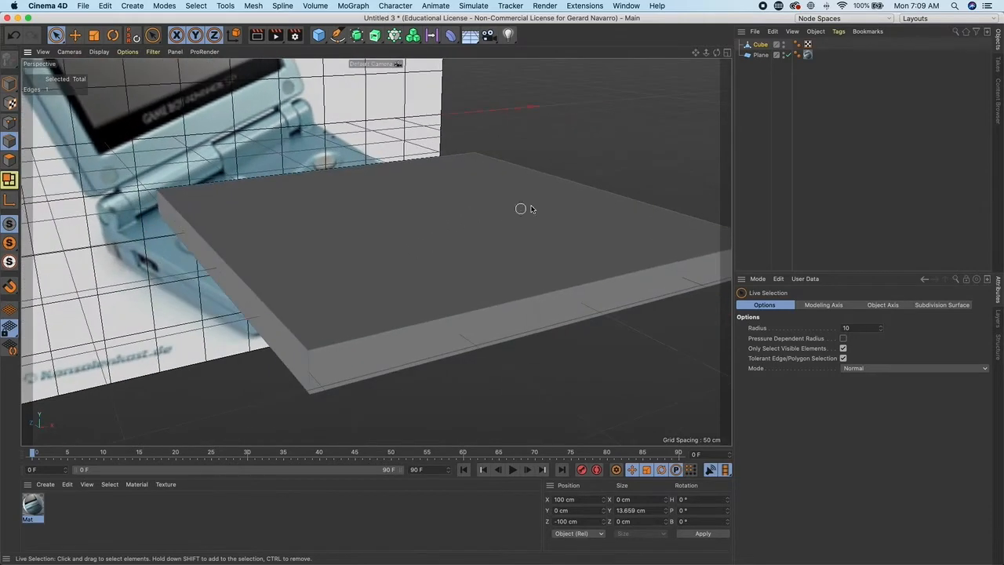
{"action": "left_click", "coordinate": [309, 372], "text": "shift"}
{"action": "left_click_drag", "start_coordinate": [497, 316], "coordinate": [382, 290], "text": "alt"}
{"action": "left_click", "coordinate": [502, 274], "text": "shift"}
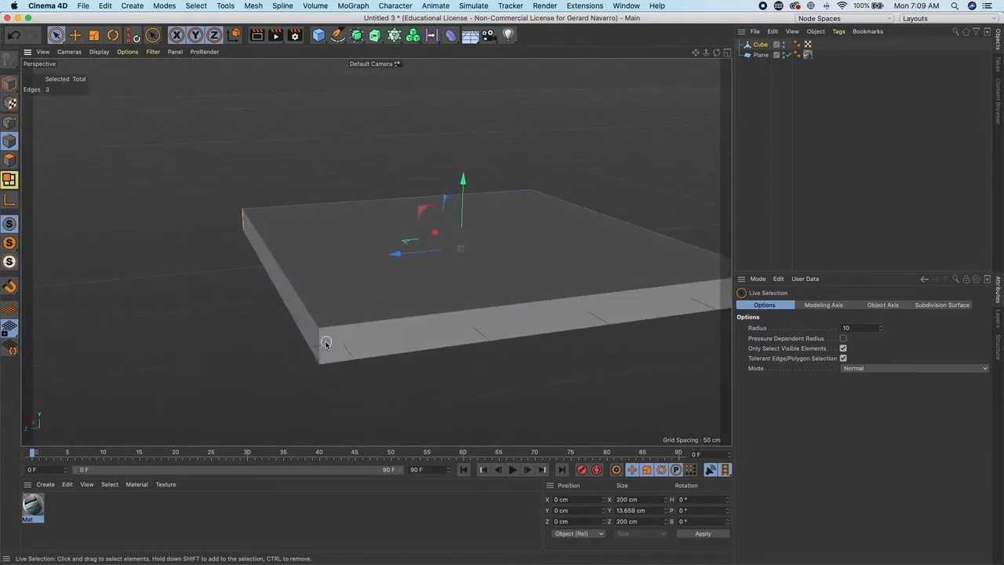
{"action": "left_click_drag", "start_coordinate": [321, 345], "coordinate": [264, 277], "text": "alt"}
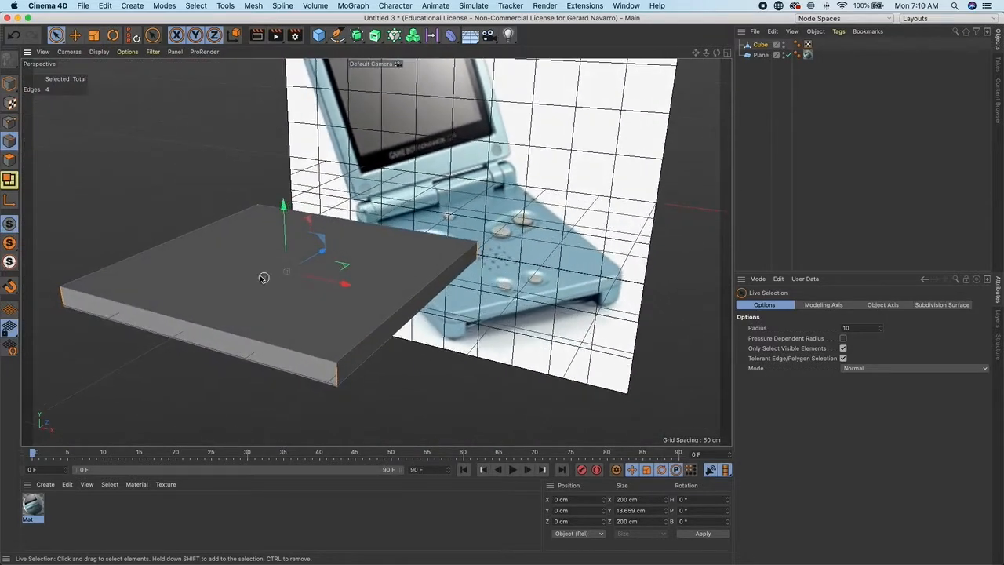
- Bevel the corner edges with an offset of about 10.9 cm and 4 subdivisions to round the corners
{"action": "right_click", "coordinate": [233, 228]}
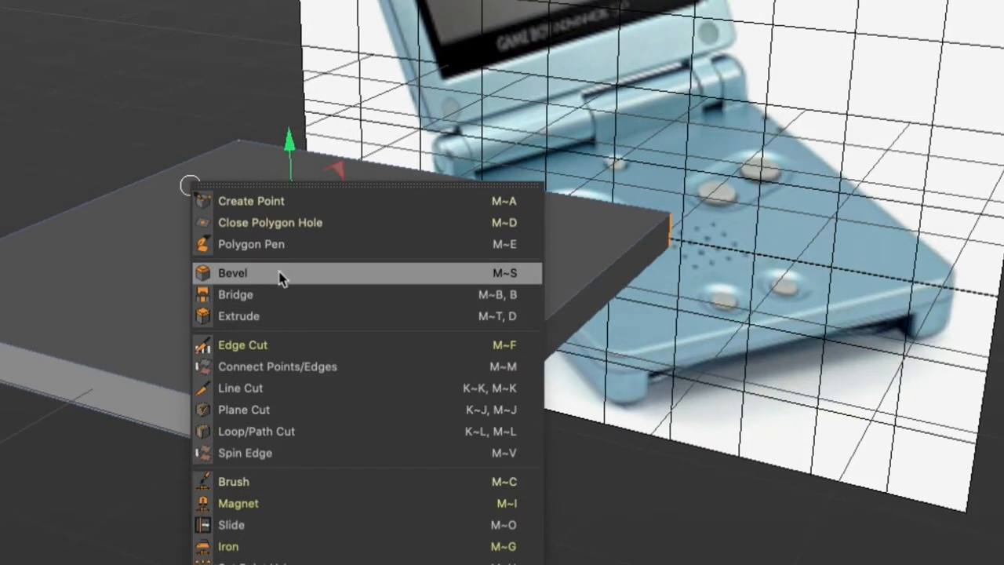
{"action": "left_click", "coordinate": [281, 274]}
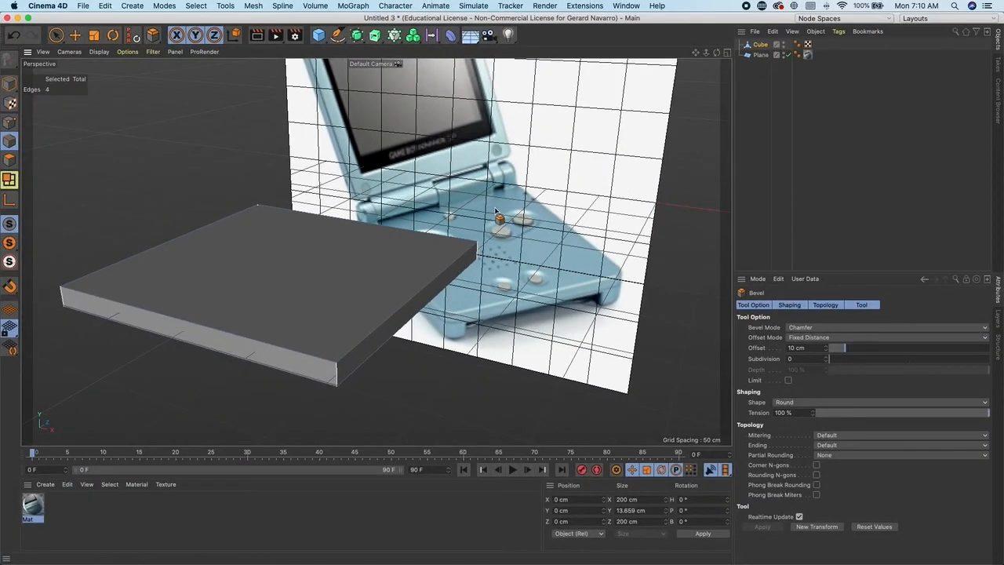
{"action": "mouse_move", "coordinate": [496, 212]}
{"action": "left_mouse_down"}
{"action": "mouse_move", "coordinate": [537, 211]}
{"action": "mouse_move", "coordinate": [502, 212]}
{"action": "mouse_move", "coordinate": [512, 212]}
{"action": "left_mouse_up"}
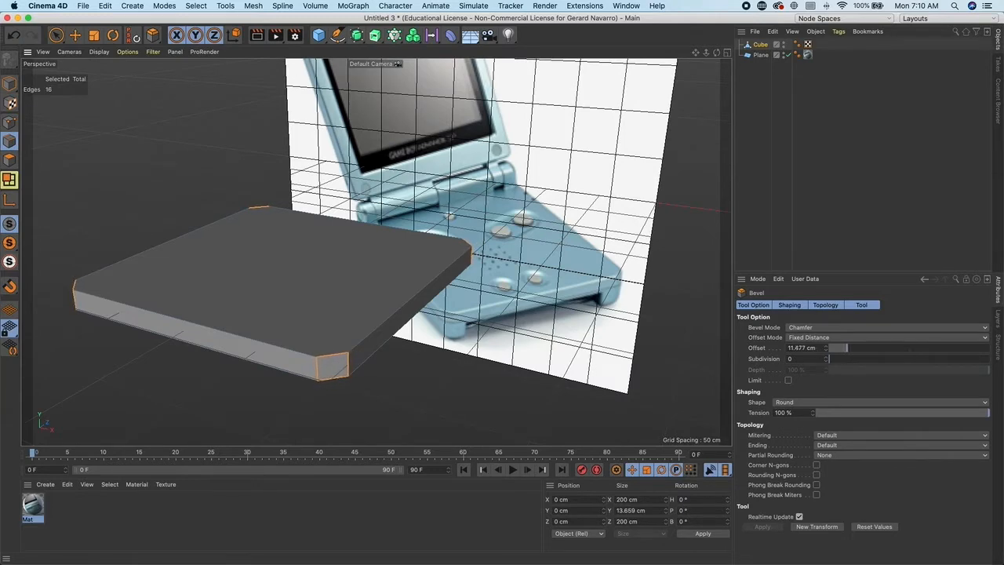
{"action": "left_click_drag", "start_coordinate": [377, 233], "coordinate": [394, 250]}
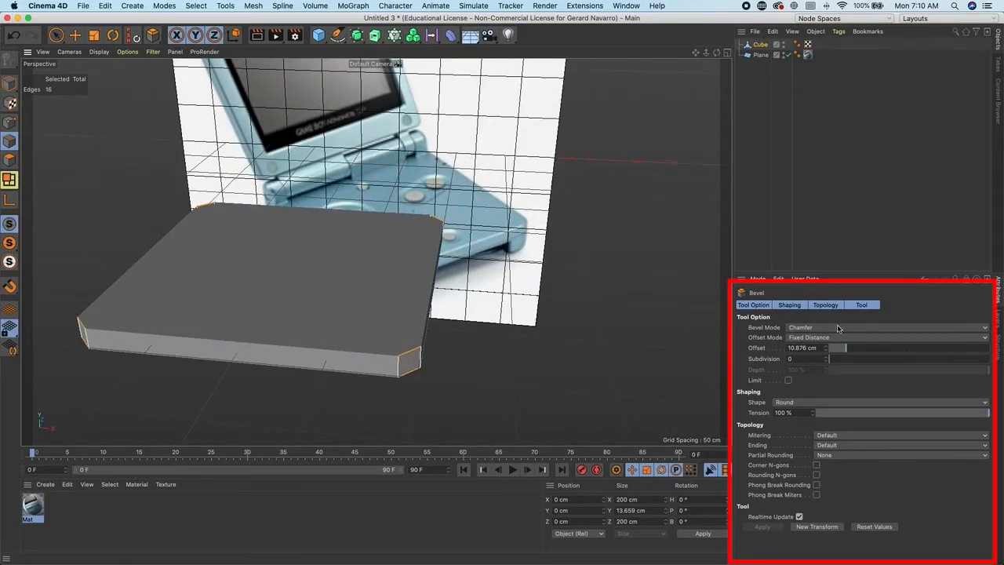
{"action": "left_click_drag", "start_coordinate": [579, 282], "coordinate": [591, 291], "text": "alt"}
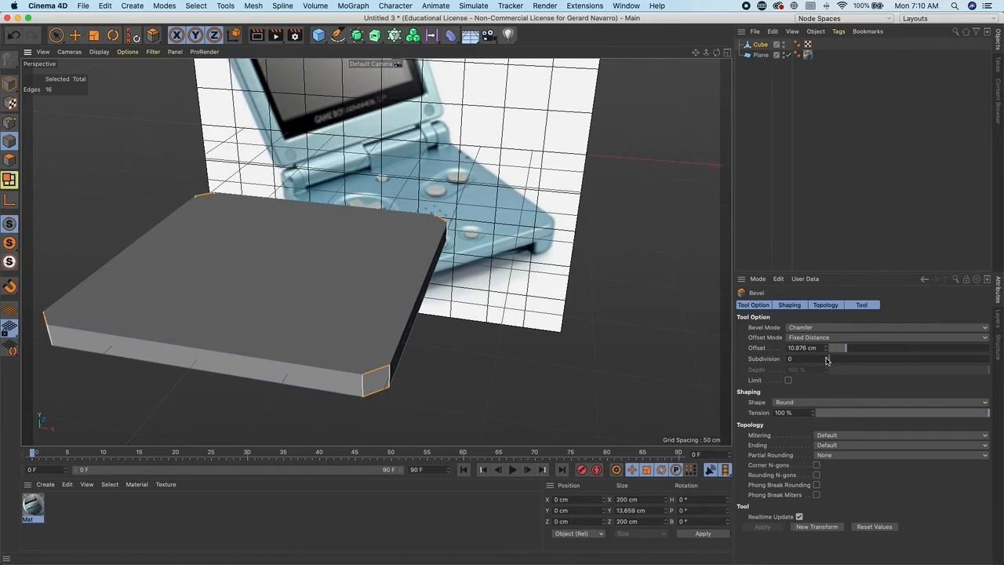
{"action": "left_click", "coordinate": [825, 357]}
{"action": "left_click", "coordinate": [825, 358]}
{"action": "left_click", "coordinate": [826, 358]}
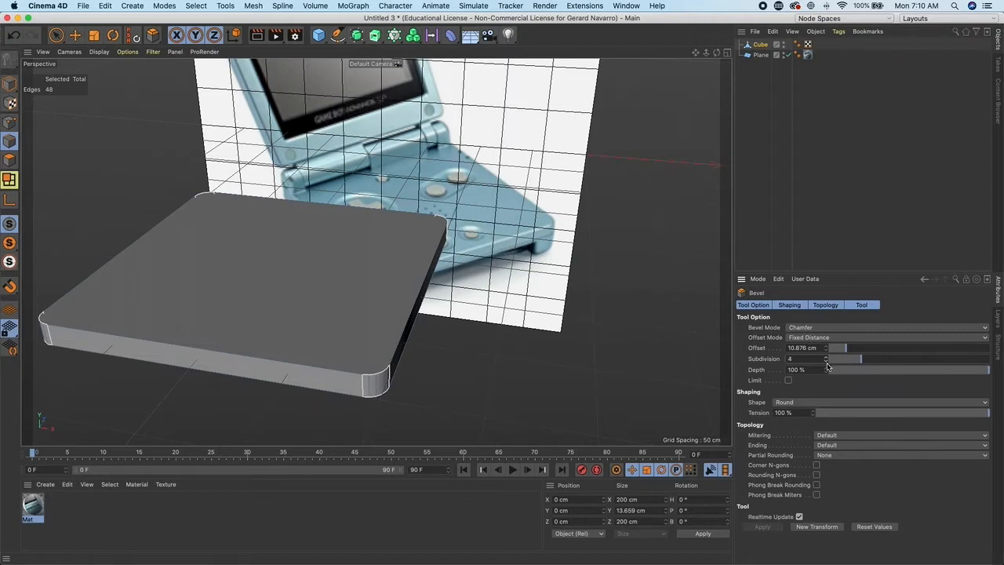
{"action": "left_click_drag", "start_coordinate": [424, 371], "coordinate": [483, 360], "text": "alt"}
{"action": "left_click", "coordinate": [826, 358]}
{"action": "left_click_drag", "start_coordinate": [636, 357], "coordinate": [573, 347], "text": "alt"}
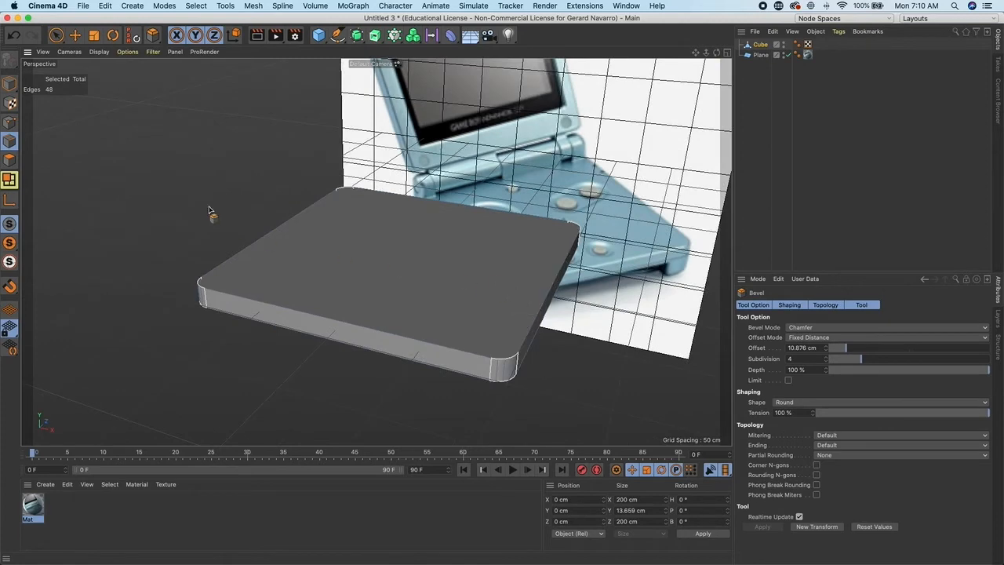
{"action": "left_click", "coordinate": [57, 35]}
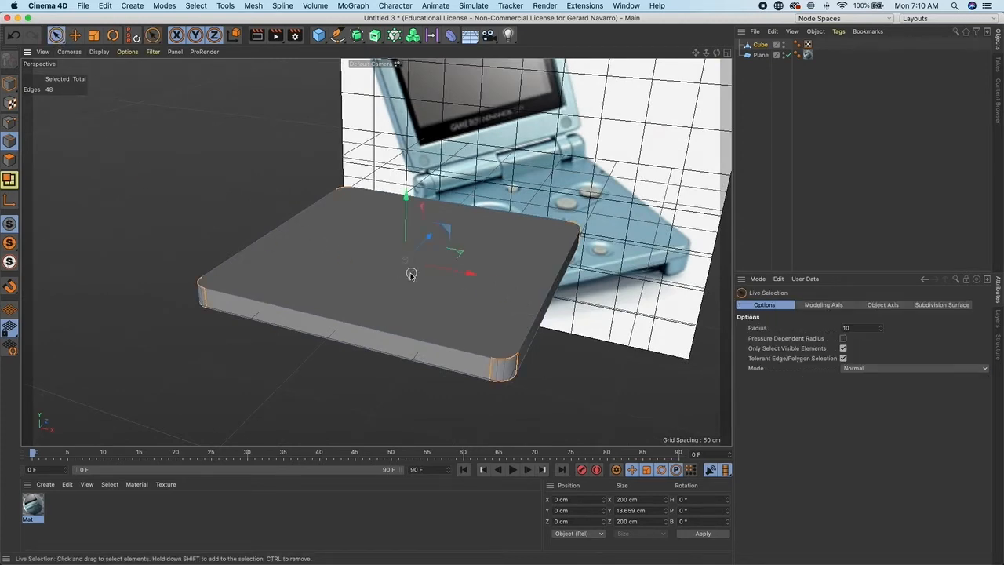
- Select one edge along the cube's top outline and switch to Loop Selection
{"action": "left_click_drag", "start_coordinate": [414, 273], "coordinate": [377, 275], "text": "alt"}
{"action": "left_click", "coordinate": [258, 177]}
{"action": "left_click_drag", "start_coordinate": [399, 238], "coordinate": [449, 254], "text": "alt"}
{"action": "middle_click_drag", "start_coordinate": [449, 288], "coordinate": [515, 293], "text": "alt"}
{"action": "right_click_drag", "start_coordinate": [525, 297], "coordinate": [380, 243], "text": "alt"}
{"action": "left_click_drag", "start_coordinate": [379, 243], "coordinate": [328, 317], "text": "alt"}
{"action": "left_click_drag", "start_coordinate": [53, 156], "coordinate": [67, 172], "text": "alt"}
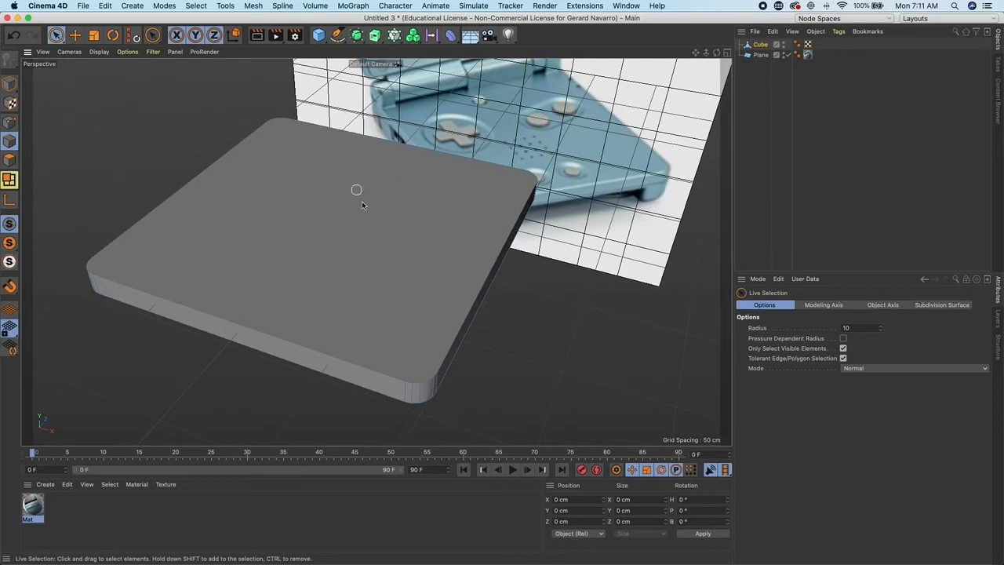
{"action": "left_click_drag", "start_coordinate": [377, 324], "coordinate": [463, 305], "text": "alt"}
{"action": "left_click", "coordinate": [462, 294]}
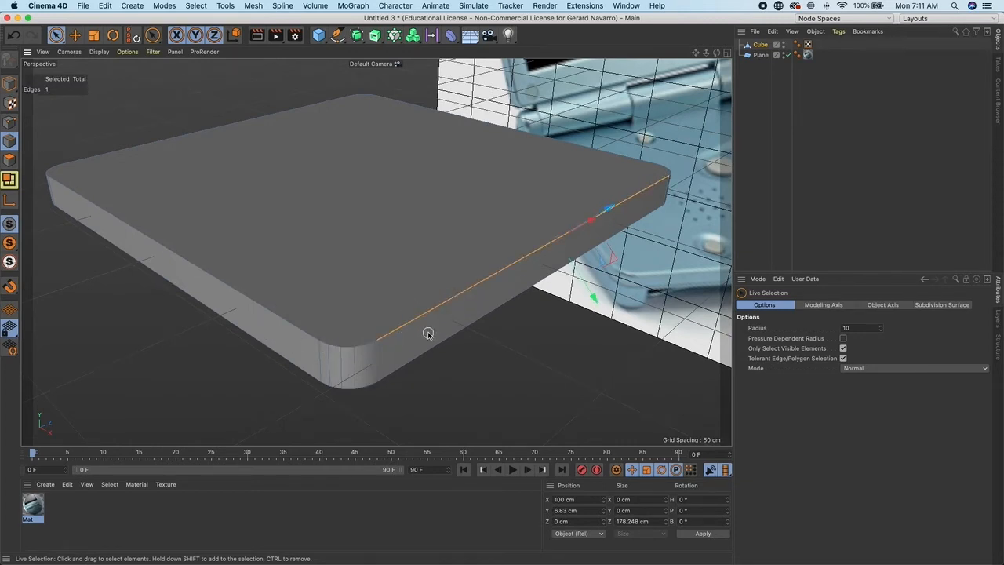
{"action": "left_click", "coordinate": [197, 7]}
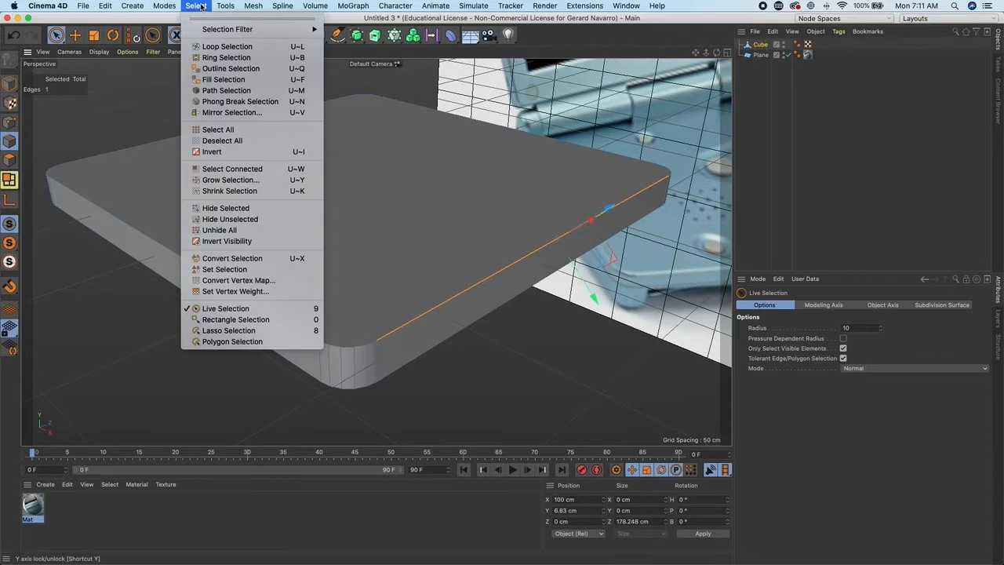
{"action": "left_click", "coordinate": [228, 47]}
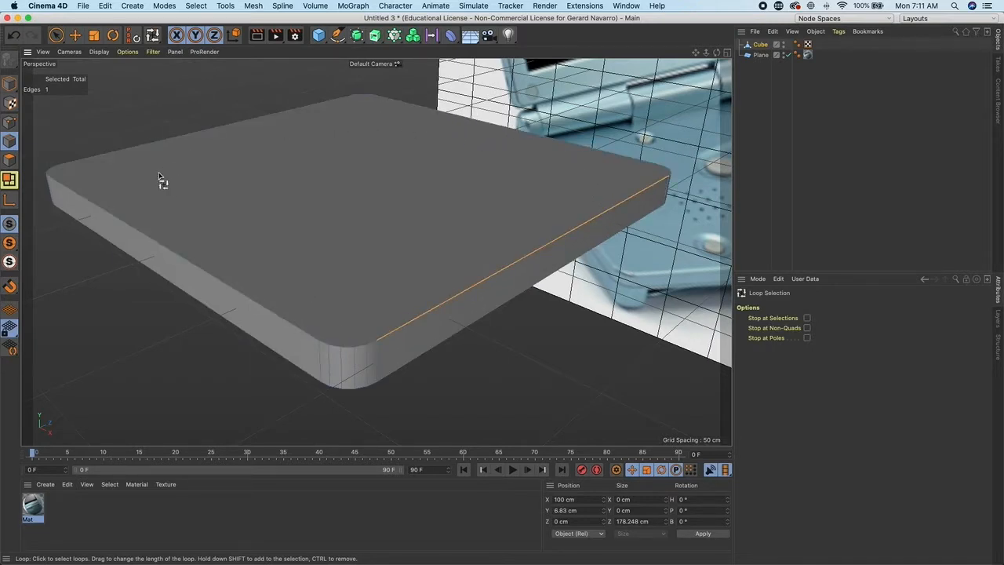
- Loop-select the top and bottom outline edge loops of the cube
{"action": "left_click", "coordinate": [321, 287]}
{"action": "left_click_drag", "start_coordinate": [365, 296], "coordinate": [407, 196], "text": "alt"}
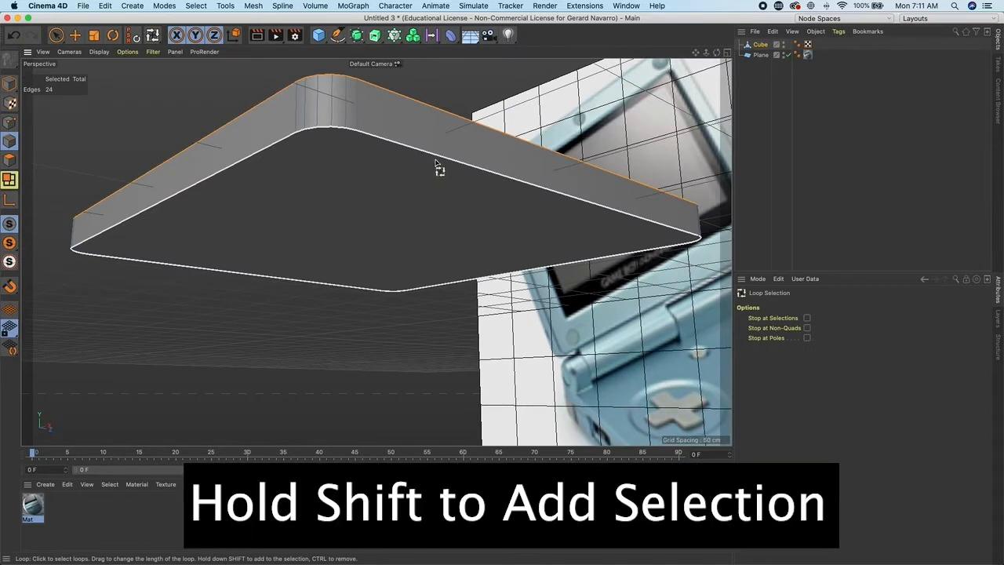
{"action": "left_click", "coordinate": [438, 163], "text": "shift"}
{"action": "left_click_drag", "start_coordinate": [416, 215], "coordinate": [437, 279], "text": "alt"}
{"action": "right_click_drag", "start_coordinate": [437, 280], "coordinate": [407, 271], "text": "alt"}
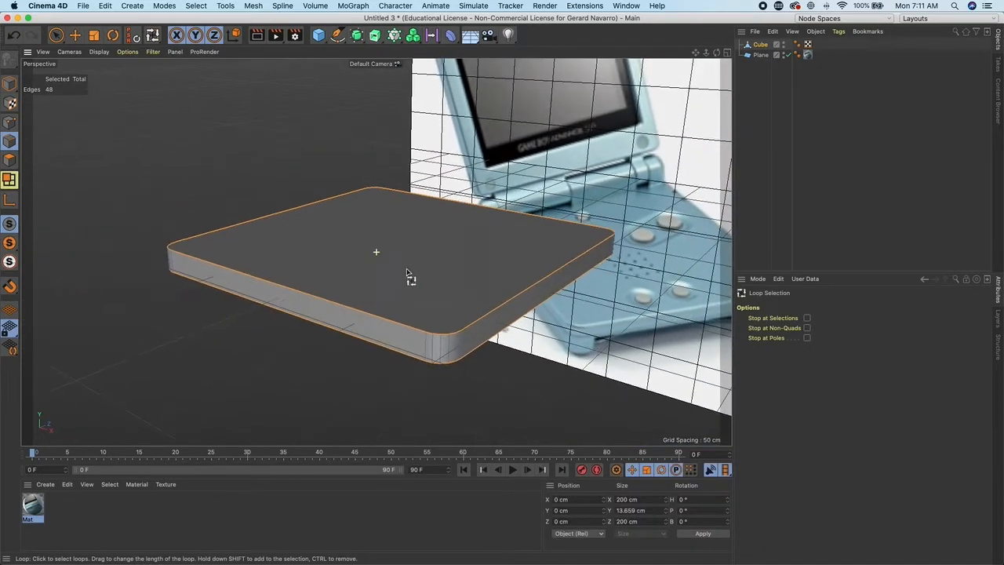
{"action": "right_click_drag", "start_coordinate": [330, 266], "coordinate": [401, 290], "text": "alt"}
- Bevel the selected outline loops with an offset of about 1.27 cm and 4 subdivisions
{"action": "right_click", "coordinate": [343, 293]}
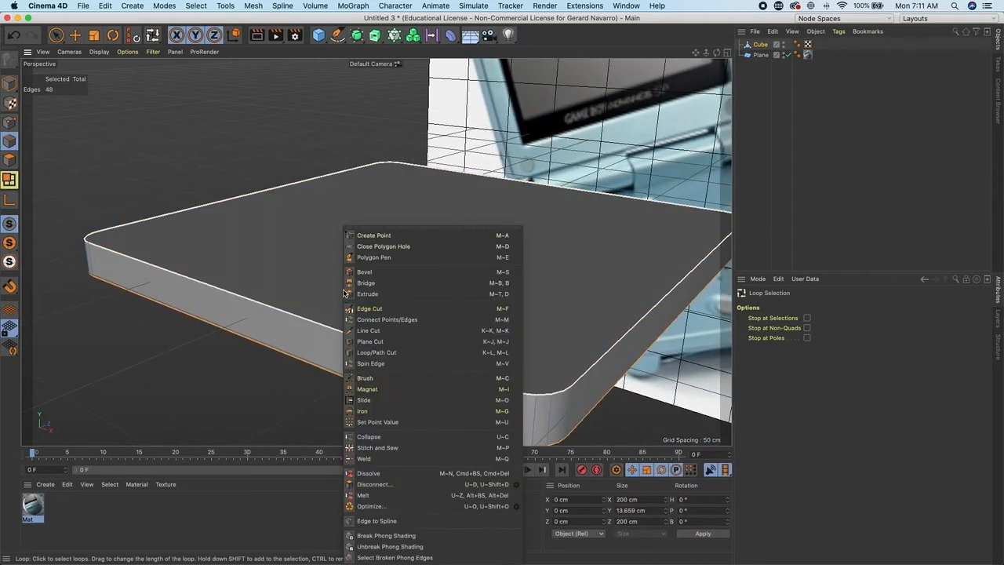
{"action": "left_click", "coordinate": [389, 276]}
{"action": "middle_click_drag", "start_coordinate": [431, 298], "coordinate": [366, 238], "text": "alt"}
{"action": "left_click_drag", "start_coordinate": [621, 341], "coordinate": [635, 341]}
{"action": "mouse_move", "coordinate": [546, 337]}
{"action": "left_mouse_down", "text": "alt"}
{"action": "mouse_move", "coordinate": [554, 322]}
{"action": "mouse_move", "coordinate": [538, 330]}
{"action": "mouse_move", "coordinate": [560, 343]}
{"action": "left_mouse_up", "text": "alt"}
{"action": "right_click_drag", "start_coordinate": [560, 343], "coordinate": [498, 327], "text": "alt"}
{"action": "left_click_drag", "start_coordinate": [497, 327], "coordinate": [510, 334], "text": "alt"}
{"action": "right_click_drag", "start_coordinate": [510, 334], "coordinate": [532, 332], "text": "alt"}
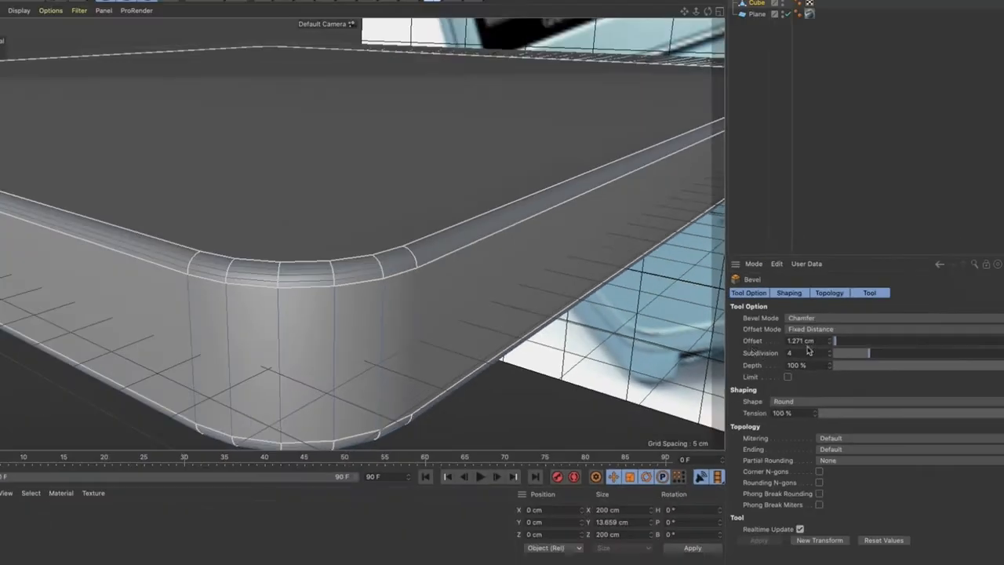
{"action": "scroll", "coordinate": [533, 320], "scroll_direction": "down", "scroll_amount": 5}
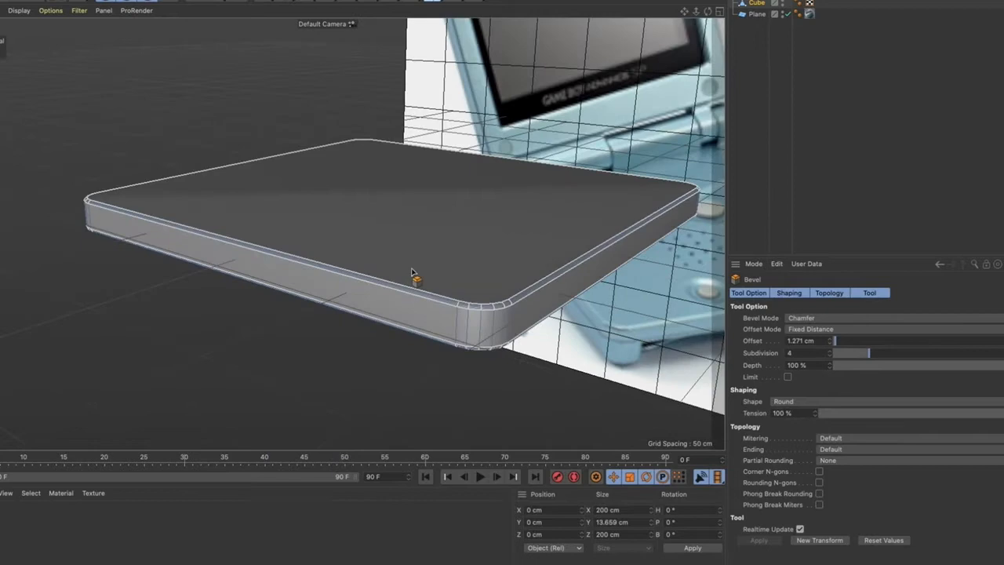
{"action": "left_click_drag", "start_coordinate": [460, 293], "coordinate": [511, 309], "text": "alt"}
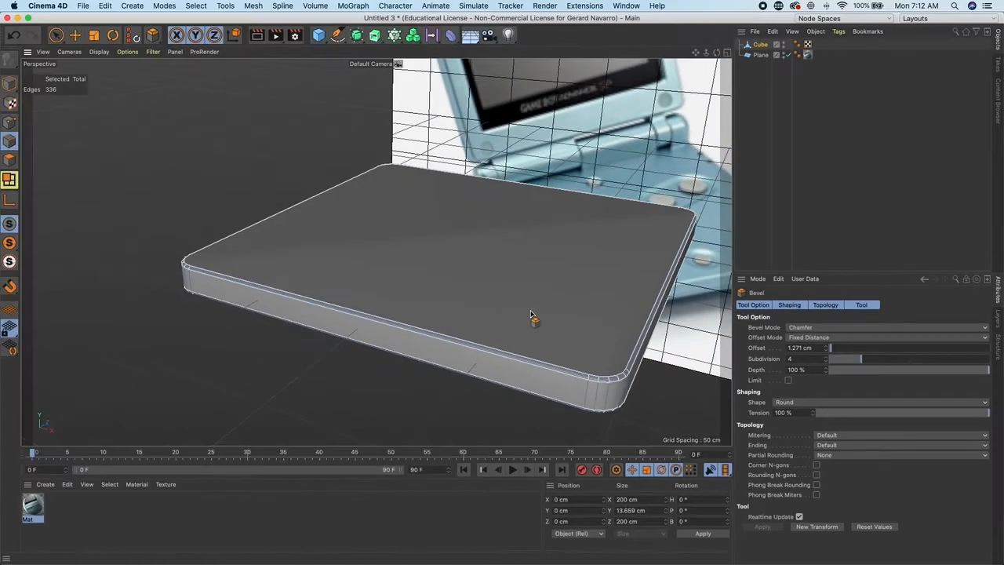
{"action": "middle_click_drag", "start_coordinate": [579, 307], "coordinate": [437, 278], "text": "alt"}
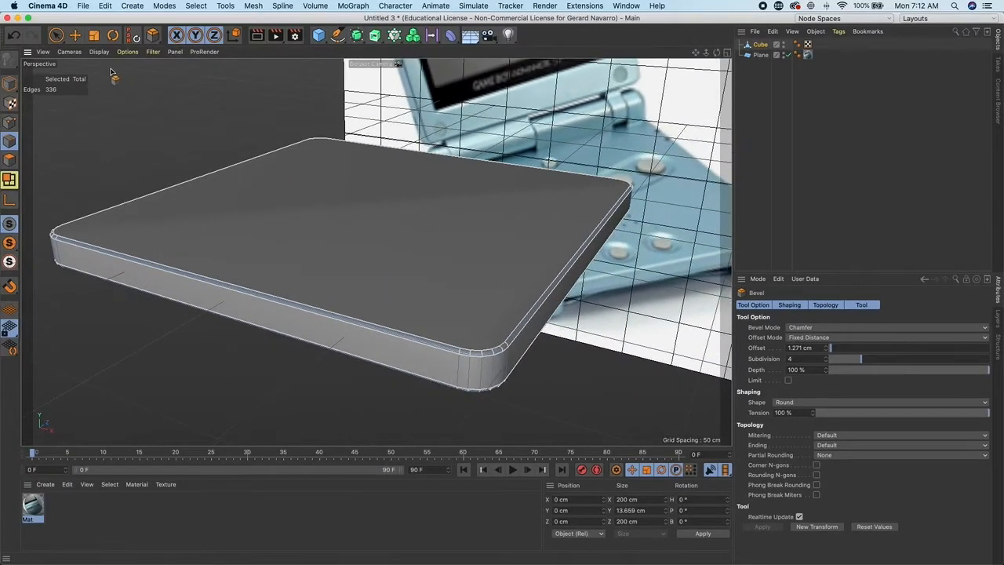
{"action": "left_click", "coordinate": [76, 36]}
{"action": "left_click", "coordinate": [59, 37]}
- Return to model mode and copy the beveled cube
{"action": "scroll", "coordinate": [313, 205], "scroll_direction": "down", "scroll_amount": 3}
{"action": "left_click_drag", "start_coordinate": [283, 205], "coordinate": [263, 188], "text": "alt"}
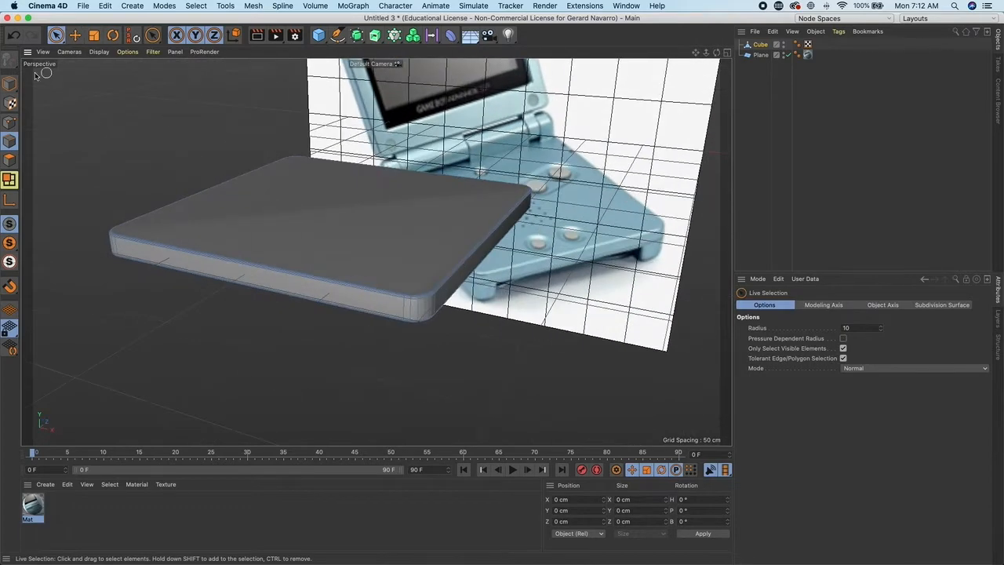
{"action": "left_click", "coordinate": [9, 83]}
{"action": "scroll", "coordinate": [345, 237], "scroll_direction": "down", "scroll_amount": 3}
{"action": "left_click_drag", "start_coordinate": [385, 238], "coordinate": [333, 237], "text": "alt"}
{"action": "left_click", "coordinate": [110, 7]}
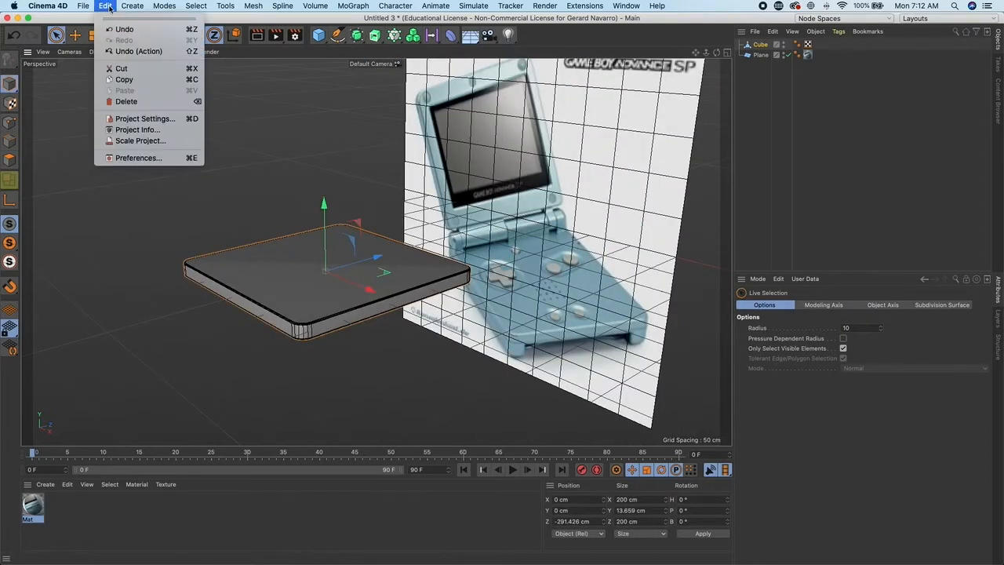
{"action": "left_click", "coordinate": [124, 79]}
- Paste a duplicate of the cube and move it down to about -14.8 cm on Y, beneath the original
{"action": "left_click", "coordinate": [105, 6]}
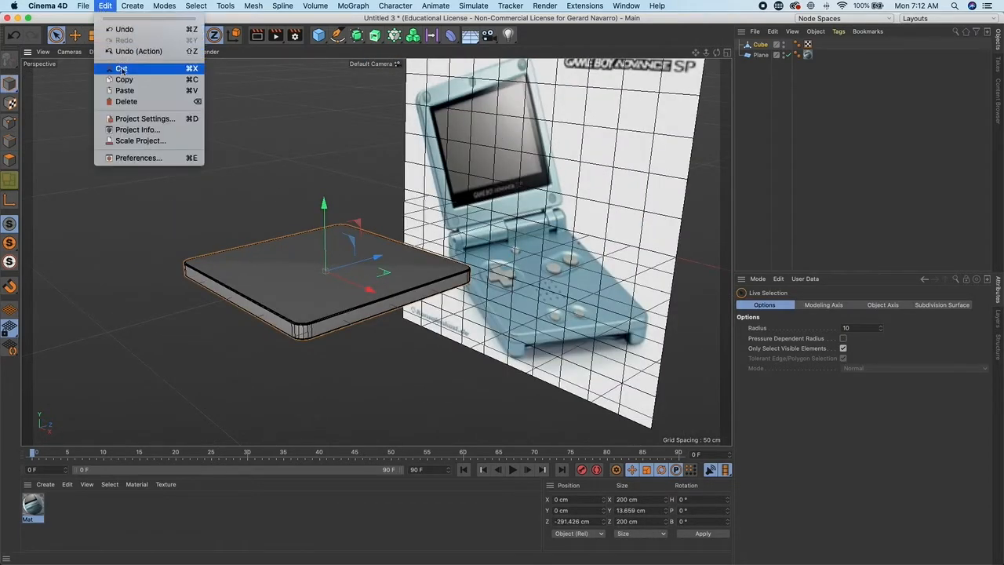
{"action": "left_click", "coordinate": [124, 91]}
{"action": "left_click_drag", "start_coordinate": [330, 201], "coordinate": [324, 215]}
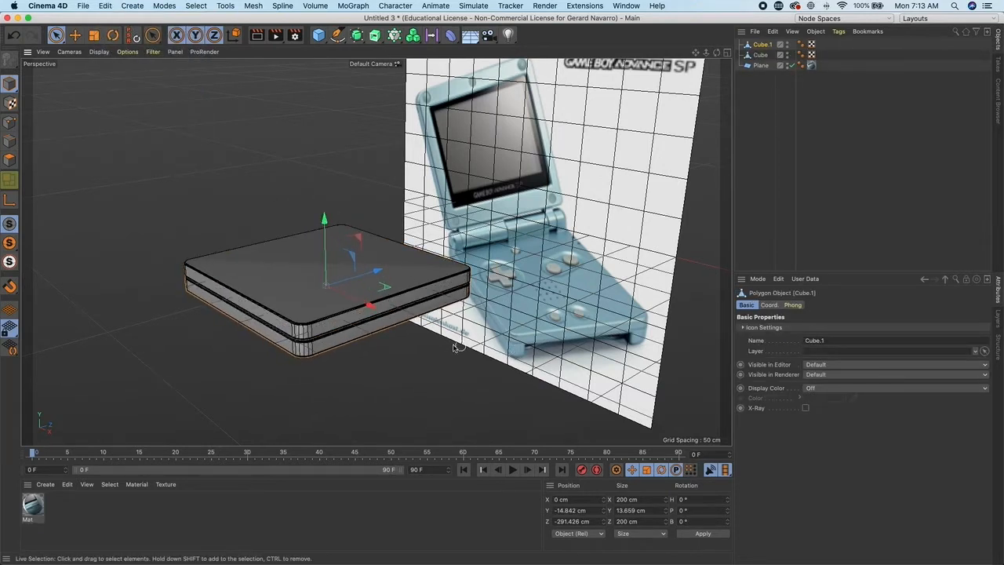
{"action": "middle_click_drag", "start_coordinate": [362, 338], "coordinate": [364, 319], "text": "alt"}
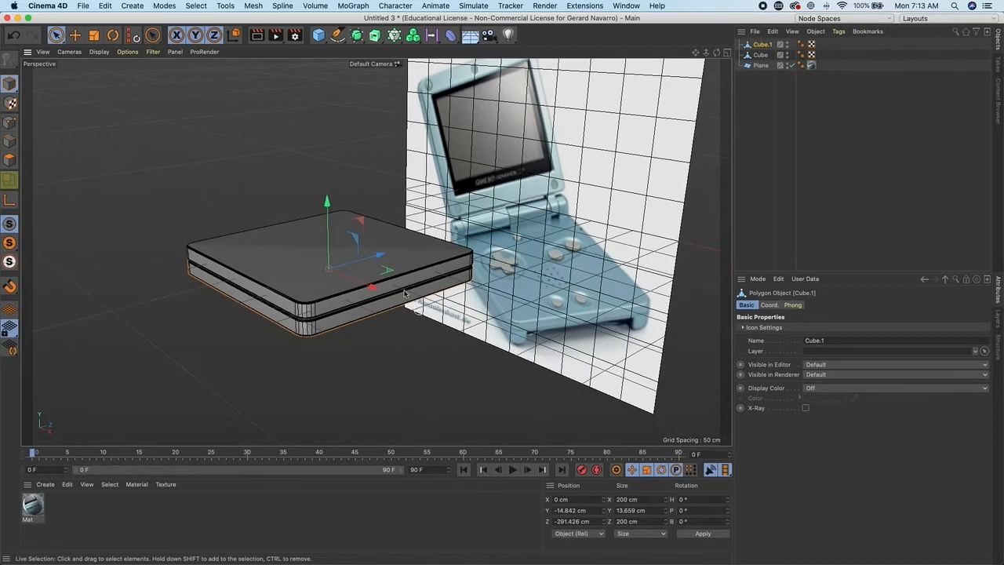
- Rectangle-select the lower cube's bottom points and move them down to about -15.1 cm on Y to thicken it
{"action": "left_click", "coordinate": [727, 53]}
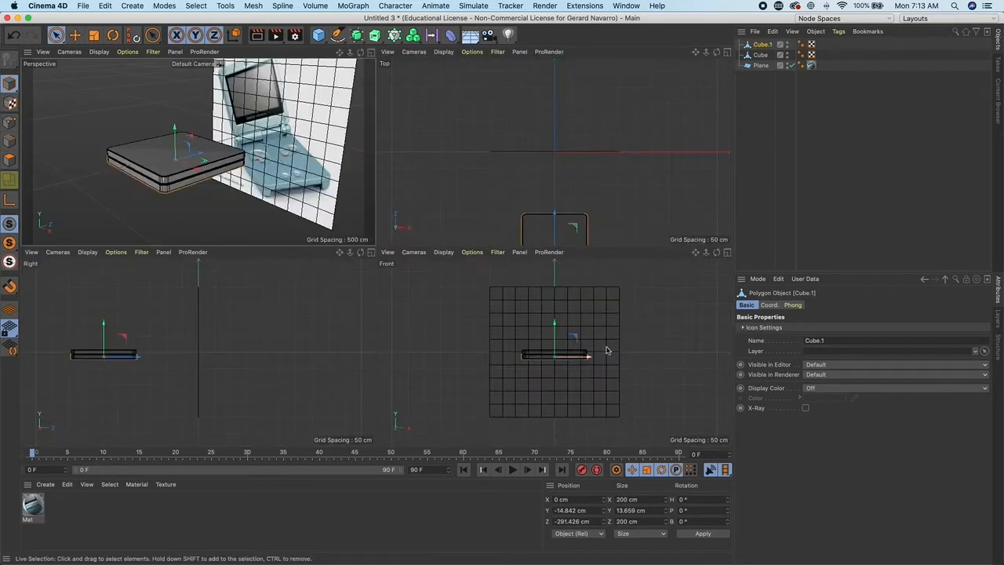
{"action": "left_click", "coordinate": [727, 252]}
{"action": "right_click_drag", "start_coordinate": [546, 320], "coordinate": [482, 352], "text": "alt"}
{"action": "middle_click_drag", "start_coordinate": [477, 335], "coordinate": [406, 369], "text": "alt"}
{"action": "right_click_drag", "start_coordinate": [479, 292], "coordinate": [460, 284], "text": "alt"}
{"action": "middle_click", "coordinate": [452, 280]}
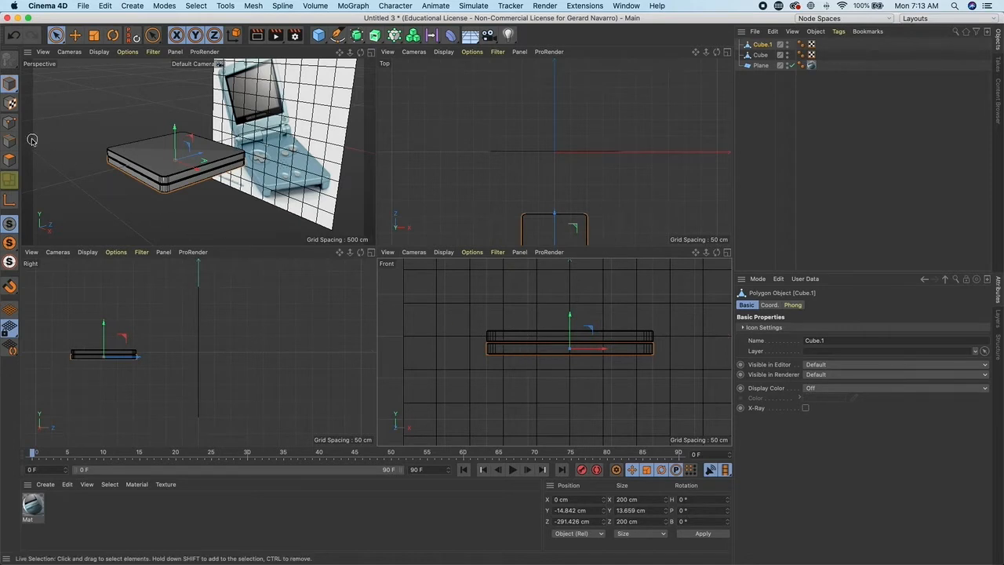
{"action": "left_click", "coordinate": [9, 123]}
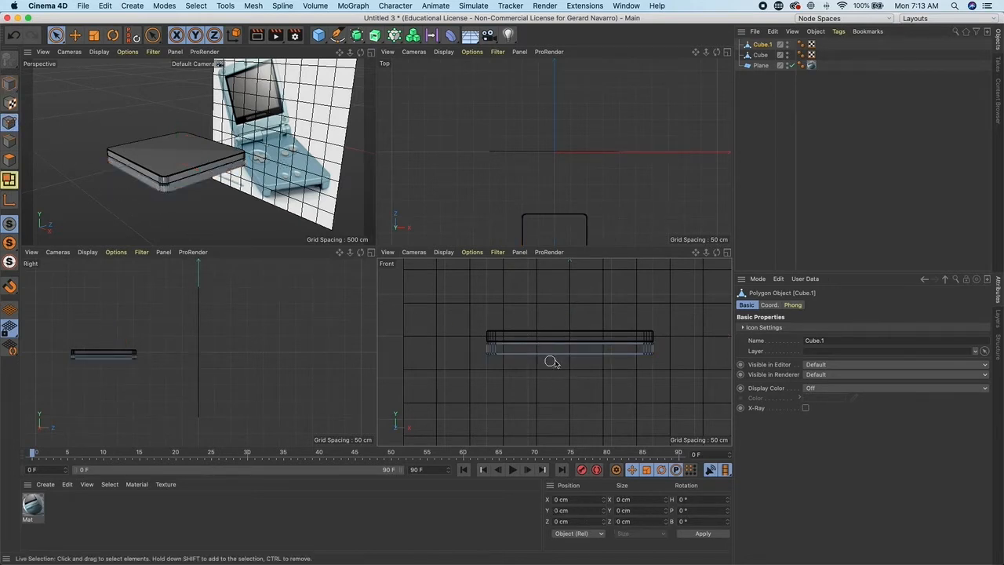
{"action": "left_click", "coordinate": [55, 34]}
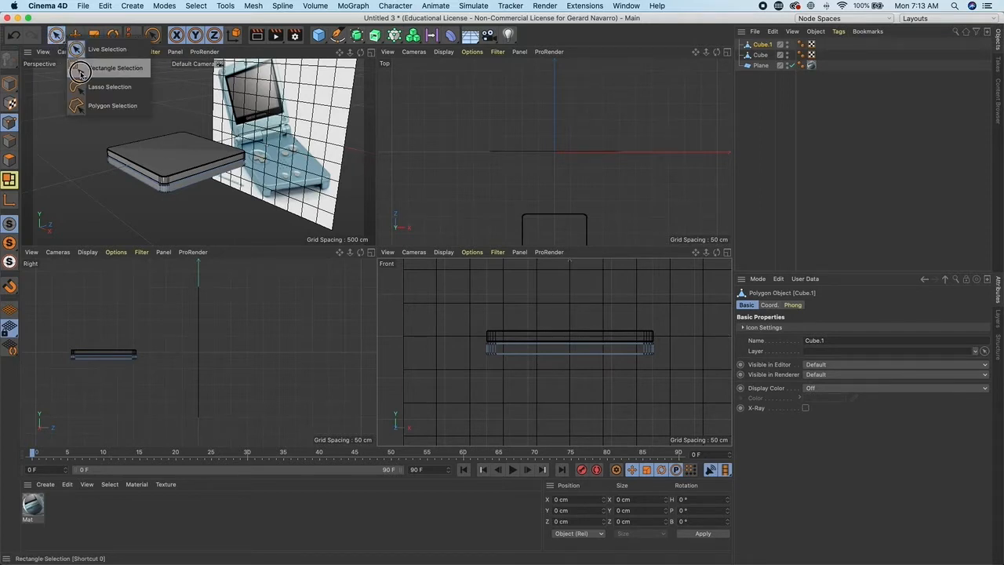
{"action": "left_click", "coordinate": [79, 69]}
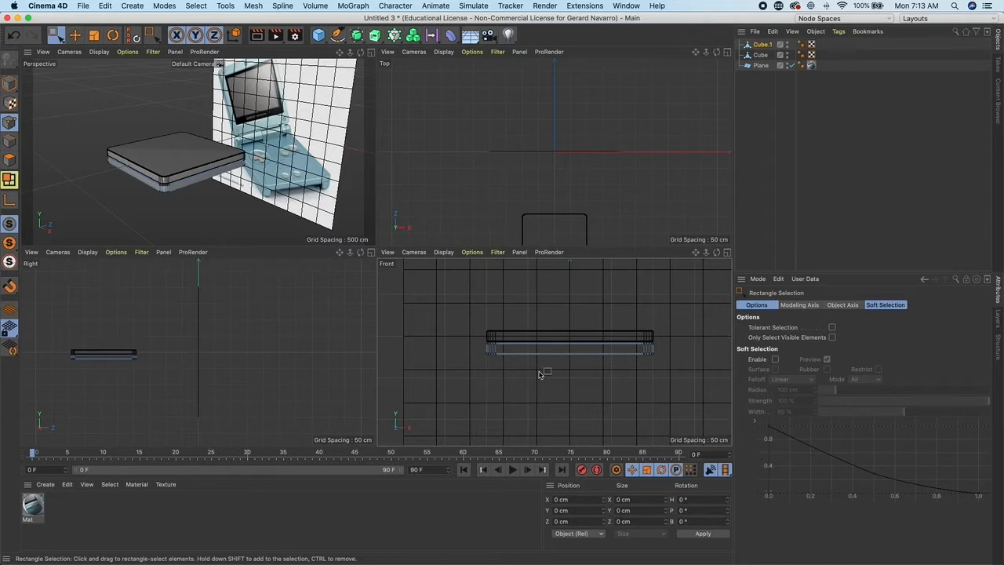
{"action": "left_click_drag", "start_coordinate": [464, 374], "coordinate": [670, 352]}
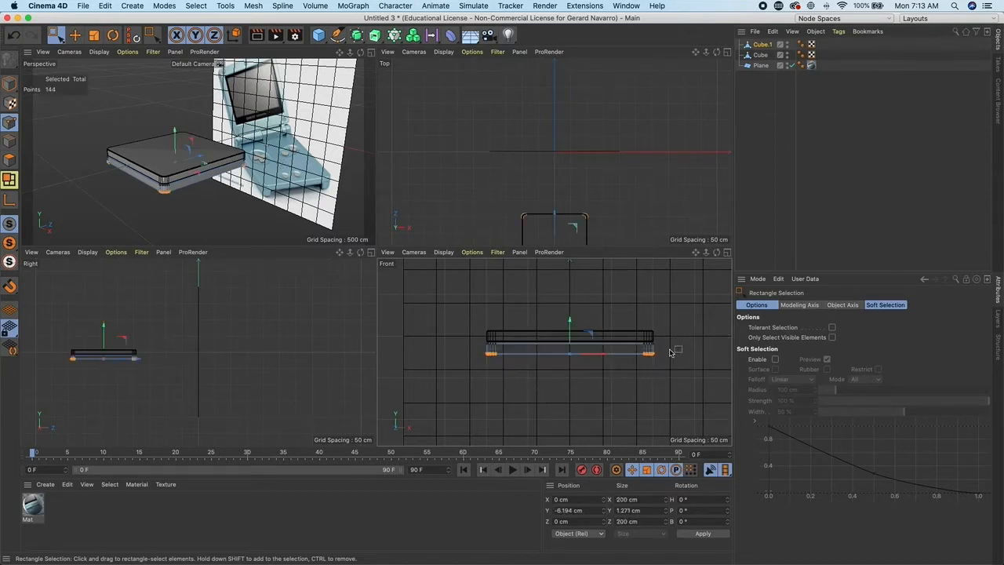
{"action": "left_click_drag", "start_coordinate": [569, 318], "coordinate": [570, 328]}
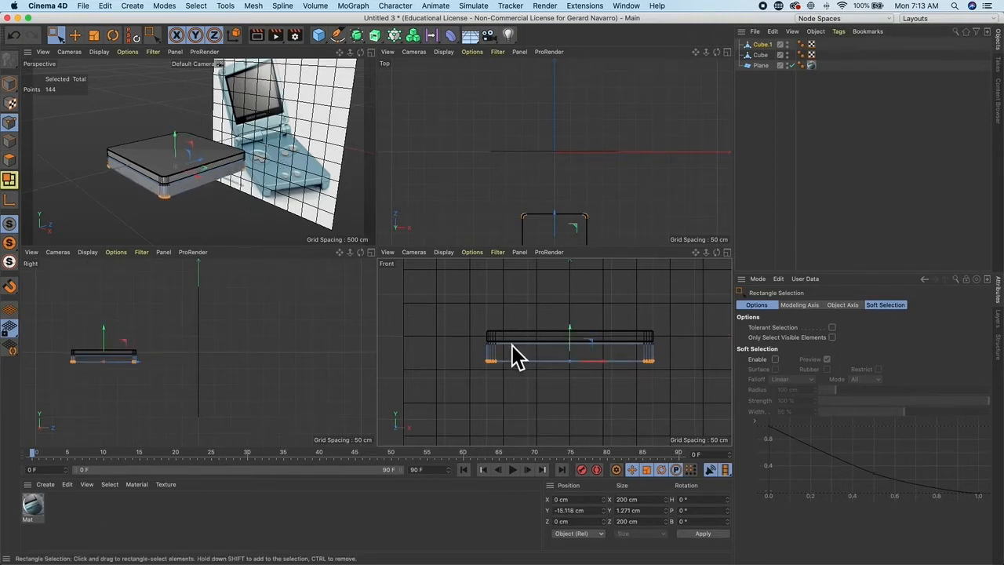
- Return to model mode and duplicate the upper cube by copying and pasting it
{"action": "right_click_drag", "start_coordinate": [177, 182], "coordinate": [191, 167], "text": "alt"}
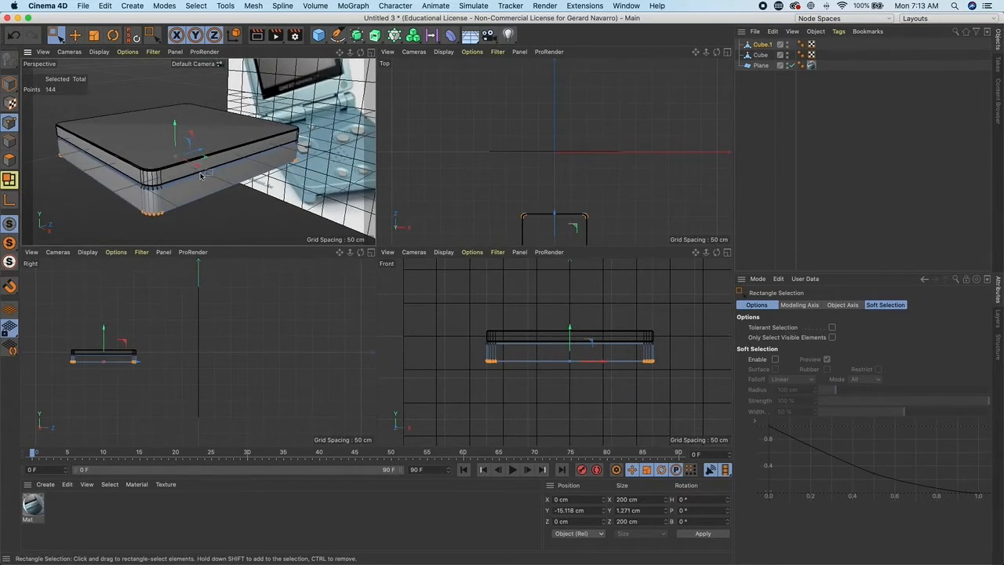
{"action": "left_click", "coordinate": [9, 103]}
{"action": "left_click", "coordinate": [493, 334]}
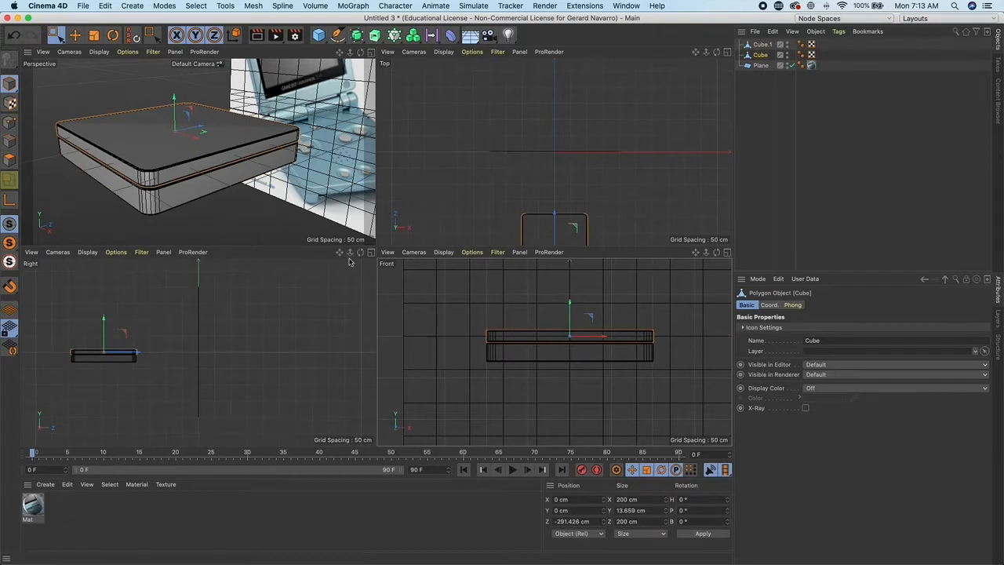
{"action": "middle_click_drag", "start_coordinate": [191, 130], "coordinate": [202, 156], "text": "alt"}
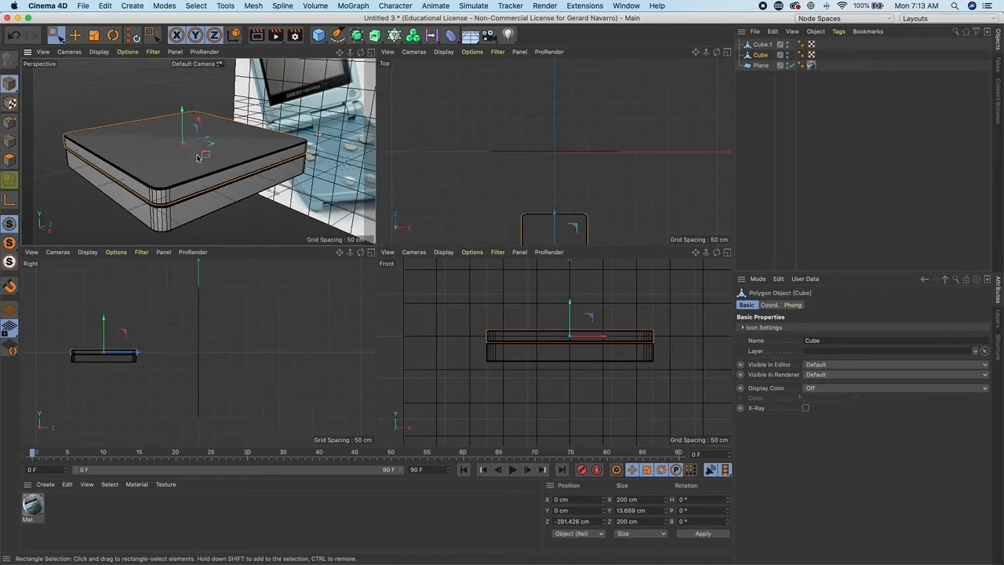
{"action": "left_click", "coordinate": [104, 7]}
{"action": "left_click", "coordinate": [173, 80]}
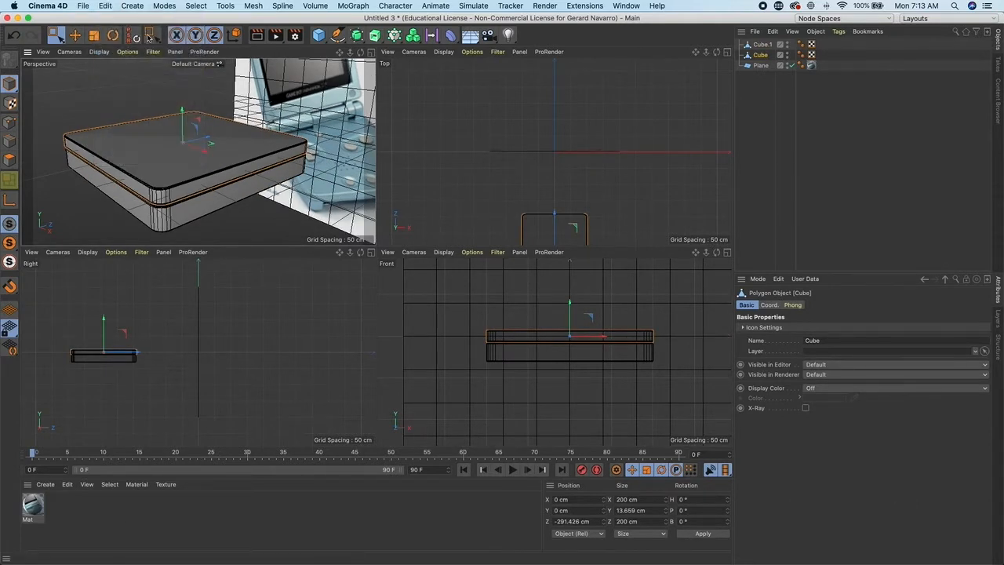
{"action": "left_click", "coordinate": [104, 6]}
{"action": "left_click", "coordinate": [140, 90]}
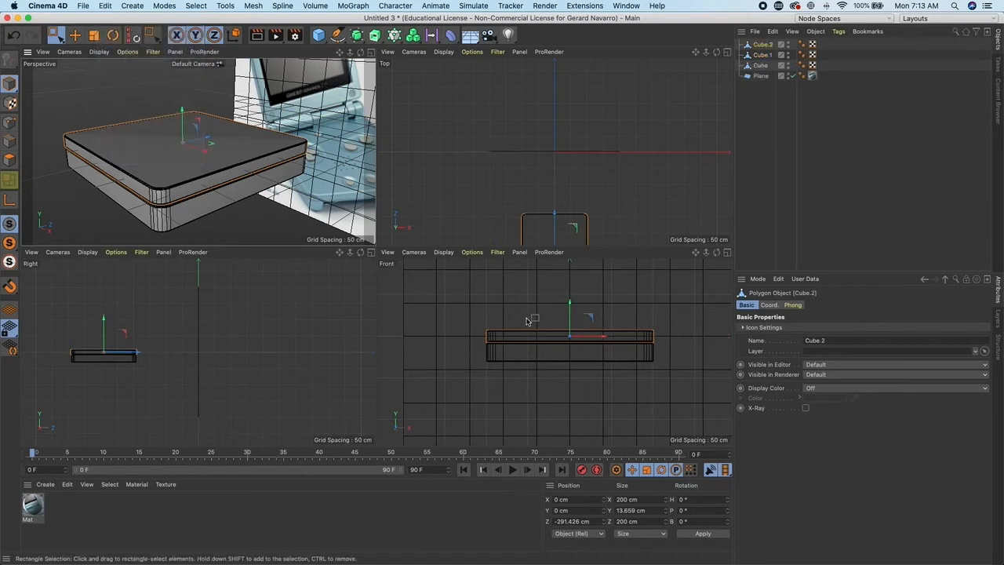
- Move the pasted cube up to about 23.3 cm on Y above the stack
{"action": "middle_click_drag", "start_coordinate": [210, 315], "coordinate": [306, 329], "text": "alt"}
{"action": "right_click_drag", "start_coordinate": [247, 350], "coordinate": [302, 361], "text": "alt"}
{"action": "middle_click_drag", "start_coordinate": [253, 341], "coordinate": [279, 317], "text": "alt"}
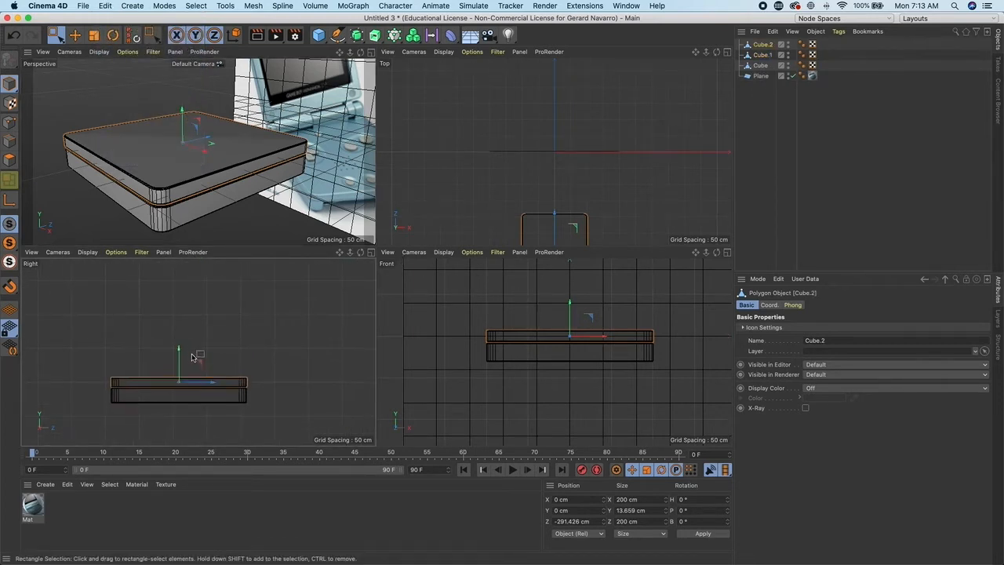
{"action": "middle_click_drag", "start_coordinate": [187, 388], "coordinate": [194, 349], "text": "alt"}
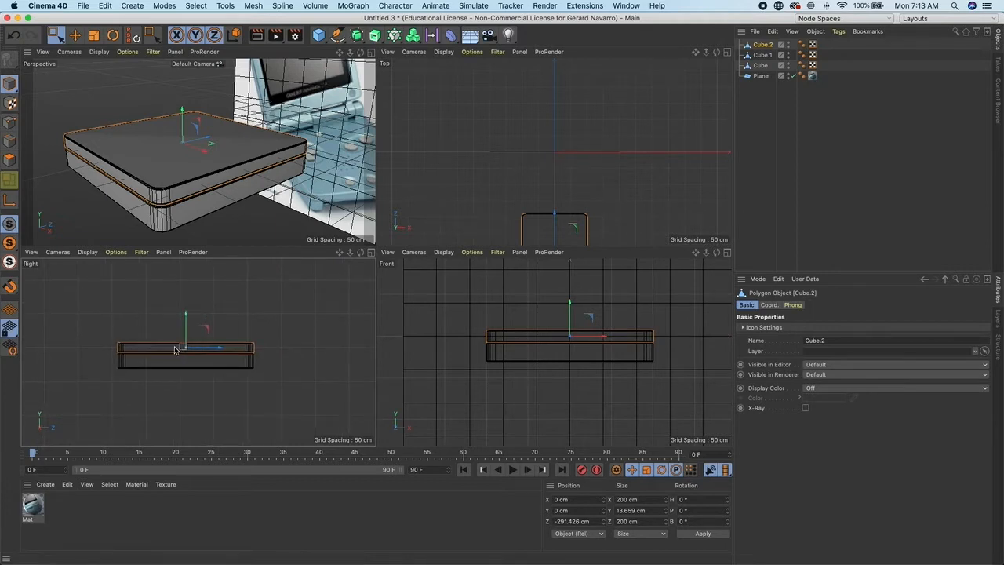
{"action": "left_click_drag", "start_coordinate": [186, 315], "coordinate": [189, 299]}
{"action": "scroll", "coordinate": [206, 342], "scroll_direction": "up", "scroll_amount": 3}
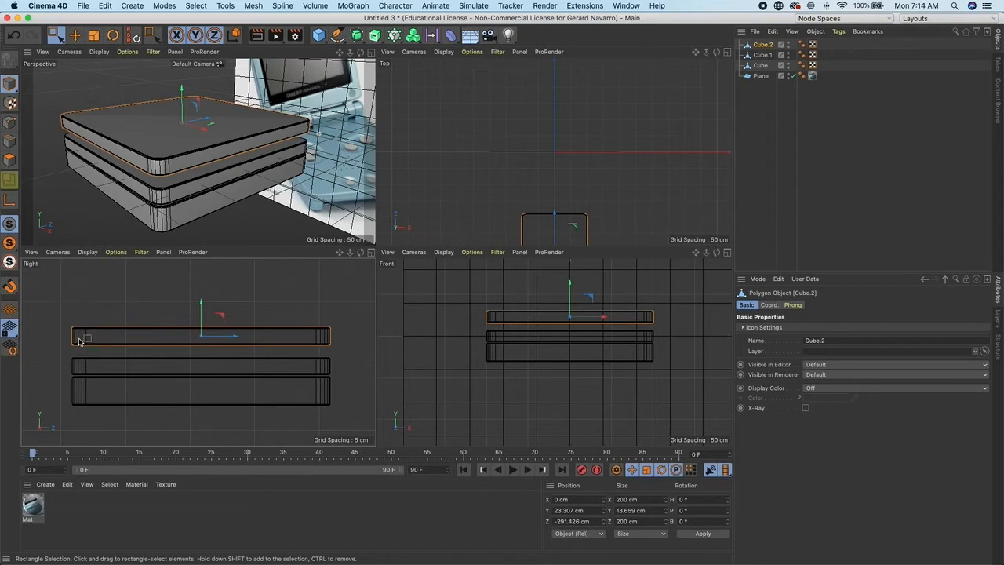
- Move the duplicate's axis to its edge at about X -99.9 cm and Z -295.7 cm using axis modification
{"action": "left_click", "coordinate": [12, 204]}
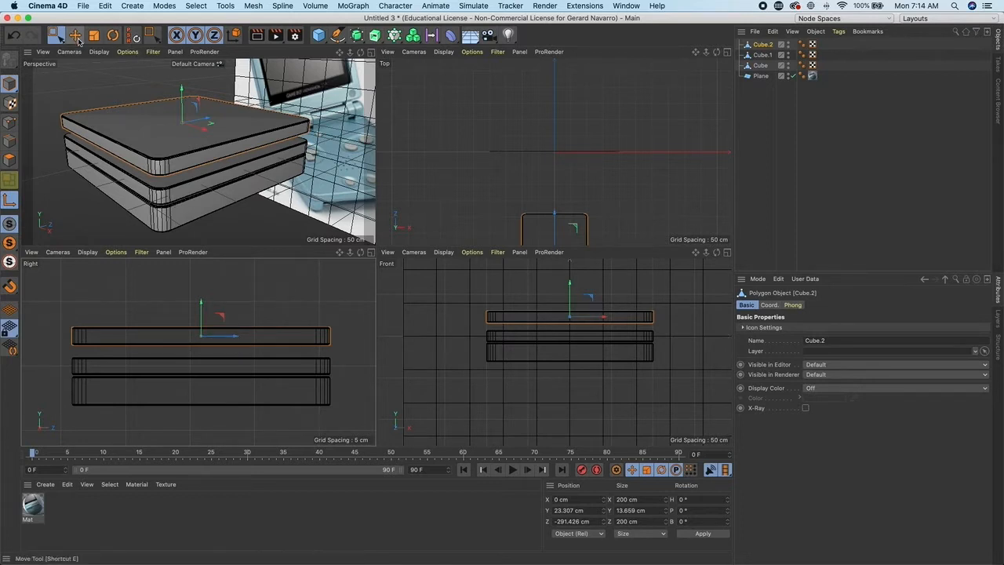
{"action": "left_click_drag", "start_coordinate": [230, 336], "coordinate": [103, 327]}
{"action": "key", "text": "e"}
{"action": "left_click_drag", "start_coordinate": [96, 324], "coordinate": [93, 324]}
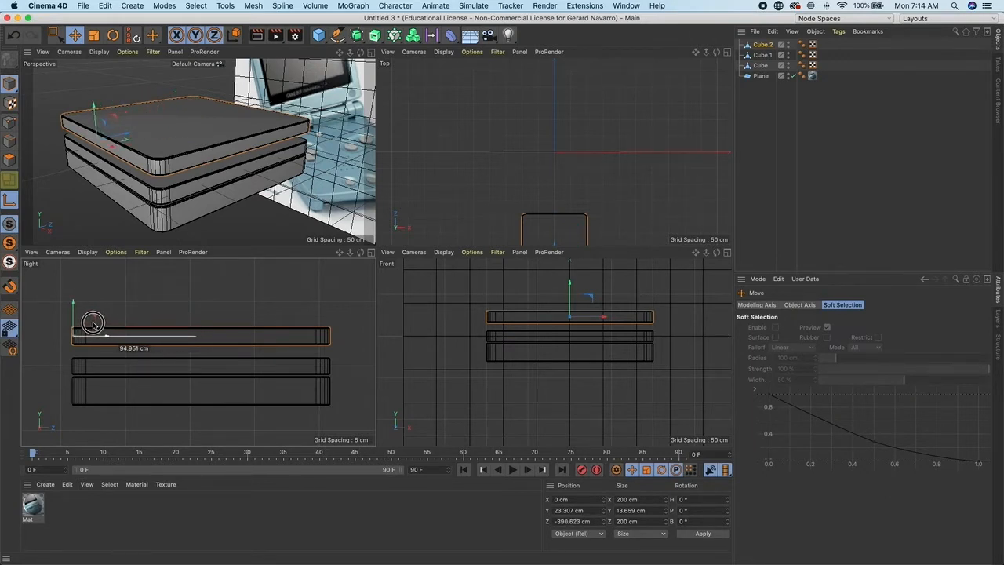
{"action": "middle_click_drag", "start_coordinate": [468, 167], "coordinate": [467, 125], "text": "alt"}
{"action": "left_click_drag", "start_coordinate": [308, 140], "coordinate": [303, 163], "text": "alt"}
{"action": "scroll", "coordinate": [236, 142], "scroll_direction": "down", "scroll_amount": 5}
{"action": "key", "text": "super+z"}
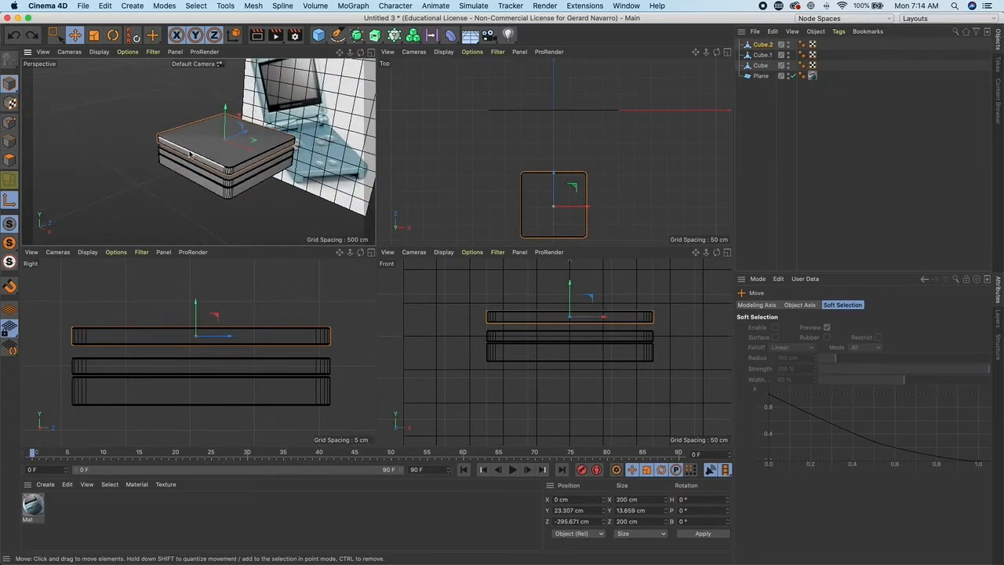
{"action": "left_click_drag", "start_coordinate": [250, 151], "coordinate": [214, 138]}
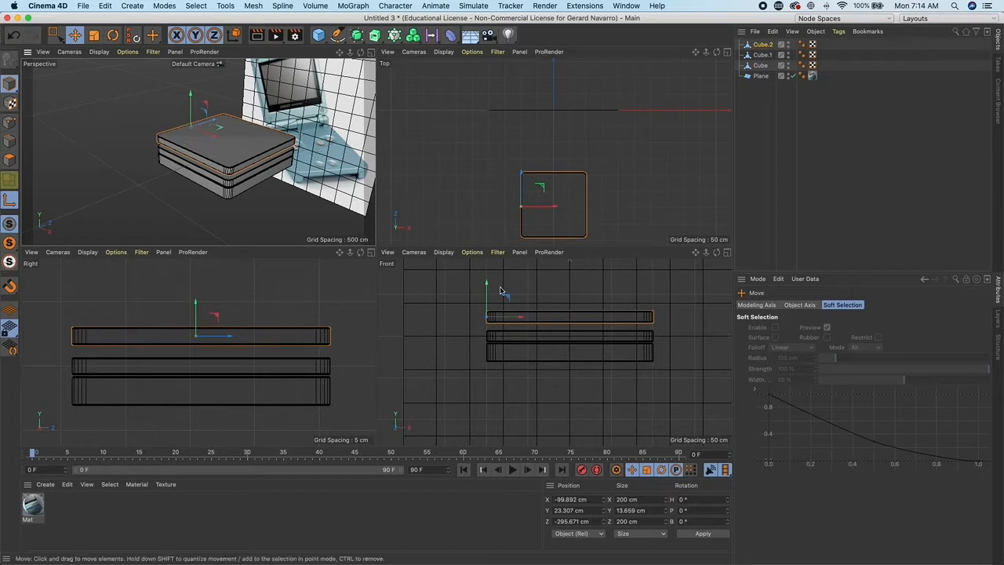
{"action": "left_click", "coordinate": [10, 200]}
- Rotate the duplicate around its edge axis to -90° on B so it stands upright as the lid
{"action": "key", "text": "r"}
{"action": "left_click_drag", "start_coordinate": [203, 124], "coordinate": [195, 111]}
{"action": "key", "text": "super+z"}
{"action": "key", "text": "super+z"}
{"action": "key", "text": "super+z"}
{"action": "scroll", "coordinate": [262, 171], "scroll_direction": "up", "scroll_amount": 5}
{"action": "scroll", "coordinate": [240, 153], "scroll_direction": "up", "scroll_amount": 4}
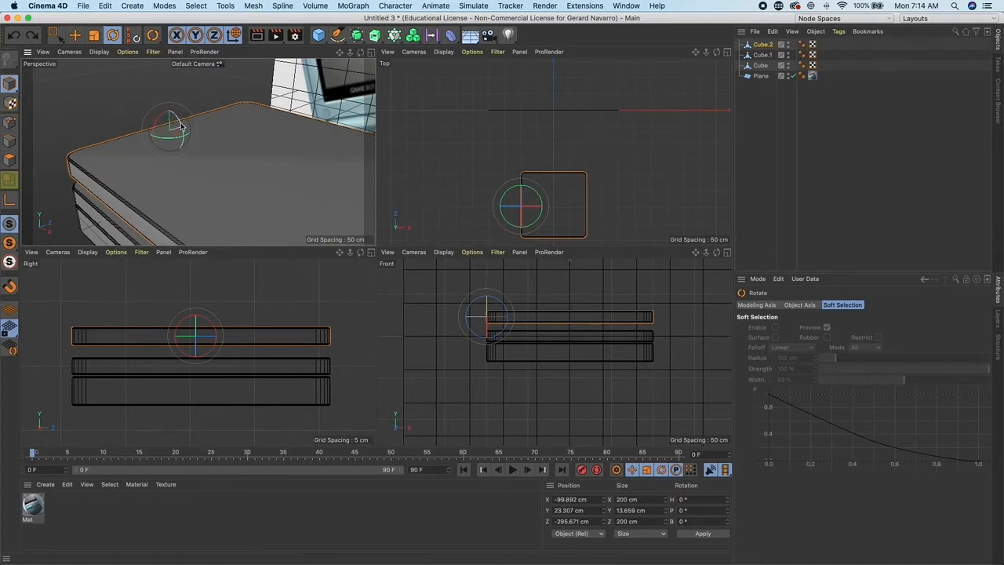
{"action": "left_click_drag", "start_coordinate": [180, 127], "coordinate": [166, 112]}
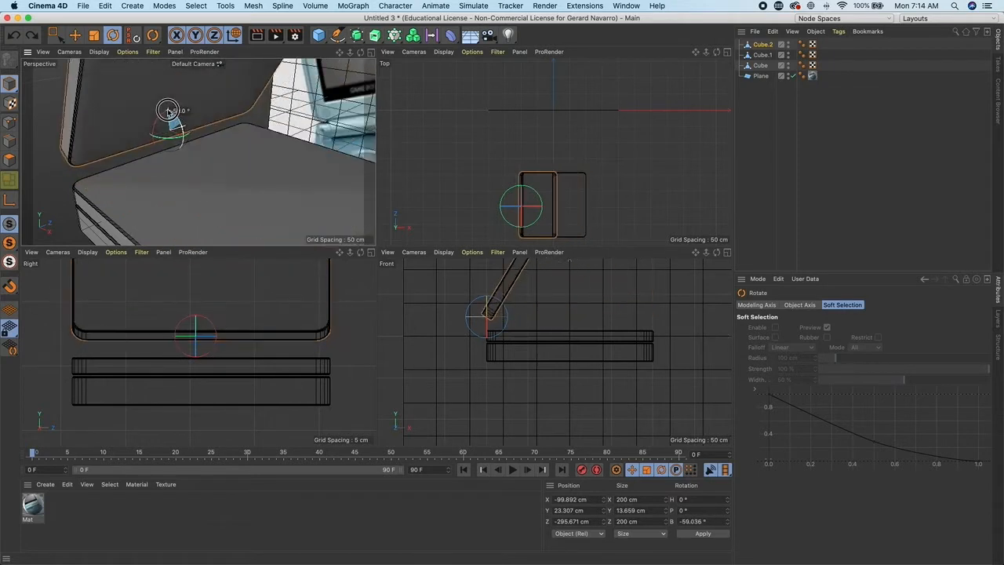
{"action": "double_click", "coordinate": [703, 521]}
{"action": "key", "text": "BackSpace"}
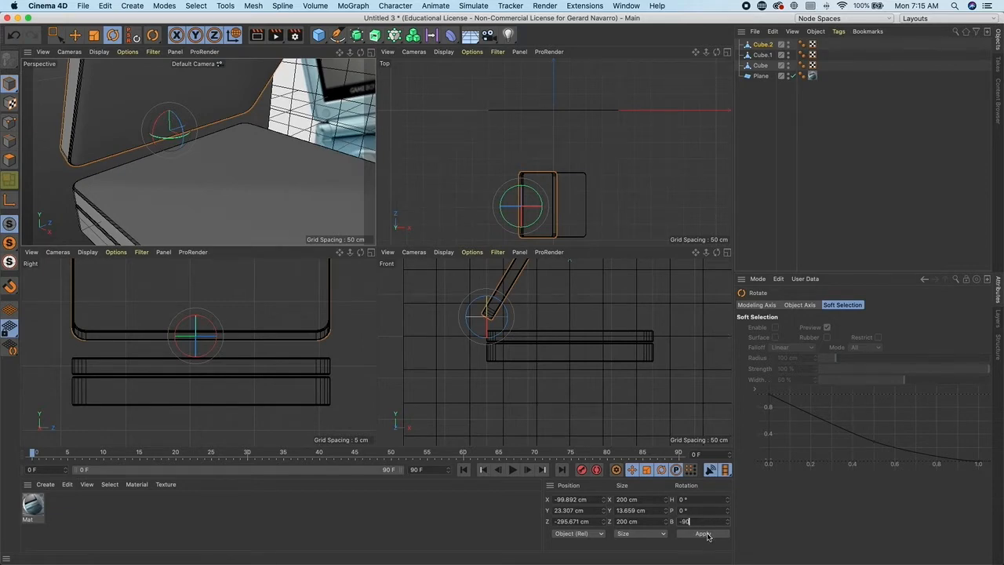
{"action": "type", "text": "-90"}
{"action": "left_click", "coordinate": [703, 533]}
- Add a cylinder primitive to the scene
{"action": "scroll", "coordinate": [241, 208], "scroll_direction": "down", "scroll_amount": 10}
{"action": "scroll", "coordinate": [242, 208], "scroll_direction": "up", "scroll_amount": 3}
{"action": "left_click", "coordinate": [452, 220]}
{"action": "key", "text": "e"}
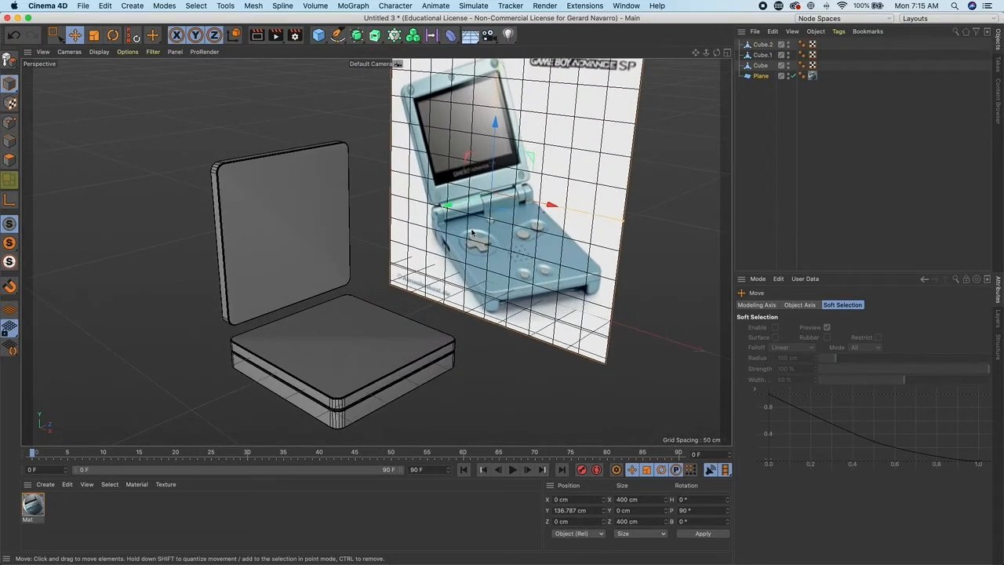
{"action": "scroll", "coordinate": [504, 273], "scroll_direction": "up", "scroll_amount": 2}
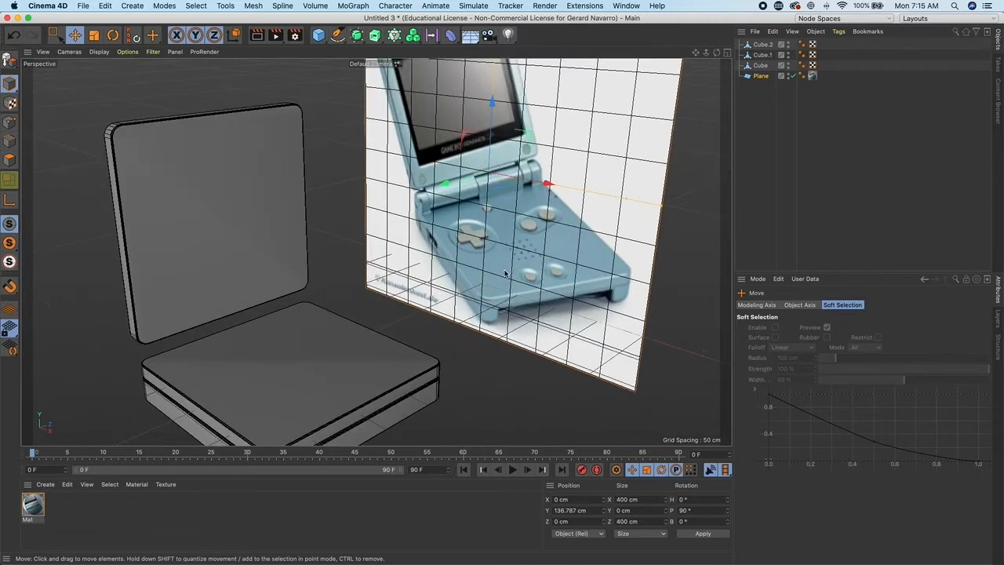
{"action": "scroll", "coordinate": [454, 284], "scroll_direction": "down", "scroll_amount": 2}
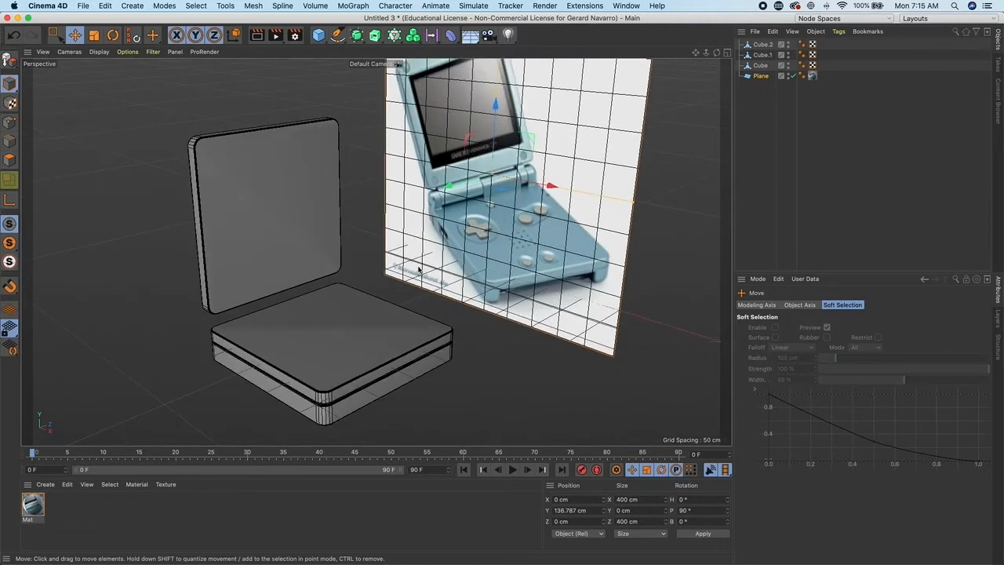
{"action": "left_click_drag", "start_coordinate": [320, 36], "coordinate": [529, 50]}
{"action": "scroll", "coordinate": [387, 250], "scroll_direction": "down", "scroll_amount": 3}
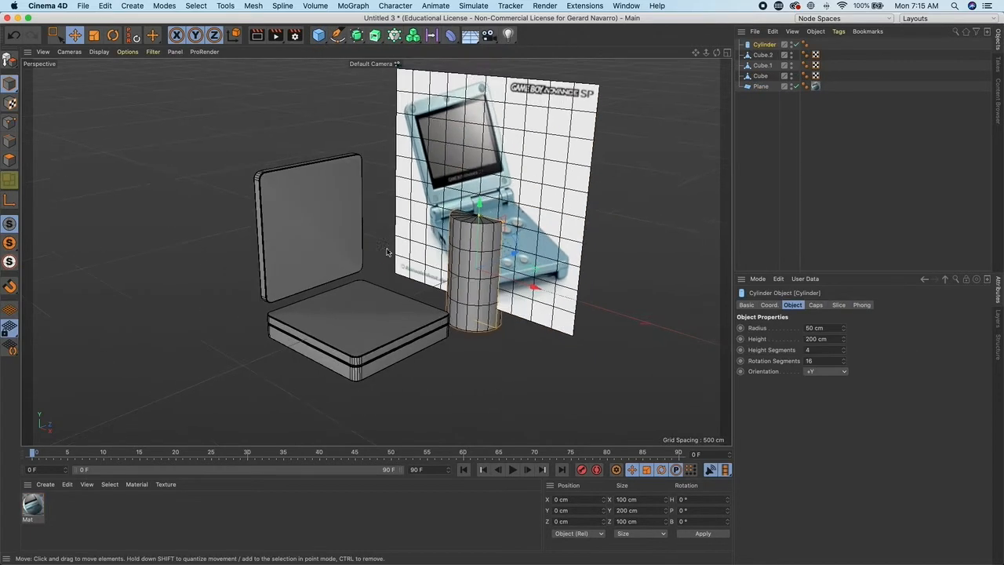
- Move the cylinder onto the upper cube and reduce its height to about 36.9 cm
{"action": "left_click", "coordinate": [727, 53]}
{"action": "middle_click_drag", "start_coordinate": [611, 125], "coordinate": [607, 96], "text": "alt"}
{"action": "left_click_drag", "start_coordinate": [563, 79], "coordinate": [565, 186]}
{"action": "scroll", "coordinate": [263, 206], "scroll_direction": "up", "scroll_amount": 5}
{"action": "right_click_drag", "start_coordinate": [263, 207], "coordinate": [274, 204], "text": "alt"}
{"action": "middle_click_drag", "start_coordinate": [255, 188], "coordinate": [299, 195], "text": "alt"}
{"action": "right_click_drag", "start_coordinate": [299, 195], "coordinate": [186, 105], "text": "alt"}
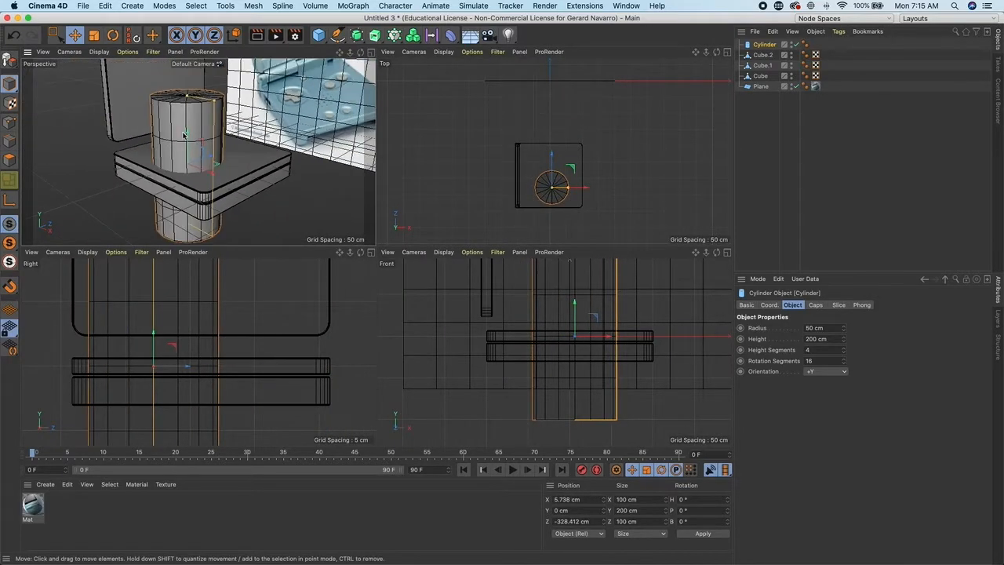
{"action": "left_click_drag", "start_coordinate": [189, 97], "coordinate": [197, 134]}
{"action": "scroll", "coordinate": [502, 192], "scroll_direction": "up", "scroll_amount": 6}
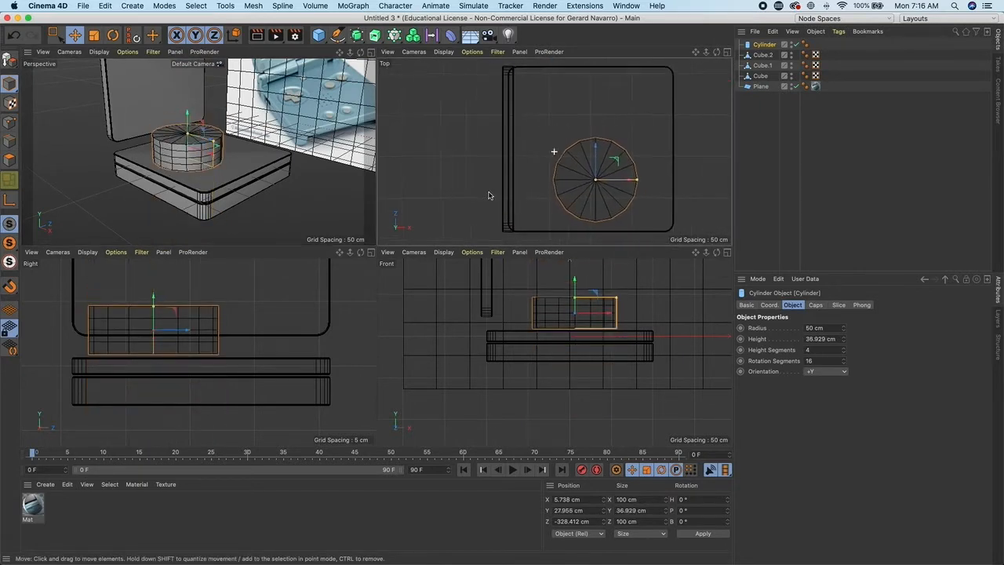
- Reduce the cylinder's radius to about 31.5 cm and lower it to about 19.6 cm on Y
{"action": "left_click_drag", "start_coordinate": [636, 176], "coordinate": [590, 179]}
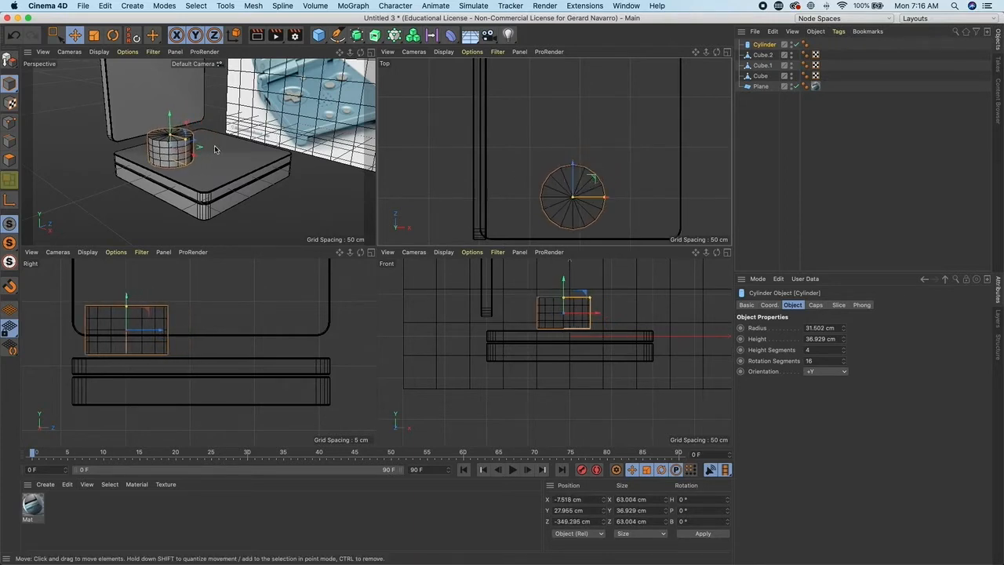
{"action": "scroll", "coordinate": [212, 141], "scroll_direction": "up", "scroll_amount": 3}
{"action": "left_click_drag", "start_coordinate": [197, 124], "coordinate": [197, 129]}
{"action": "left_click", "coordinate": [76, 186]}
{"action": "scroll", "coordinate": [77, 186], "scroll_direction": "down", "scroll_amount": 5}
{"action": "left_click_drag", "start_coordinate": [189, 191], "coordinate": [210, 134], "text": "alt"}
{"action": "scroll", "coordinate": [202, 181], "scroll_direction": "up", "scroll_amount": 3}
{"action": "left_click", "coordinate": [213, 162]}
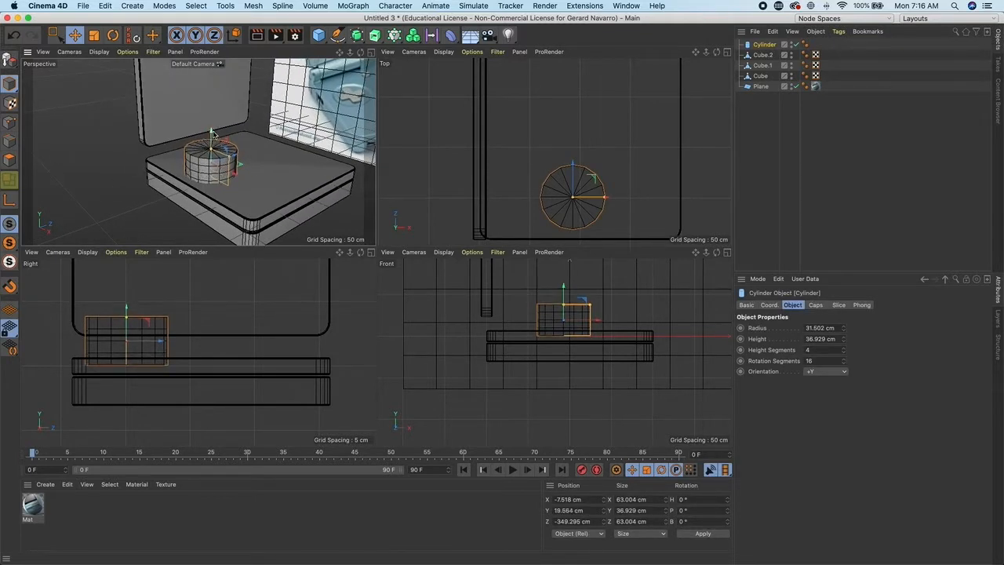
- Rename the cylinder "Arrow Buttons Indent" and the original upper cube "Game boy Buttons Cube"
{"action": "double_click", "coordinate": [764, 45]}
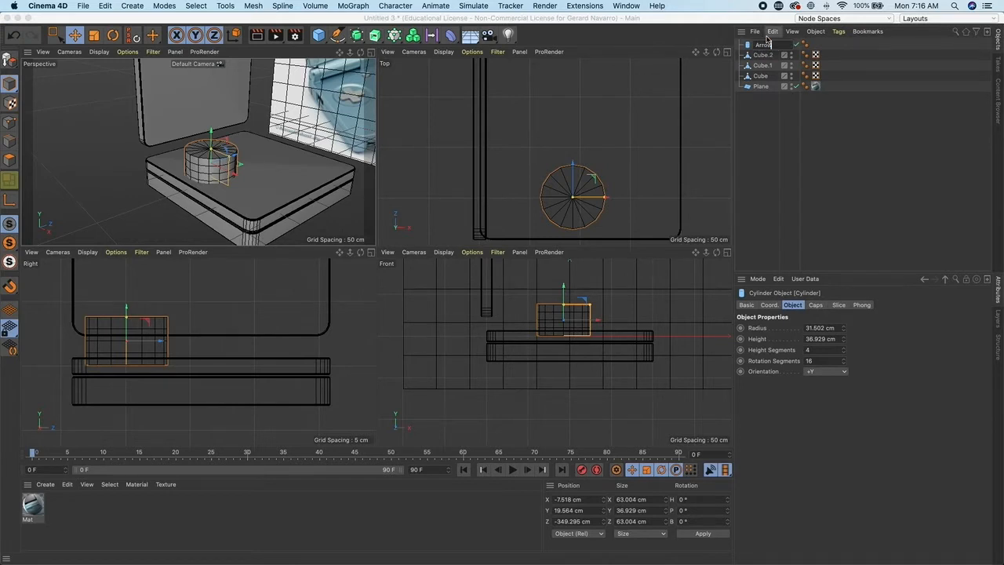
{"action": "key", "text": "Return"}
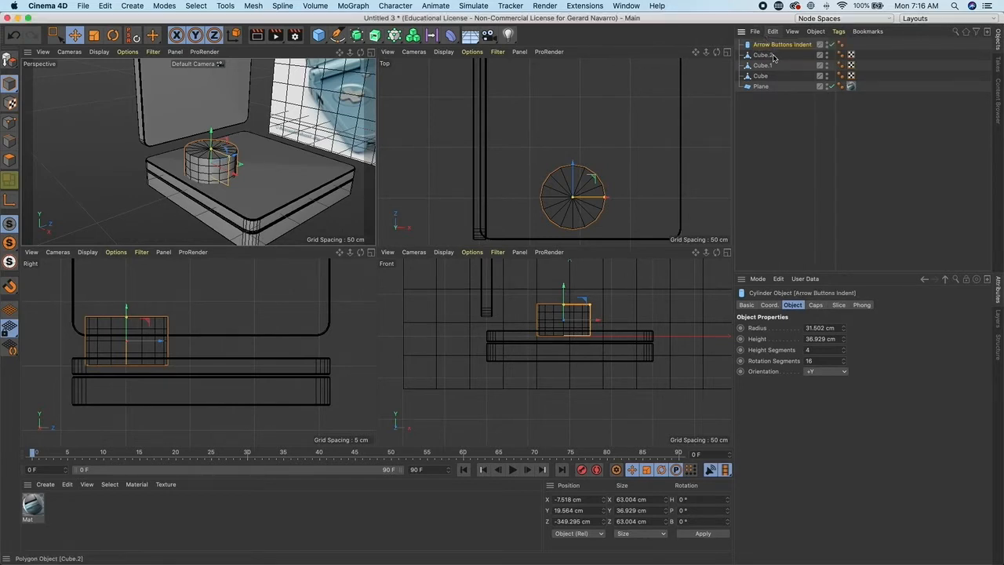
{"action": "left_click", "coordinate": [762, 55]}
{"action": "left_click", "coordinate": [339, 174]}
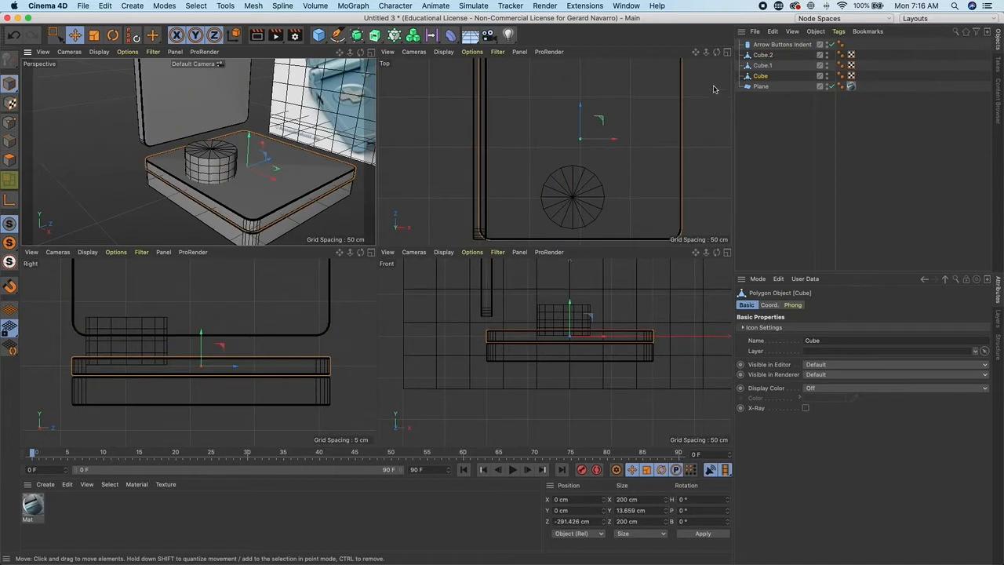
{"action": "double_click", "coordinate": [760, 76]}
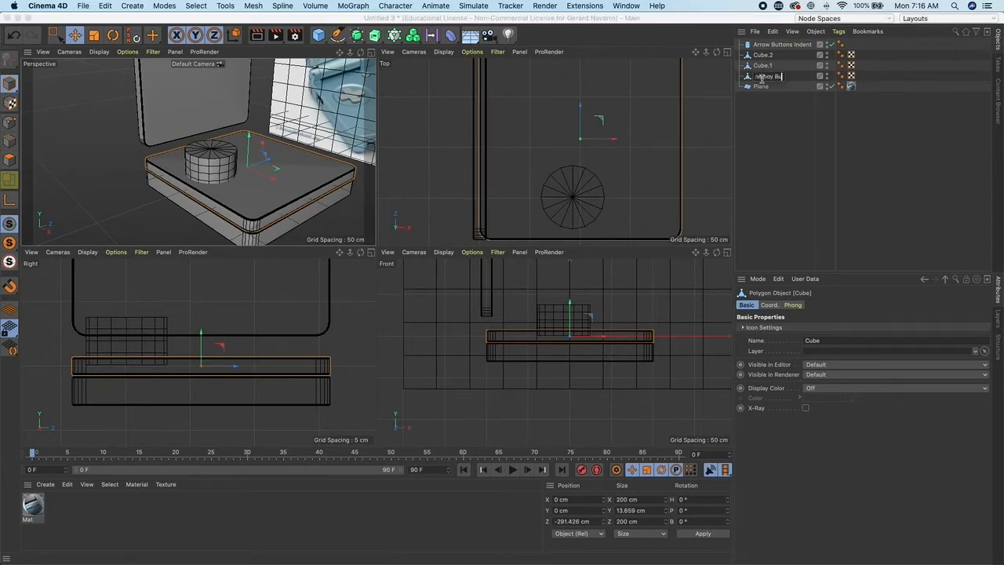
{"action": "type", "text": "Game boy Buttons Cube"}
{"action": "key", "text": "Return"}
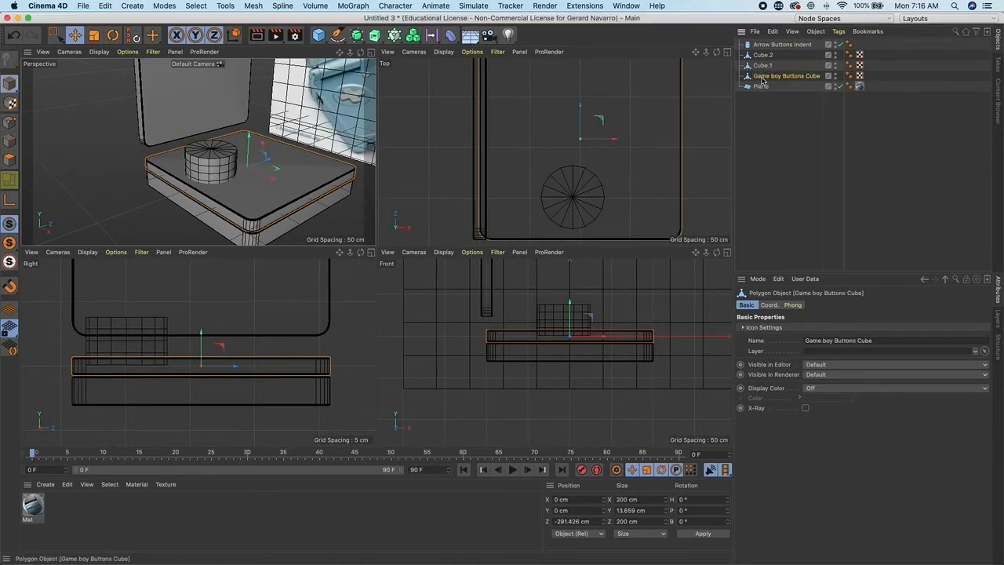
- Add a Boole object and nest the buttons cube and the Arrow Buttons Indent cylinder inside it
{"action": "left_click_drag", "start_coordinate": [761, 78], "coordinate": [758, 54]}
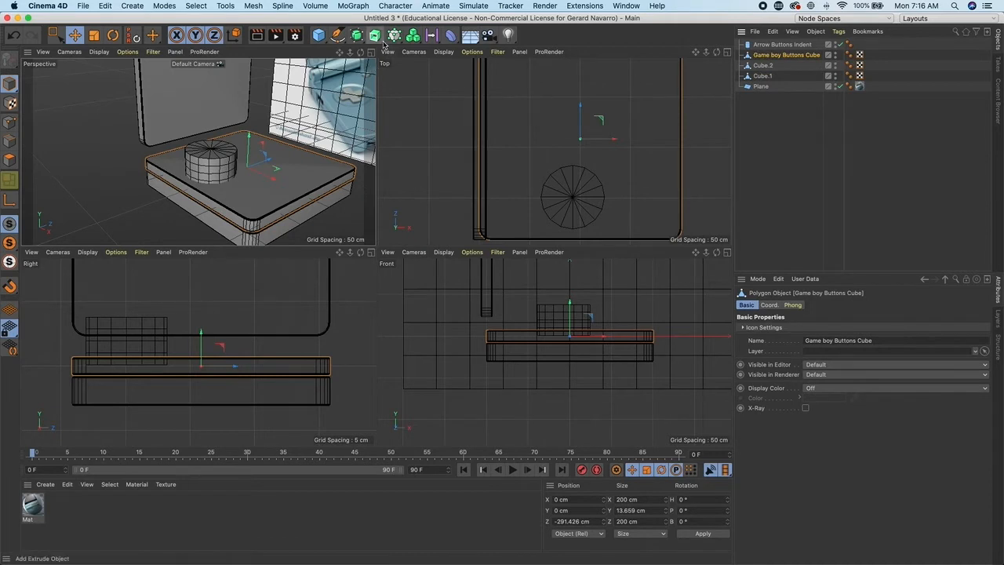
{"action": "left_click", "coordinate": [358, 37]}
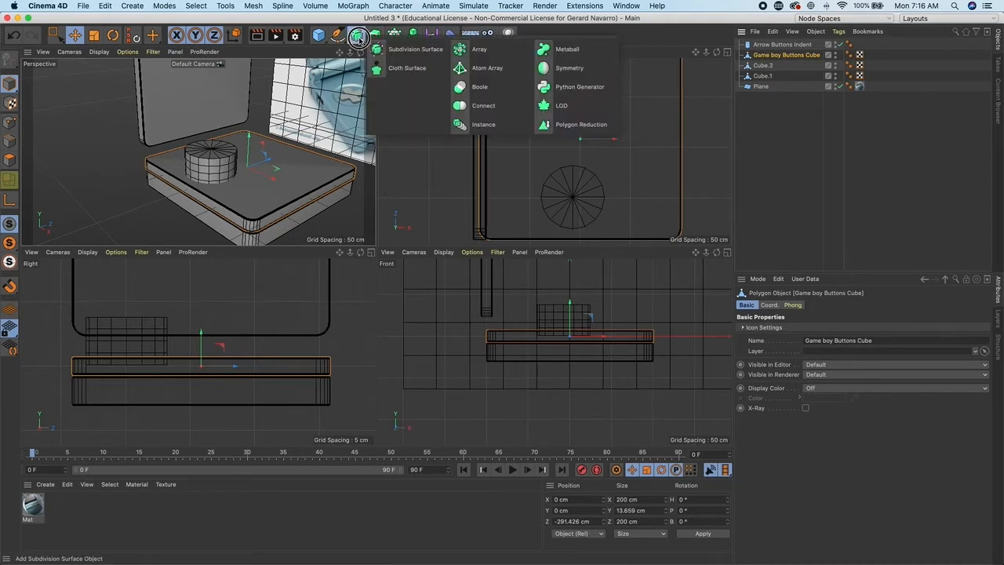
{"action": "left_click", "coordinate": [480, 86]}
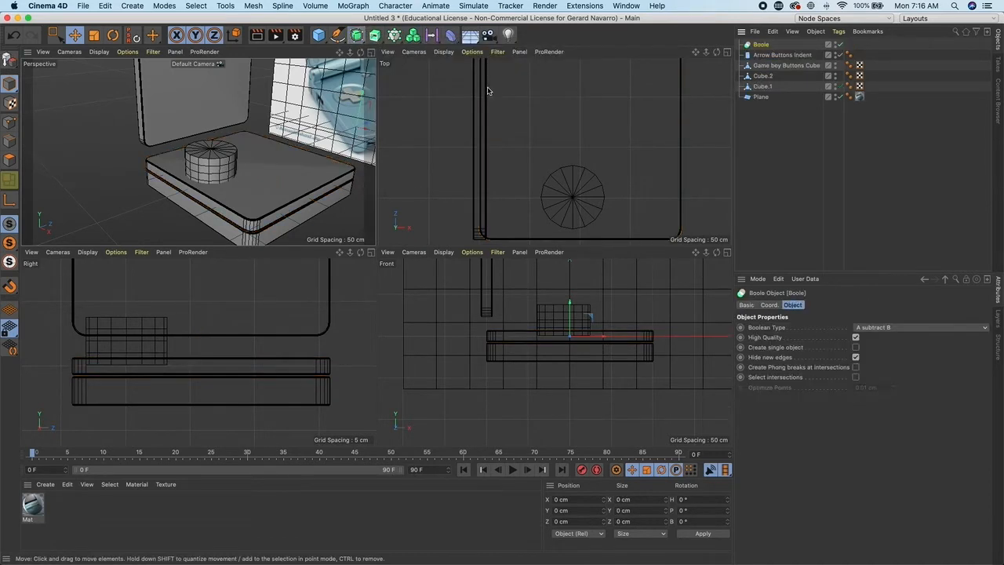
{"action": "left_click", "coordinate": [780, 55]}
{"action": "left_click", "coordinate": [774, 68], "text": "ctrl"}
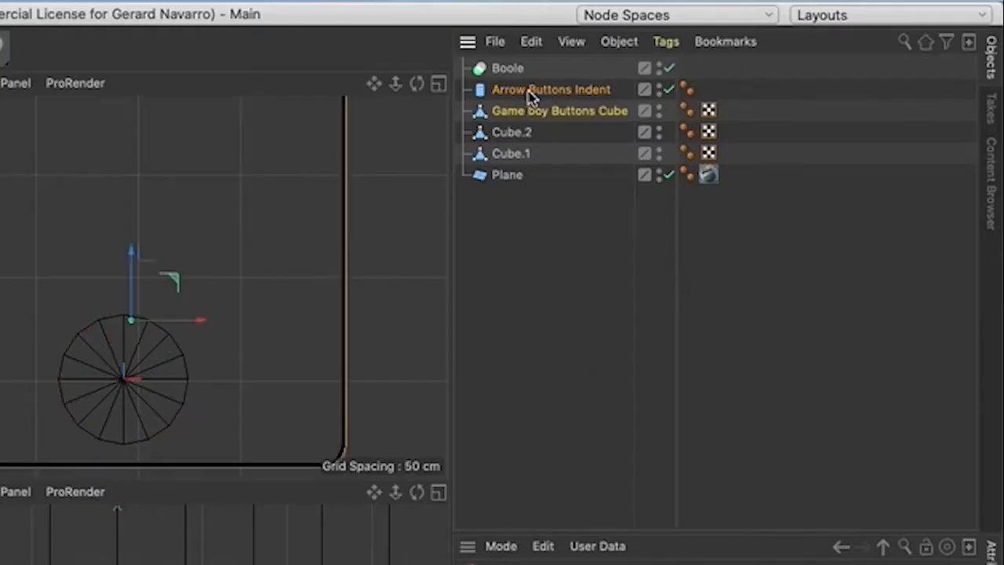
{"action": "left_click_drag", "start_coordinate": [530, 95], "coordinate": [510, 72]}
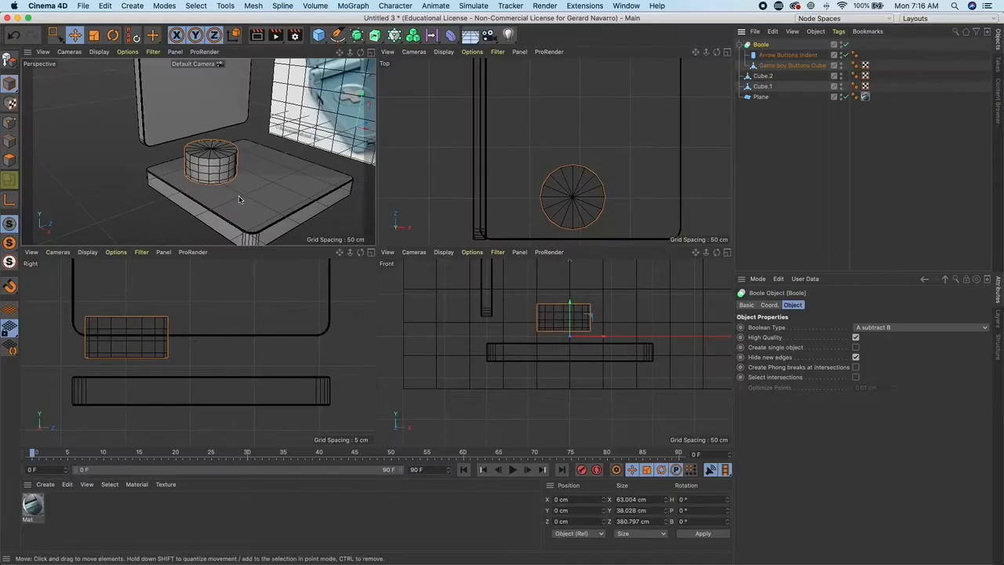
{"action": "scroll", "coordinate": [263, 205], "scroll_direction": "up", "scroll_amount": 5}
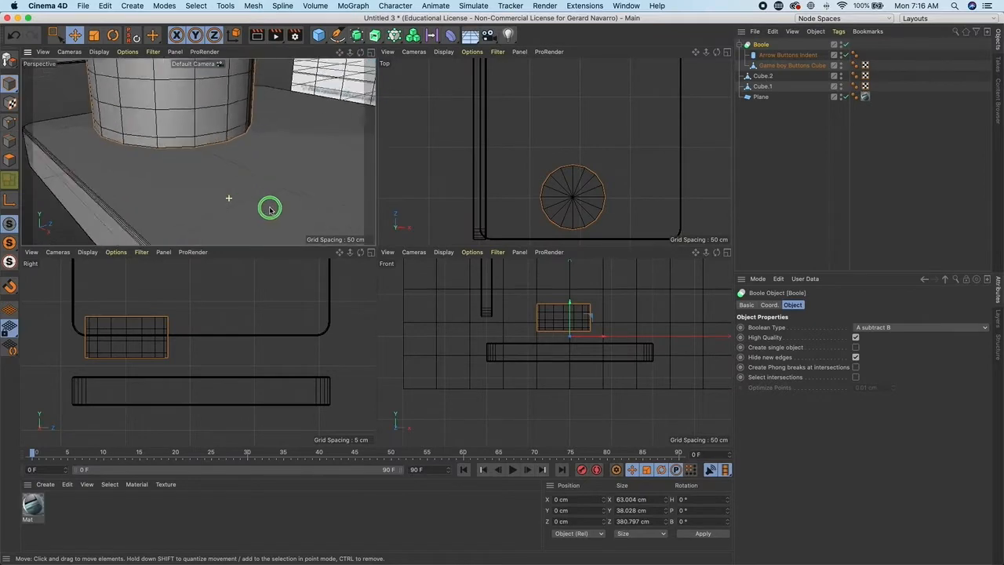
- Reorder the Boole's children so the buttons cube comes first and the cylinder cuts an indent into it
{"action": "left_click", "coordinate": [771, 67]}
{"action": "left_click_drag", "start_coordinate": [792, 67], "coordinate": [763, 51]}
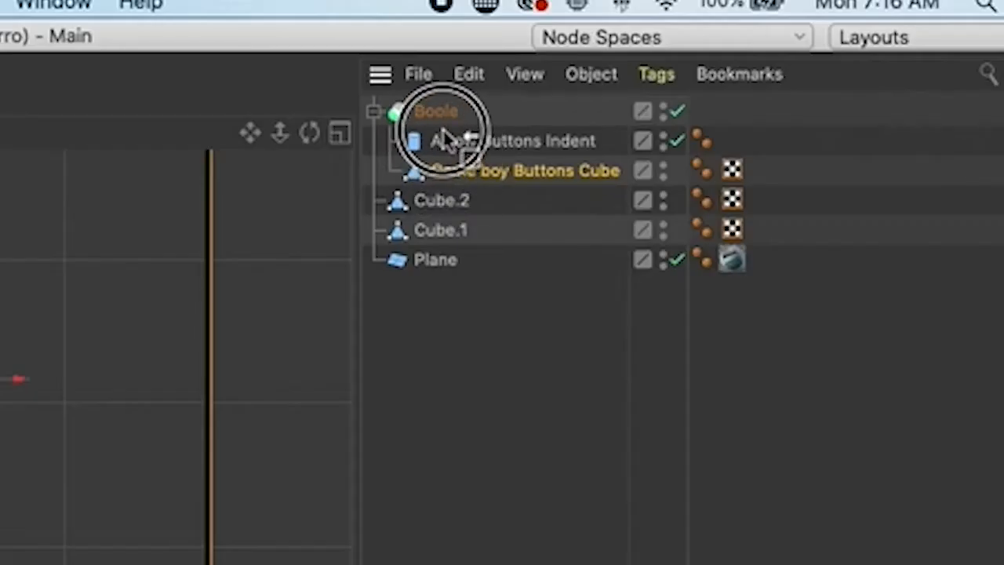
{"action": "left_click_drag", "start_coordinate": [447, 140], "coordinate": [449, 132]}
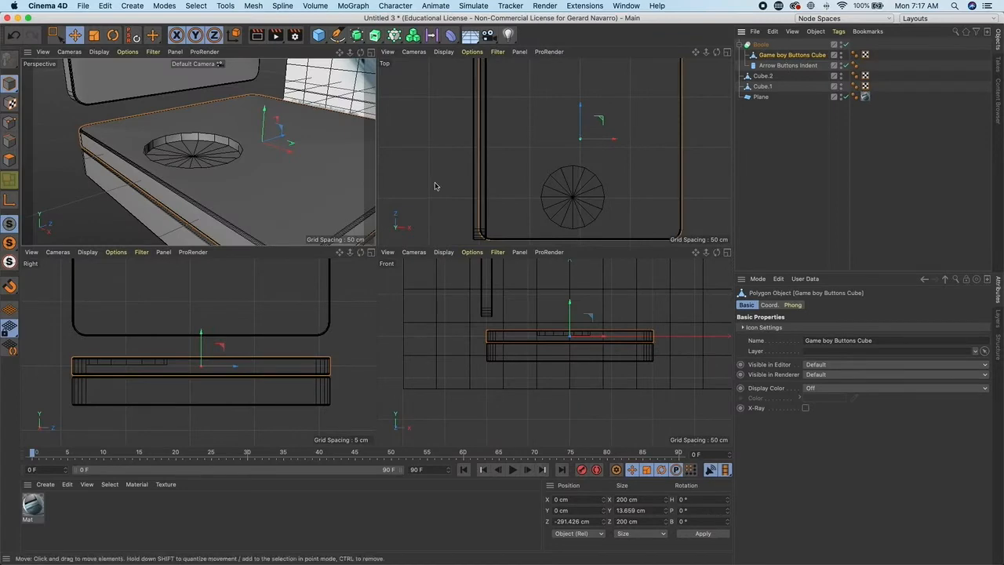
- Set the indent cylinder's rotation segments to 32
{"action": "left_click_drag", "start_coordinate": [233, 146], "coordinate": [226, 159], "text": "alt"}
{"action": "left_click", "coordinate": [787, 65]}
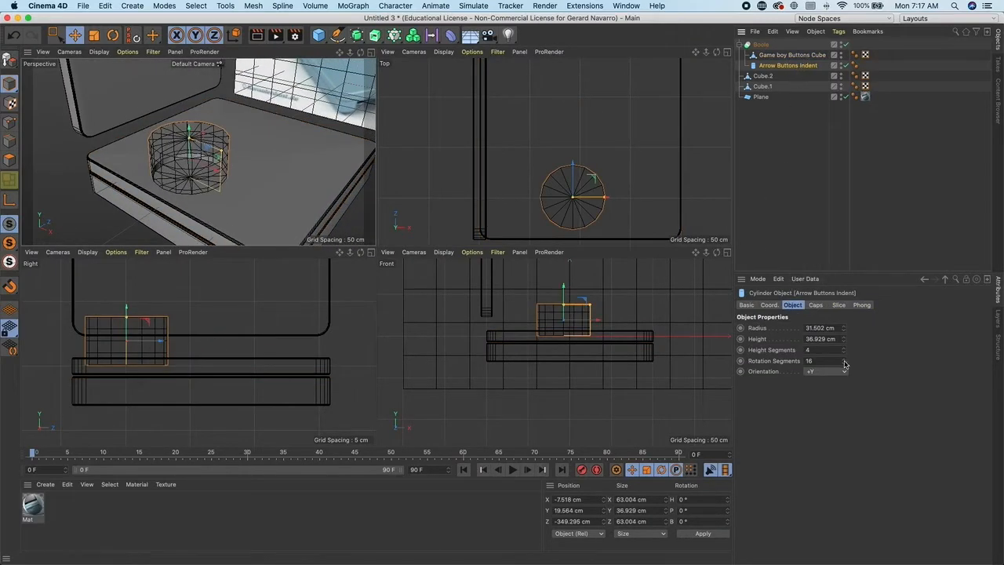
{"action": "left_click_drag", "start_coordinate": [232, 134], "coordinate": [271, 149], "text": "alt"}
{"action": "left_click_drag", "start_coordinate": [831, 361], "coordinate": [785, 357]}
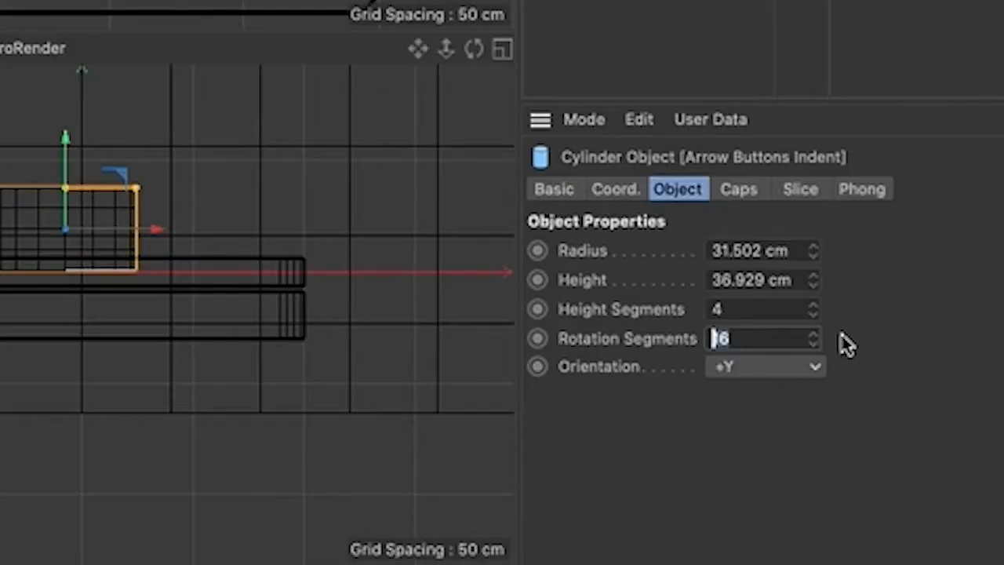
{"action": "type", "text": "32"}
{"action": "key", "text": "Return"}
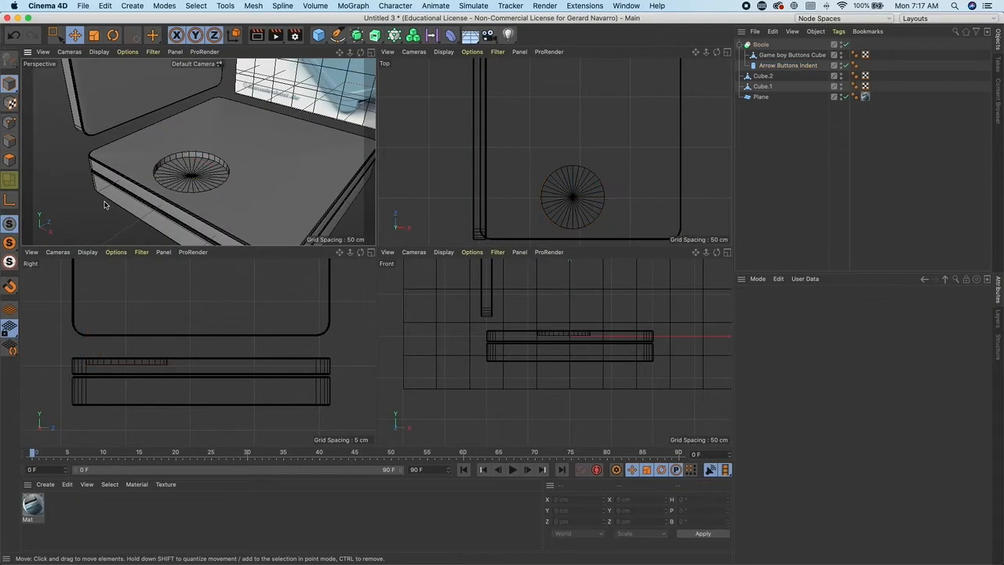
- Enable the fillet on the indent cylinder's caps
{"action": "left_click", "coordinate": [788, 65]}
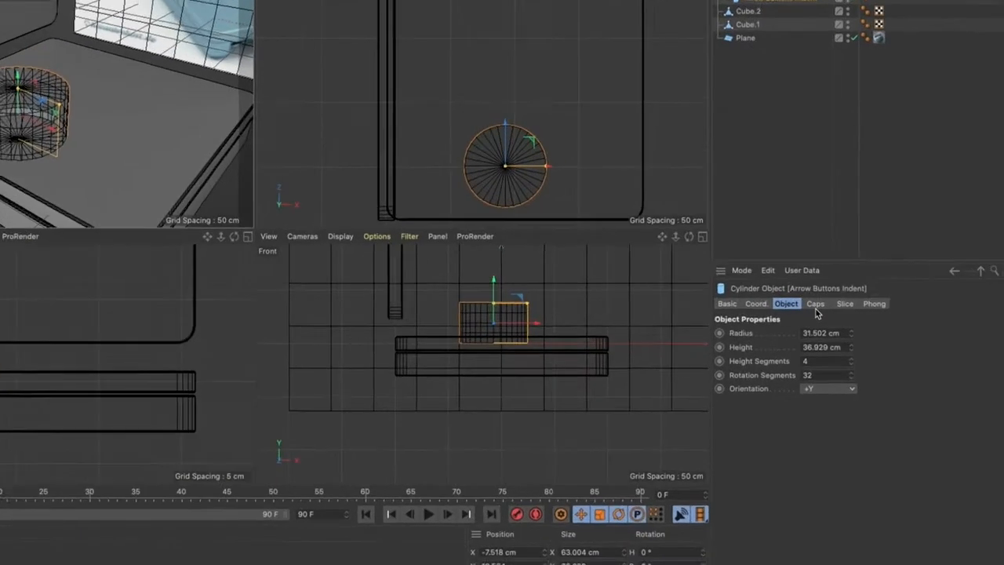
{"action": "left_click", "coordinate": [815, 305]}
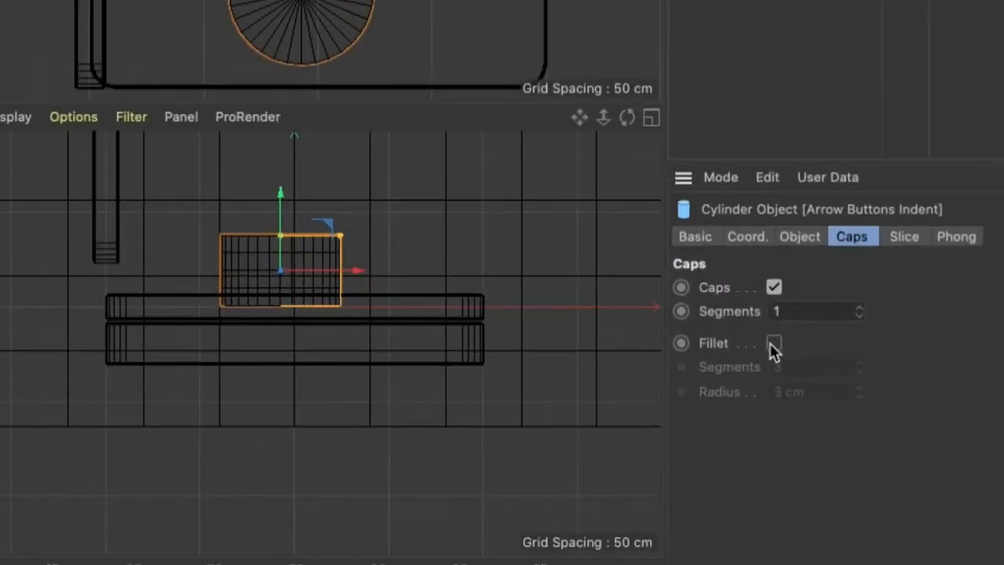
{"action": "left_click", "coordinate": [773, 345]}
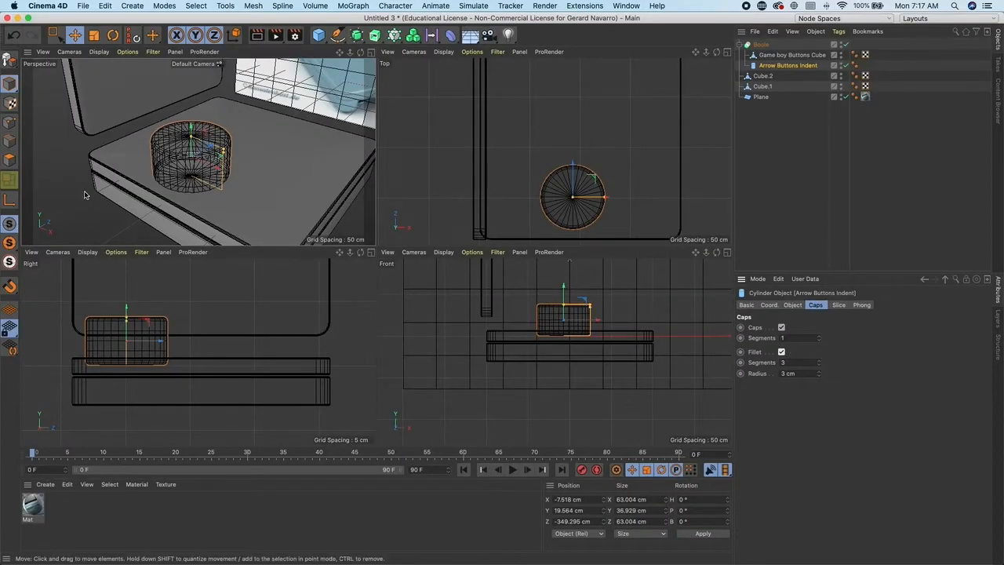
{"action": "left_click", "coordinate": [177, 215]}
{"action": "right_click_drag", "start_coordinate": [250, 191], "coordinate": [228, 161], "text": "alt"}
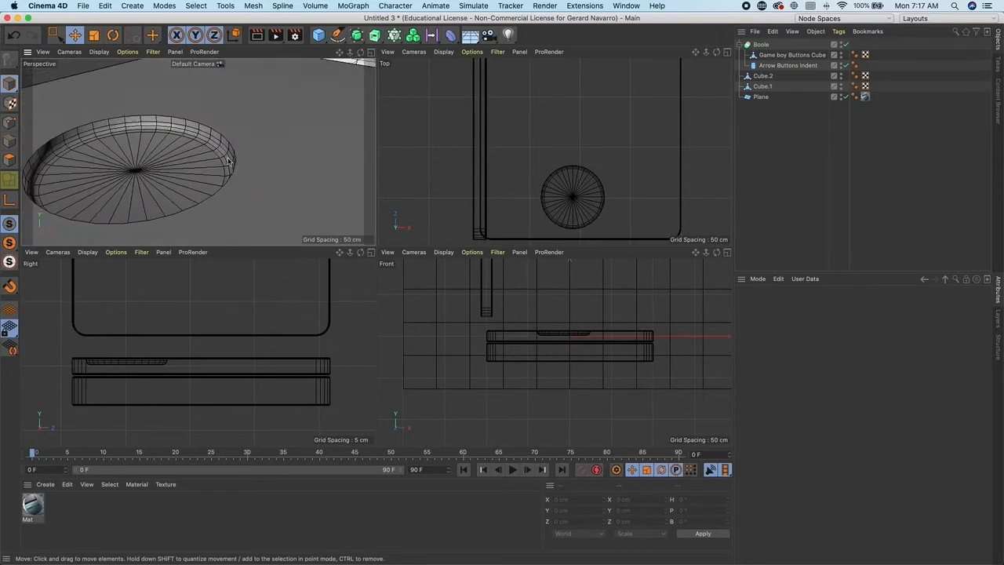
- Raise the indent cylinder slightly and set its cap fillet to 5 segments with a 6 cm radius
{"action": "left_click", "coordinate": [772, 67]}
{"action": "left_click_drag", "start_coordinate": [126, 86], "coordinate": [124, 80]}
{"action": "left_click", "coordinate": [782, 352]}
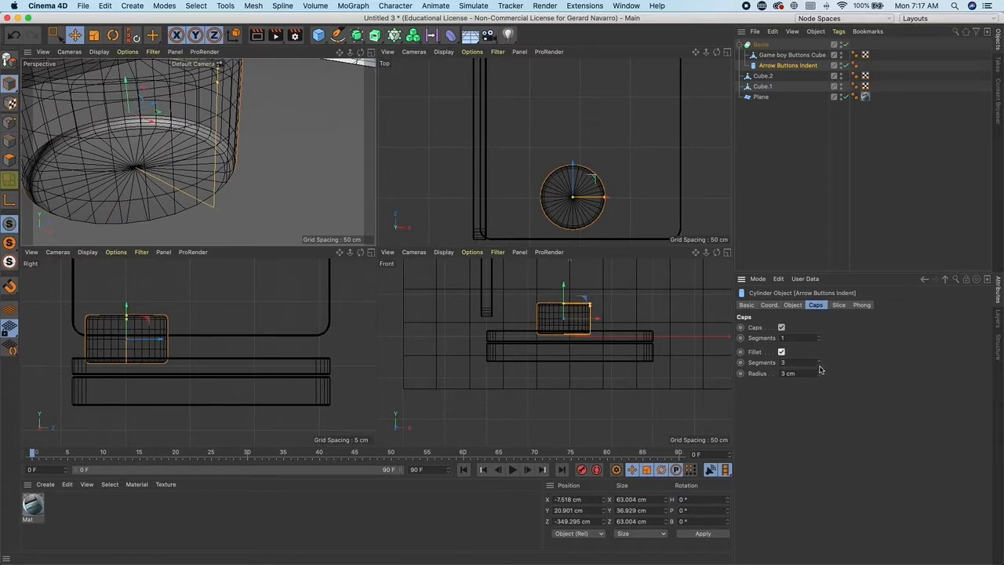
{"action": "left_click_drag", "start_coordinate": [820, 372], "coordinate": [817, 363]}
{"action": "left_click", "coordinate": [817, 363]}
{"action": "left_click", "coordinate": [819, 361]}
{"action": "left_click", "coordinate": [820, 361]}
- Shift the indent cylinder slightly in the top view to center it on the arrow-pad area
{"action": "left_click", "coordinate": [188, 220]}
{"action": "scroll", "coordinate": [188, 219], "scroll_direction": "down", "scroll_amount": 5}
{"action": "left_click_drag", "start_coordinate": [188, 219], "coordinate": [186, 239], "text": "alt"}
{"action": "left_click", "coordinate": [788, 65]}
{"action": "left_click_drag", "start_coordinate": [594, 174], "coordinate": [589, 173]}
{"action": "left_click_drag", "start_coordinate": [290, 139], "coordinate": [218, 126], "text": "alt"}
{"action": "middle_click", "coordinate": [236, 138]}
{"action": "scroll", "coordinate": [402, 233], "scroll_direction": "down", "scroll_amount": 6}
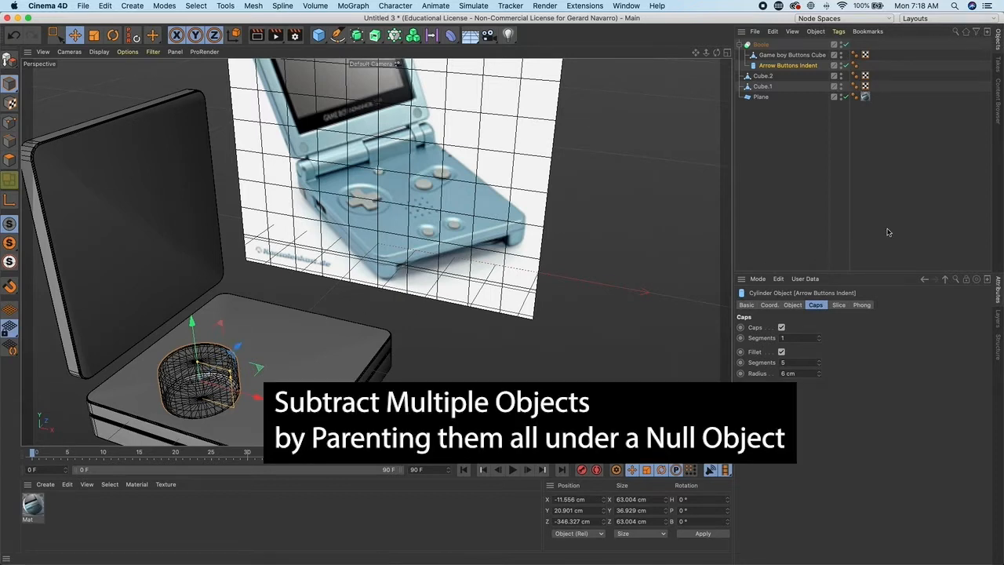
- Add a Null object inside the Boole and nest the indent cylinder under it
{"action": "left_click_drag", "start_coordinate": [319, 35], "coordinate": [338, 49]}
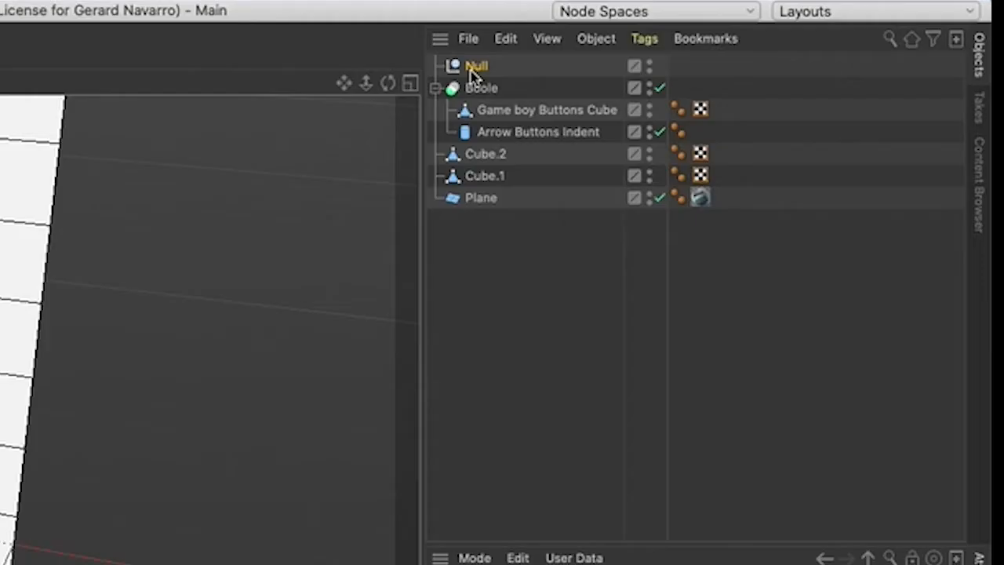
{"action": "left_click_drag", "start_coordinate": [756, 45], "coordinate": [793, 63]}
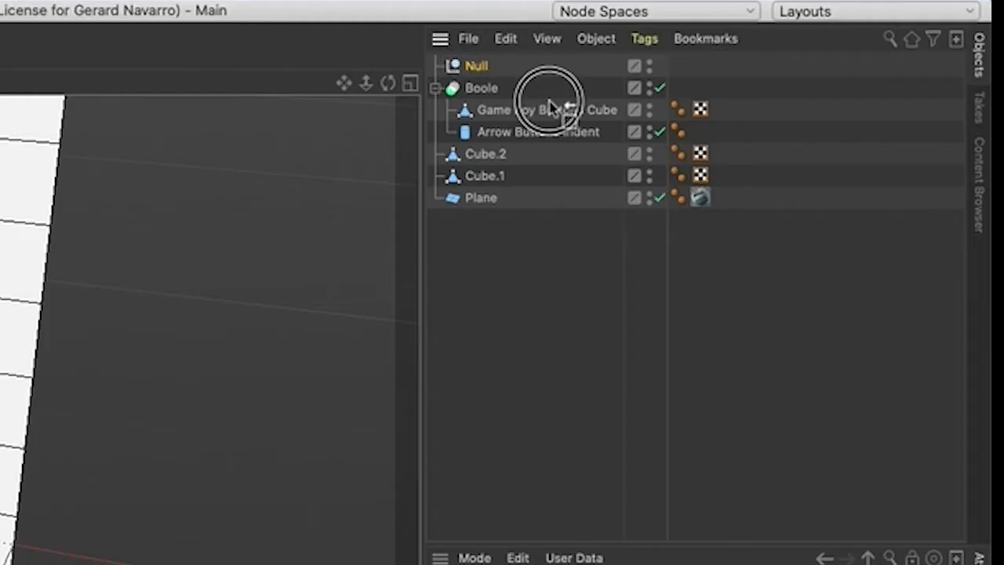
{"action": "left_click_drag", "start_coordinate": [551, 107], "coordinate": [484, 131]}
{"action": "left_click", "coordinate": [498, 135]}
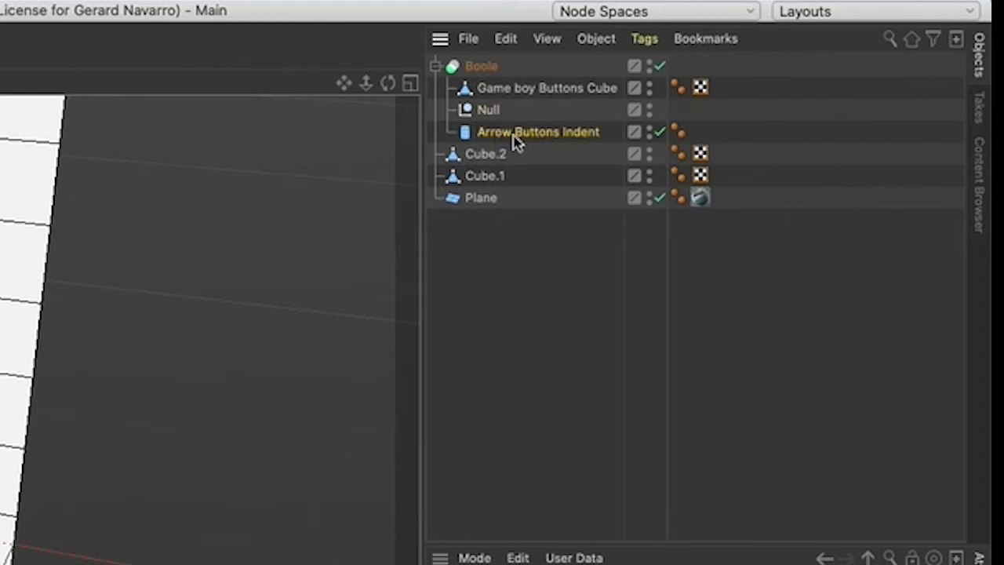
{"action": "left_click", "coordinate": [511, 135]}
{"action": "left_click_drag", "start_coordinate": [511, 134], "coordinate": [489, 115]}
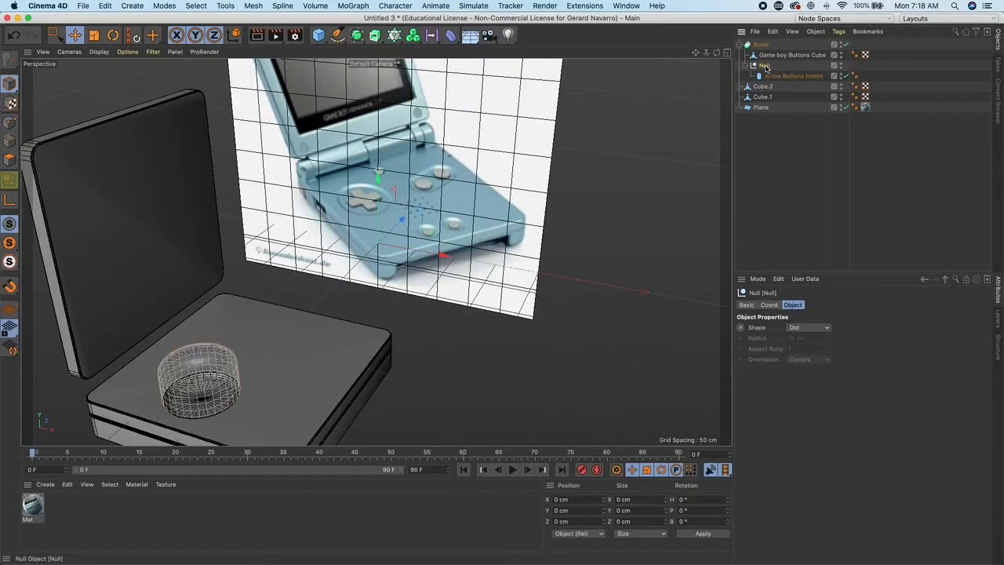
{"action": "left_click", "coordinate": [580, 322]}
- Rename the null "Subtract object"
{"action": "left_click", "coordinate": [751, 67]}
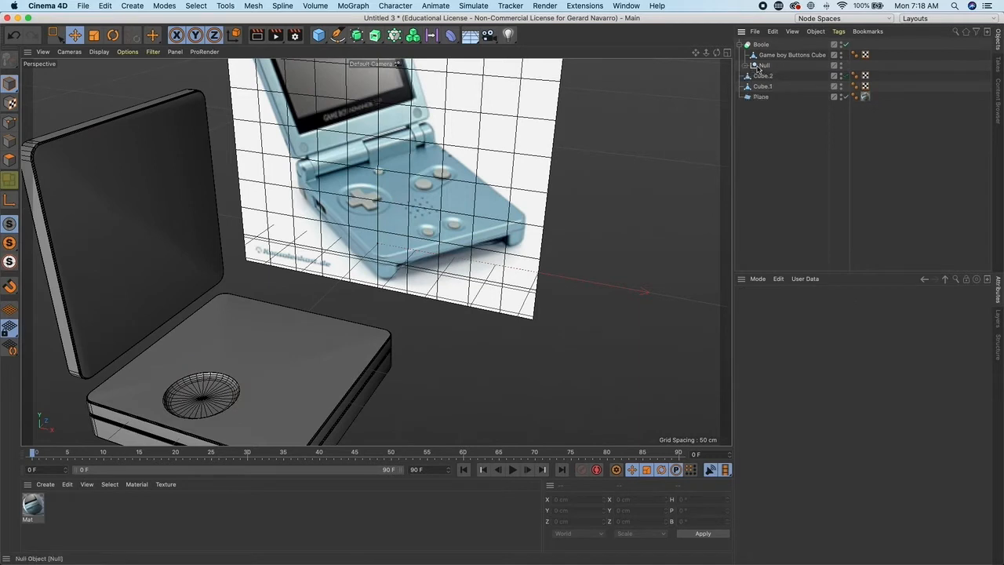
{"action": "left_click", "coordinate": [750, 67]}
{"action": "left_click", "coordinate": [766, 66]}
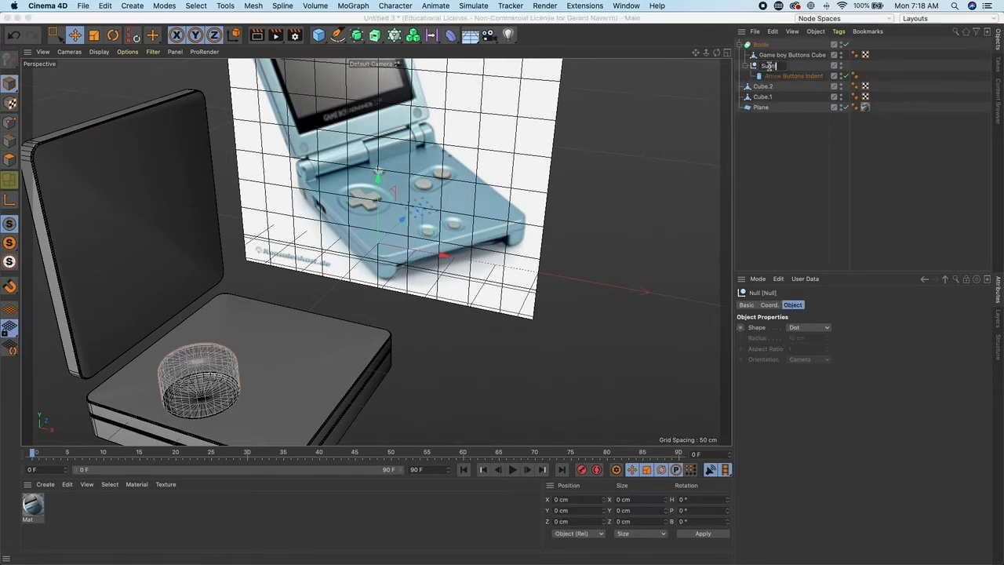
{"action": "type", "text": "t objec"}
{"action": "key", "text": "Return"}
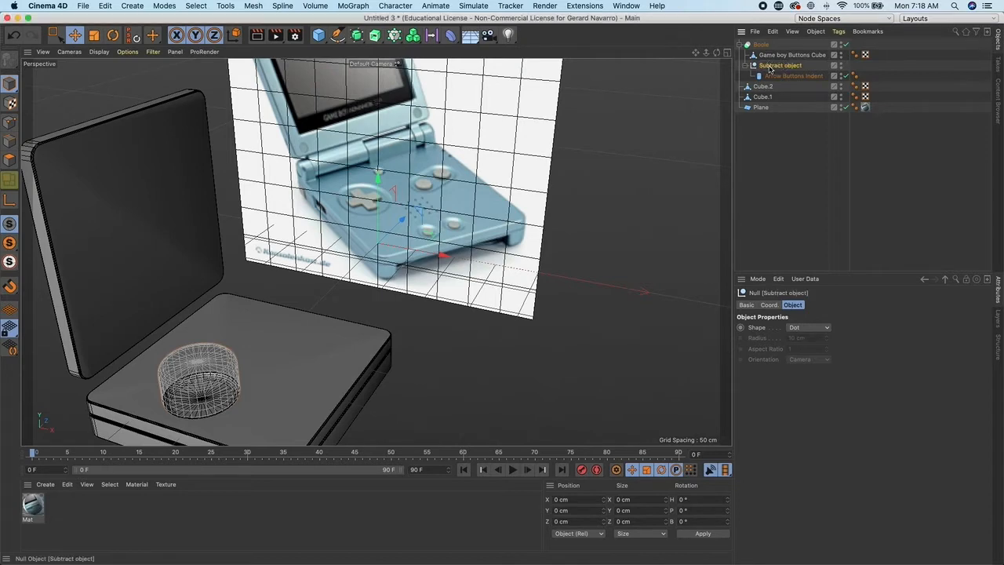
- Copy the indent cylinder and paste the duplicate into the Subtract object null
{"action": "left_click", "coordinate": [784, 76]}
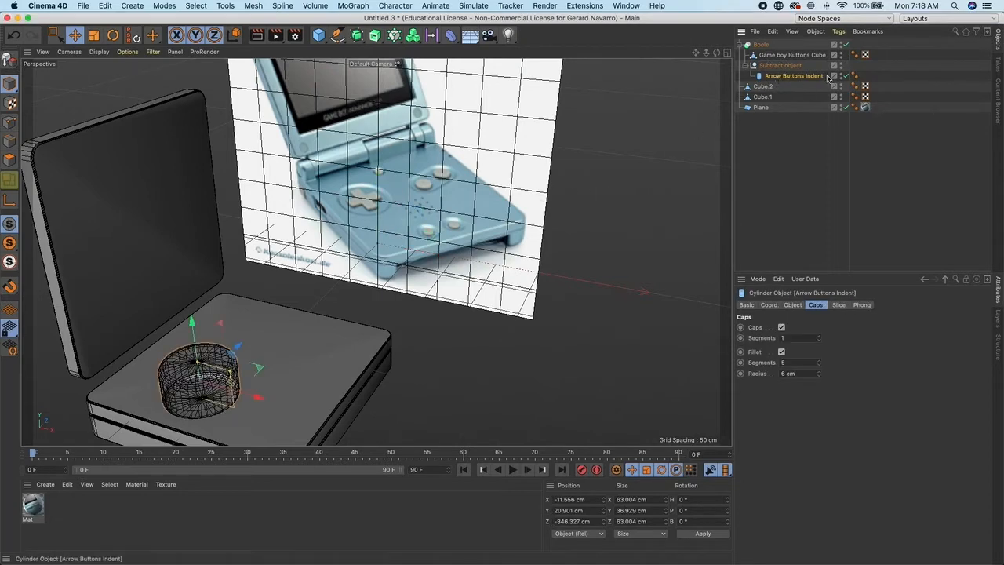
{"action": "left_click", "coordinate": [808, 57]}
{"action": "left_click_drag", "start_coordinate": [451, 226], "coordinate": [548, 229], "text": "alt"}
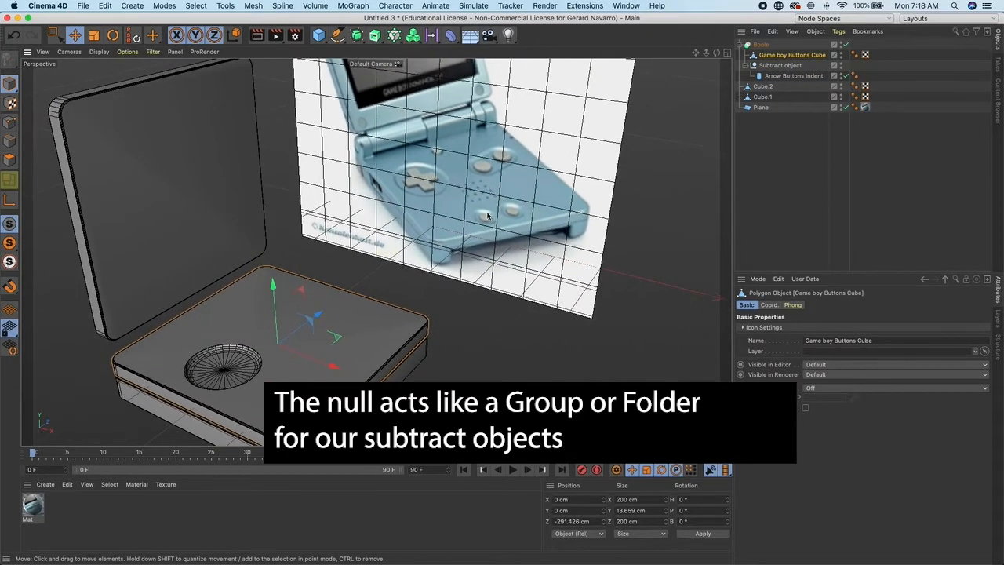
{"action": "left_click", "coordinate": [792, 77]}
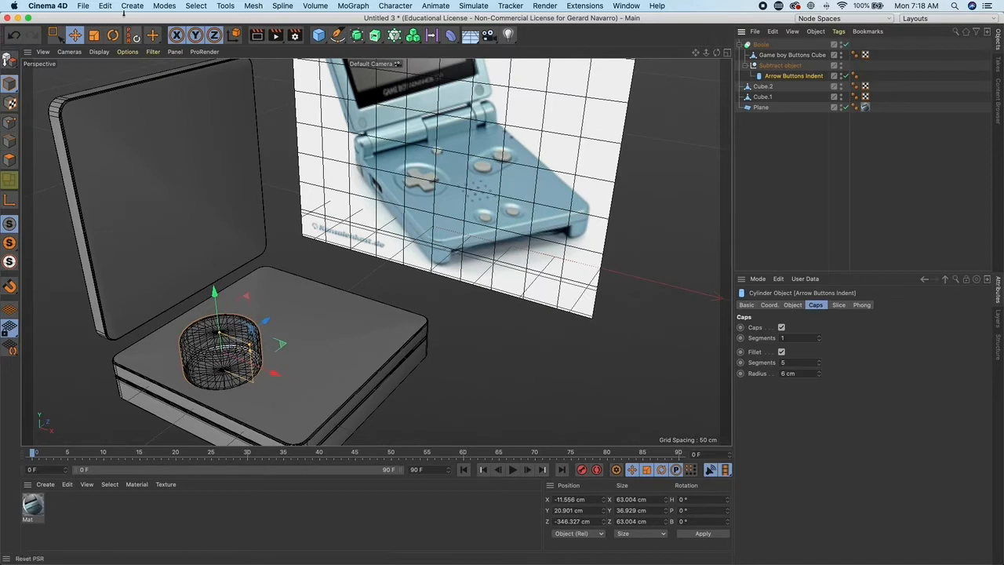
{"action": "left_click", "coordinate": [105, 6]}
{"action": "left_click", "coordinate": [124, 79]}
{"action": "left_click", "coordinate": [105, 6]}
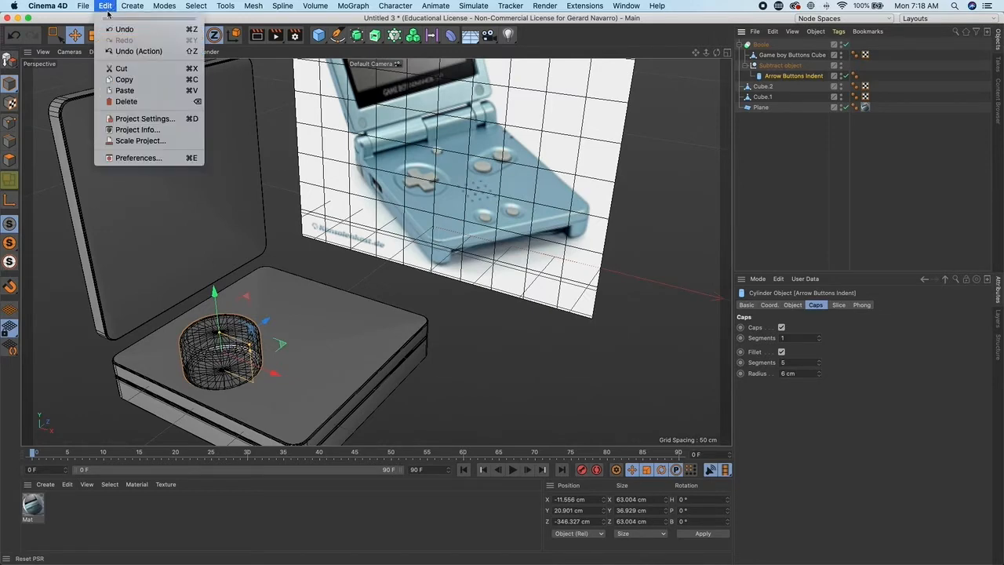
{"action": "left_click", "coordinate": [124, 90]}
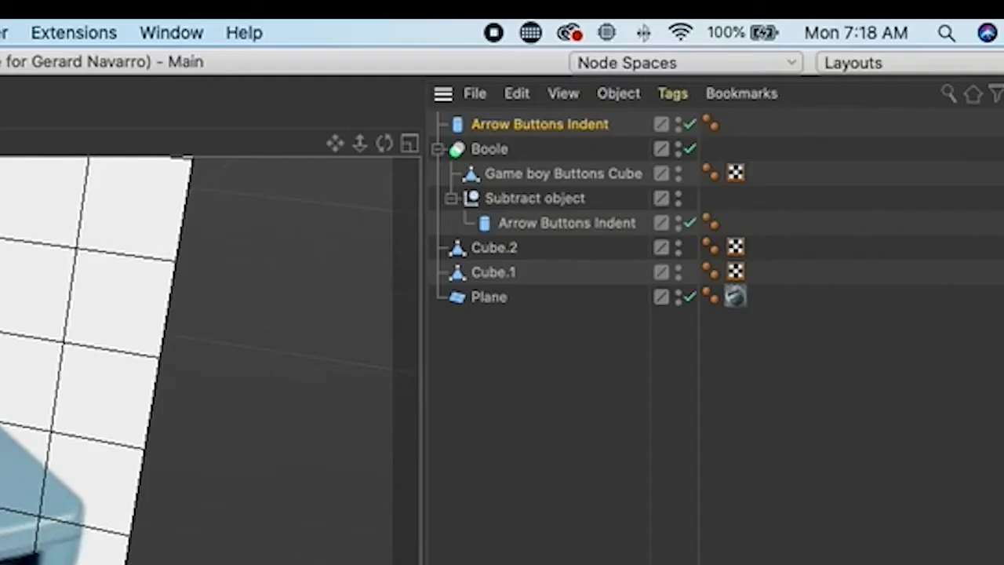
{"action": "left_click_drag", "start_coordinate": [540, 125], "coordinate": [541, 211]}
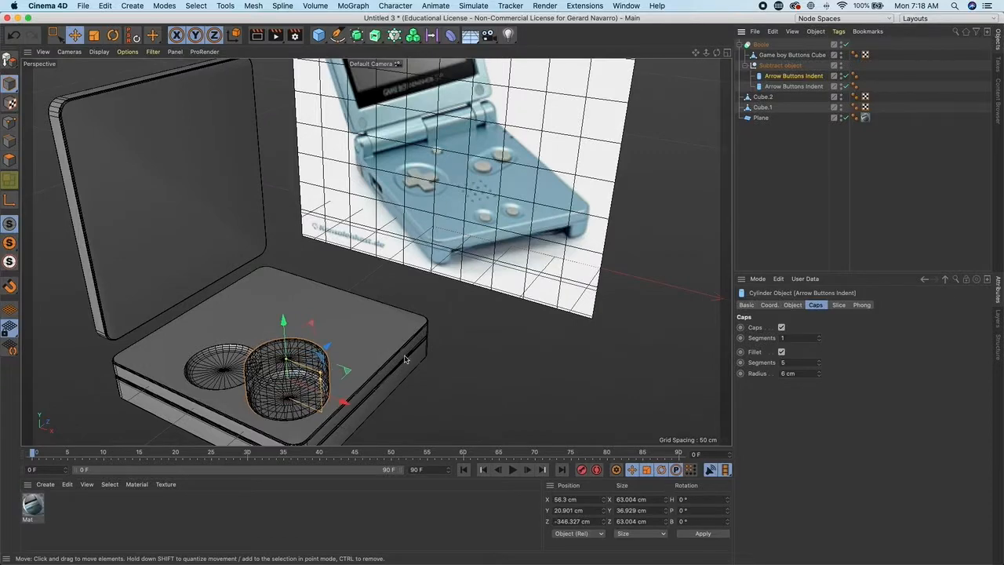
{"action": "middle_click_drag", "start_coordinate": [405, 358], "coordinate": [469, 303], "text": "alt"}
{"action": "scroll", "coordinate": [469, 303], "scroll_direction": "up", "scroll_amount": 3}
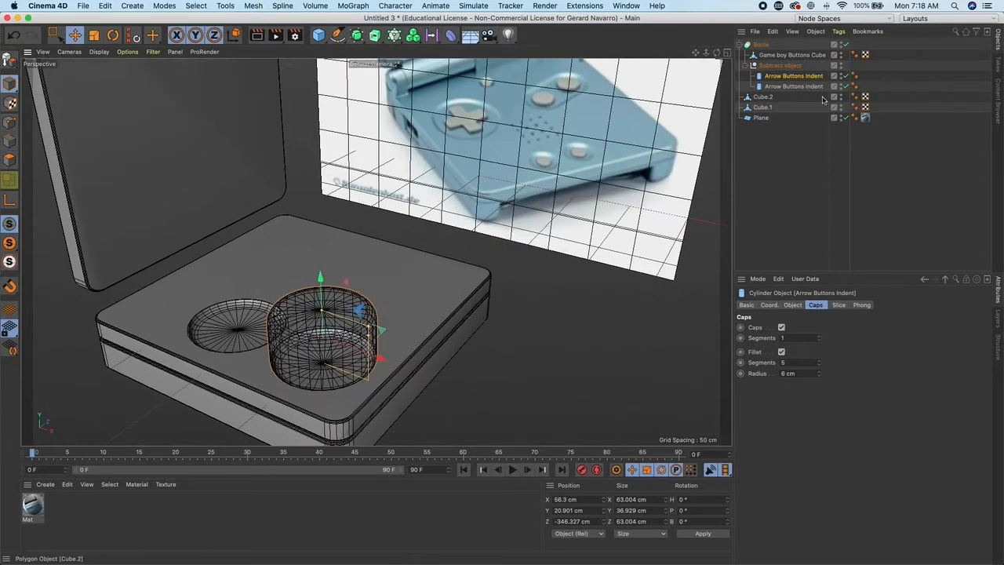
- Shrink the duplicate cylinder to about 28.9 cm wide and move it toward the right side of the buttons cube
{"action": "left_click", "coordinate": [778, 67]}
{"action": "left_click", "coordinate": [790, 75]}
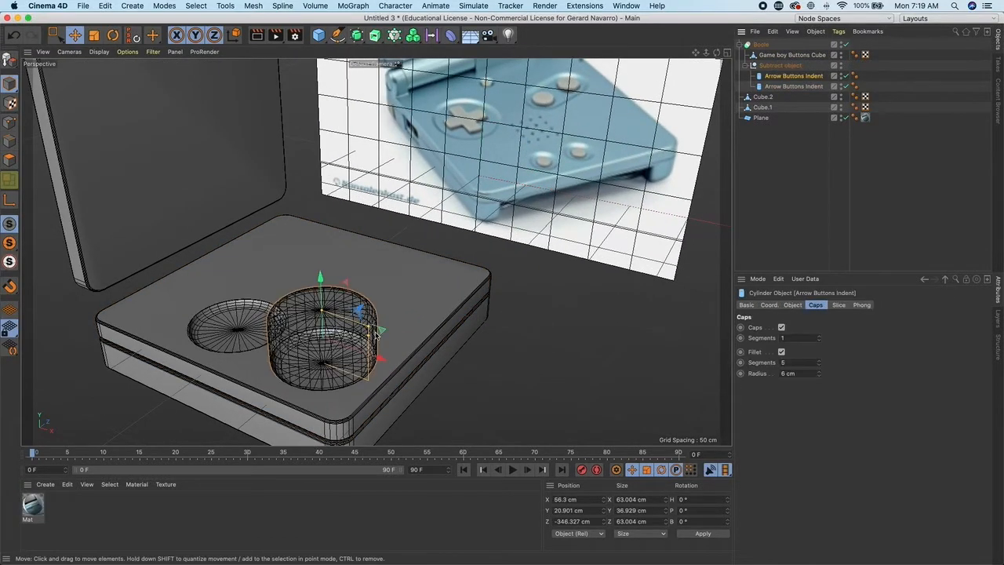
{"action": "left_click_drag", "start_coordinate": [351, 323], "coordinate": [371, 299]}
{"action": "left_click_drag", "start_coordinate": [350, 254], "coordinate": [350, 260]}
{"action": "left_click_drag", "start_coordinate": [409, 338], "coordinate": [432, 347]}
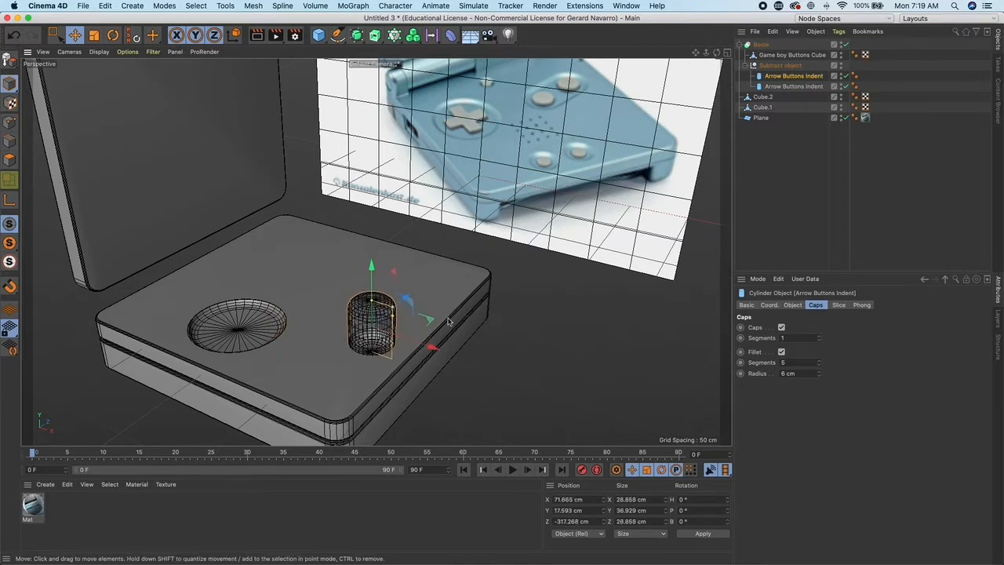
- Reposition the duplicate cylinder in the top view to about 78.9 cm on X over the action-button area
{"action": "left_click", "coordinate": [727, 52]}
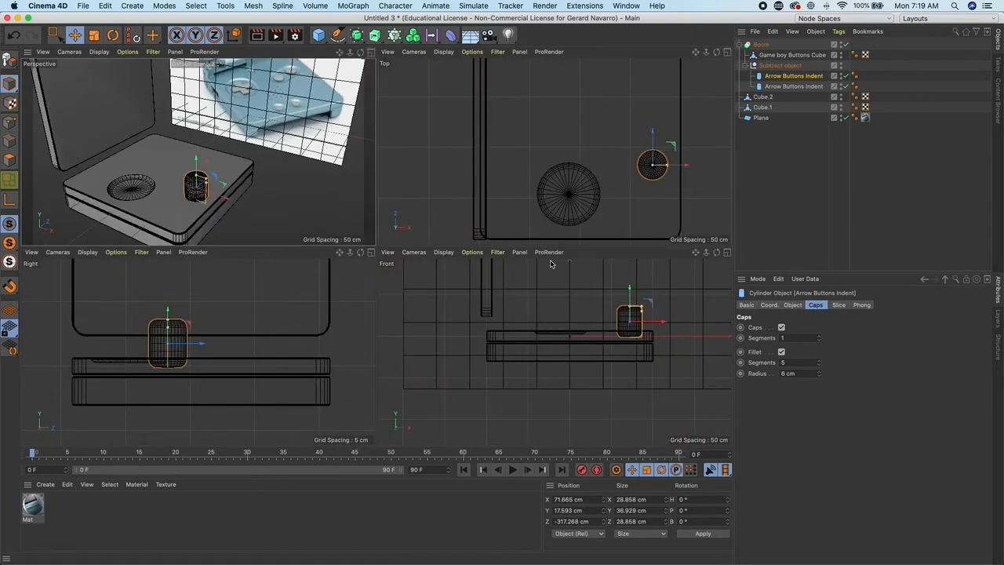
{"action": "middle_click_drag", "start_coordinate": [581, 146], "coordinate": [464, 178], "text": "alt"}
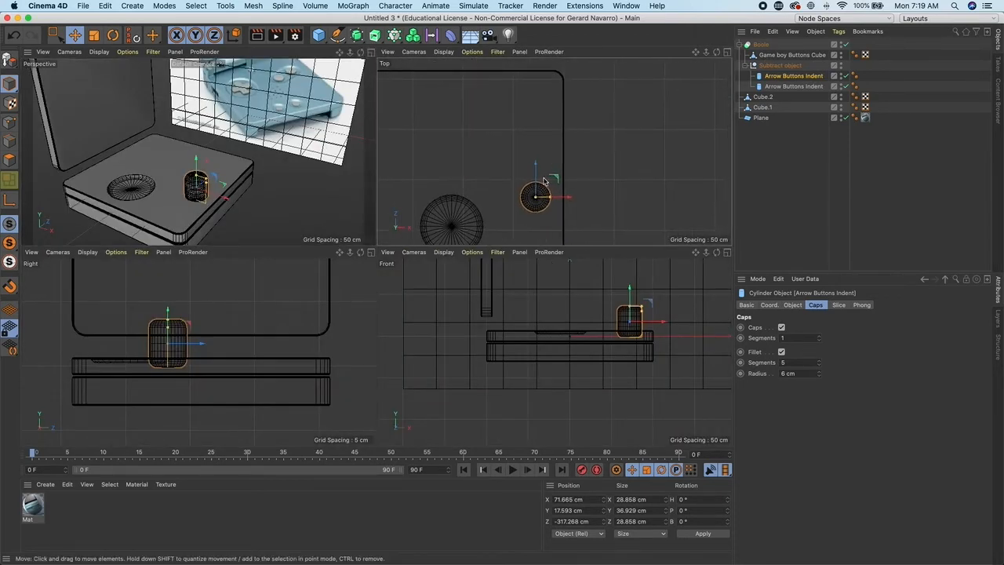
{"action": "left_click_drag", "start_coordinate": [555, 178], "coordinate": [568, 180]}
{"action": "scroll", "coordinate": [573, 208], "scroll_direction": "up", "scroll_amount": 3}
{"action": "scroll", "coordinate": [573, 208], "scroll_direction": "up", "scroll_amount": 1}
{"action": "left_click_drag", "start_coordinate": [523, 189], "coordinate": [508, 189]}
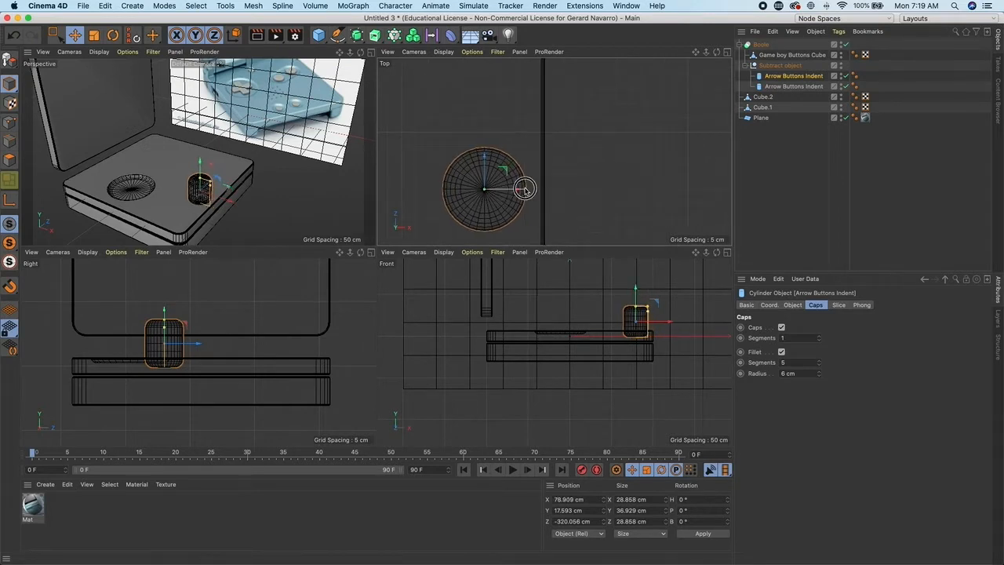
- Scale the duplicate cylinder down to about 24.9 cm wide
{"action": "key", "text": "t"}
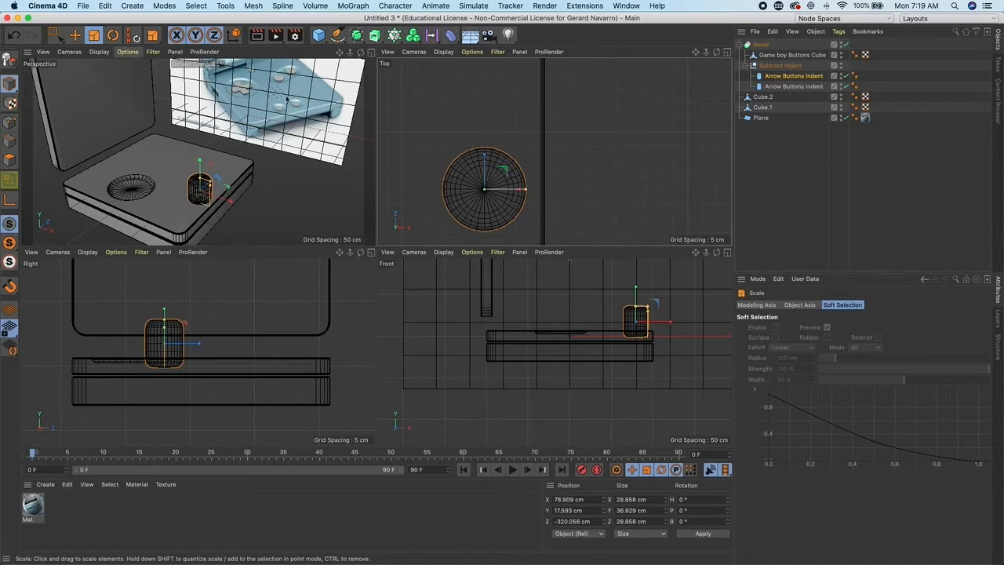
{"action": "left_click", "coordinate": [786, 78]}
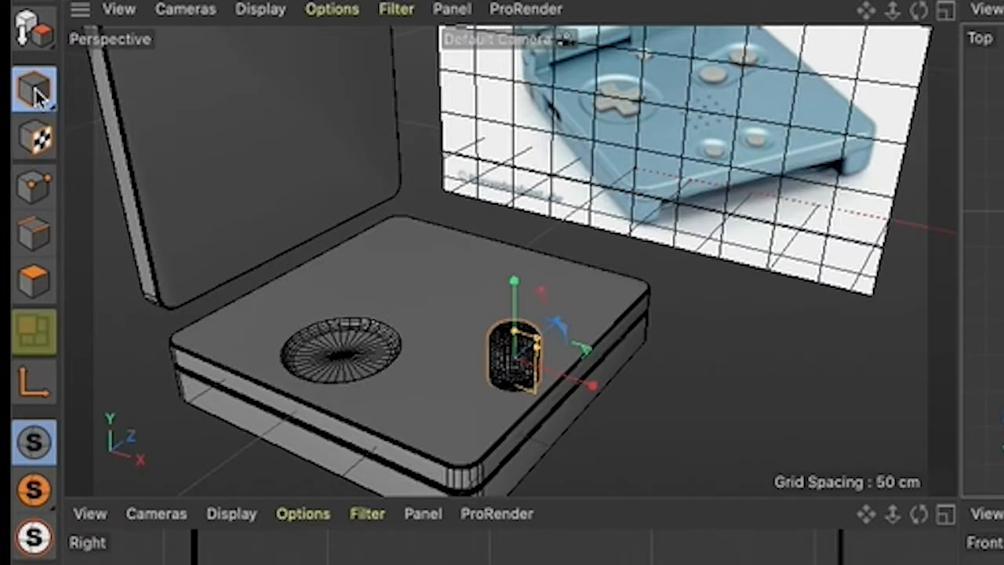
{"action": "left_click", "coordinate": [9, 85]}
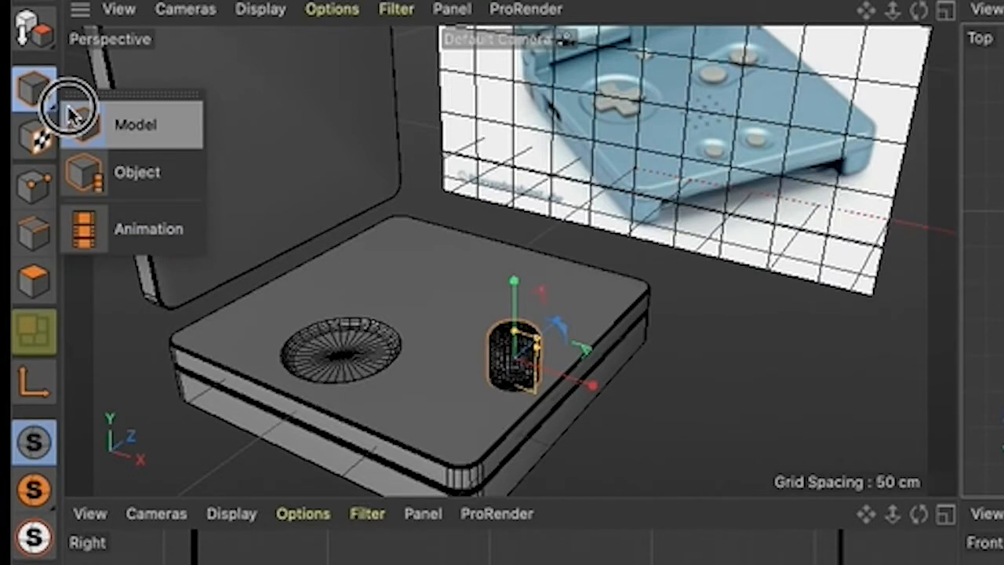
- Switch to Object mode and scale the duplicate cylinder down to about 21.4 cm wide
{"action": "left_click", "coordinate": [132, 177]}
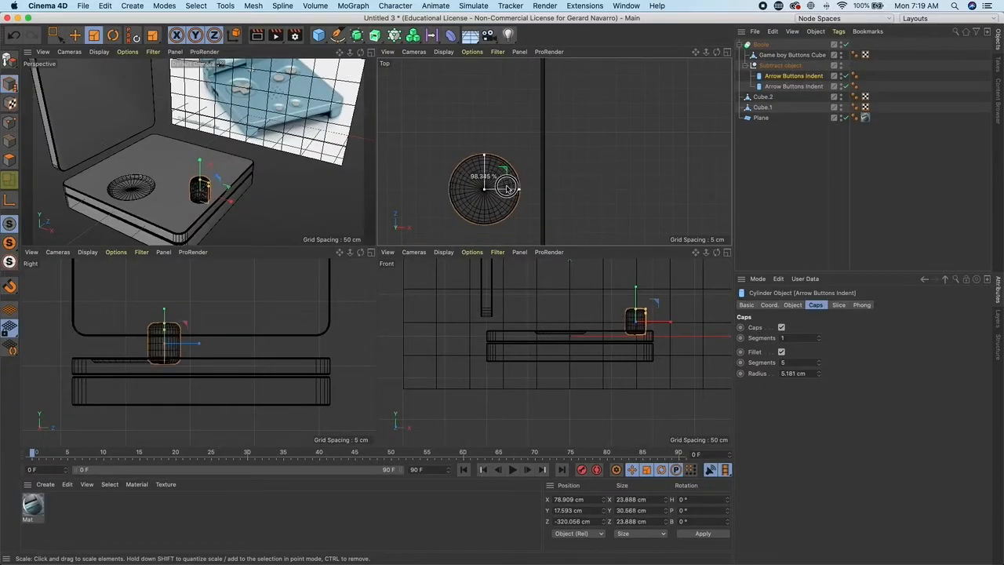
{"action": "left_click_drag", "start_coordinate": [512, 189], "coordinate": [473, 190]}
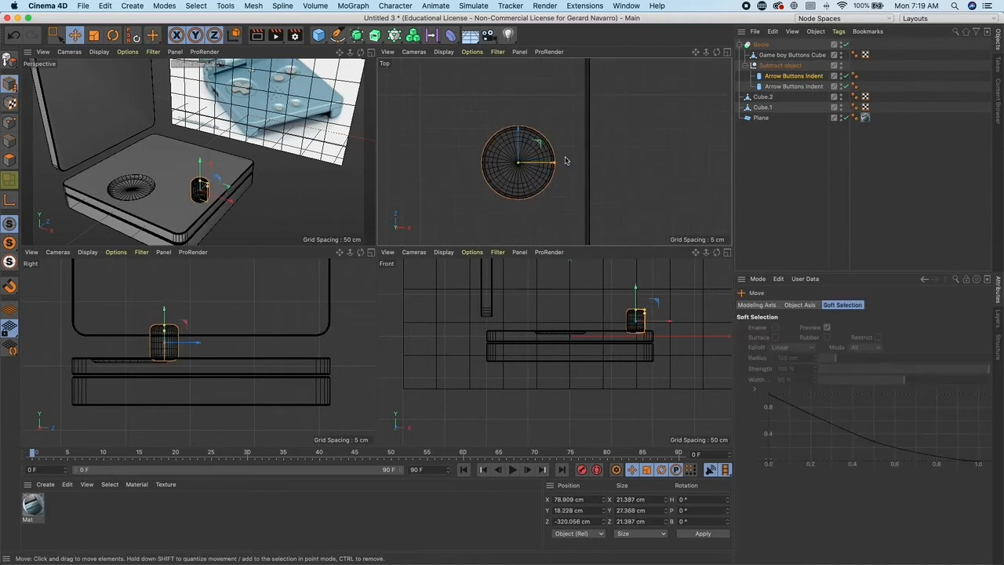
{"action": "middle_click_drag", "start_coordinate": [543, 158], "coordinate": [549, 173], "text": "alt"}
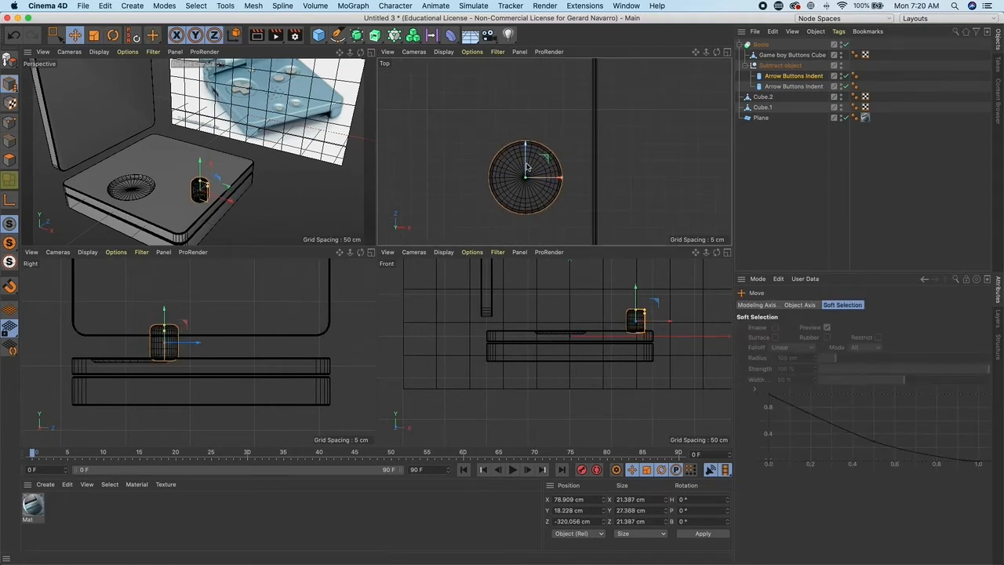
- Duplicate the small cylinder and move the copy upward in the top view, above the original
{"action": "left_click_drag", "start_coordinate": [526, 156], "coordinate": [527, 157], "text": "ctrl"}
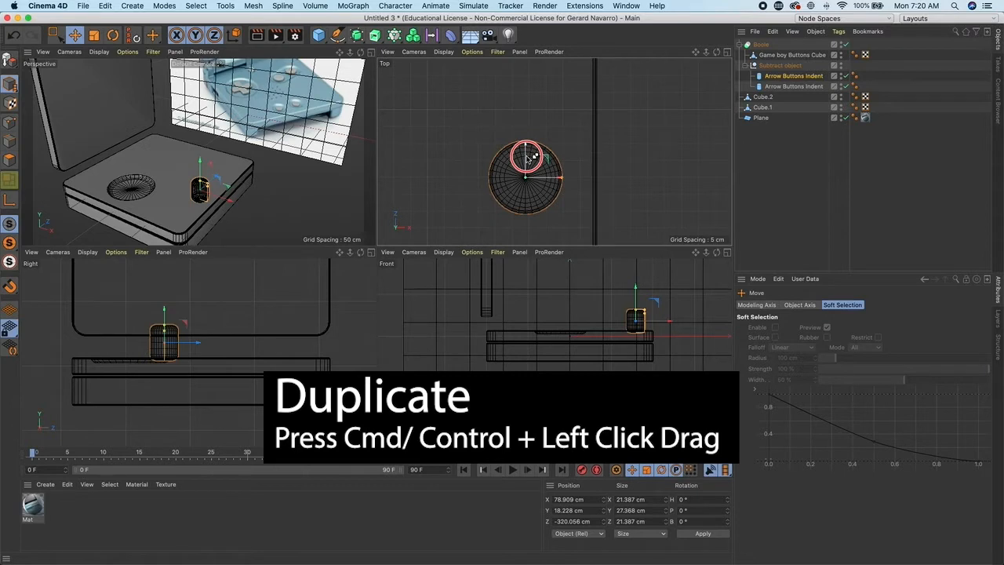
{"action": "left_click_drag", "start_coordinate": [526, 157], "coordinate": [537, 78], "text": "ctrl"}
{"action": "left_click", "coordinate": [647, 168]}
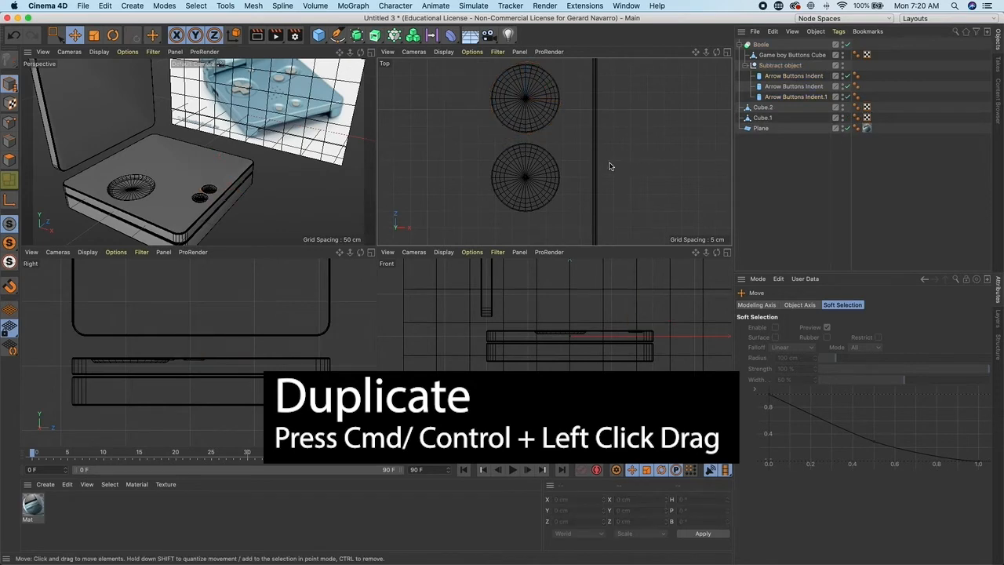
- Select the indent cylinders in the object list one at a time to identify each in the viewports
{"action": "left_click_drag", "start_coordinate": [242, 174], "coordinate": [172, 191], "text": "alt"}
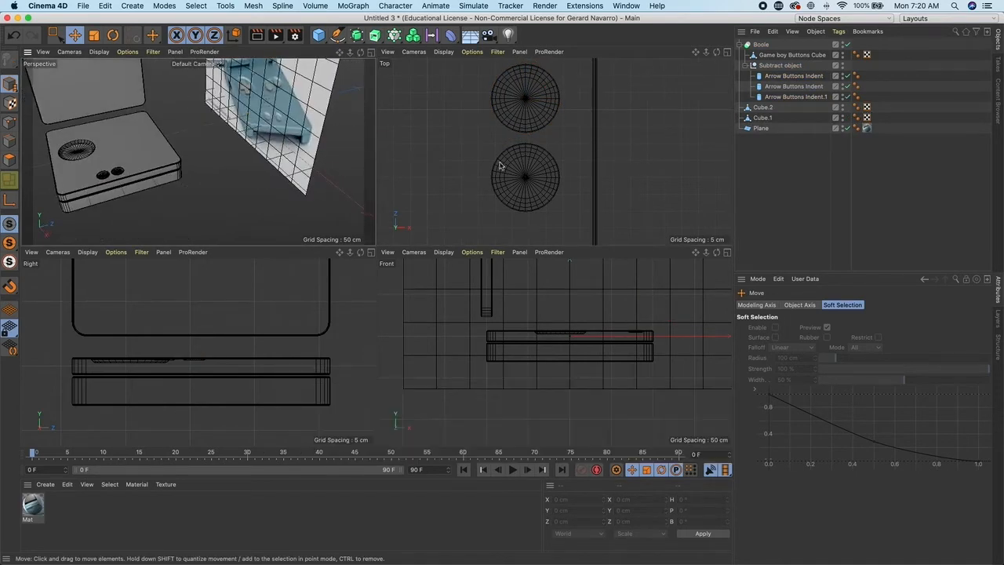
{"action": "left_click", "coordinate": [792, 87]}
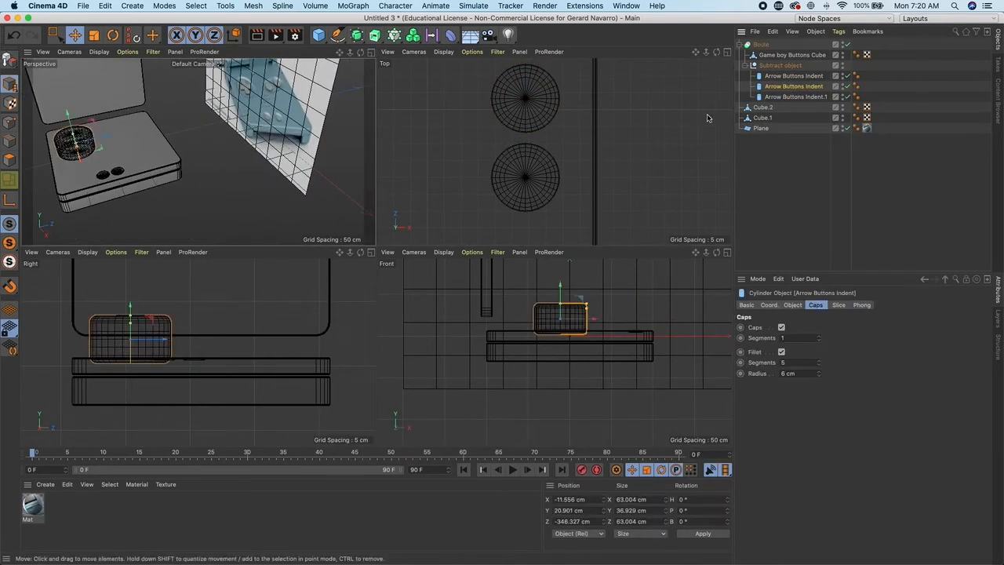
{"action": "left_click", "coordinate": [787, 97]}
{"action": "middle_click_drag", "start_coordinate": [619, 123], "coordinate": [640, 171], "text": "alt"}
{"action": "left_click_drag", "start_coordinate": [547, 116], "coordinate": [547, 93]}
{"action": "left_click", "coordinate": [787, 87], "text": "shift"}
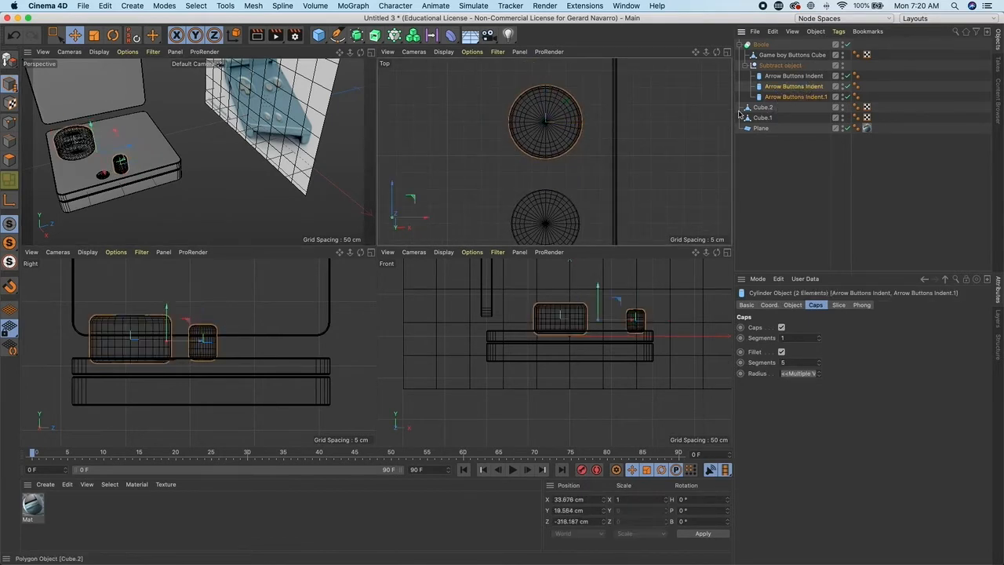
{"action": "middle_click_drag", "start_coordinate": [675, 153], "coordinate": [678, 142], "text": "alt"}
{"action": "left_click", "coordinate": [793, 86]}
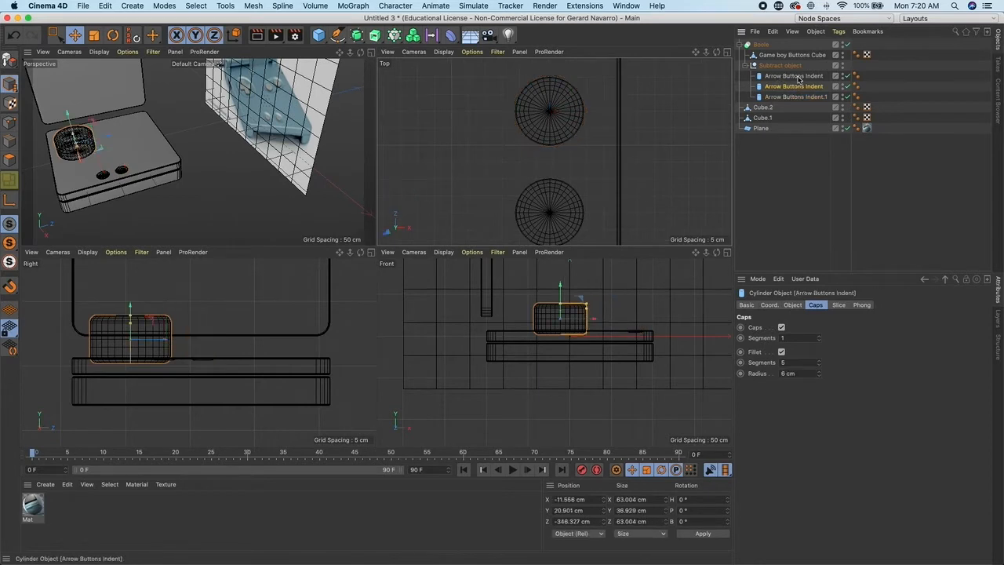
{"action": "left_click", "coordinate": [797, 77], "text": "shift"}
{"action": "right_click_drag", "start_coordinate": [660, 149], "coordinate": [617, 137], "text": "alt"}
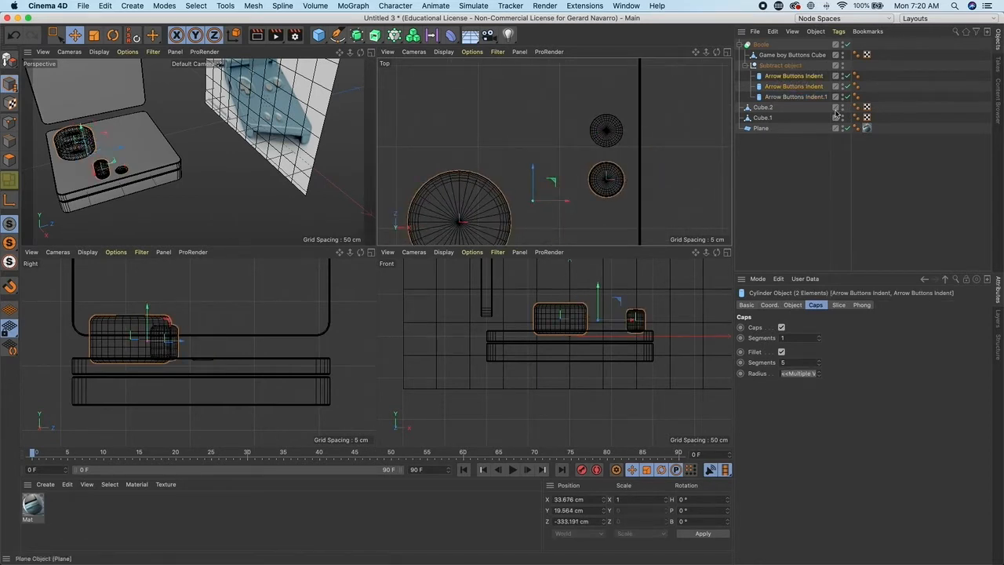
{"action": "left_click", "coordinate": [792, 88]}
- Rename the two small cylinders Start Button Indent and Select button indent
{"action": "double_click", "coordinate": [794, 87]}
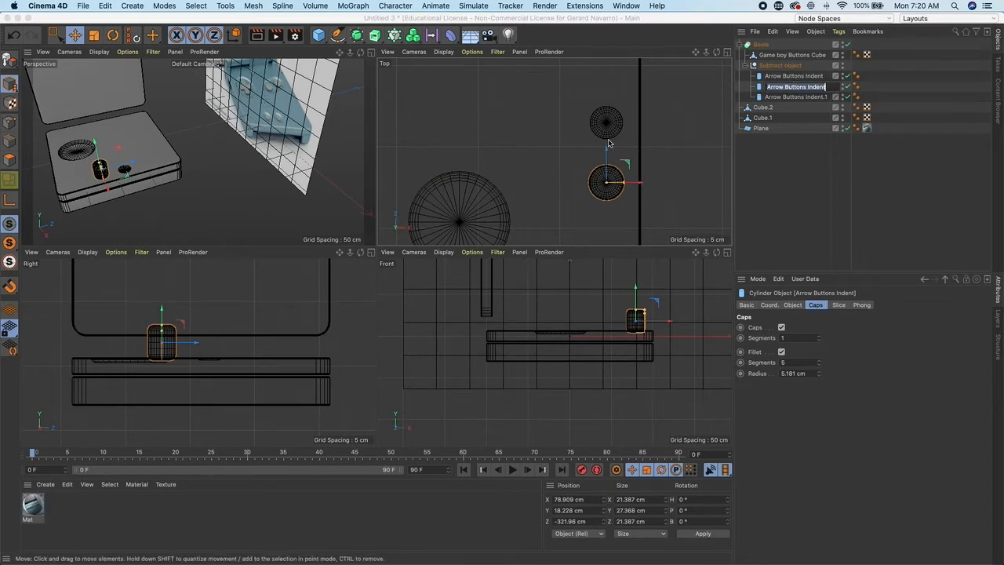
{"action": "type", "text": "Start Button"}
{"action": "key", "text": "Return"}
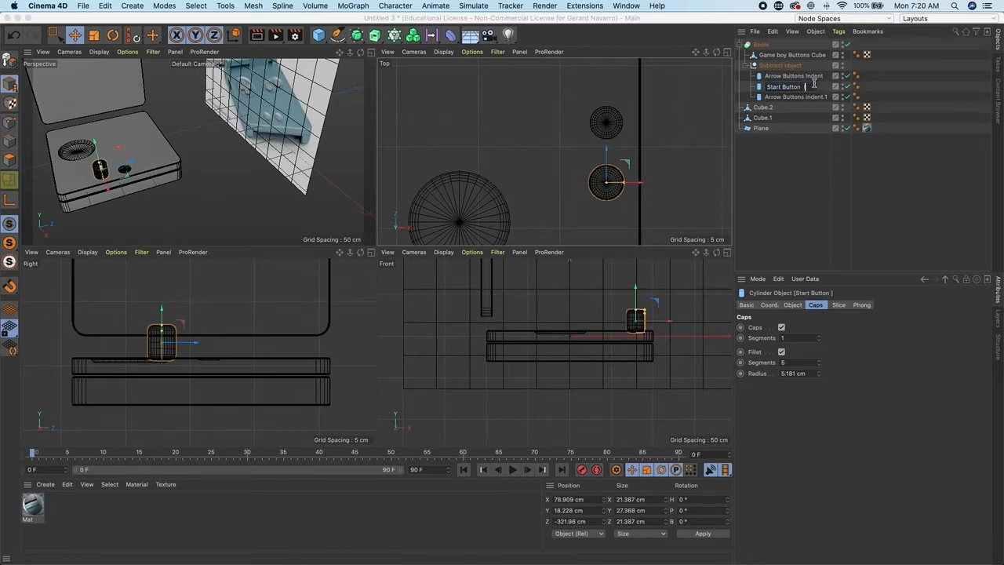
{"action": "key", "text": "Return"}
{"action": "double_click", "coordinate": [802, 96]}
{"action": "type", "text": "Select button Indent"}
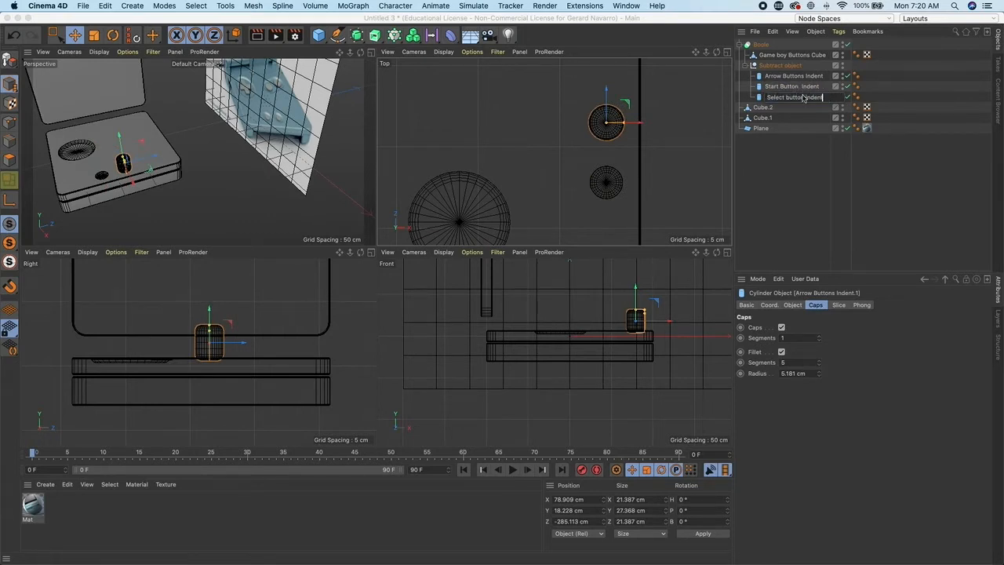
{"action": "key", "text": "Return"}
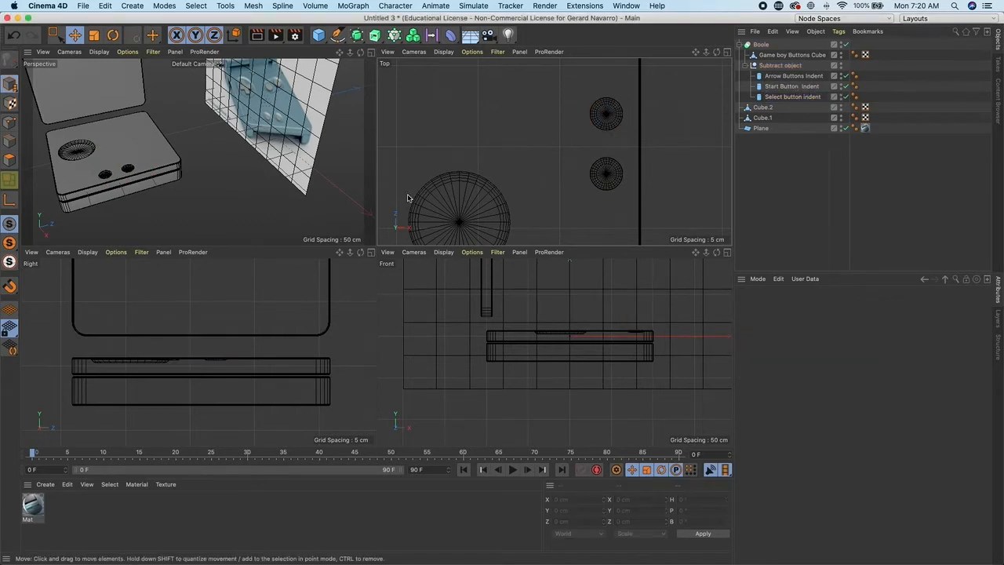
- Examine the reference image around the start and select buttons in the perspective view
{"action": "left_click_drag", "start_coordinate": [235, 124], "coordinate": [276, 105], "text": "alt"}
{"action": "scroll", "coordinate": [275, 145], "scroll_direction": "up", "scroll_amount": 5}
{"action": "left_click_drag", "start_coordinate": [275, 145], "coordinate": [212, 160], "text": "alt"}
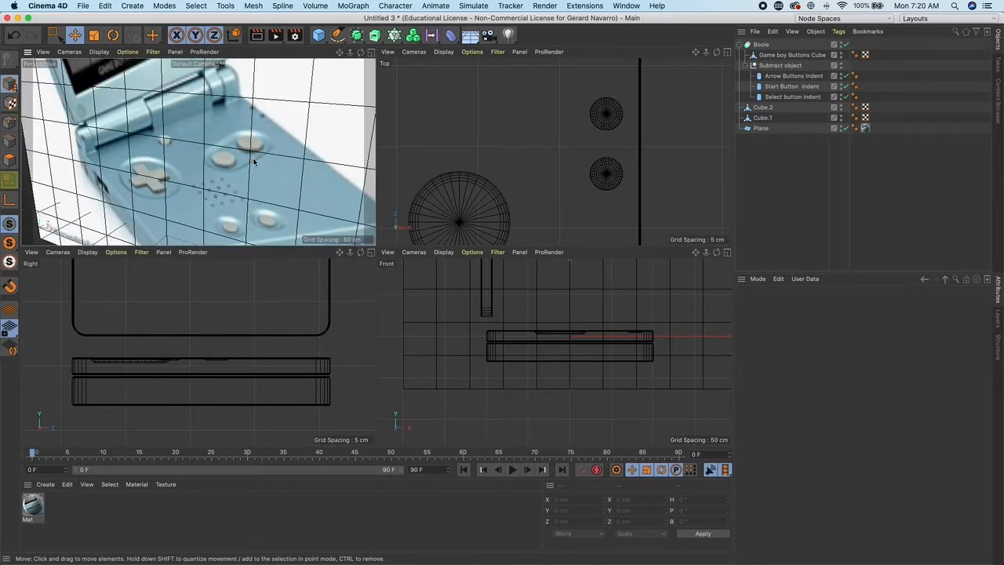
{"action": "scroll", "coordinate": [255, 170], "scroll_direction": "down", "scroll_amount": 10}
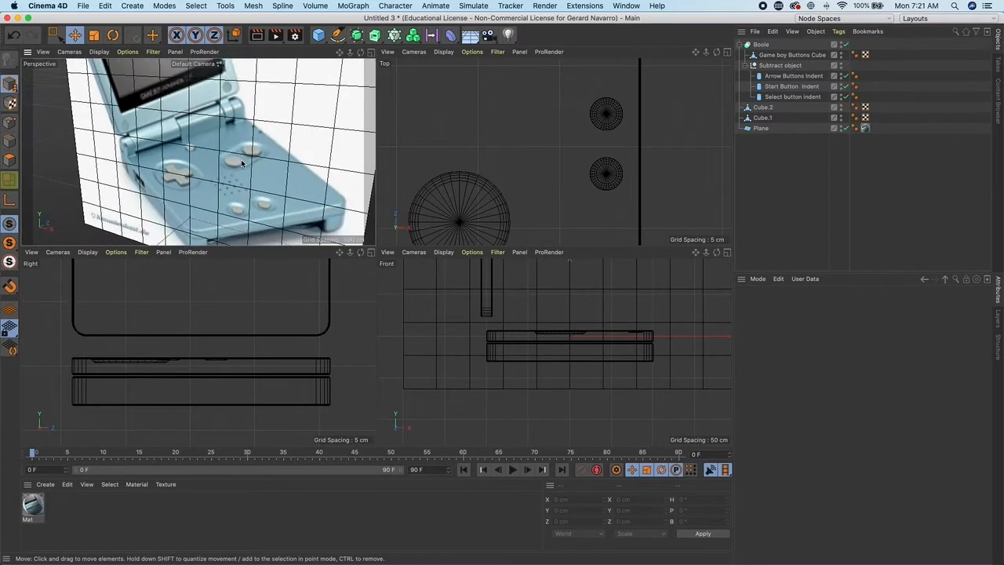
{"action": "right_click_drag", "start_coordinate": [238, 143], "coordinate": [302, 166], "text": "alt"}
{"action": "middle_click_drag", "start_coordinate": [298, 154], "coordinate": [275, 177], "text": "alt"}
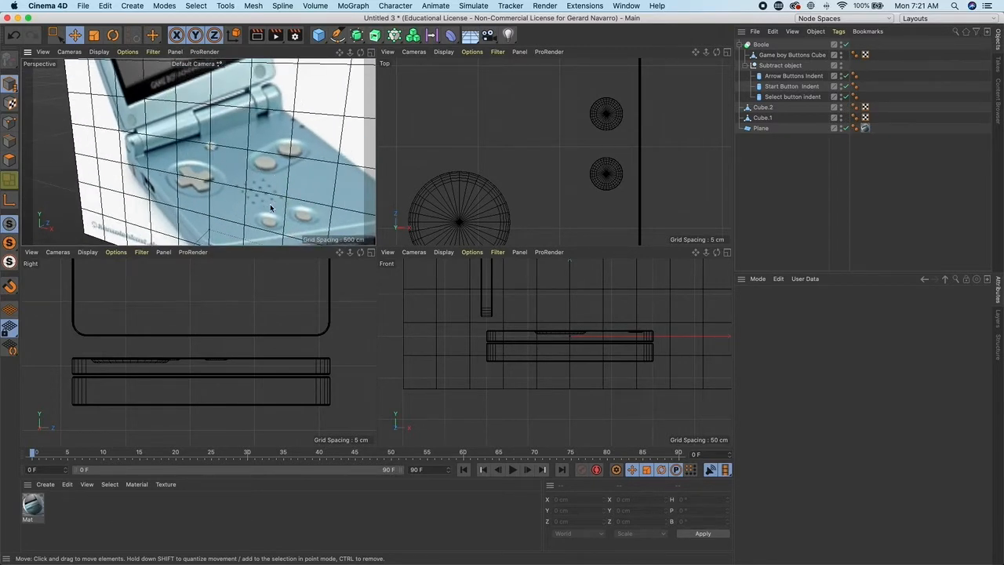
{"action": "right_click_drag", "start_coordinate": [265, 196], "coordinate": [302, 214], "text": "alt"}
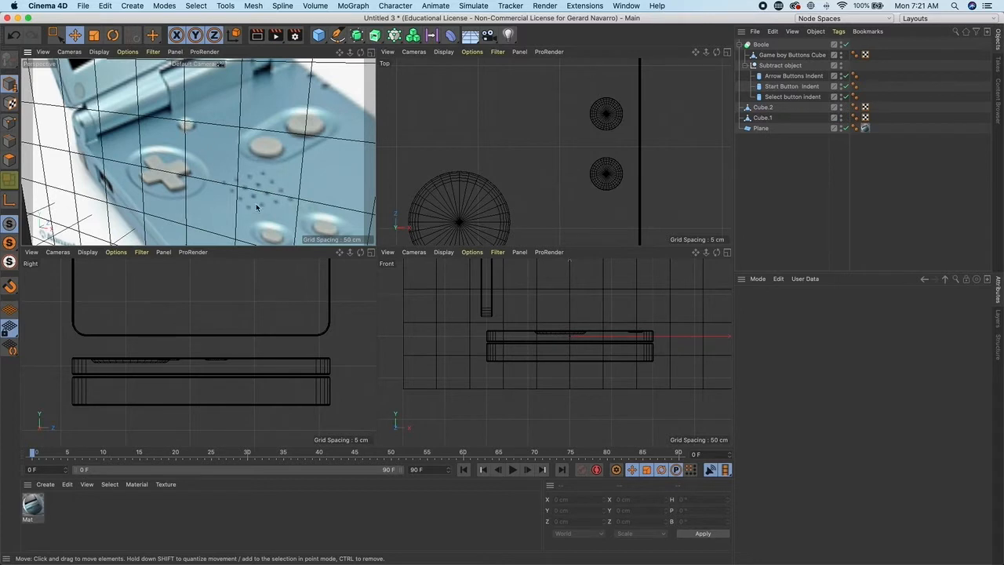
{"action": "scroll", "coordinate": [488, 155], "scroll_direction": "down", "scroll_amount": 3}
{"action": "left_click", "coordinate": [551, 165]}
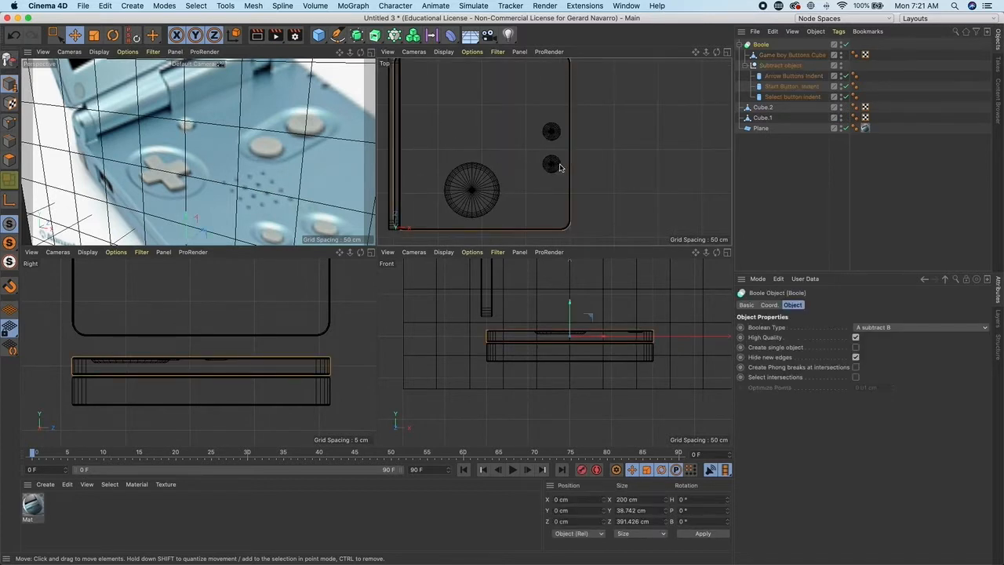
- Duplicate the Select button indent and move the copy left to about -74 cm on X
{"action": "scroll", "coordinate": [557, 171], "scroll_direction": "up", "scroll_amount": 3}
{"action": "left_click", "coordinate": [792, 96]}
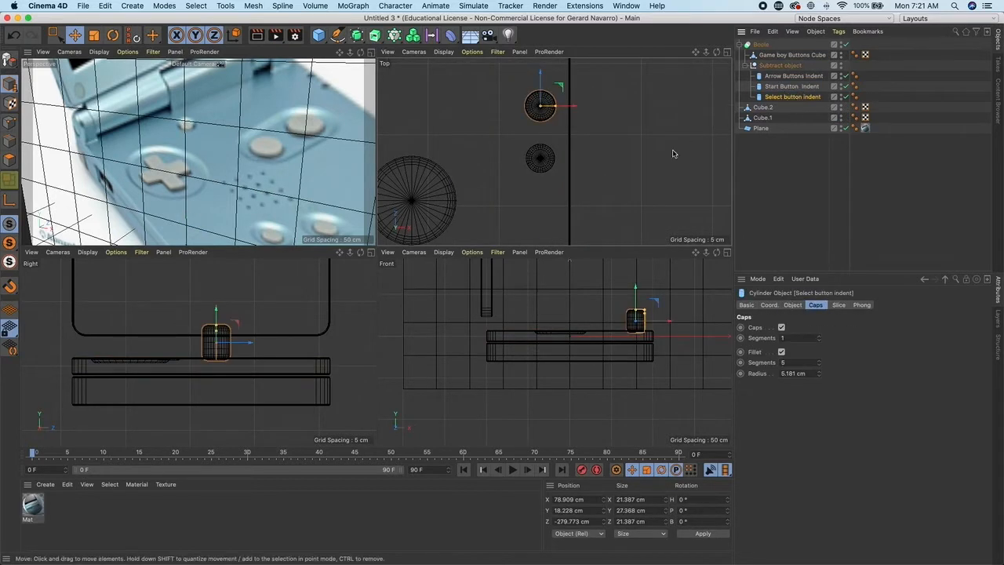
{"action": "middle_click_drag", "start_coordinate": [616, 158], "coordinate": [634, 176], "text": "alt"}
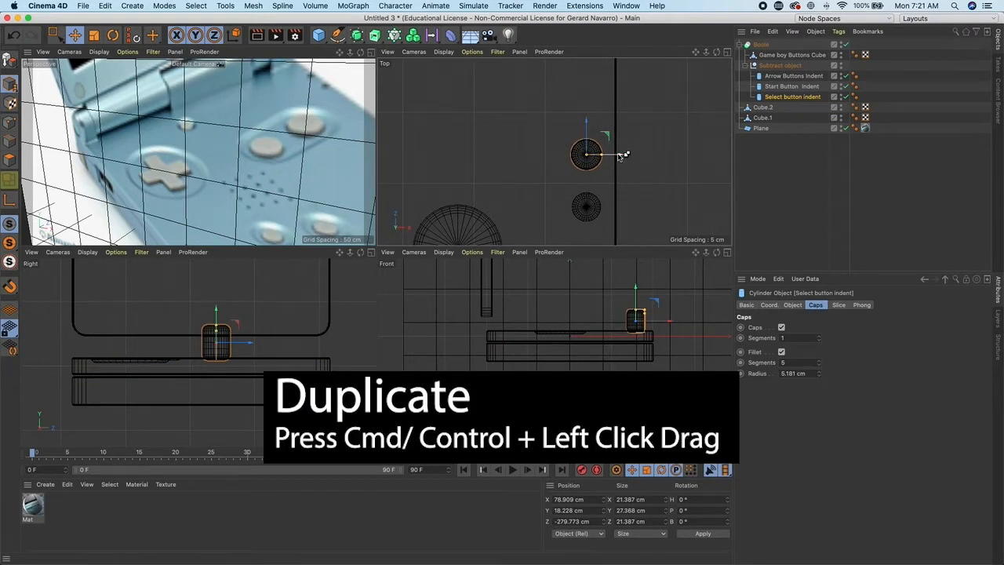
{"action": "left_click_drag", "start_coordinate": [620, 155], "coordinate": [493, 155], "text": "ctrl"}
{"action": "middle_click_drag", "start_coordinate": [502, 153], "coordinate": [577, 153], "text": "alt"}
{"action": "scroll", "coordinate": [576, 151], "scroll_direction": "down", "scroll_amount": 2}
{"action": "left_click_drag", "start_coordinate": [576, 153], "coordinate": [484, 148]}
{"action": "scroll", "coordinate": [486, 156], "scroll_direction": "up", "scroll_amount": 4}
- Scale the new copy down to about 12.3 cm wide and lower it to about 11.3 cm on Y
{"action": "key", "text": "t"}
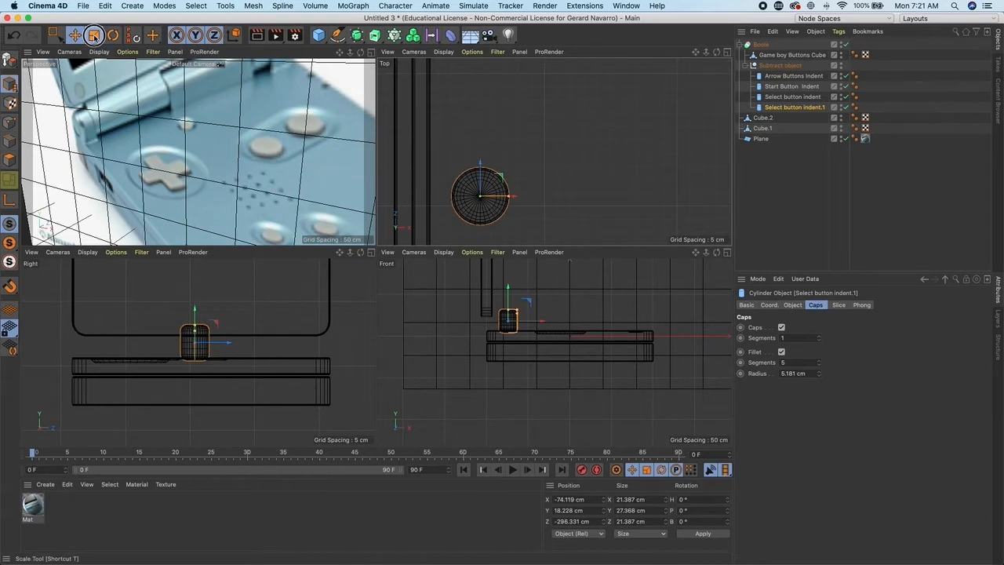
{"action": "left_click_drag", "start_coordinate": [502, 191], "coordinate": [479, 192]}
{"action": "left_click", "coordinate": [75, 34]}
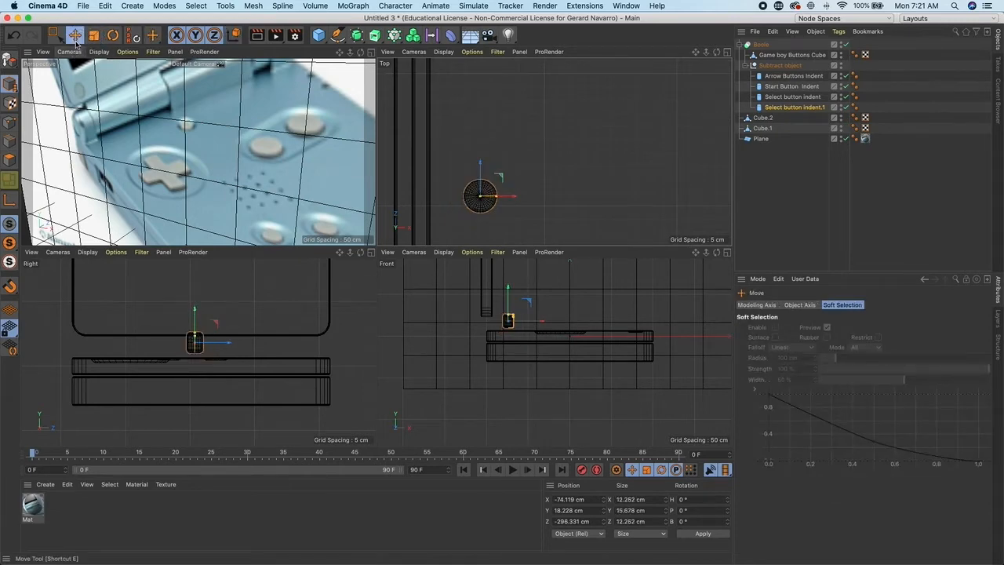
{"action": "left_click", "coordinate": [507, 292]}
{"action": "scroll", "coordinate": [149, 206], "scroll_direction": "down", "scroll_amount": 8}
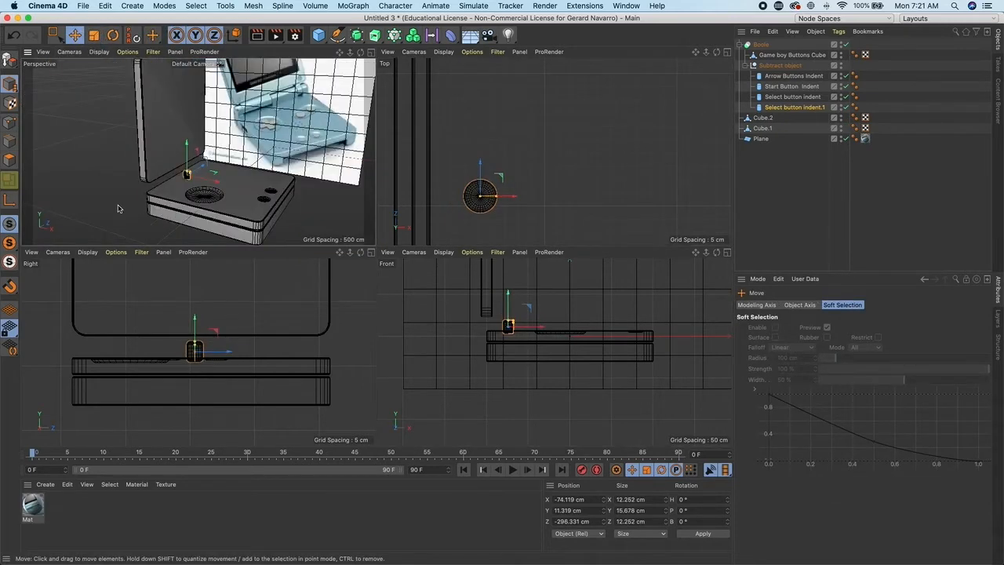
- Rename the copy Reset button indent and shift it to about -68.3 cm on X
{"action": "scroll", "coordinate": [149, 206], "scroll_direction": "up", "scroll_amount": 6}
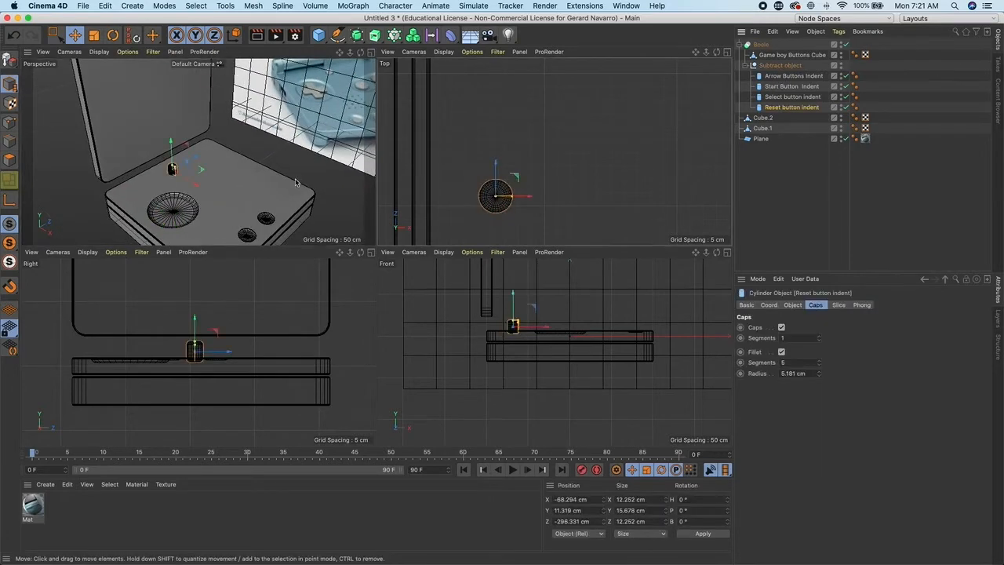
{"action": "scroll", "coordinate": [197, 153], "scroll_direction": "right", "scroll_amount": 4}
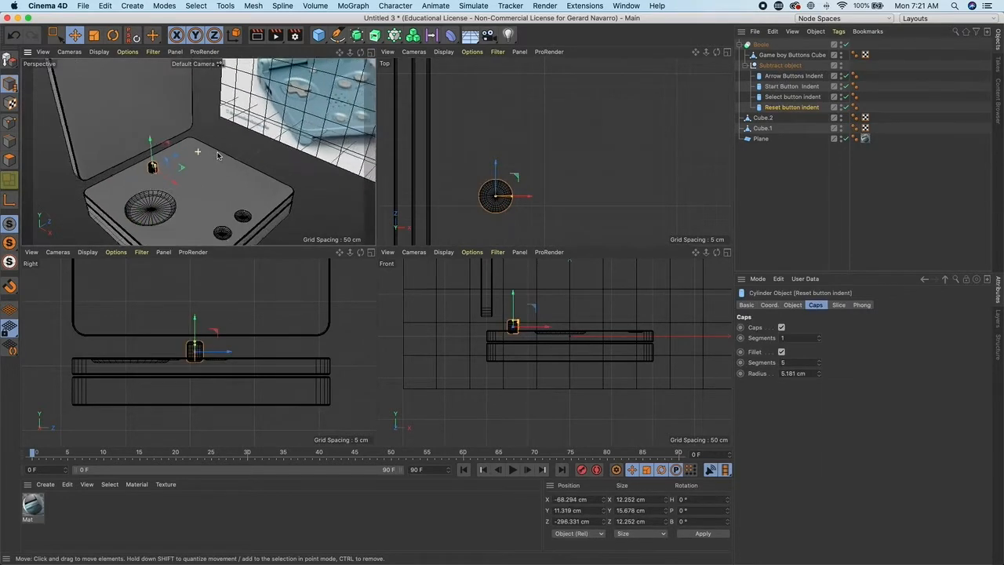
- Add a cube, scale it to about 71.5 cm and move it to about -249.7 cm on Z
{"action": "scroll", "coordinate": [198, 151], "scroll_direction": "up", "scroll_amount": 2}
{"action": "left_click_drag", "start_coordinate": [200, 150], "coordinate": [253, 129], "text": "alt"}
{"action": "middle_click_drag", "start_coordinate": [251, 124], "coordinate": [272, 139], "text": "alt"}
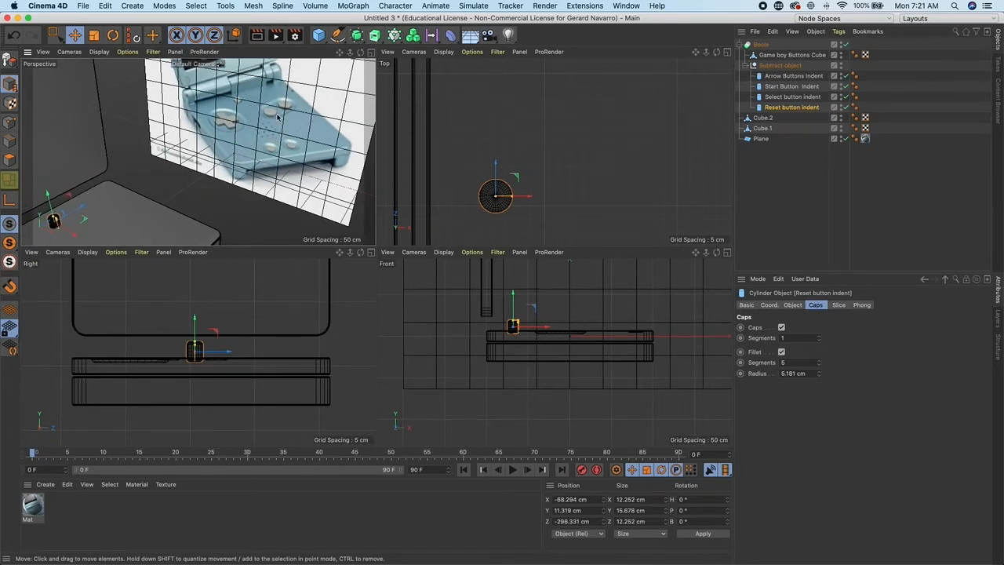
{"action": "left_click_drag", "start_coordinate": [259, 179], "coordinate": [287, 156], "text": "alt"}
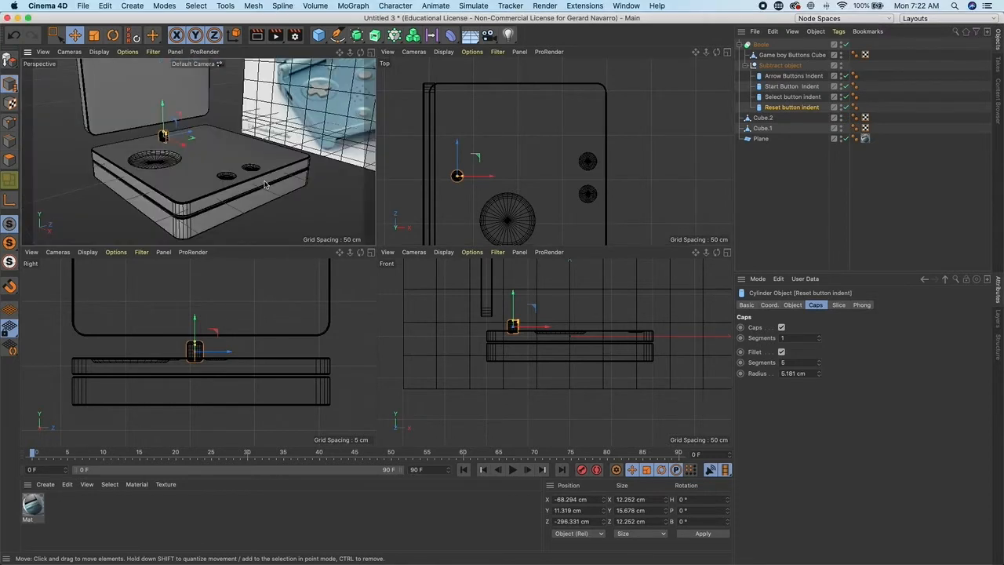
{"action": "left_click_drag", "start_coordinate": [265, 185], "coordinate": [196, 150], "text": "alt"}
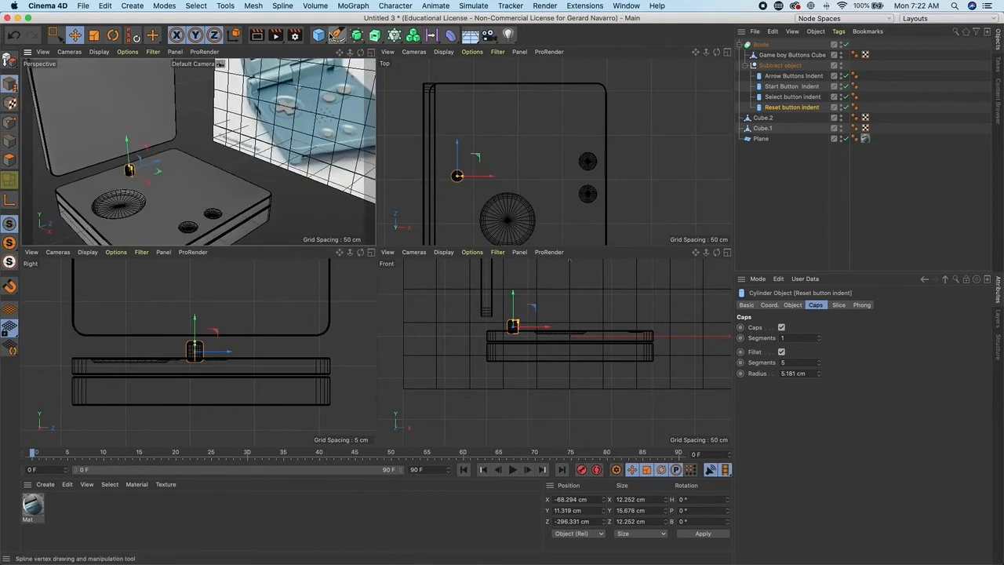
{"action": "left_click", "coordinate": [318, 36]}
{"action": "scroll", "coordinate": [493, 128], "scroll_direction": "down", "scroll_amount": 10}
{"action": "middle_click_drag", "start_coordinate": [493, 128], "coordinate": [471, 152], "text": "alt"}
{"action": "scroll", "coordinate": [470, 152], "scroll_direction": "up", "scroll_amount": 1}
{"action": "left_click", "coordinate": [95, 34]}
{"action": "left_click_drag", "start_coordinate": [515, 110], "coordinate": [466, 118]}
{"action": "left_click", "coordinate": [76, 35]}
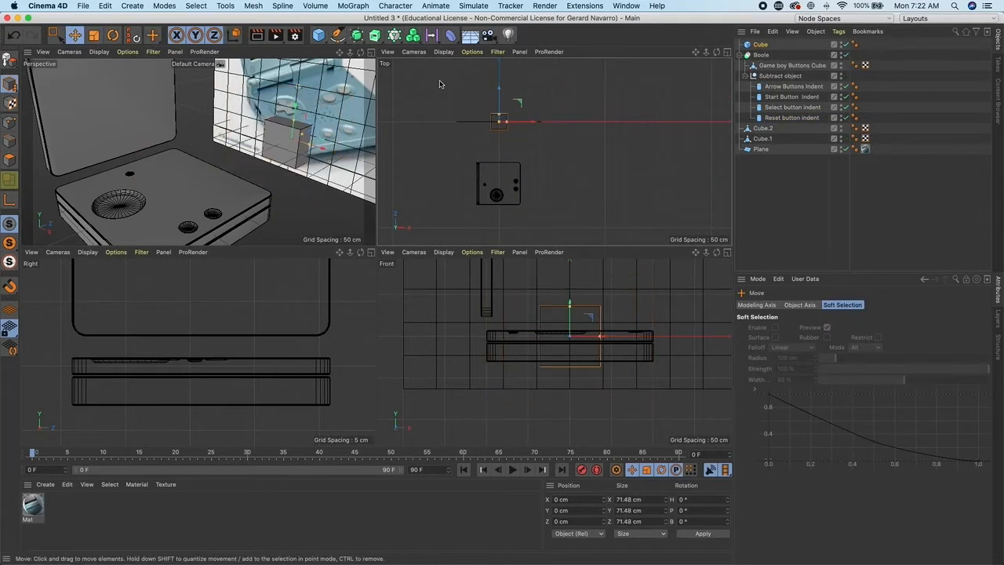
{"action": "left_click_drag", "start_coordinate": [499, 87], "coordinate": [498, 141]}
- Resize the cube to about 32 by 12.3 by 71.5 cm, raised to about 38.2 cm on Y
{"action": "scroll", "coordinate": [258, 157], "scroll_direction": "up", "scroll_amount": 5}
{"action": "middle_click_drag", "start_coordinate": [258, 157], "coordinate": [259, 129], "text": "alt"}
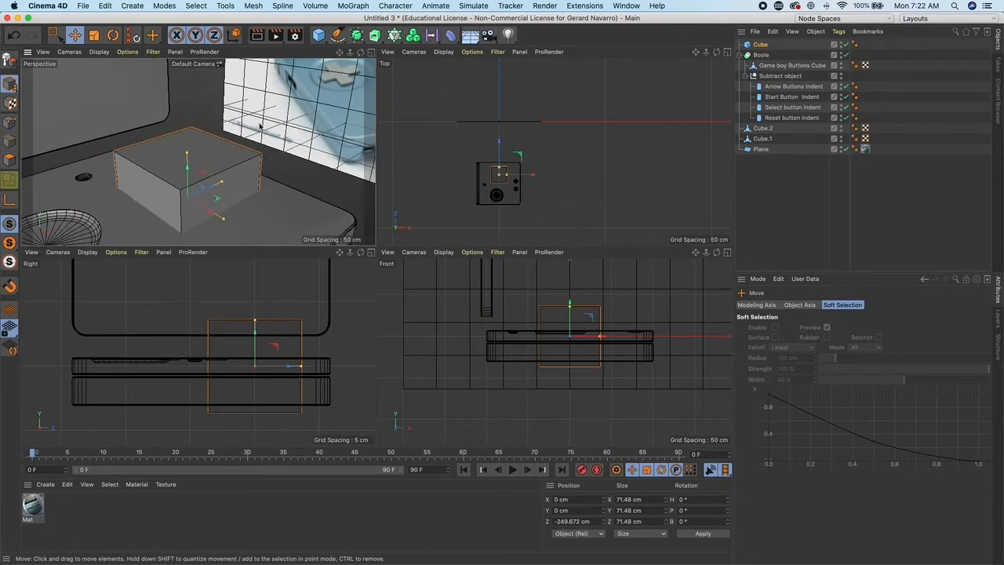
{"action": "middle_click", "coordinate": [261, 126]}
{"action": "scroll", "coordinate": [343, 212], "scroll_direction": "down", "scroll_amount": 2}
{"action": "left_click_drag", "start_coordinate": [349, 245], "coordinate": [349, 218]}
{"action": "left_click_drag", "start_coordinate": [403, 253], "coordinate": [409, 218]}
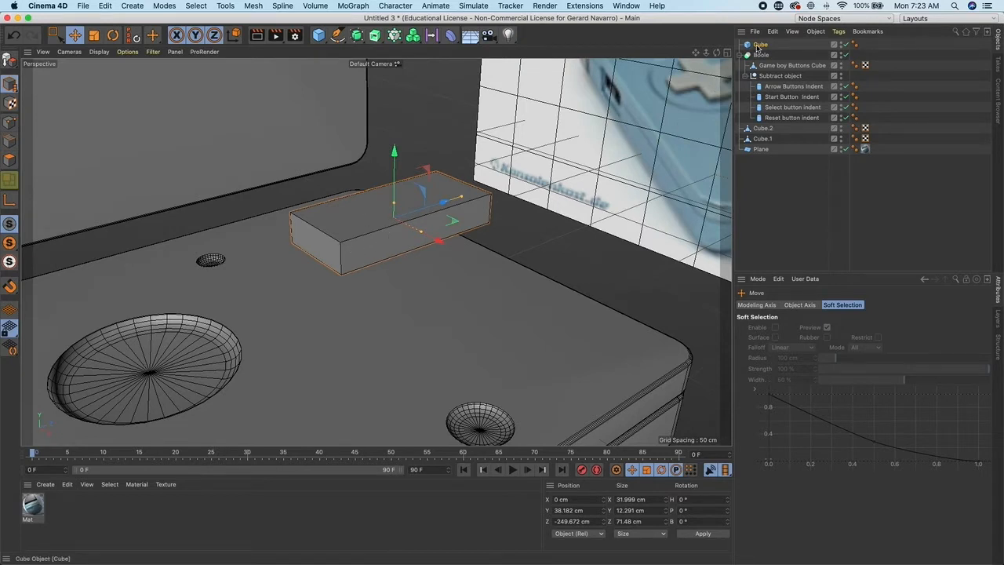
- Make the cube editable
{"action": "left_click", "coordinate": [13, 64]}
{"action": "left_click_drag", "start_coordinate": [316, 223], "coordinate": [402, 246], "text": "alt"}
{"action": "middle_click_drag", "start_coordinate": [401, 247], "coordinate": [354, 311], "text": "alt"}
{"action": "right_click_drag", "start_coordinate": [354, 312], "coordinate": [287, 280], "text": "alt"}
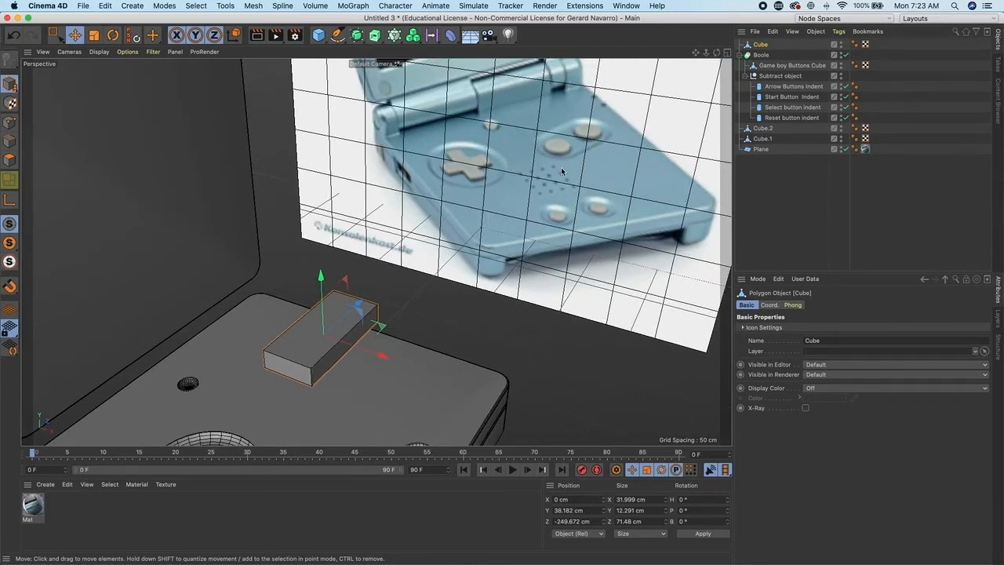
{"action": "right_click_drag", "start_coordinate": [394, 313], "coordinate": [396, 322], "text": "alt"}
{"action": "right_click_drag", "start_coordinate": [319, 347], "coordinate": [381, 373], "text": "alt"}
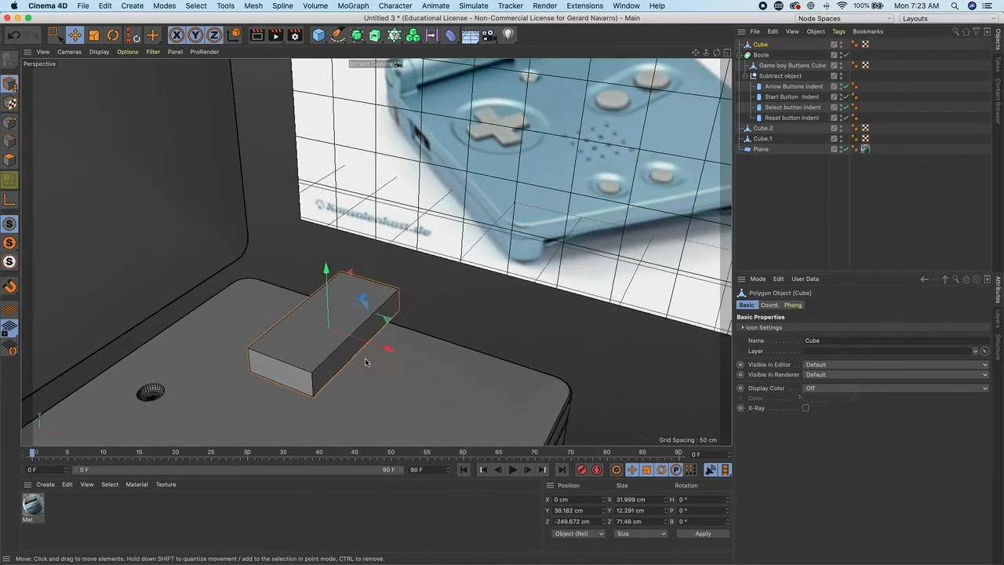
- Switch to Edges mode and select one edge of the cube with Live Selection
{"action": "left_click", "coordinate": [14, 143]}
{"action": "left_click_drag", "start_coordinate": [201, 254], "coordinate": [213, 139], "text": "alt"}
{"action": "left_click_drag", "start_coordinate": [56, 35], "coordinate": [83, 50]}
{"action": "right_click_drag", "start_coordinate": [233, 175], "coordinate": [337, 260], "text": "alt"}
{"action": "left_click", "coordinate": [297, 286]}
{"action": "left_click_drag", "start_coordinate": [232, 285], "coordinate": [314, 298], "text": "alt"}
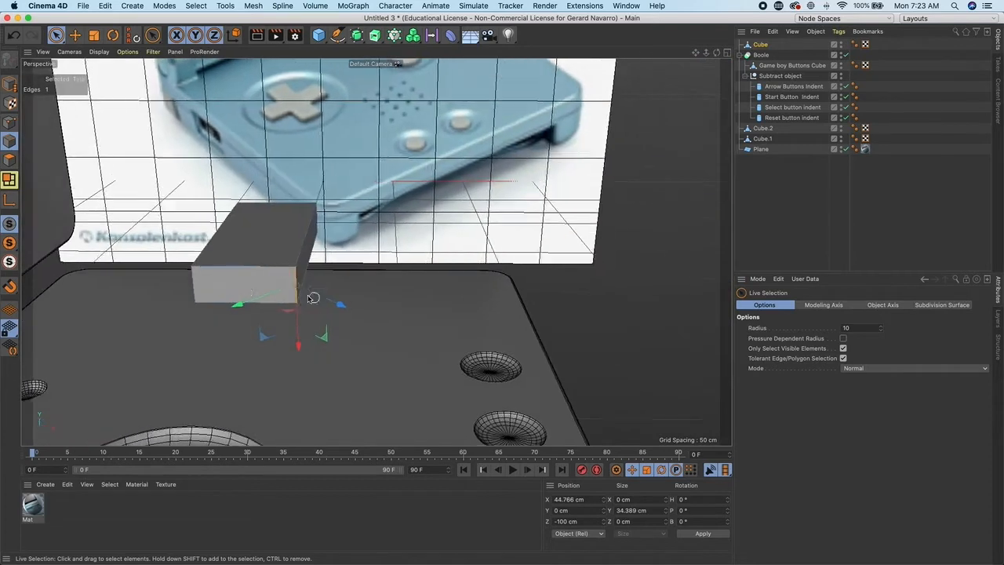
- Select the cube's short-side edges and bevel them round with 4 subdivisions at about 43.4 cm offset into a stadium-shaped slot
{"action": "left_click", "coordinate": [194, 286], "text": "shift"}
{"action": "left_click_drag", "start_coordinate": [239, 282], "coordinate": [322, 304], "text": "alt"}
{"action": "left_click", "coordinate": [355, 272], "text": "shift"}
{"action": "left_click", "coordinate": [335, 301], "text": "shift"}
{"action": "right_click", "coordinate": [245, 295]}
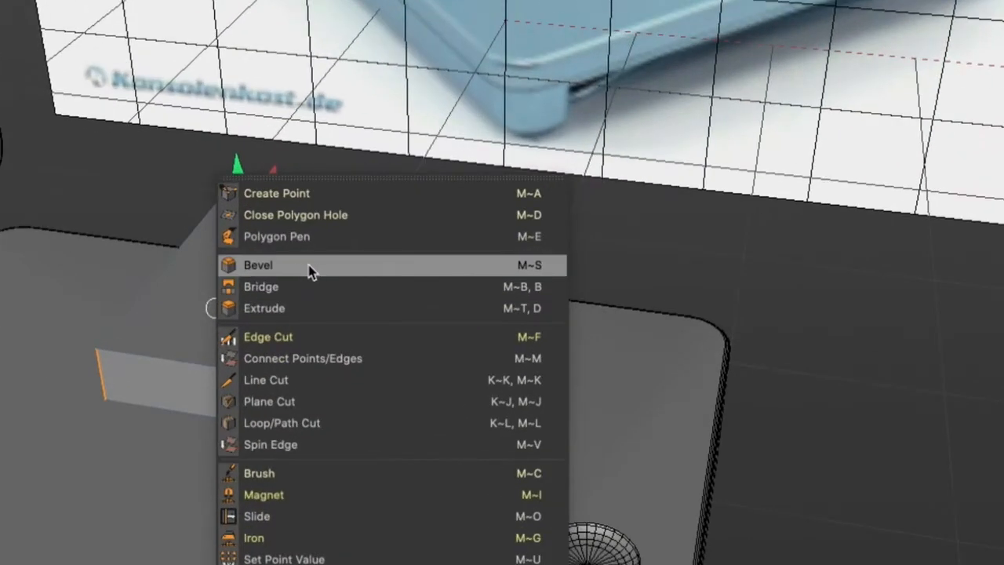
{"action": "left_click", "coordinate": [308, 270]}
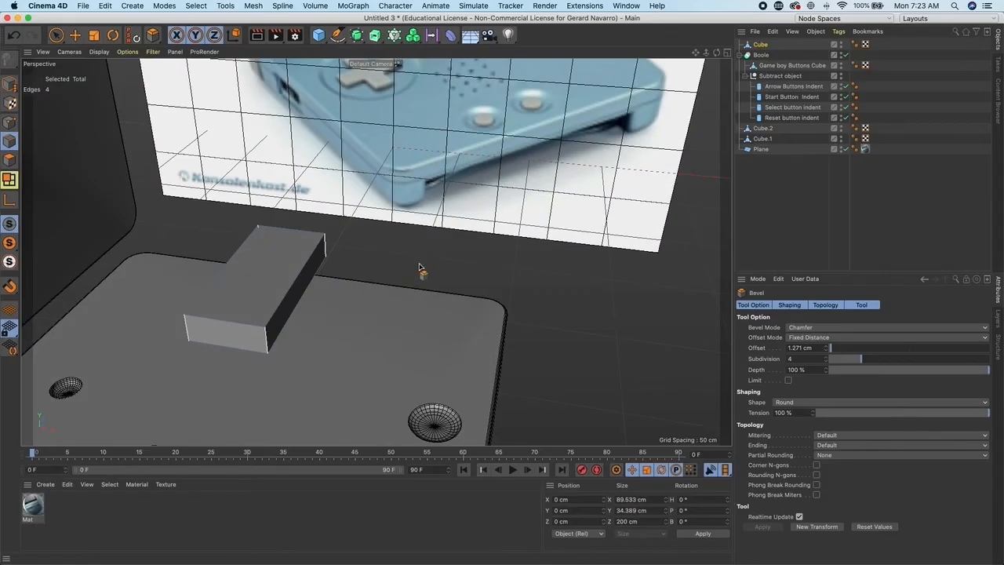
{"action": "left_click_drag", "start_coordinate": [419, 269], "coordinate": [478, 269]}
{"action": "left_click_drag", "start_coordinate": [891, 347], "coordinate": [897, 347]}
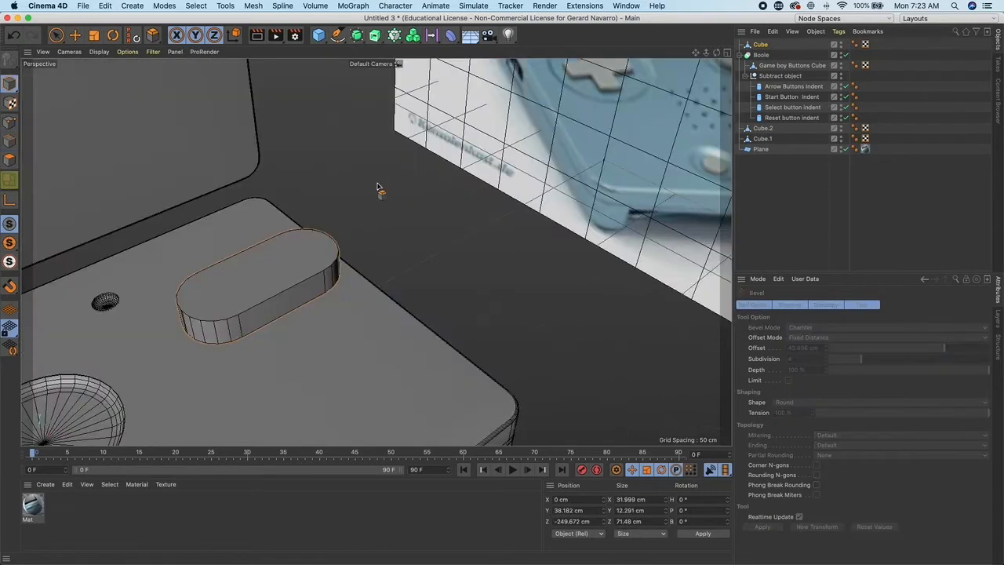
- Loop-select the top and bottom edge loops of the slot and bevel them at about 5.7 cm offset
{"action": "left_click_drag", "start_coordinate": [326, 231], "coordinate": [349, 219], "text": "alt"}
{"action": "left_click", "coordinate": [57, 36]}
{"action": "left_click_drag", "start_coordinate": [280, 170], "coordinate": [345, 210], "text": "alt"}
{"action": "scroll", "coordinate": [377, 250], "scroll_direction": "up", "scroll_amount": 4}
{"action": "left_click_drag", "start_coordinate": [432, 201], "coordinate": [306, 262], "text": "alt"}
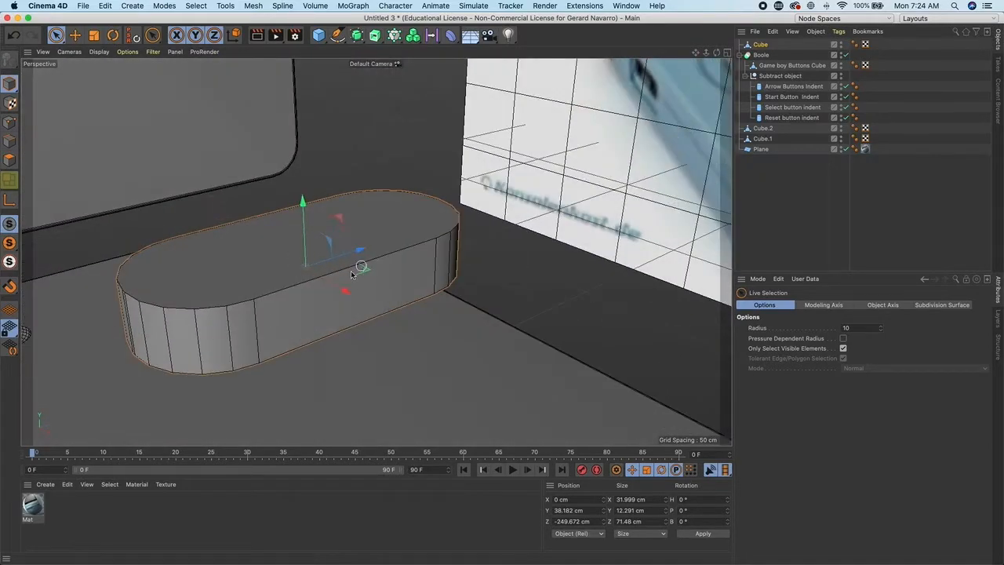
{"action": "left_click_drag", "start_coordinate": [359, 329], "coordinate": [473, 250], "text": "alt"}
{"action": "left_click", "coordinate": [10, 141]}
{"action": "left_click", "coordinate": [490, 282]}
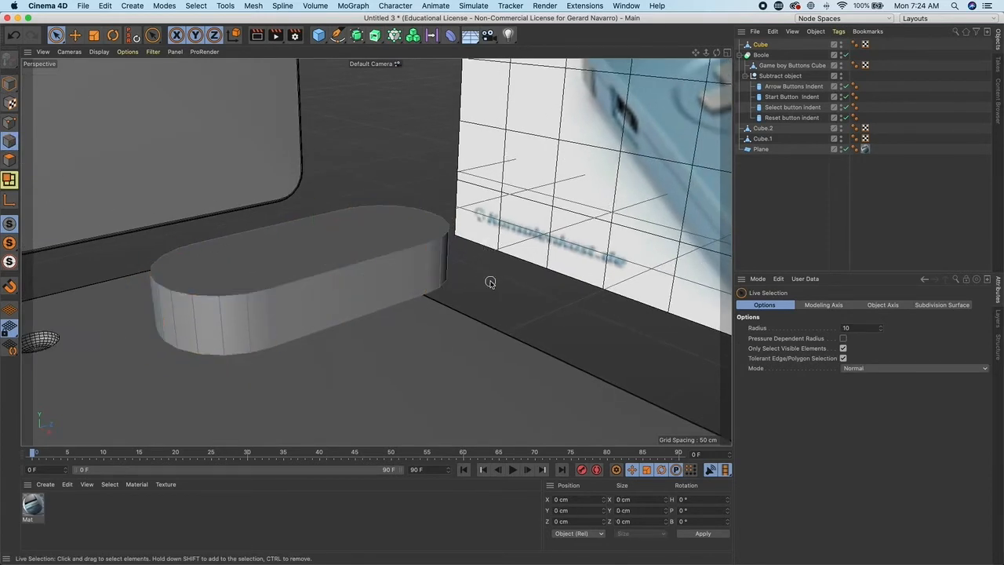
{"action": "left_click", "coordinate": [197, 6]}
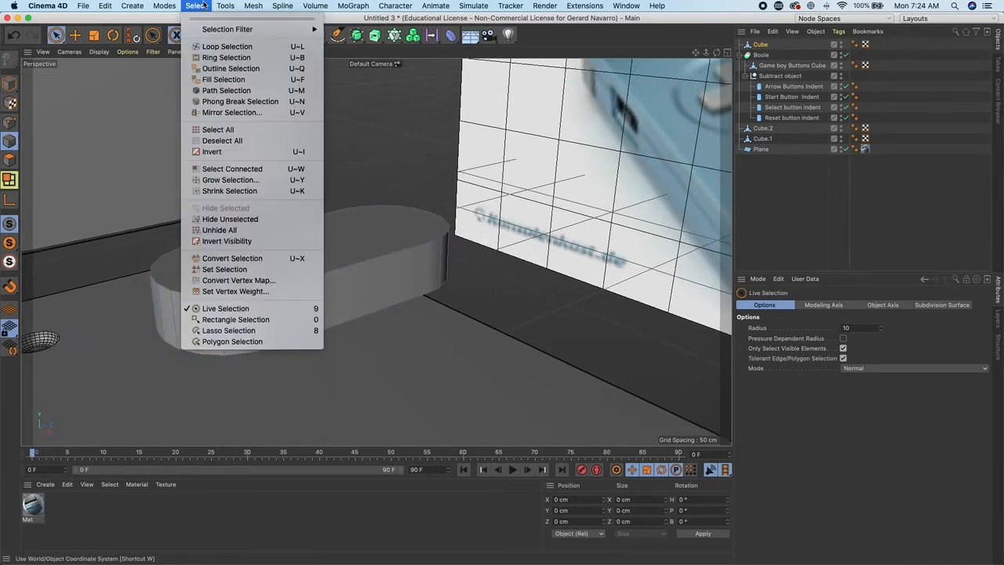
{"action": "left_click", "coordinate": [235, 47]}
{"action": "left_click", "coordinate": [352, 271]}
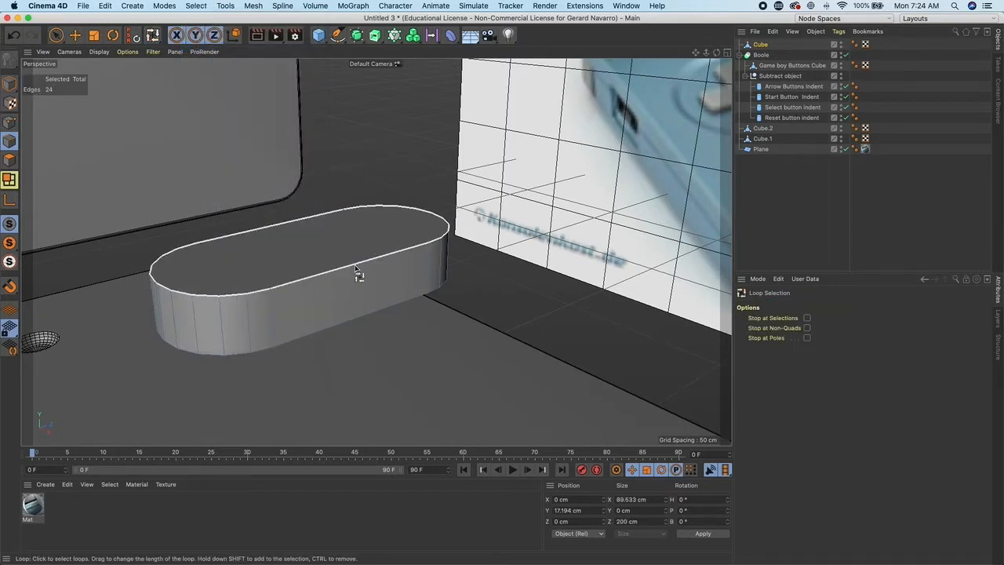
{"action": "left_click_drag", "start_coordinate": [439, 288], "coordinate": [448, 244], "text": "alt"}
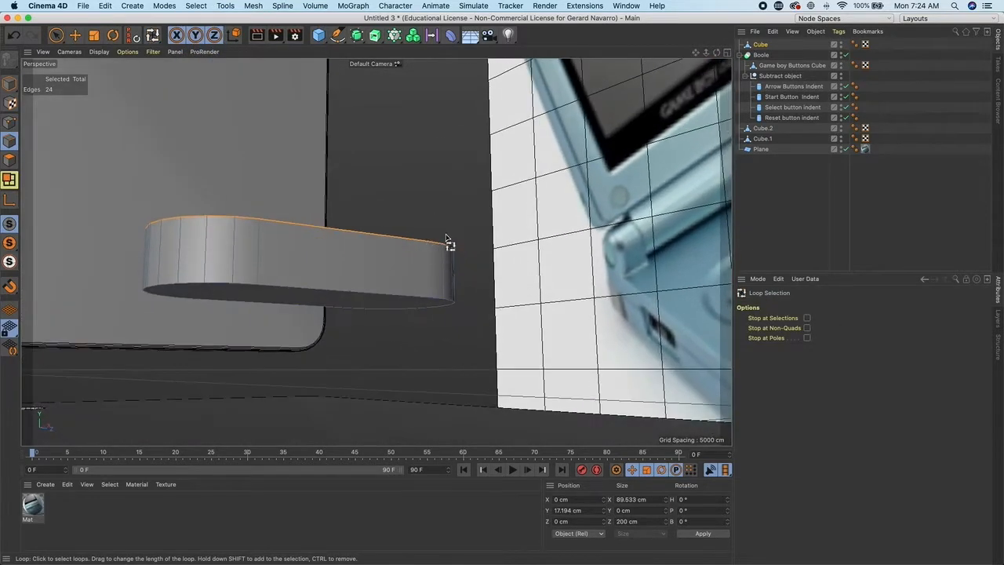
{"action": "left_click", "coordinate": [404, 300], "text": "shift"}
{"action": "left_click_drag", "start_coordinate": [310, 235], "coordinate": [357, 277], "text": "alt"}
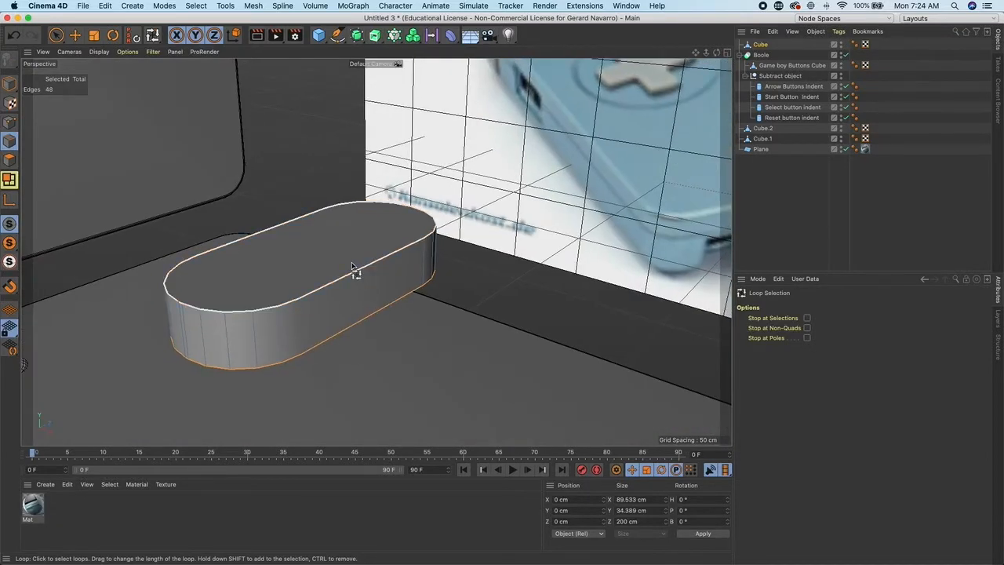
{"action": "right_click", "coordinate": [354, 268]}
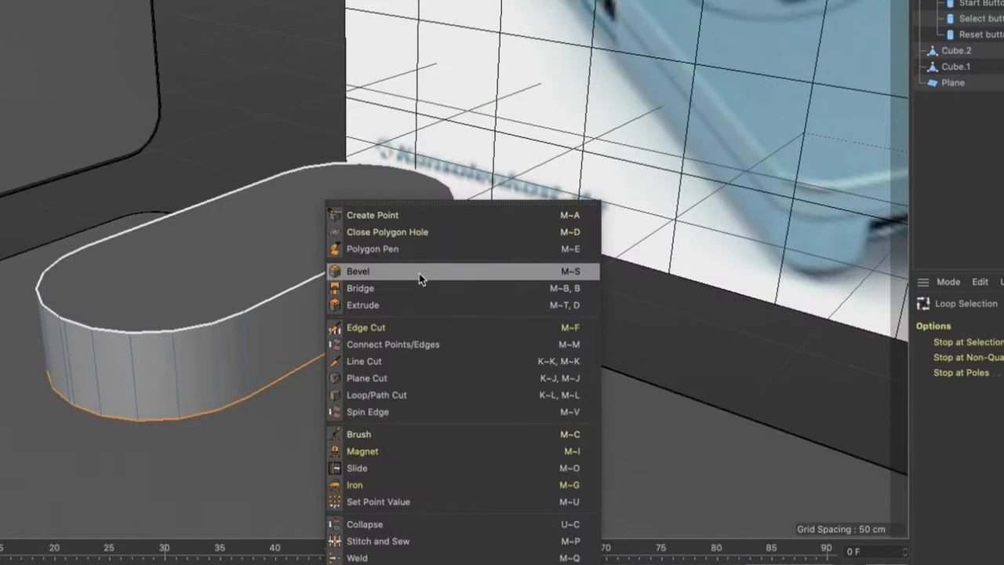
{"action": "left_click", "coordinate": [453, 275]}
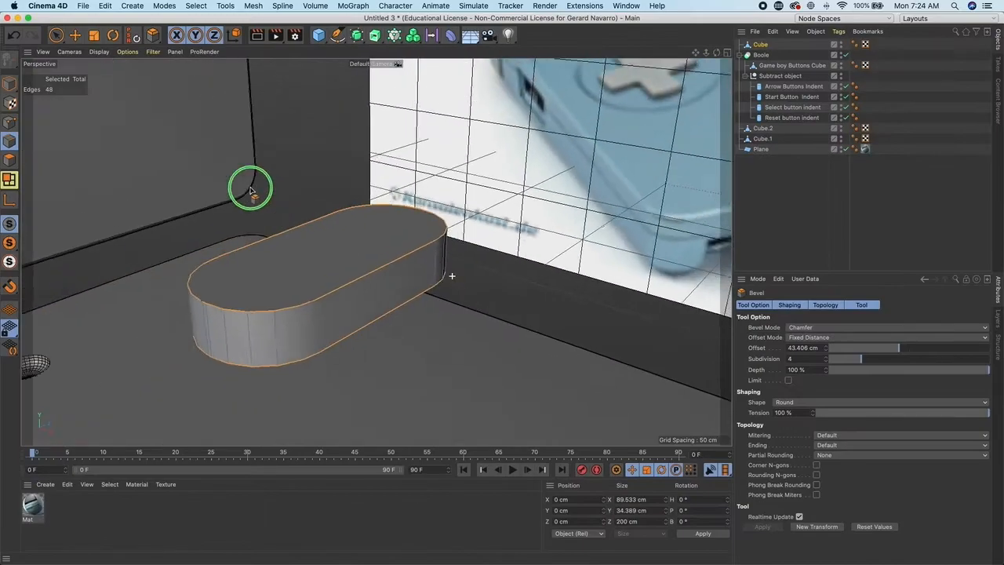
{"action": "left_click_drag", "start_coordinate": [517, 265], "coordinate": [547, 265]}
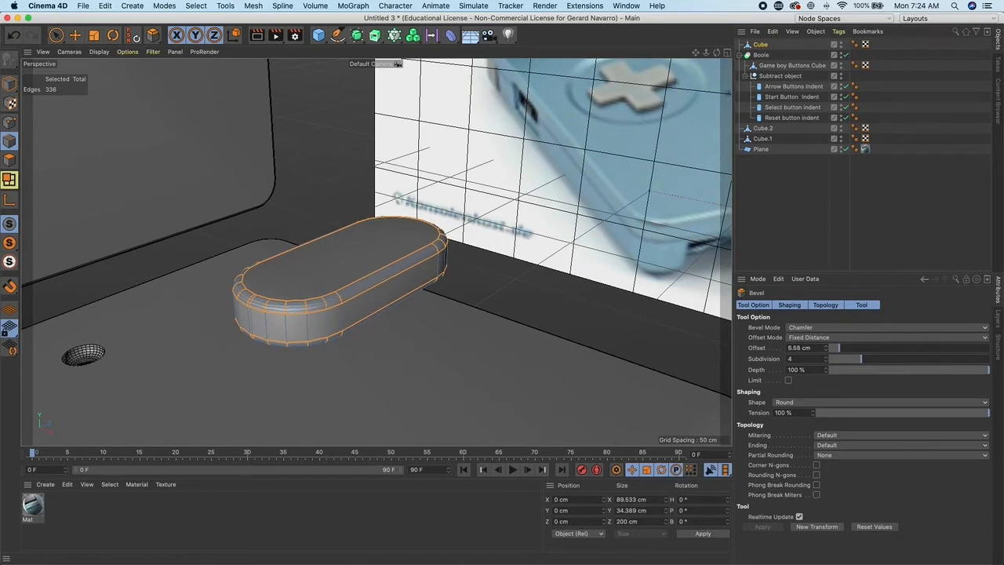
- Move, rotate about 25° and scale the slot so it lies over the A and B buttons of the base
{"action": "left_click", "coordinate": [9, 81]}
{"action": "scroll", "coordinate": [364, 184], "scroll_direction": "down", "scroll_amount": 5}
{"action": "left_click_drag", "start_coordinate": [313, 167], "coordinate": [411, 234], "text": "alt"}
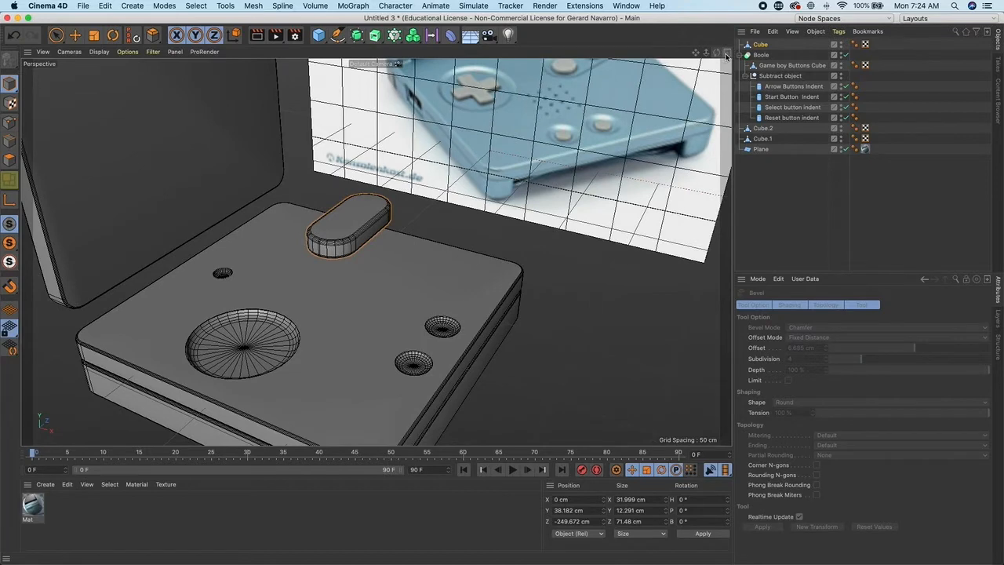
{"action": "left_click", "coordinate": [726, 53]}
{"action": "left_click", "coordinate": [727, 54]}
{"action": "scroll", "coordinate": [456, 201], "scroll_direction": "up", "scroll_amount": 5}
{"action": "left_click_drag", "start_coordinate": [408, 229], "coordinate": [560, 125], "text": "alt"}
{"action": "middle_click_drag", "start_coordinate": [220, 334], "coordinate": [347, 244], "text": "alt"}
{"action": "scroll", "coordinate": [315, 255], "scroll_direction": "up", "scroll_amount": 5}
{"action": "left_click", "coordinate": [75, 35]}
{"action": "left_click_drag", "start_coordinate": [448, 198], "coordinate": [438, 198]}
{"action": "left_click", "coordinate": [113, 35]}
{"action": "mouse_move", "coordinate": [382, 158]}
{"action": "left_mouse_down"}
{"action": "mouse_move", "coordinate": [399, 171]}
{"action": "mouse_move", "coordinate": [370, 156]}
{"action": "left_mouse_up"}
{"action": "left_click", "coordinate": [726, 53]}
{"action": "left_click_drag", "start_coordinate": [296, 157], "coordinate": [271, 188], "text": "alt"}
{"action": "left_click_drag", "start_coordinate": [571, 121], "coordinate": [560, 112]}
{"action": "middle_click_drag", "start_coordinate": [191, 193], "coordinate": [242, 142], "text": "alt"}
{"action": "key", "text": "e"}
{"action": "left_click_drag", "start_coordinate": [151, 122], "coordinate": [152, 159]}
{"action": "key", "text": "t"}
{"action": "left_click_drag", "start_coordinate": [560, 117], "coordinate": [570, 113]}
{"action": "key", "text": "e"}
{"action": "left_click_drag", "start_coordinate": [560, 98], "coordinate": [562, 101]}
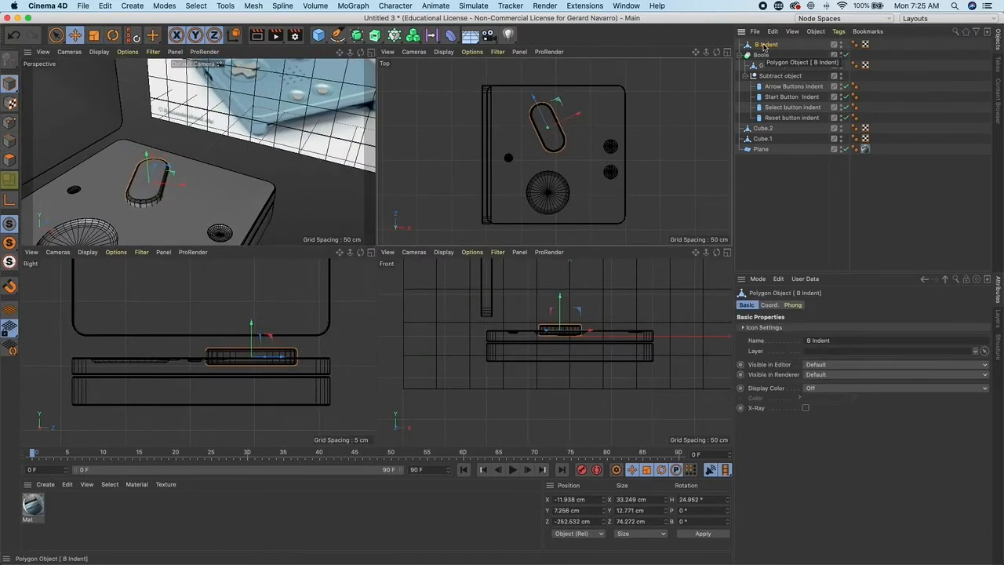
- Rename the slot object A B Indent and place it inside the Subtract object of the Boole
{"action": "double_click", "coordinate": [767, 45]}
{"action": "key", "text": "Return"}
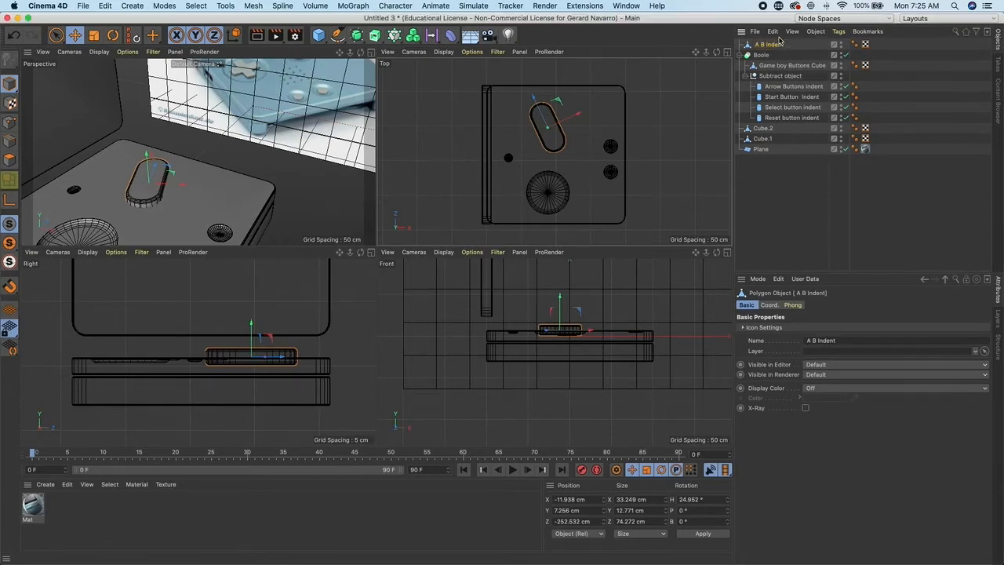
{"action": "left_click_drag", "start_coordinate": [767, 46], "coordinate": [802, 65]}
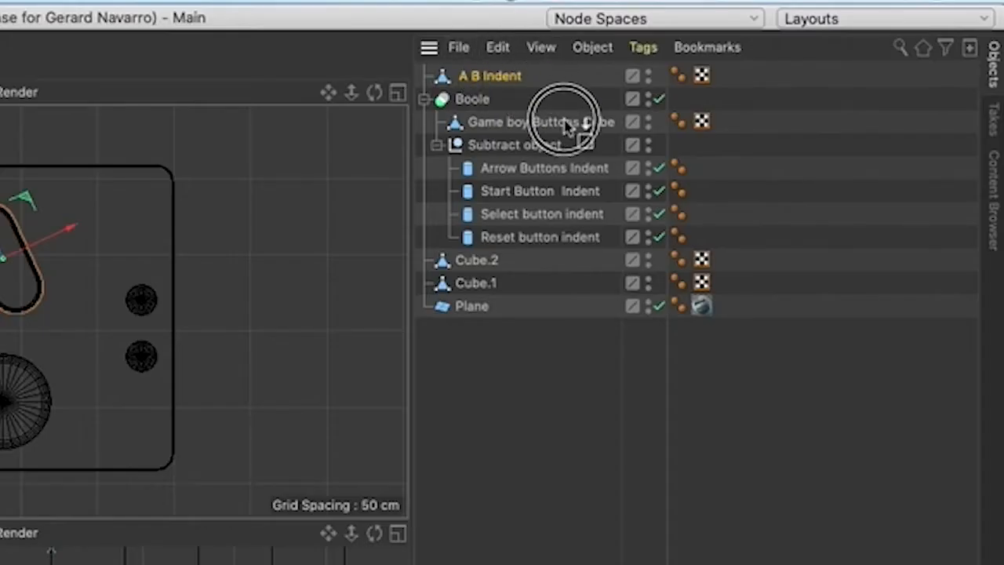
{"action": "left_click_drag", "start_coordinate": [566, 125], "coordinate": [517, 157]}
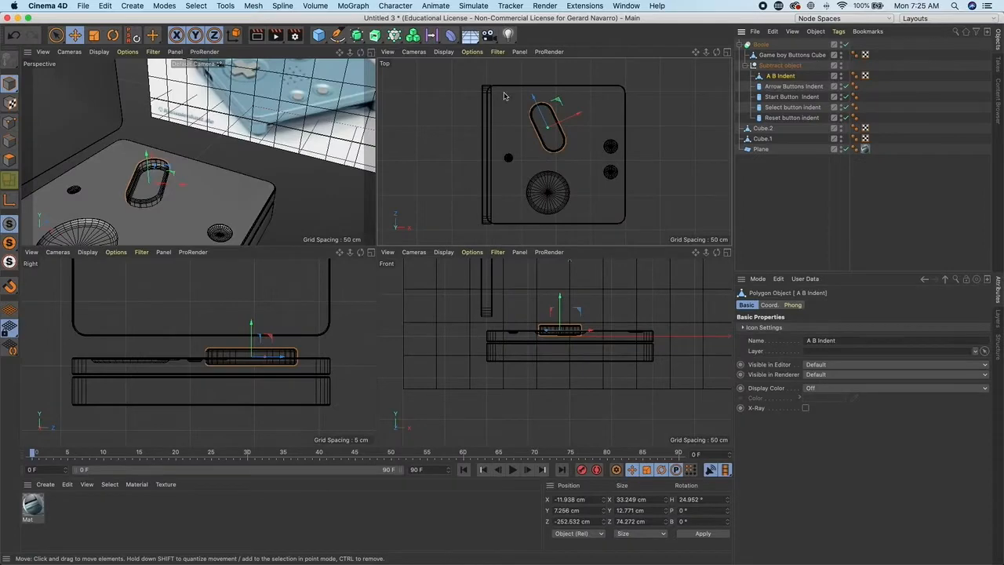
- Examine the new A B indent cut into the button panel from several angles
{"action": "left_click", "coordinate": [310, 169]}
{"action": "left_click_drag", "start_coordinate": [309, 180], "coordinate": [309, 159], "text": "alt"}
{"action": "right_click_drag", "start_coordinate": [309, 160], "coordinate": [428, 129], "text": "alt"}
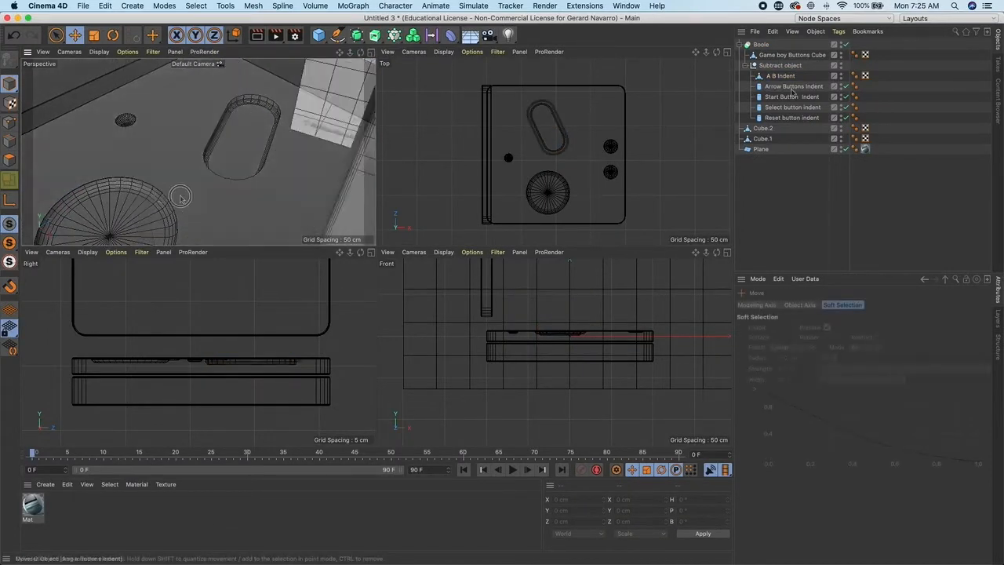
{"action": "right_click_drag", "start_coordinate": [180, 195], "coordinate": [218, 186], "text": "alt"}
{"action": "middle_click", "coordinate": [220, 185]}
{"action": "left_click_drag", "start_coordinate": [393, 179], "coordinate": [466, 177], "text": "alt"}
{"action": "left_click_drag", "start_coordinate": [529, 188], "coordinate": [499, 236], "text": "alt"}
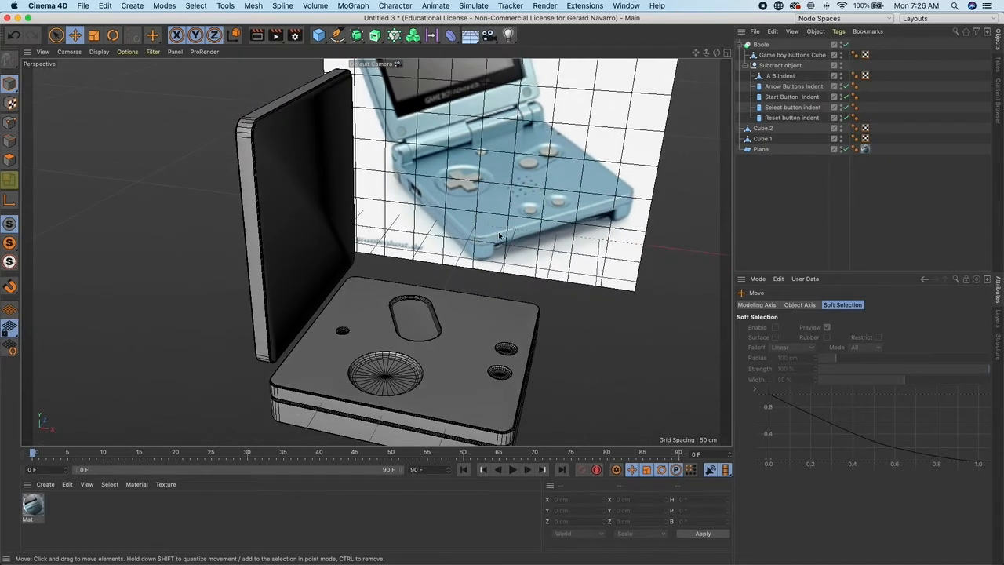
{"action": "left_click", "coordinate": [777, 66]}
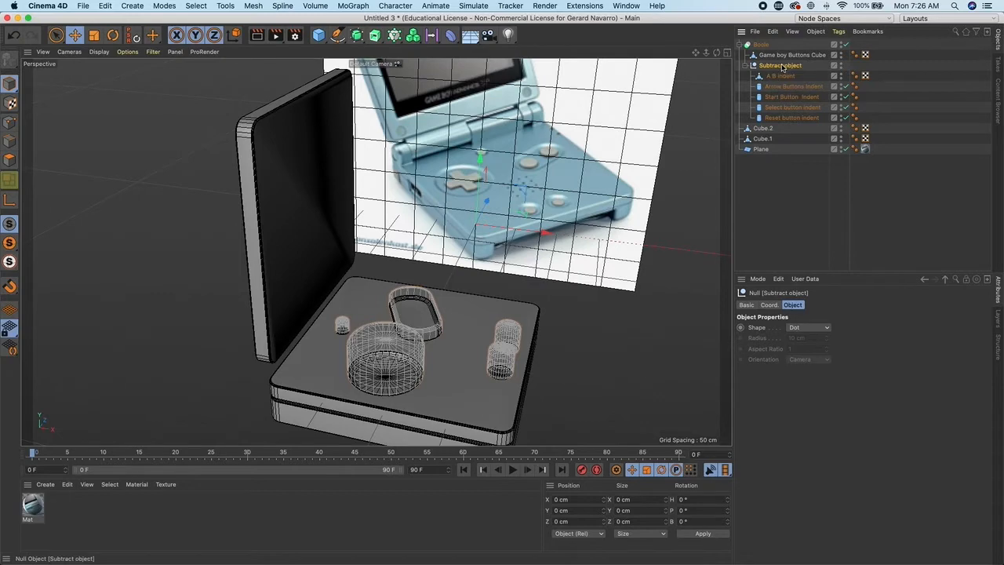
{"action": "middle_click_drag", "start_coordinate": [551, 181], "coordinate": [454, 207], "text": "alt"}
{"action": "right_click_drag", "start_coordinate": [454, 207], "coordinate": [478, 235], "text": "alt"}
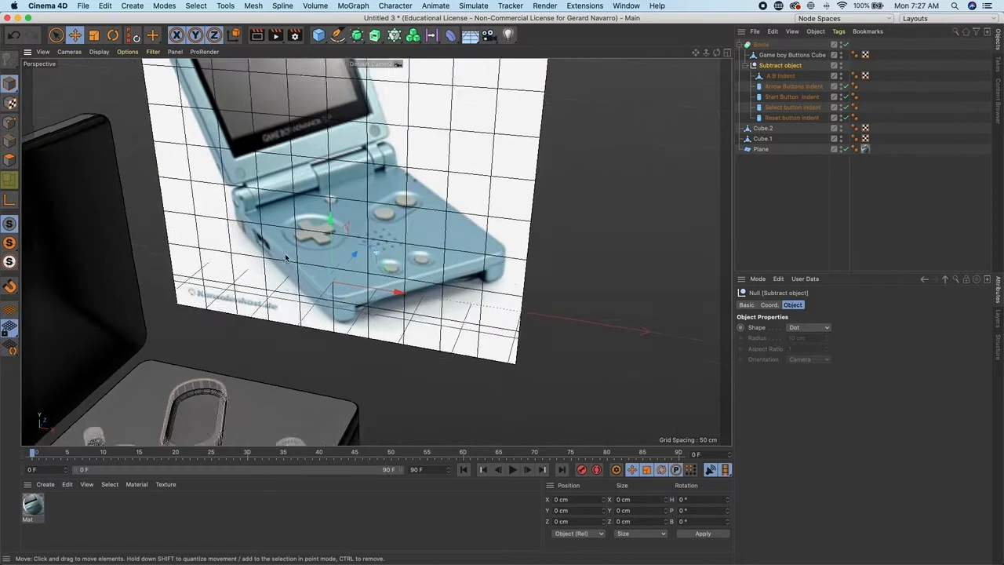
{"action": "right_click_drag", "start_coordinate": [348, 276], "coordinate": [314, 279], "text": "alt"}
{"action": "left_click", "coordinate": [445, 361]}
{"action": "right_click_drag", "start_coordinate": [374, 311], "coordinate": [464, 326], "text": "alt"}
{"action": "middle_click_drag", "start_coordinate": [409, 206], "coordinate": [381, 243], "text": "alt"}
{"action": "right_click_drag", "start_coordinate": [449, 297], "coordinate": [396, 282], "text": "alt"}
{"action": "right_click_drag", "start_coordinate": [436, 316], "coordinate": [405, 300], "text": "alt"}
{"action": "left_click_drag", "start_coordinate": [408, 301], "coordinate": [355, 297], "text": "alt"}
- Add a cylinder and shrink it to a thin pin about 2.1 cm wide and 45.9 cm tall near the speaker area
{"action": "left_click_drag", "start_coordinate": [318, 35], "coordinate": [533, 47]}
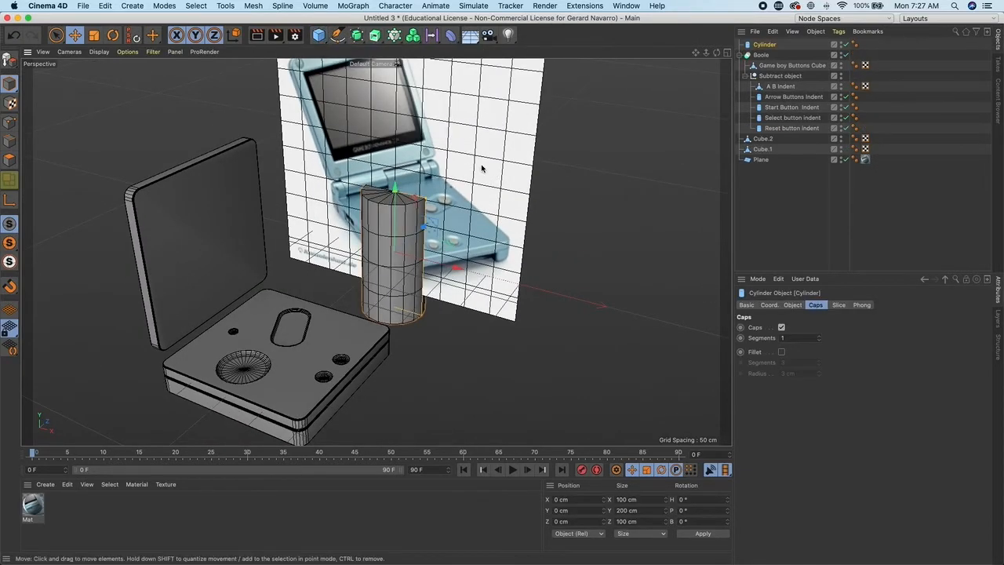
{"action": "middle_click", "coordinate": [494, 161]}
{"action": "middle_click", "coordinate": [547, 136]}
{"action": "right_click_drag", "start_coordinate": [530, 150], "coordinate": [447, 118], "text": "alt"}
{"action": "middle_click_drag", "start_coordinate": [446, 118], "coordinate": [415, 196], "text": "alt"}
{"action": "left_click_drag", "start_coordinate": [492, 93], "coordinate": [505, 224]}
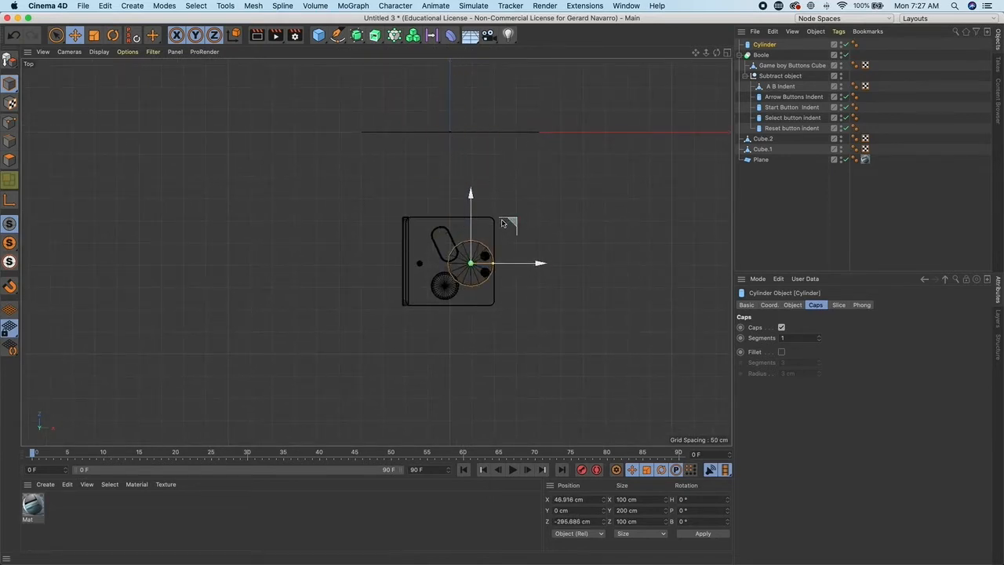
{"action": "scroll", "coordinate": [506, 223], "scroll_direction": "up", "scroll_amount": 8}
{"action": "left_click_drag", "start_coordinate": [534, 290], "coordinate": [382, 288]}
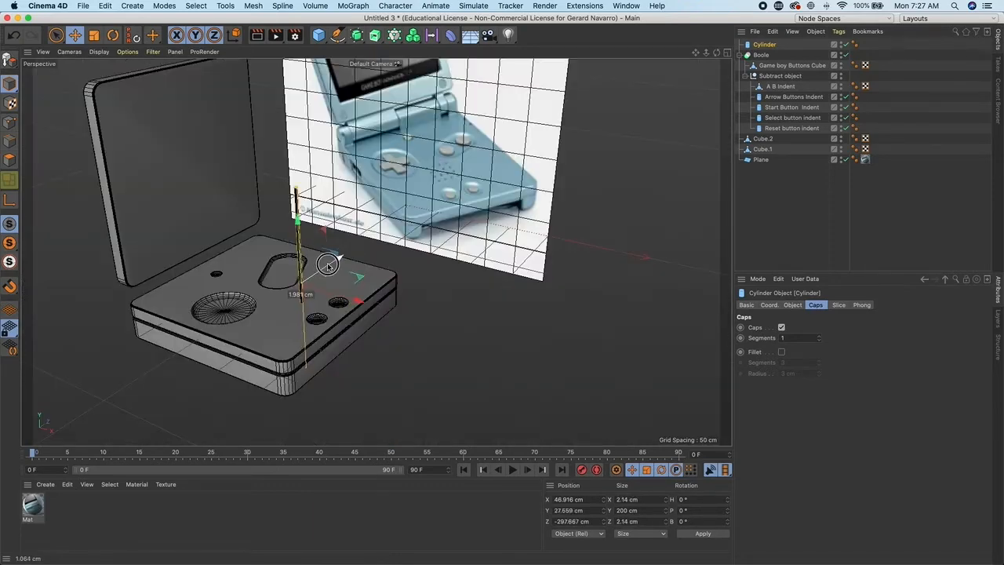
{"action": "left_click_drag", "start_coordinate": [334, 259], "coordinate": [307, 238]}
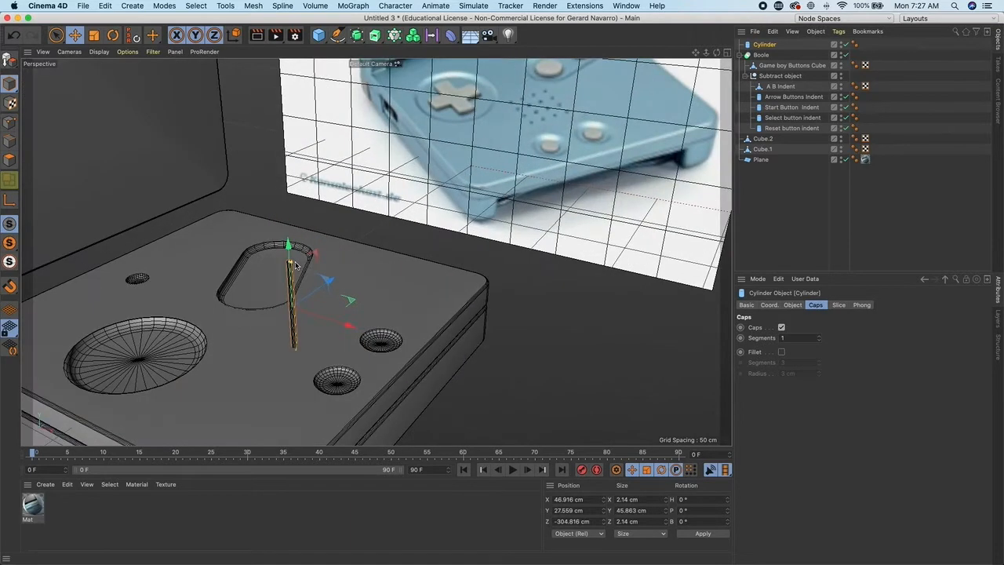
{"action": "left_click_drag", "start_coordinate": [289, 246], "coordinate": [290, 265]}
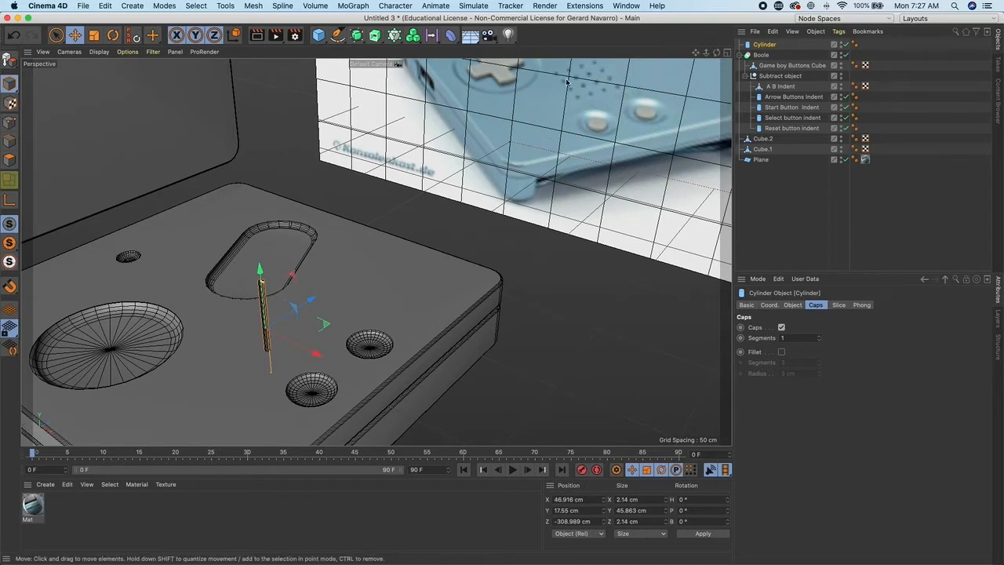
- Add a Cloner and put the cylinder inside it
{"action": "left_click", "coordinate": [394, 36]}
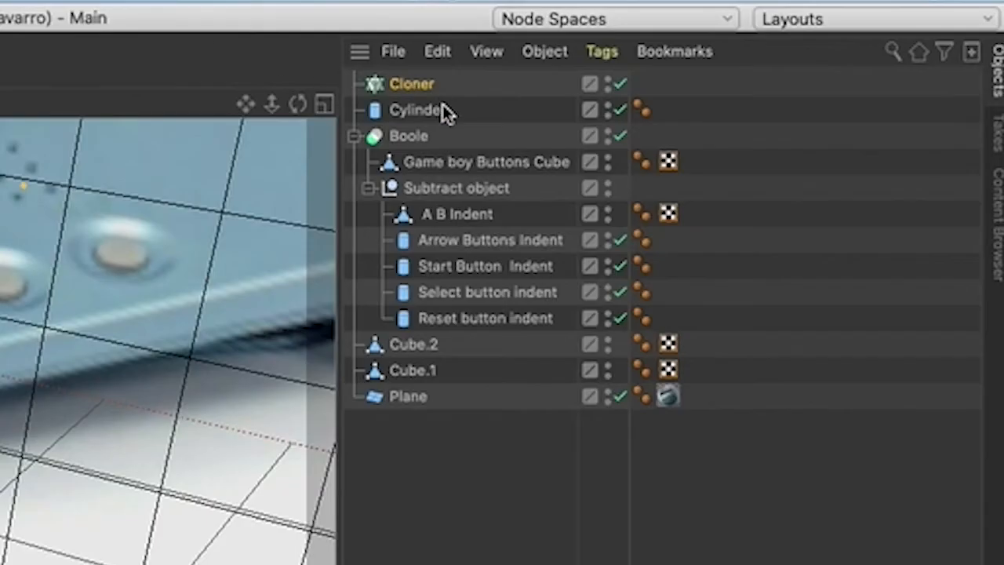
{"action": "left_click_drag", "start_coordinate": [441, 118], "coordinate": [415, 84]}
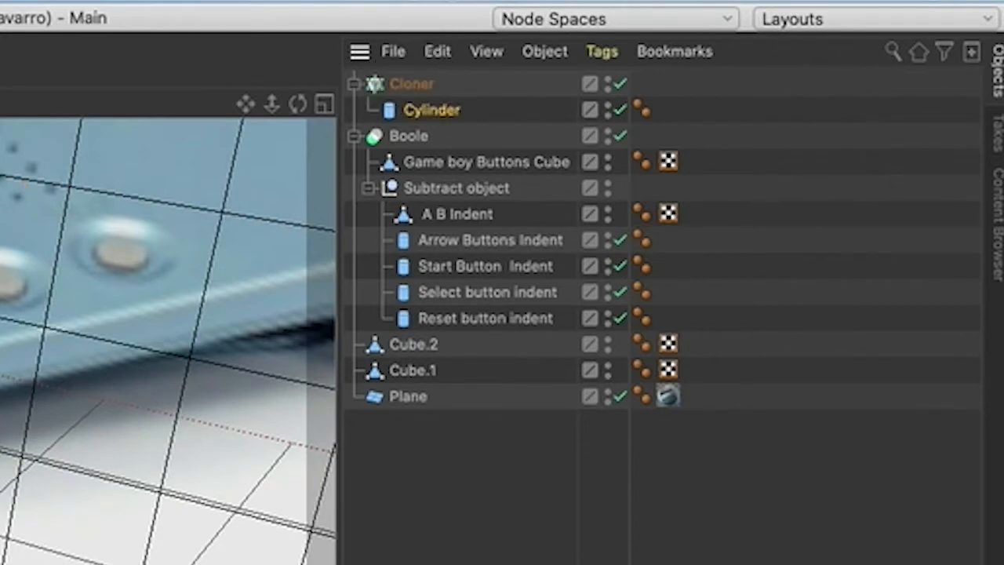
{"action": "scroll", "coordinate": [421, 233], "scroll_direction": "down", "scroll_amount": 5}
{"action": "left_click_drag", "start_coordinate": [421, 233], "coordinate": [484, 220], "text": "alt"}
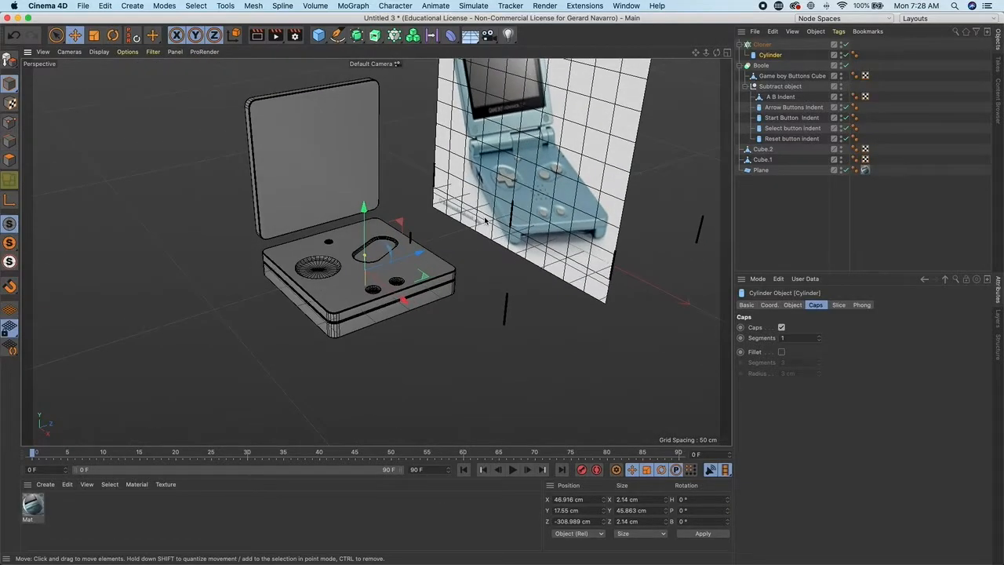
{"action": "middle_click_drag", "start_coordinate": [485, 220], "coordinate": [361, 221], "text": "alt"}
{"action": "scroll", "coordinate": [358, 220], "scroll_direction": "down", "scroll_amount": 5}
{"action": "mouse_move", "coordinate": [357, 219]}
{"action": "left_mouse_down", "text": "alt"}
{"action": "mouse_move", "coordinate": [259, 222]}
{"action": "mouse_move", "coordinate": [504, 197]}
{"action": "mouse_move", "coordinate": [334, 224]}
{"action": "mouse_move", "coordinate": [354, 222]}
{"action": "left_mouse_up", "text": "alt"}
{"action": "right_click_drag", "start_coordinate": [354, 222], "coordinate": [455, 239], "text": "alt"}
{"action": "middle_click_drag", "start_coordinate": [359, 234], "coordinate": [412, 226], "text": "alt"}
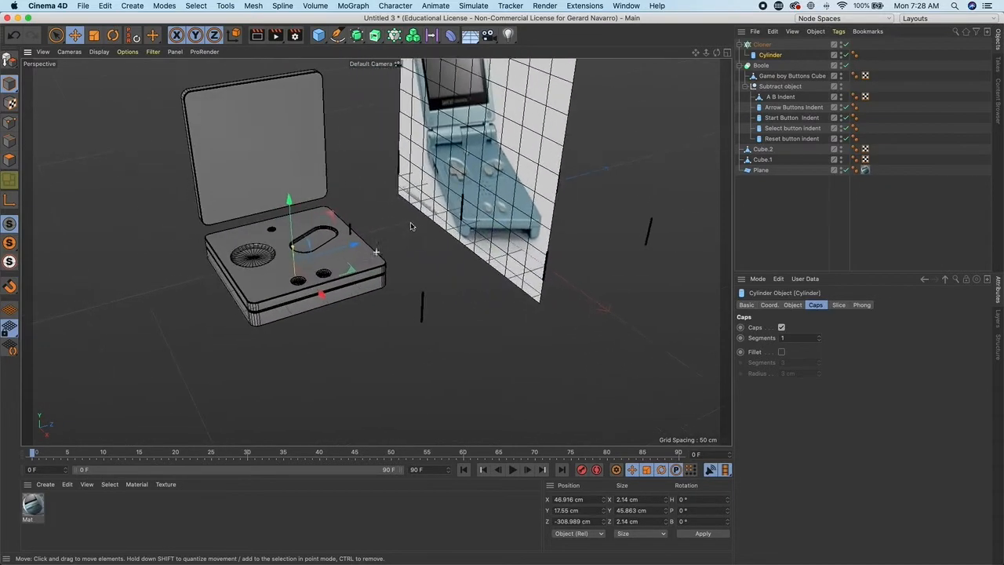
{"action": "left_click_drag", "start_coordinate": [411, 227], "coordinate": [475, 235], "text": "alt"}
{"action": "right_click_drag", "start_coordinate": [475, 235], "coordinate": [565, 235], "text": "alt"}
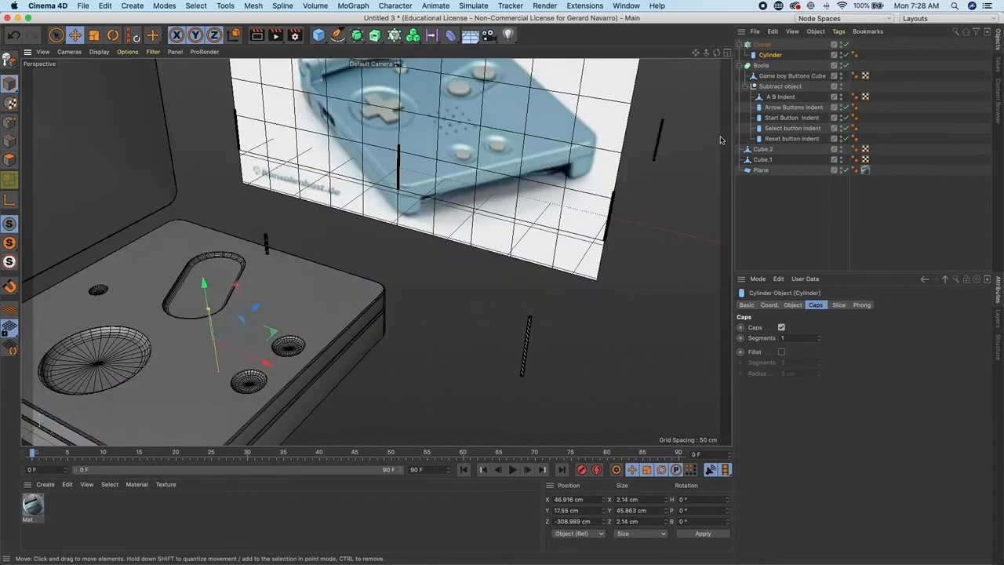
- Set the Cloner's grid size to 10 cm on X and 10 cm on Z
{"action": "left_click", "coordinate": [765, 46]}
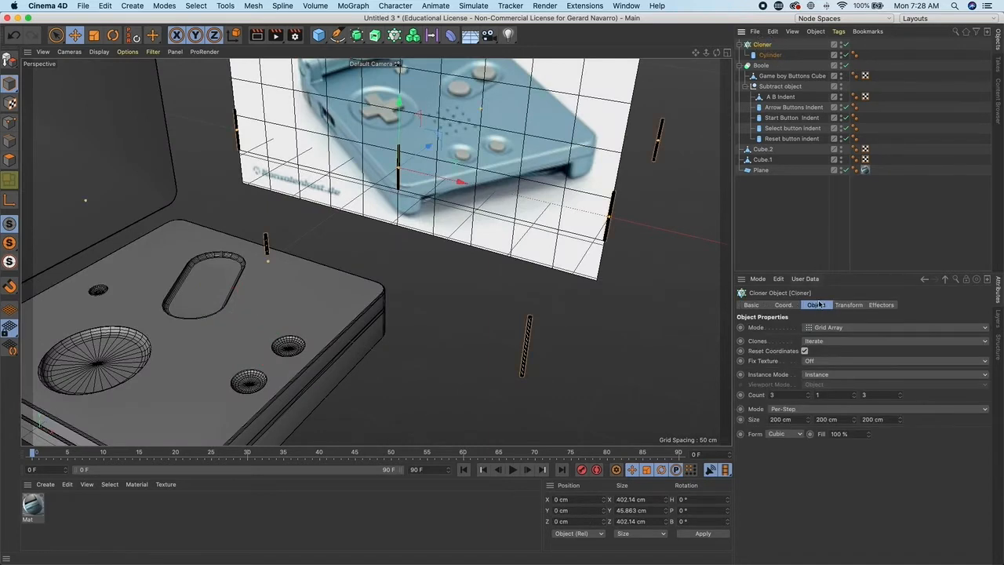
{"action": "left_click", "coordinate": [795, 420]}
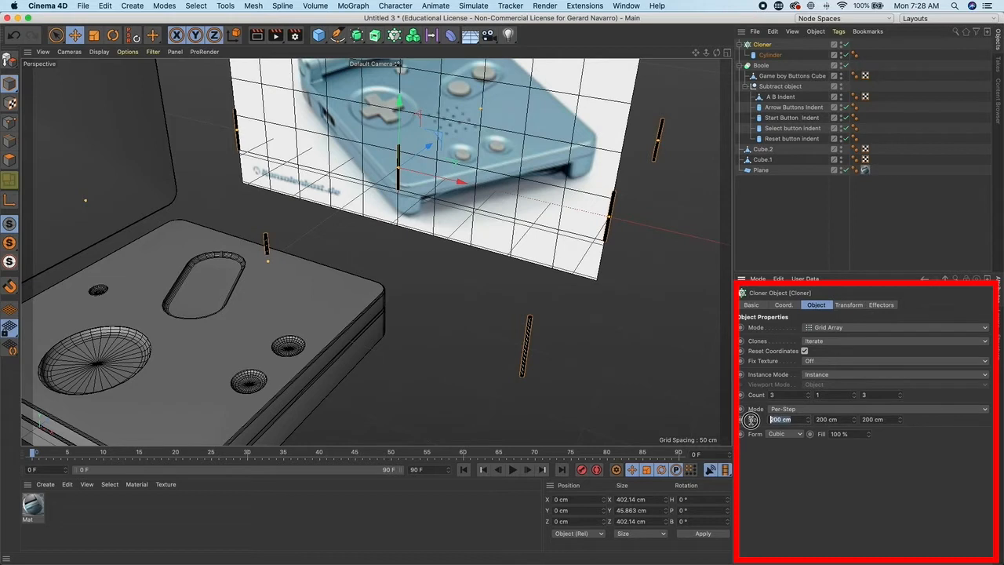
{"action": "type", "text": "10"}
{"action": "key", "text": "Return"}
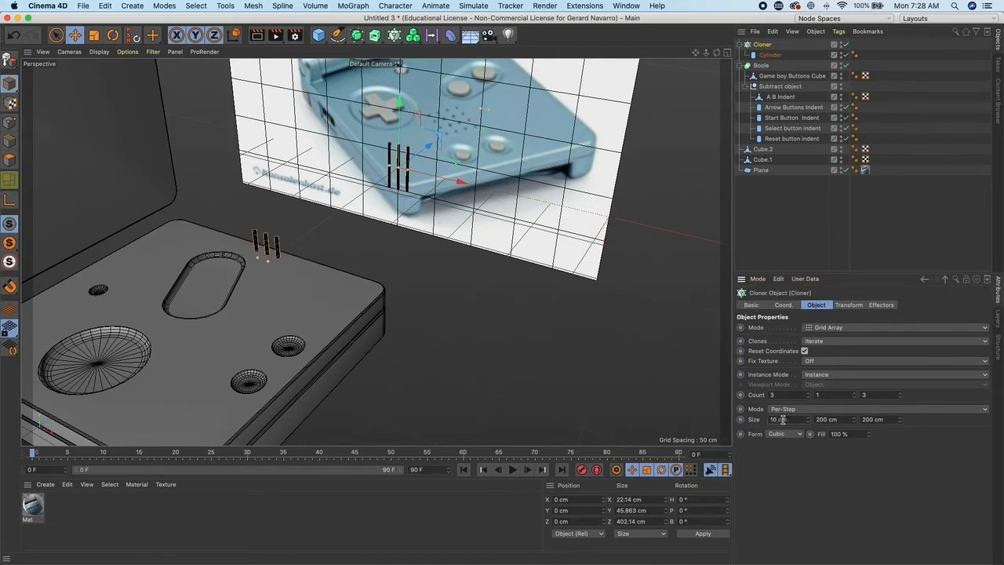
{"action": "left_click", "coordinate": [884, 420]}
{"action": "type", "text": "10"}
{"action": "key", "text": "Return"}
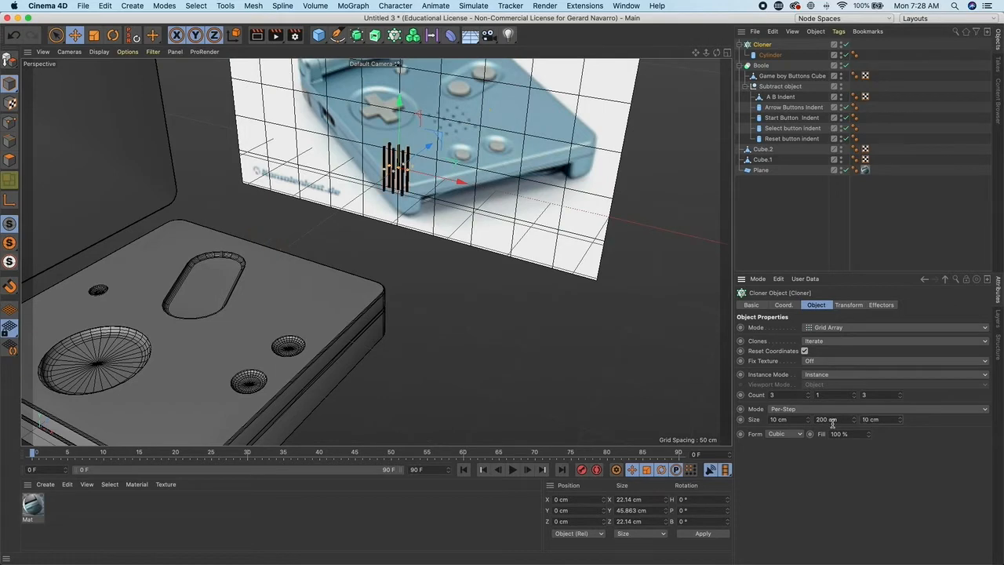
- Move the cloned pin grid onto the speaker area of the button panel
{"action": "left_click_drag", "start_coordinate": [720, 418], "coordinate": [559, 287], "text": "alt"}
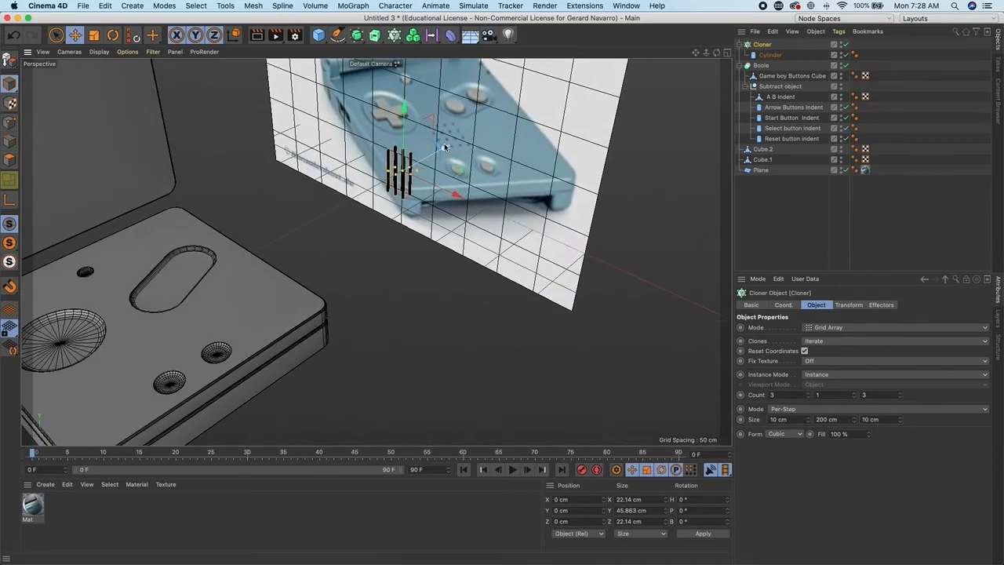
{"action": "left_click_drag", "start_coordinate": [444, 150], "coordinate": [195, 302]}
{"action": "left_click_drag", "start_coordinate": [174, 352], "coordinate": [213, 386]}
{"action": "middle_click_drag", "start_coordinate": [231, 355], "coordinate": [354, 323], "text": "alt"}
{"action": "right_click_drag", "start_coordinate": [354, 324], "coordinate": [452, 349], "text": "alt"}
{"action": "middle_click_drag", "start_coordinate": [451, 349], "coordinate": [533, 340], "text": "alt"}
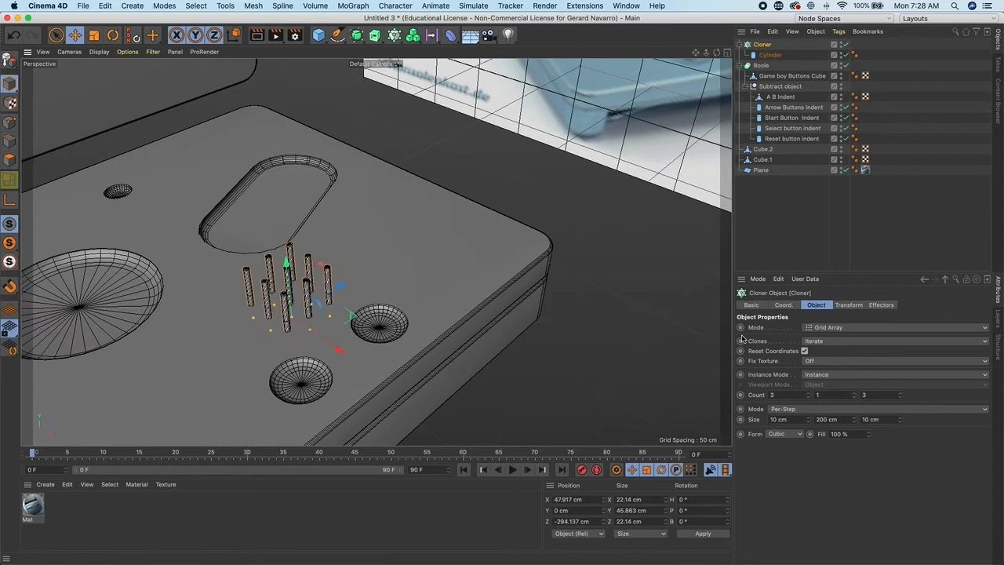
- Set the Cloner's count to 4 on X and 4 on Z, then reposition the pin grid over the speaker area
{"action": "left_click", "coordinate": [810, 394]}
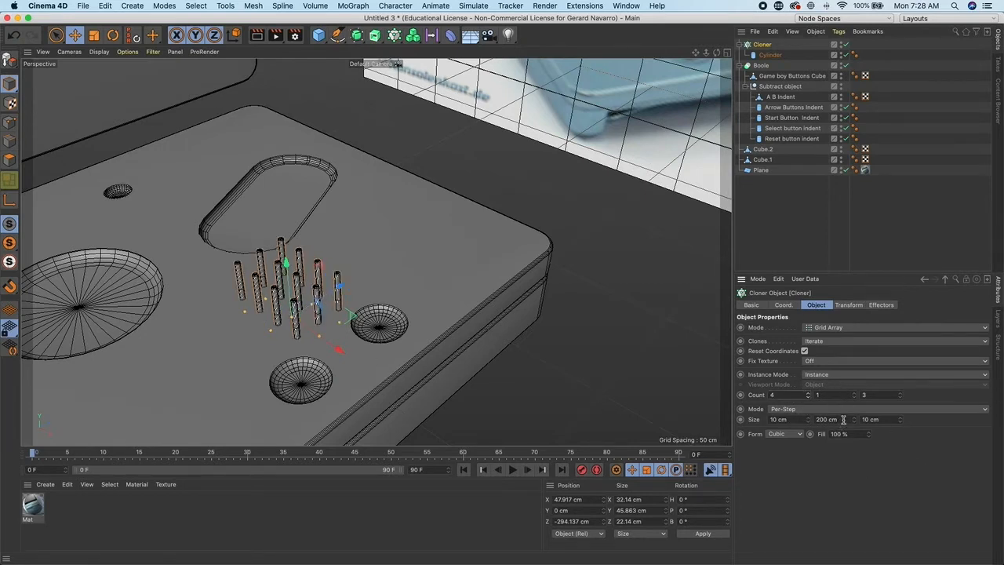
{"action": "left_click", "coordinate": [899, 393]}
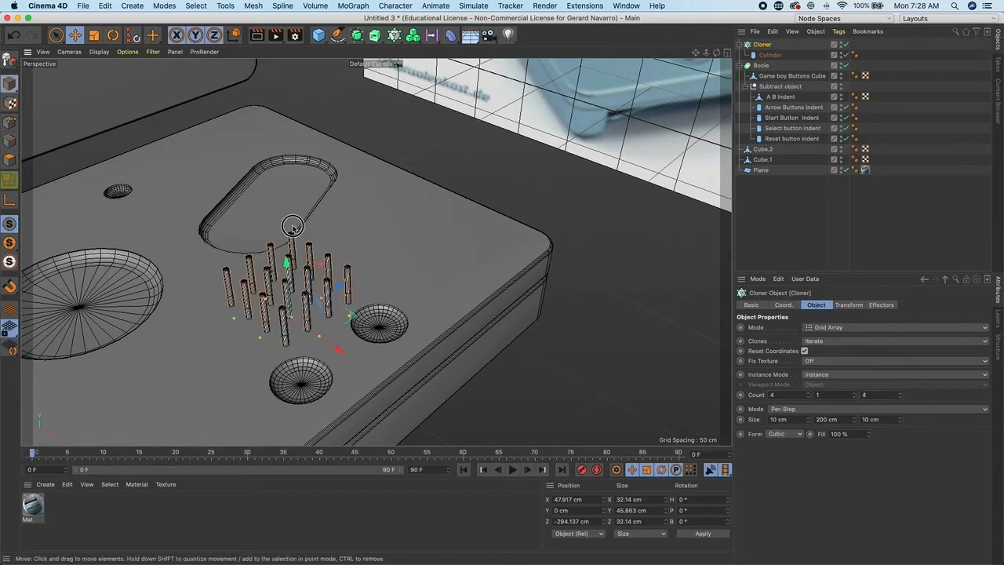
{"action": "scroll", "coordinate": [383, 257], "scroll_direction": "up", "scroll_amount": 3}
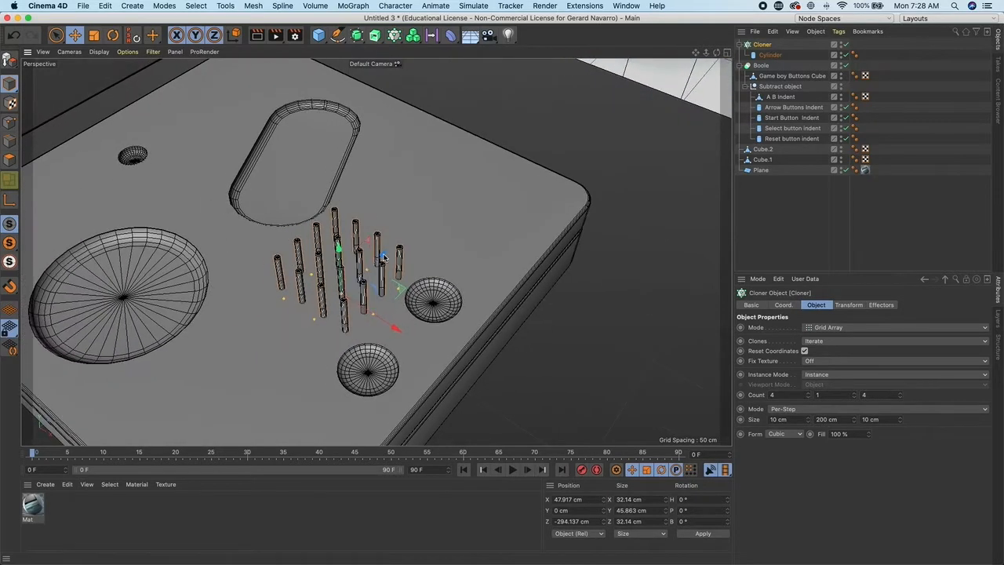
{"action": "left_click_drag", "start_coordinate": [384, 257], "coordinate": [321, 282]}
{"action": "left_click_drag", "start_coordinate": [396, 340], "coordinate": [385, 337]}
{"action": "left_click_drag", "start_coordinate": [385, 337], "coordinate": [318, 283], "text": "alt"}
{"action": "left_click_drag", "start_coordinate": [315, 261], "coordinate": [310, 200]}
{"action": "left_click_drag", "start_coordinate": [314, 202], "coordinate": [355, 253], "text": "alt"}
{"action": "left_click_drag", "start_coordinate": [378, 245], "coordinate": [377, 246]}
{"action": "left_click_drag", "start_coordinate": [348, 258], "coordinate": [462, 203], "text": "alt"}
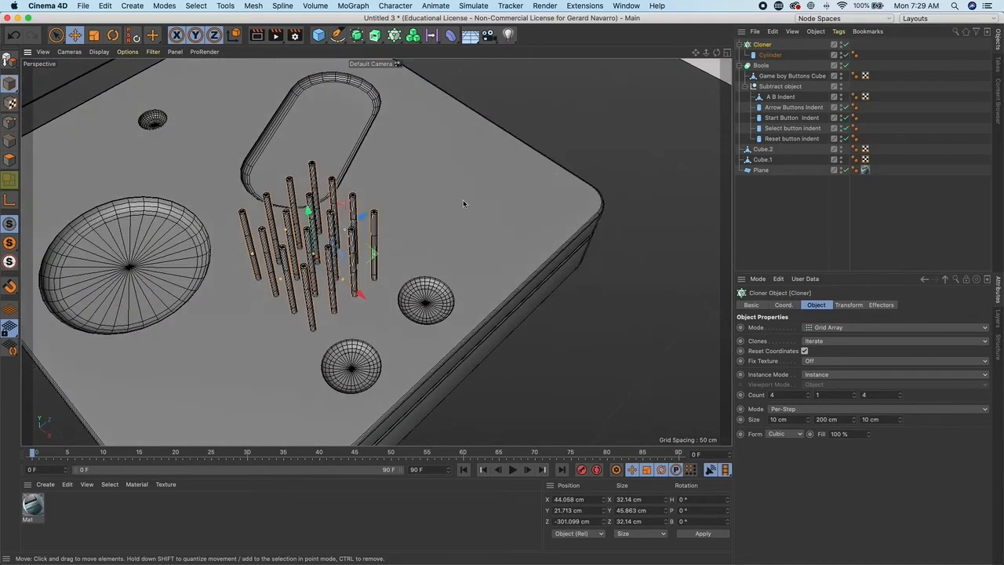
{"action": "left_click", "coordinate": [740, 45]}
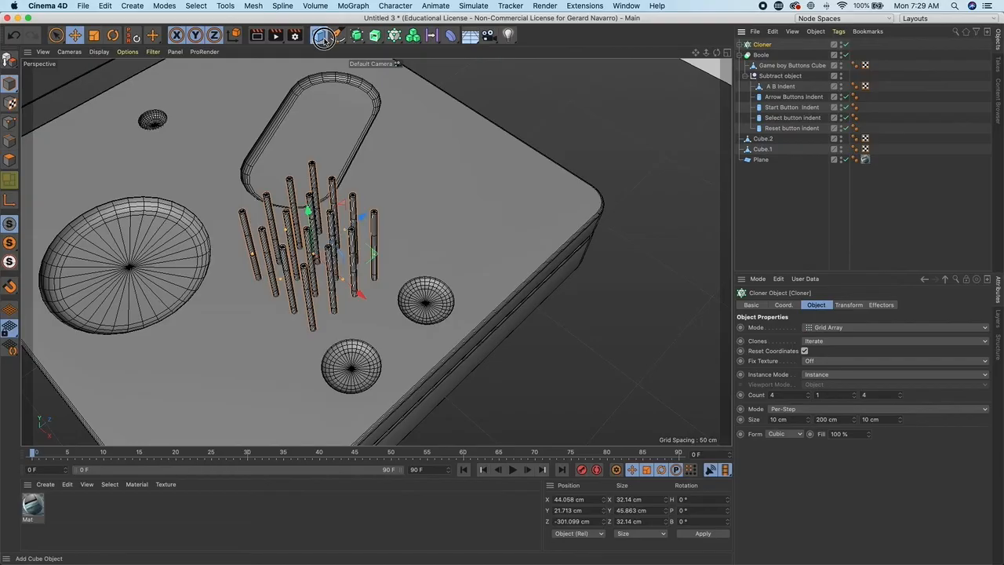
- Add a Null object and place the Cloner inside it
{"action": "left_click", "coordinate": [317, 35]}
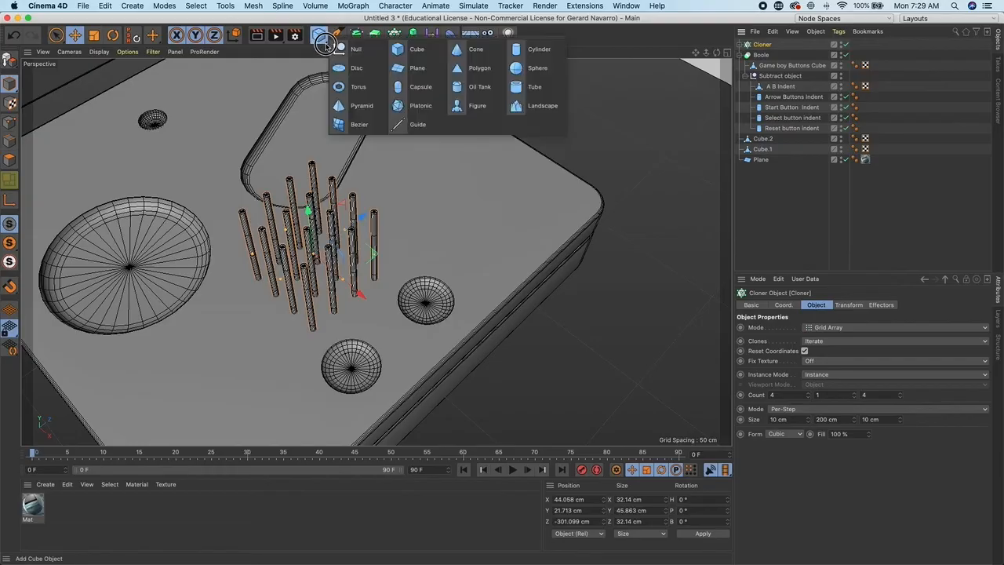
{"action": "left_click", "coordinate": [340, 48]}
{"action": "left_click_drag", "start_coordinate": [757, 57], "coordinate": [757, 48]}
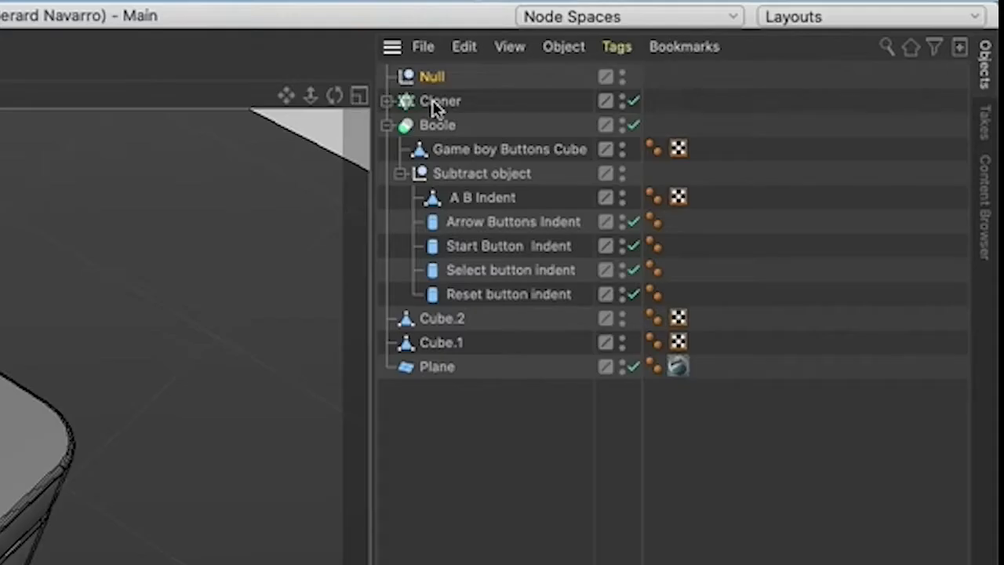
{"action": "left_click_drag", "start_coordinate": [429, 83], "coordinate": [439, 85]}
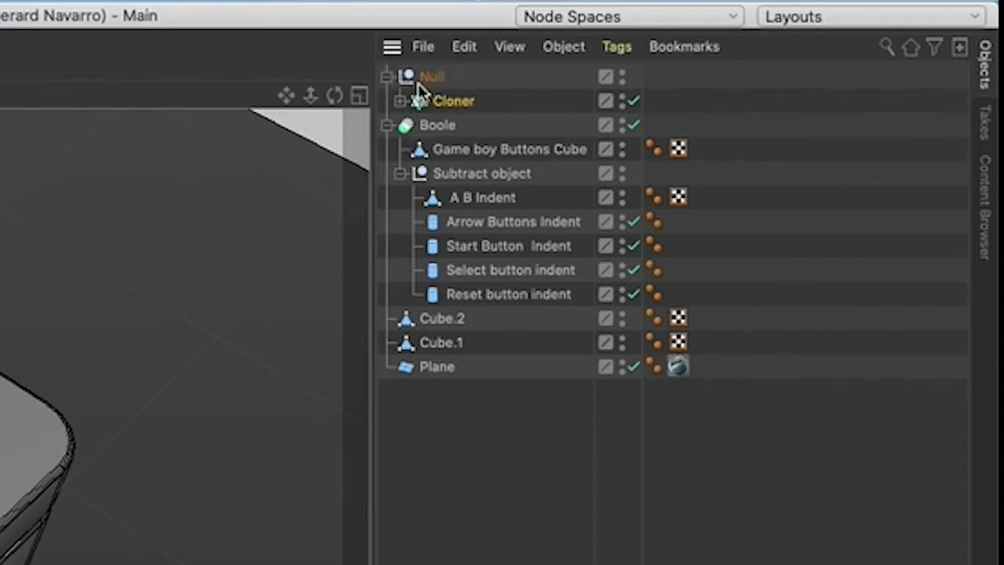
{"action": "left_click", "coordinate": [386, 77]}
{"action": "left_click", "coordinate": [386, 78]}
{"action": "left_click", "coordinate": [430, 77]}
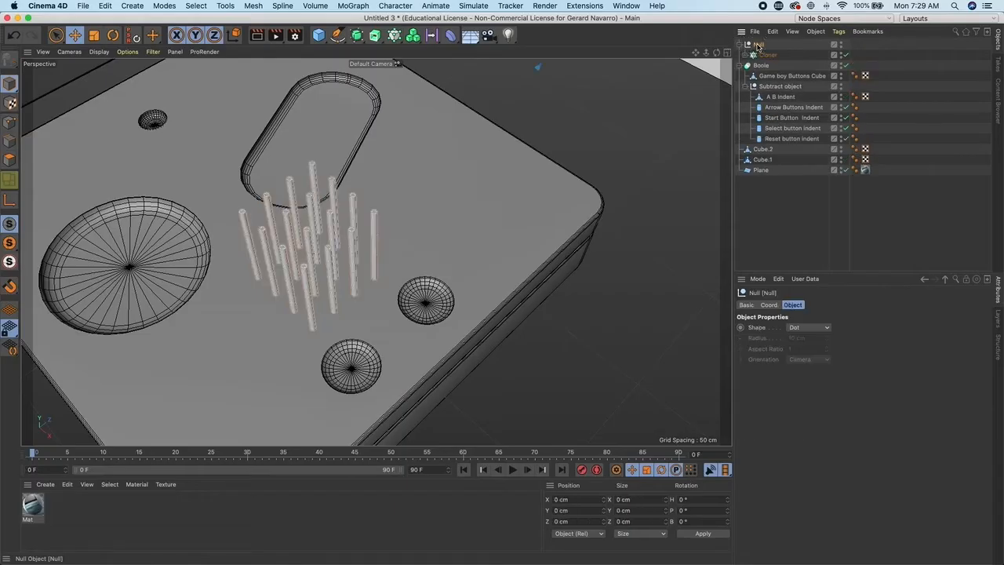
- Rename the Null object to "Speaker holes"
{"action": "double_click", "coordinate": [757, 45]}
{"action": "type", "text": "Sp"}
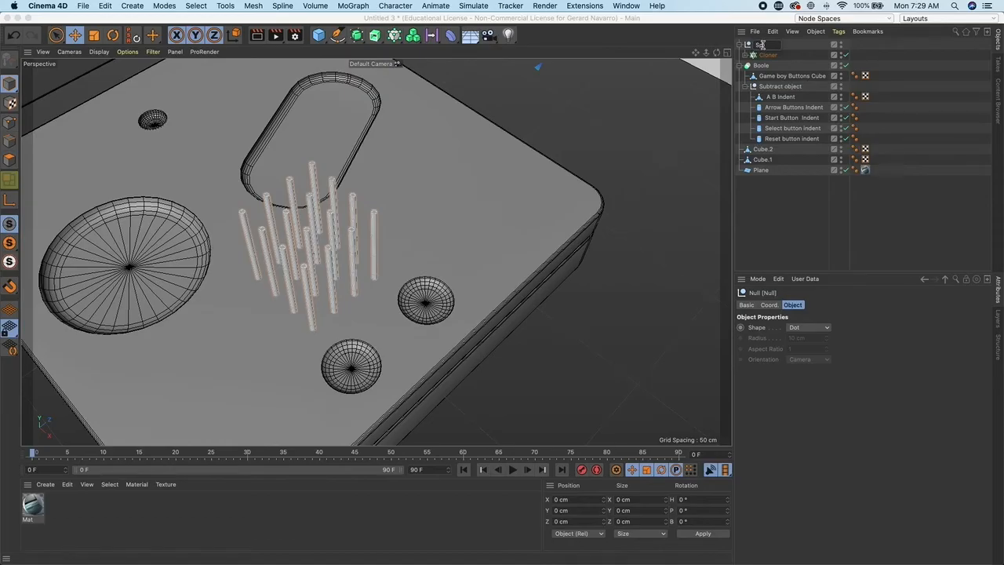
{"action": "type", "text": "eaker holes"}
{"action": "key", "text": "Return"}
- Move the Speaker holes null into the Subtract object so the pins cut holes into the button panel
{"action": "left_click", "coordinate": [739, 45]}
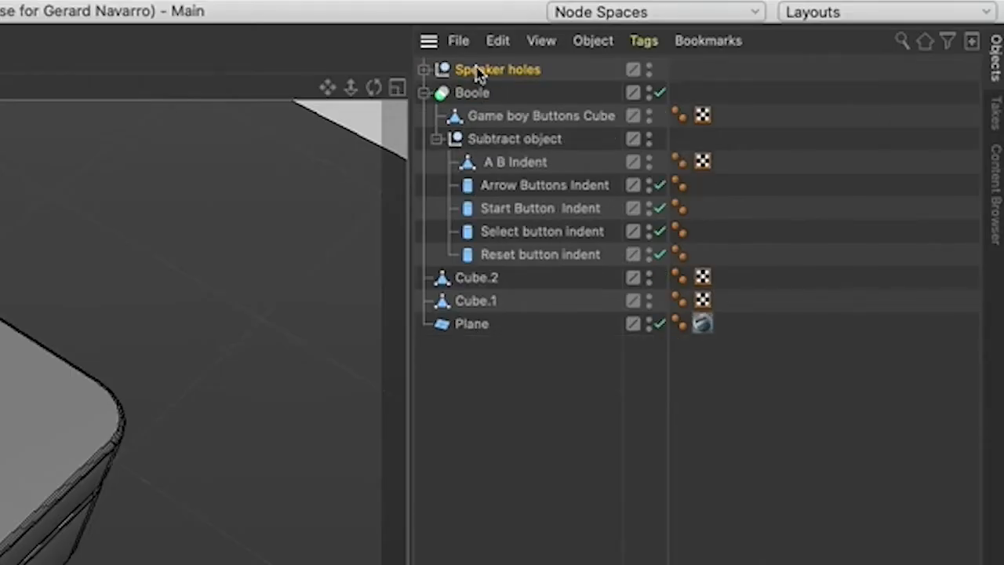
{"action": "left_click_drag", "start_coordinate": [476, 70], "coordinate": [549, 100]}
{"action": "left_click_drag", "start_coordinate": [545, 149], "coordinate": [520, 148]}
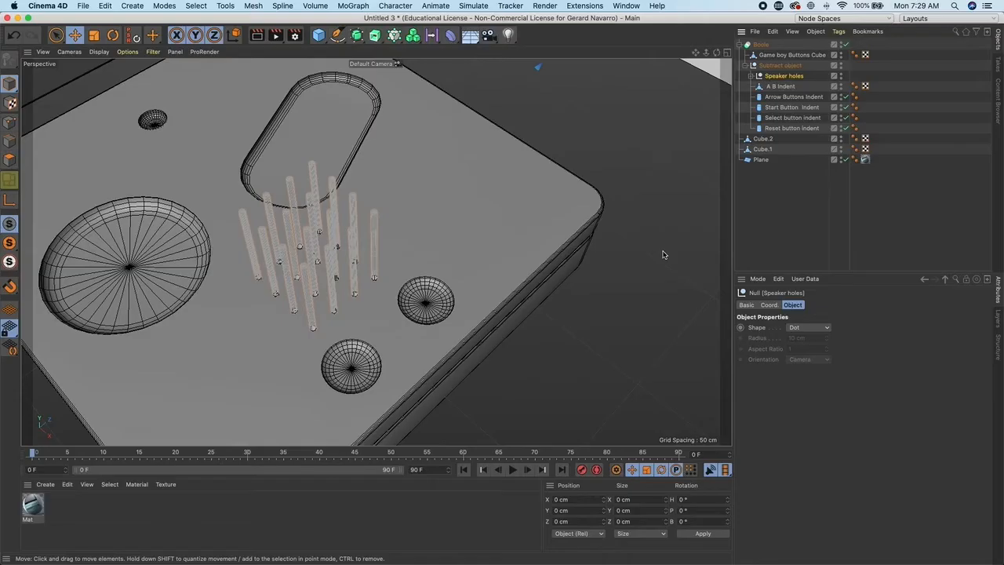
{"action": "left_click", "coordinate": [659, 244]}
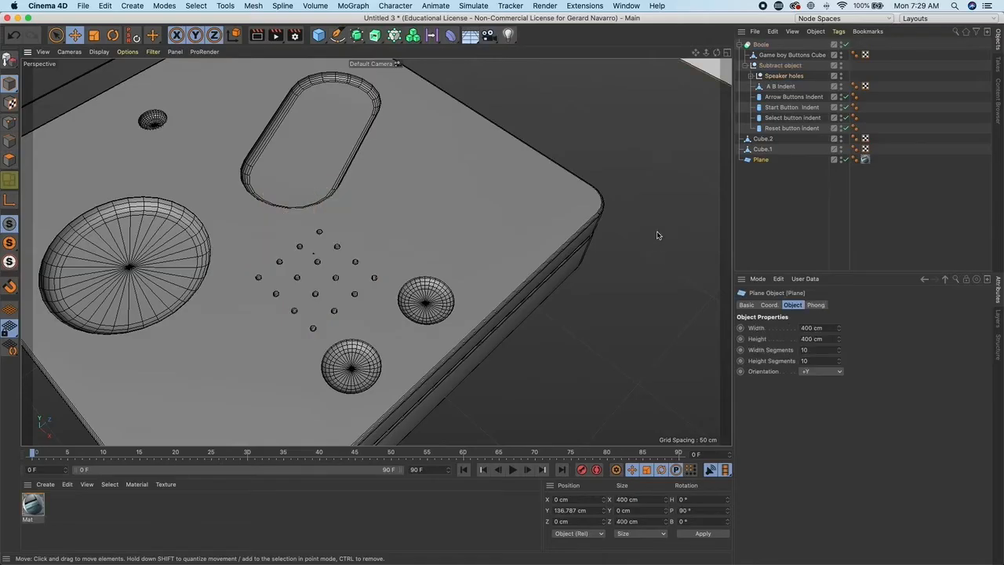
- Orbit around the model to inspect the speaker holes on the button panel
{"action": "left_click_drag", "start_coordinate": [646, 217], "coordinate": [675, 192], "text": "alt"}
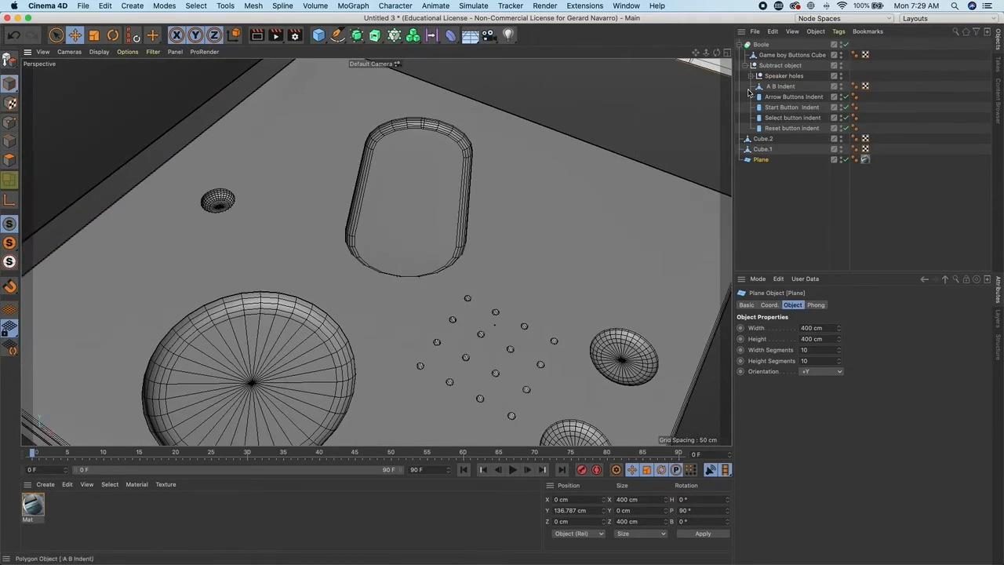
{"action": "left_click_drag", "start_coordinate": [604, 217], "coordinate": [447, 269], "text": "alt"}
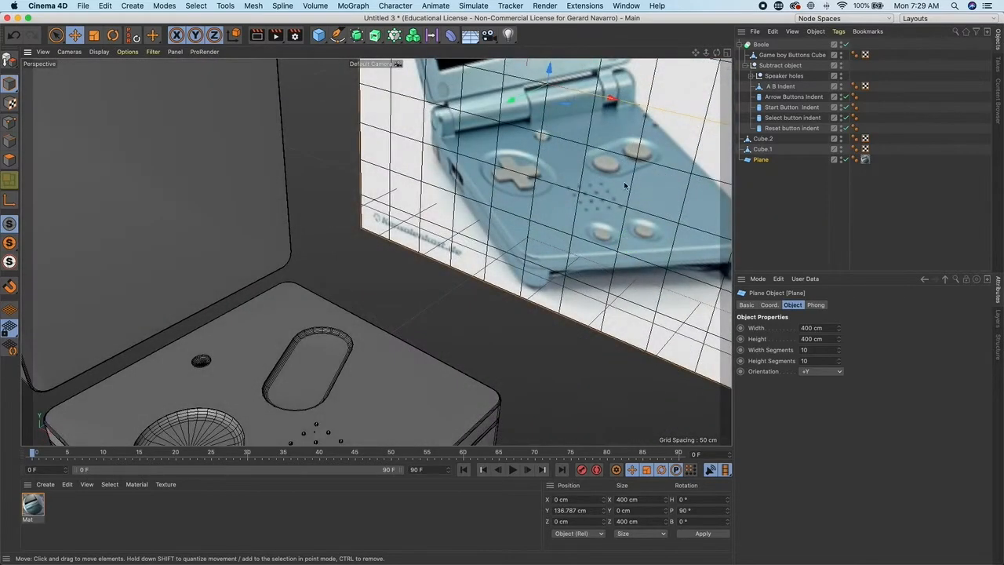
{"action": "left_click_drag", "start_coordinate": [625, 186], "coordinate": [509, 208], "text": "alt"}
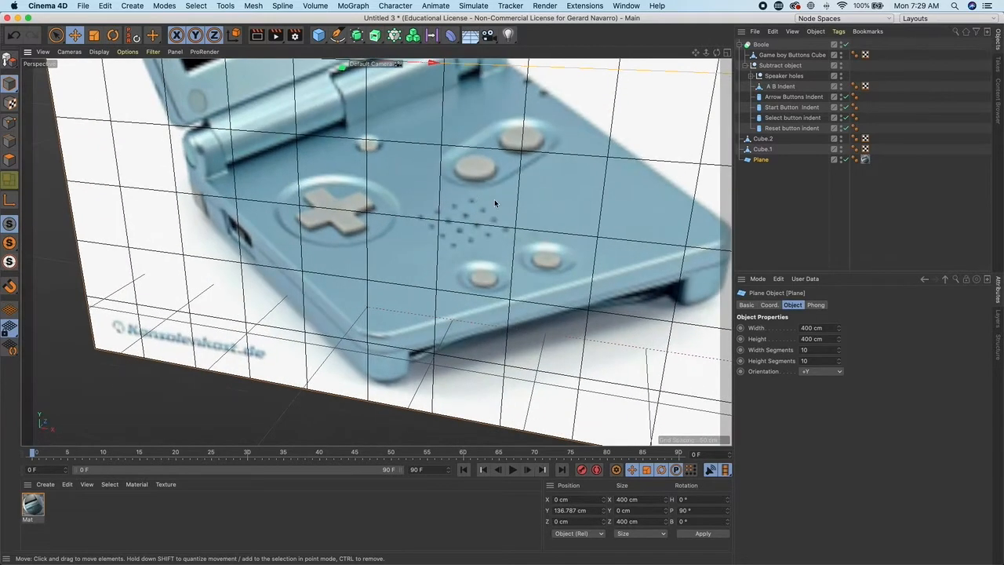
{"action": "right_click_drag", "start_coordinate": [494, 245], "coordinate": [382, 222], "text": "alt"}
{"action": "right_click_drag", "start_coordinate": [534, 277], "coordinate": [480, 270], "text": "alt"}
{"action": "left_click_drag", "start_coordinate": [480, 270], "coordinate": [410, 267], "text": "alt"}
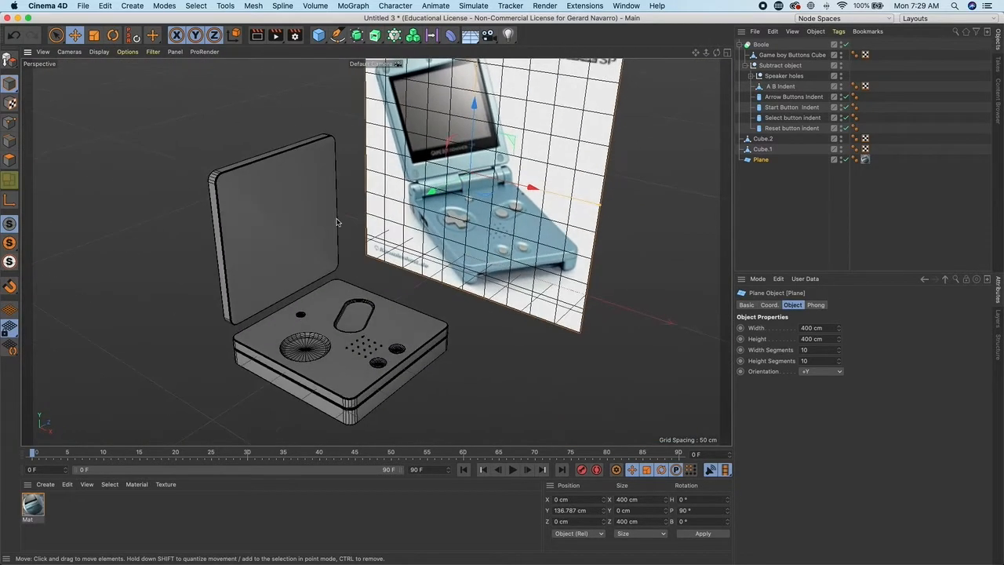
- Add a new cylinder to the scene, discarding an accidentally added cube
{"action": "left_click", "coordinate": [318, 35]}
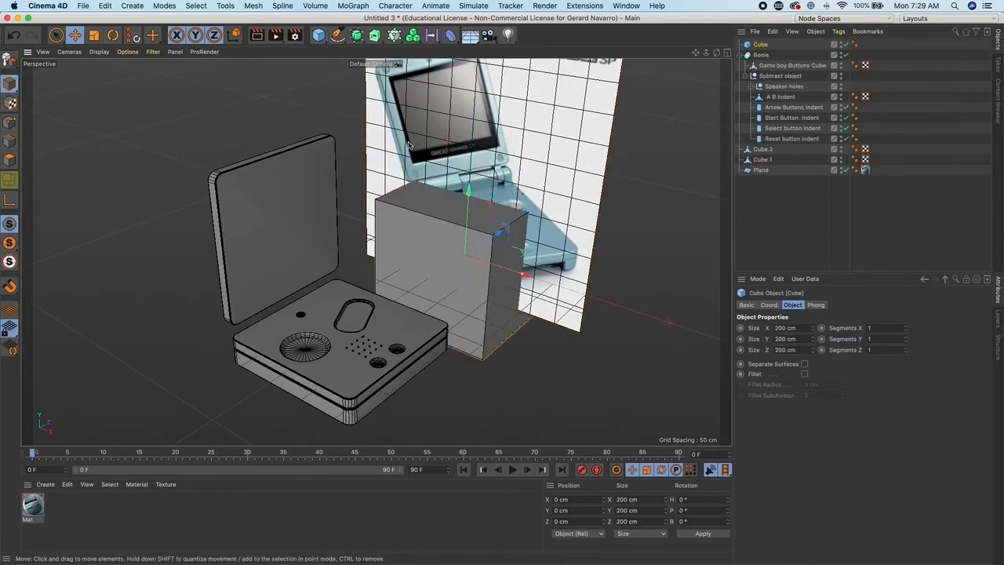
{"action": "key", "text": "Delete"}
{"action": "left_click_drag", "start_coordinate": [318, 35], "coordinate": [415, 60]}
{"action": "left_click_drag", "start_coordinate": [415, 59], "coordinate": [538, 50]}
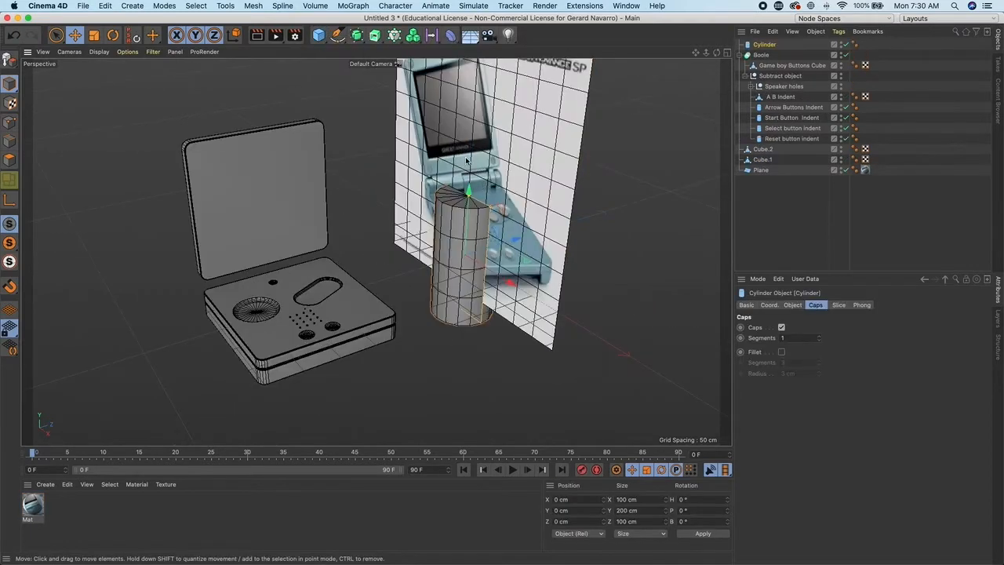
- Switch the viewport to the four-view layout with perspective, top, right and front views
{"action": "middle_click", "coordinate": [471, 149]}
{"action": "middle_click", "coordinate": [562, 117]}
{"action": "right_click_drag", "start_coordinate": [562, 117], "coordinate": [398, 108], "text": "alt"}
{"action": "left_click_drag", "start_coordinate": [432, 87], "coordinate": [442, 279]}
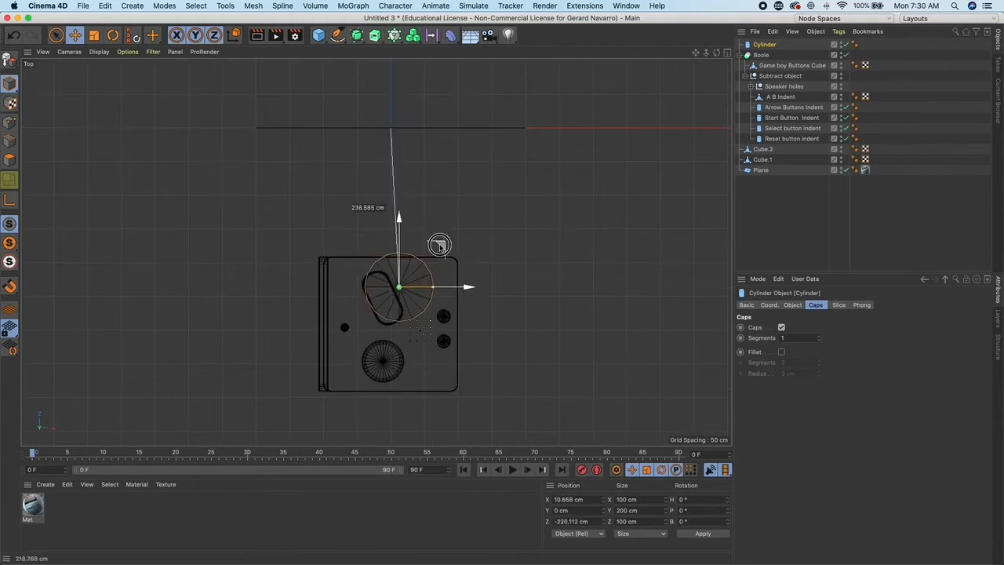
{"action": "middle_click", "coordinate": [222, 161]}
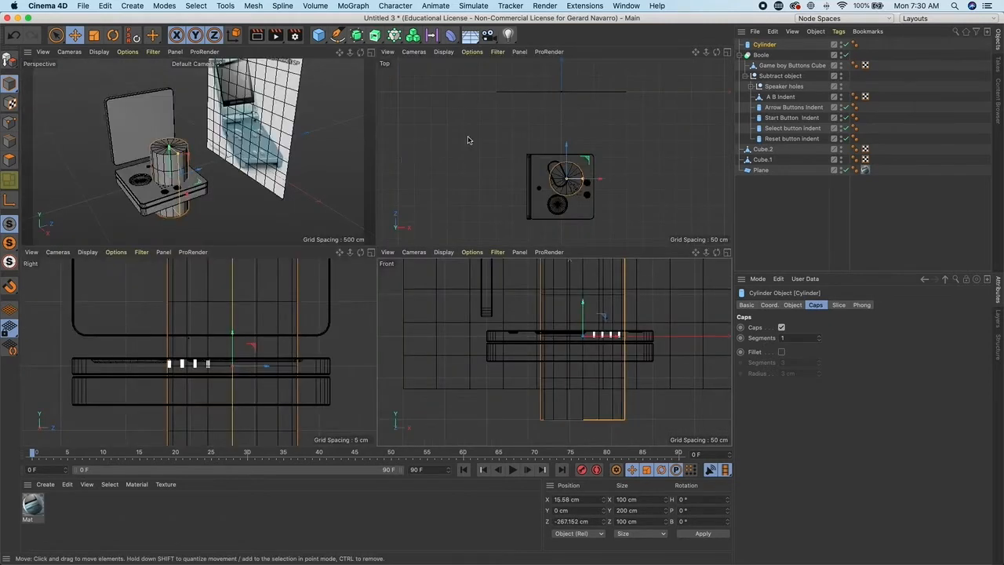
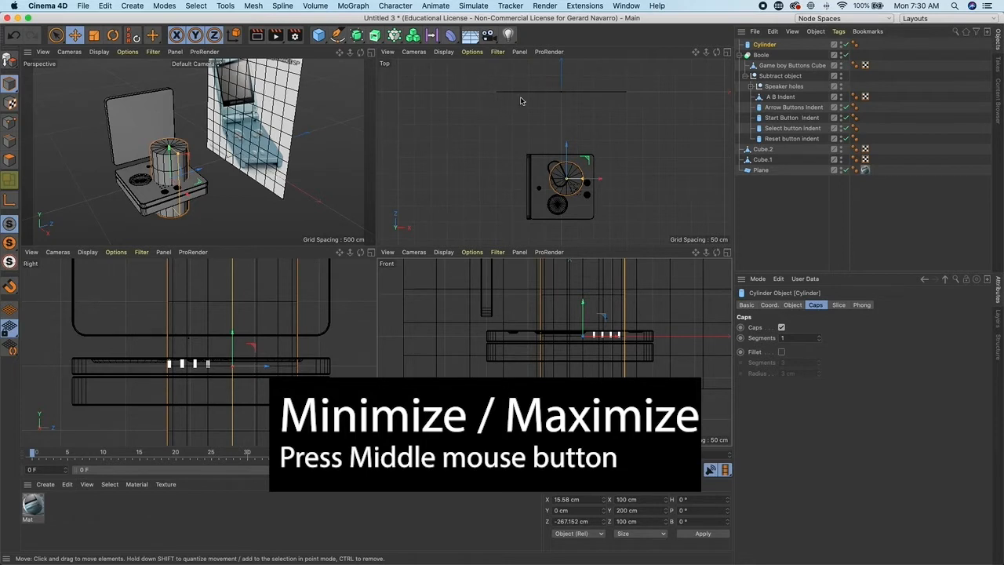
- Scale the new cylinder down to about 26.8 cm wide and place it in the upper end of the A/B button slot
{"action": "scroll", "coordinate": [549, 134], "scroll_direction": "up", "scroll_amount": 2}
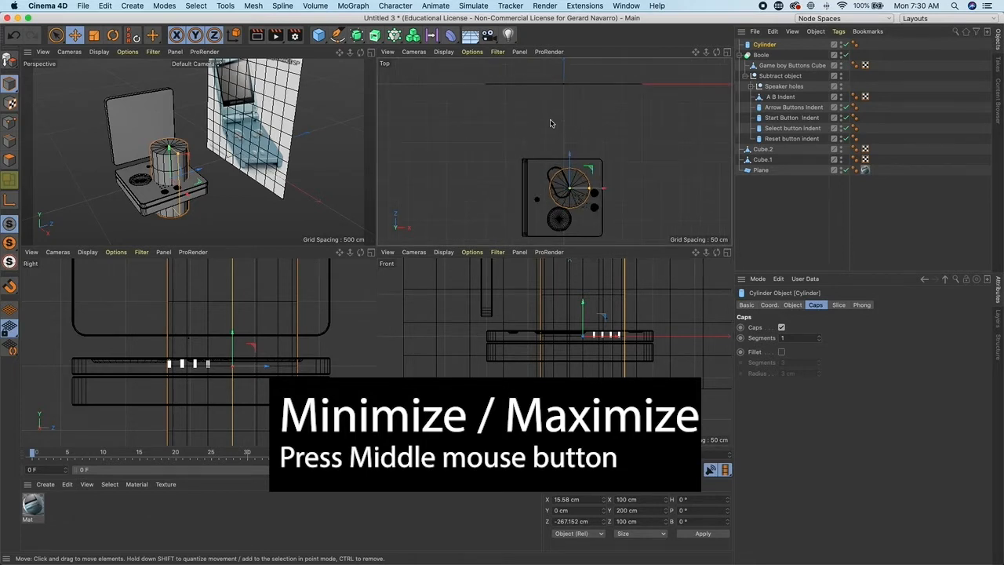
{"action": "middle_click", "coordinate": [551, 122]}
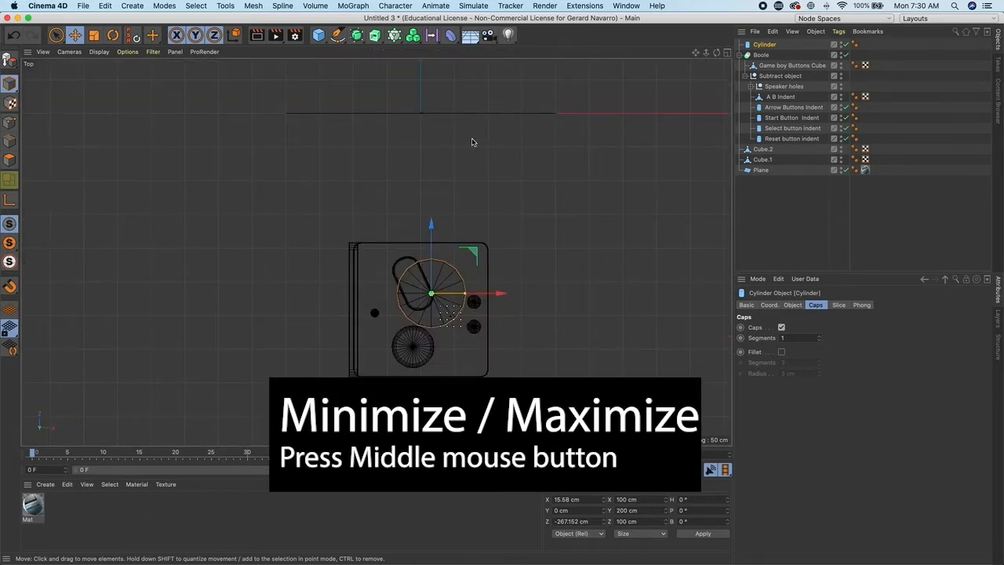
{"action": "middle_click", "coordinate": [521, 130]}
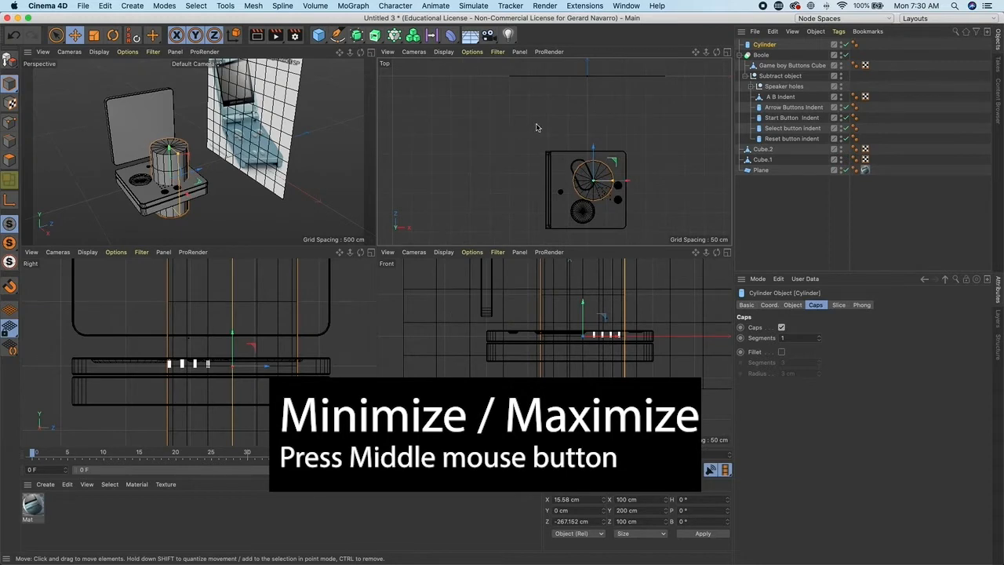
{"action": "middle_click", "coordinate": [244, 131]}
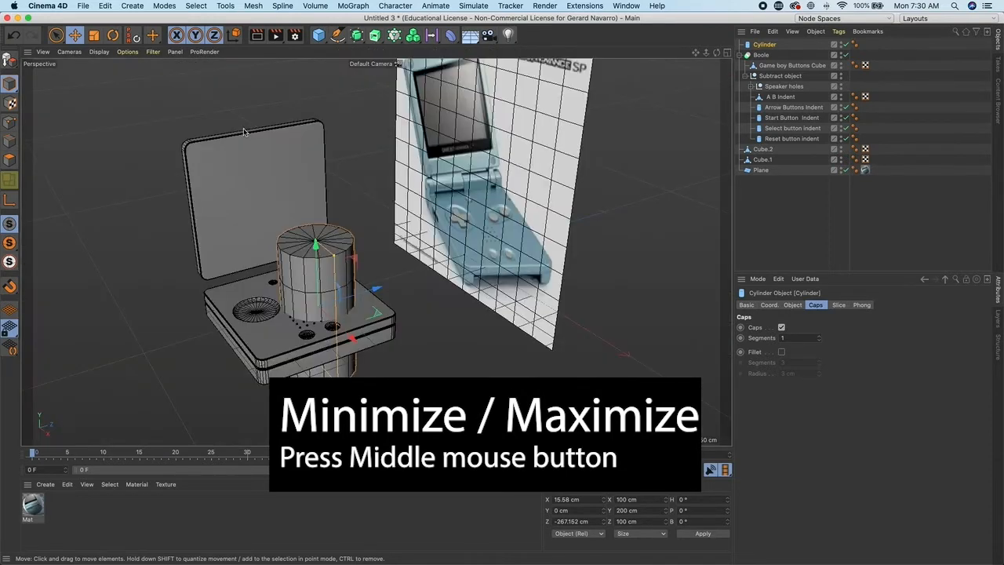
{"action": "middle_click", "coordinate": [244, 131]}
{"action": "middle_click", "coordinate": [438, 122]}
{"action": "scroll", "coordinate": [479, 126], "scroll_direction": "up", "scroll_amount": 5}
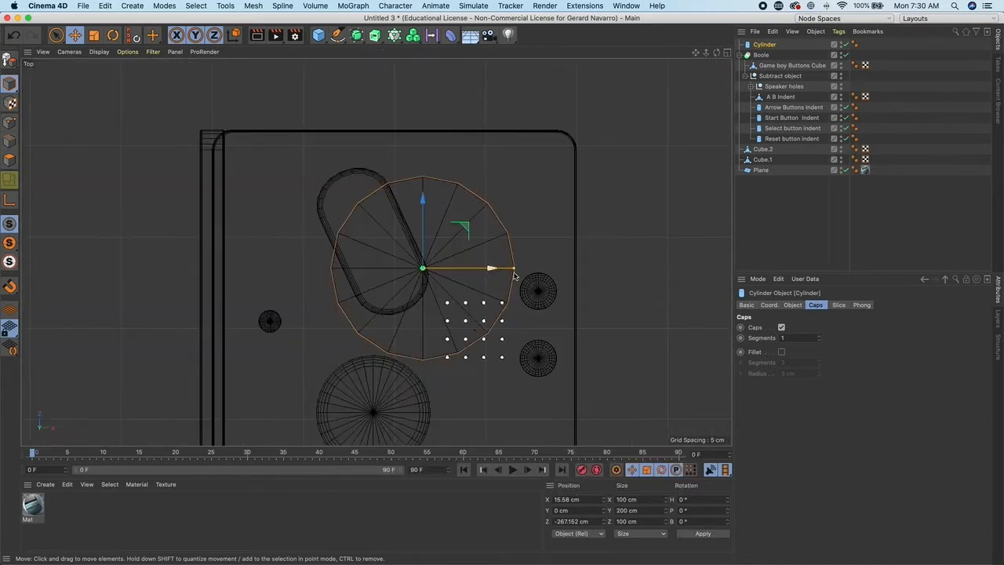
{"action": "left_click_drag", "start_coordinate": [513, 268], "coordinate": [452, 269]}
{"action": "left_click_drag", "start_coordinate": [468, 235], "coordinate": [407, 183]}
{"action": "left_click_drag", "start_coordinate": [390, 218], "coordinate": [385, 217]}
{"action": "left_click_drag", "start_coordinate": [403, 175], "coordinate": [398, 166]}
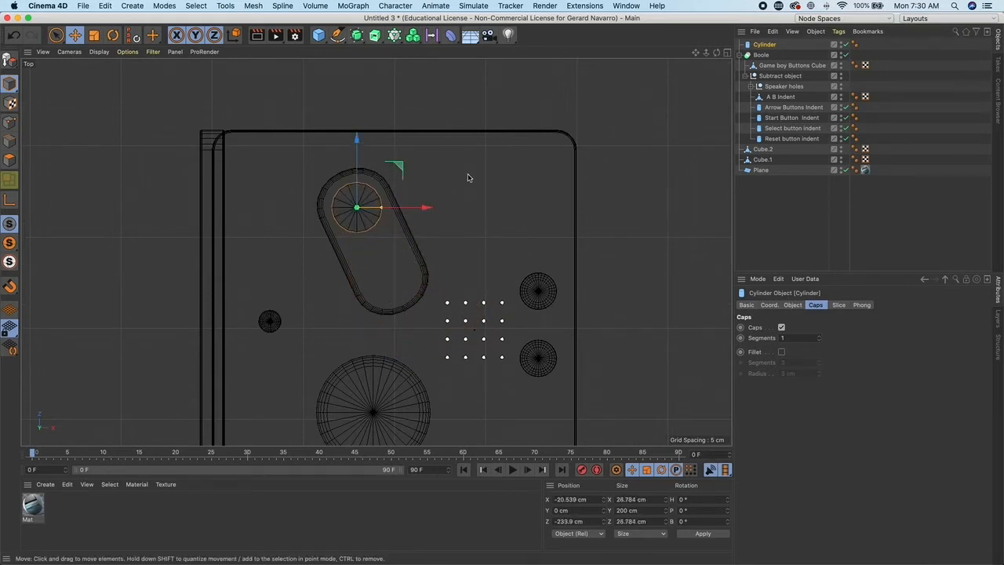
- Reduce the cylinder's height to about 7.3 cm
{"action": "middle_click", "coordinate": [509, 172]}
{"action": "middle_click", "coordinate": [317, 157]}
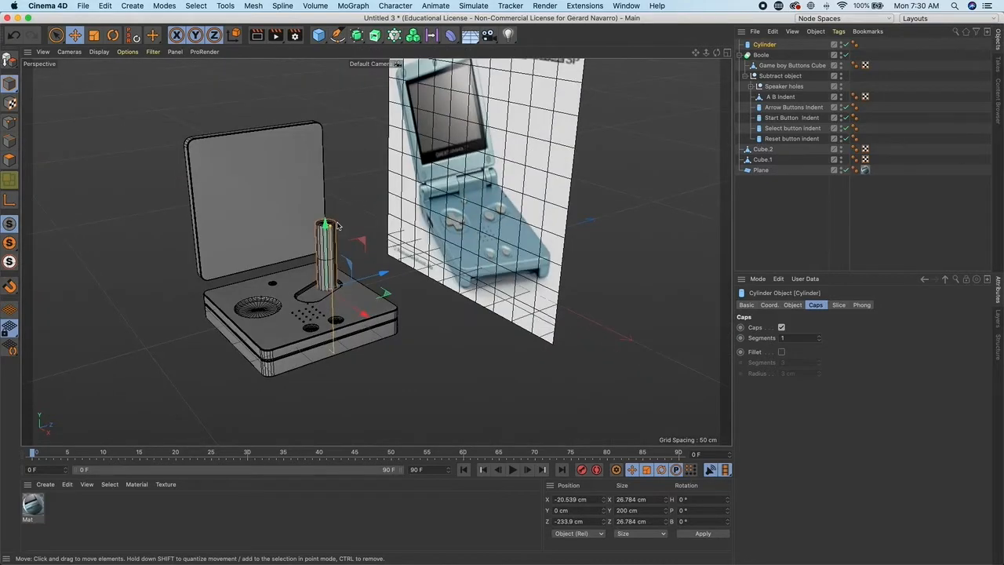
{"action": "scroll", "coordinate": [359, 233], "scroll_direction": "up", "scroll_amount": 6}
{"action": "left_click_drag", "start_coordinate": [317, 219], "coordinate": [319, 340]}
{"action": "left_click_drag", "start_coordinate": [319, 280], "coordinate": [319, 250]}
{"action": "right_click_drag", "start_coordinate": [337, 315], "coordinate": [469, 327], "text": "alt"}
{"action": "middle_click_drag", "start_coordinate": [388, 311], "coordinate": [413, 252], "text": "alt"}
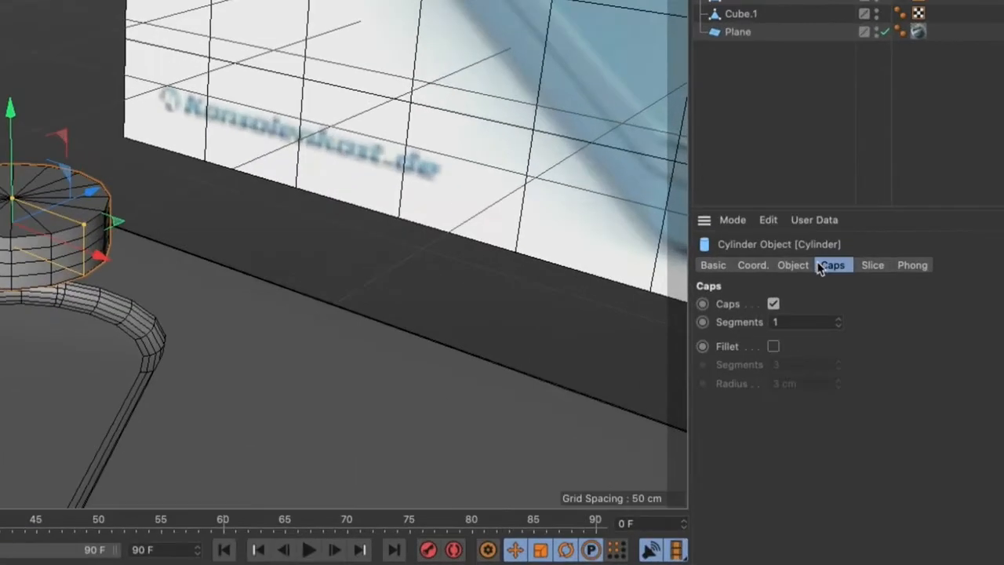
- Enable the fillet on the cylinder's caps and adjust the fillet radius
{"action": "left_click", "coordinate": [792, 304]}
{"action": "left_click", "coordinate": [832, 266]}
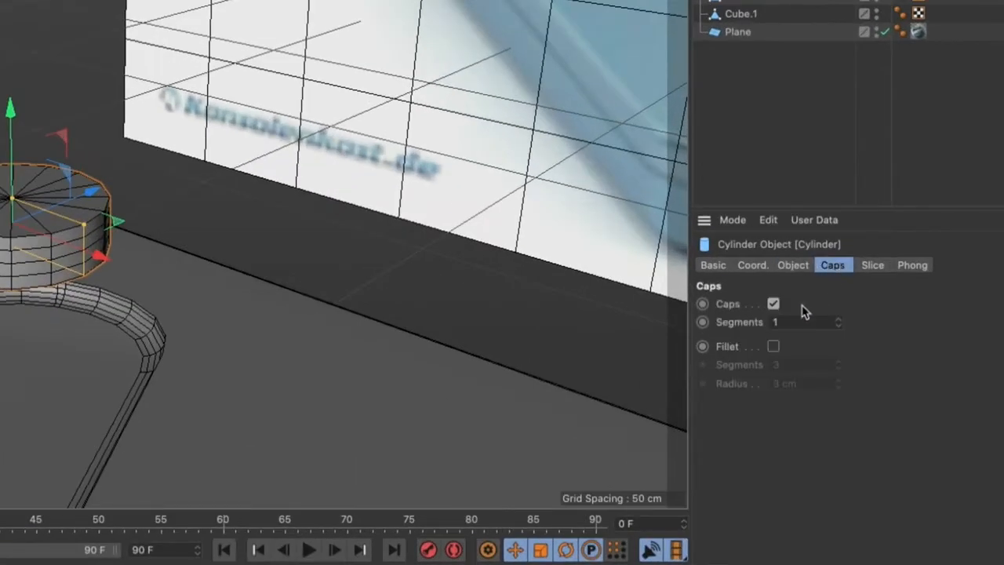
{"action": "left_click", "coordinate": [773, 347]}
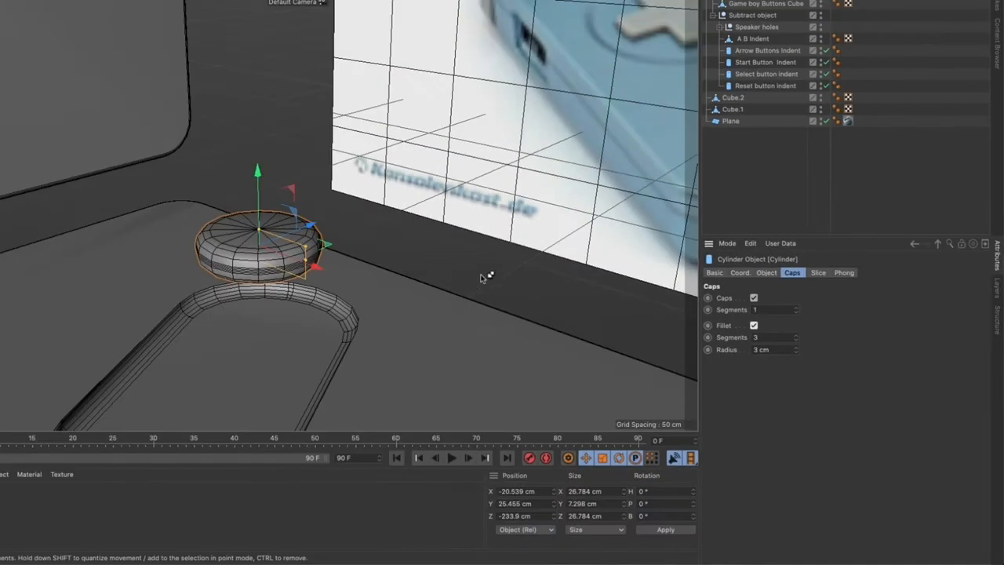
{"action": "left_click", "coordinate": [796, 352]}
{"action": "left_click", "coordinate": [796, 352]}
- Set the cylinder's rotation segments to 32 and lower it into the A/B button slot
{"action": "left_click", "coordinate": [767, 273]}
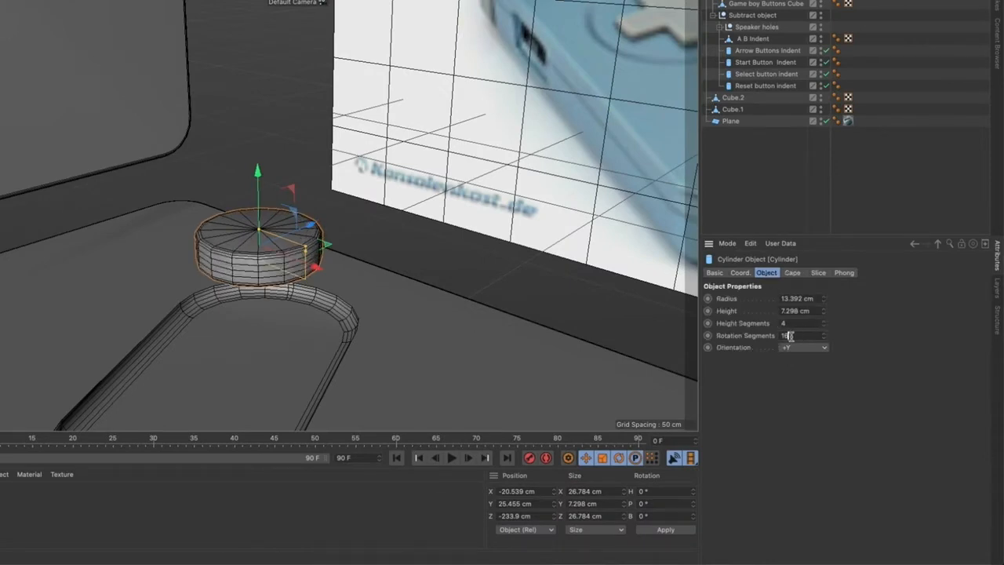
{"action": "type", "text": "32"}
{"action": "key", "text": "Return"}
{"action": "scroll", "coordinate": [426, 233], "scroll_direction": "down", "scroll_amount": 5}
{"action": "left_click_drag", "start_coordinate": [321, 177], "coordinate": [321, 212]}
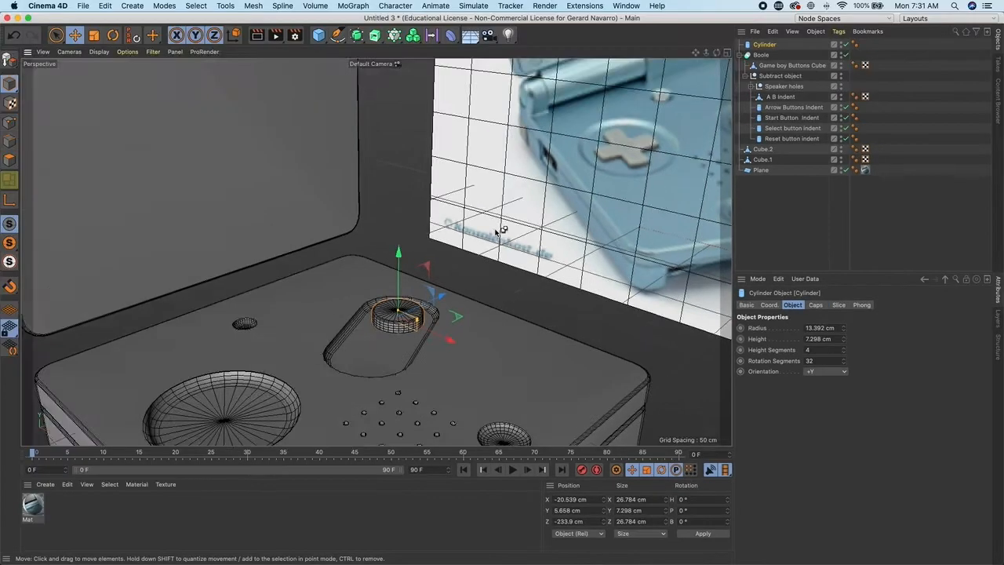
- Copy the cylinder into the lower end of the A/B button slot
{"action": "key", "text": "F2"}
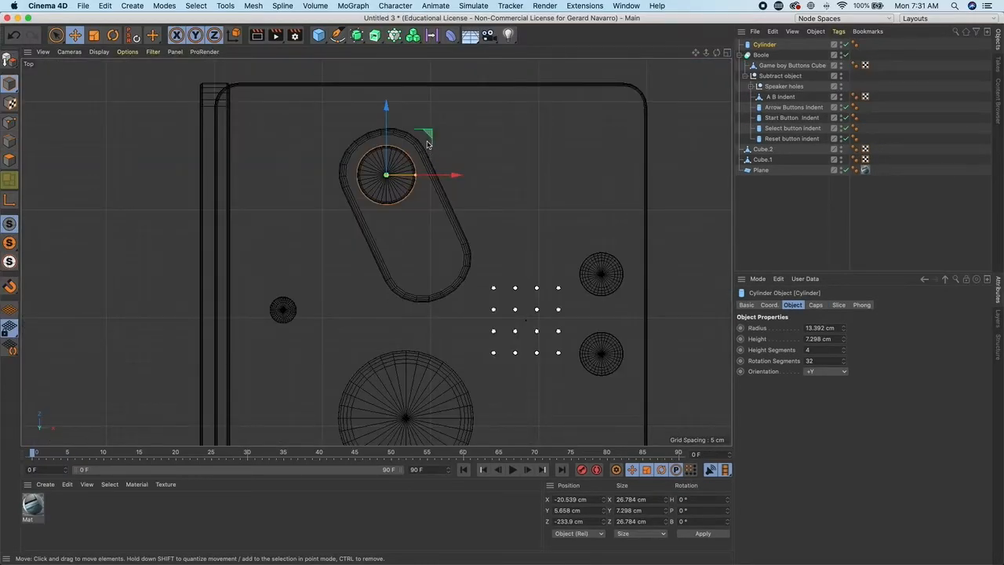
{"action": "mouse_move", "coordinate": [428, 135]}
{"action": "left_mouse_down", "text": "ctrl"}
{"action": "mouse_move", "coordinate": [448, 195]}
{"action": "mouse_move", "coordinate": [466, 210]}
{"action": "mouse_move", "coordinate": [432, 141]}
{"action": "left_mouse_up", "text": "ctrl"}
{"action": "left_click", "coordinate": [394, 172]}
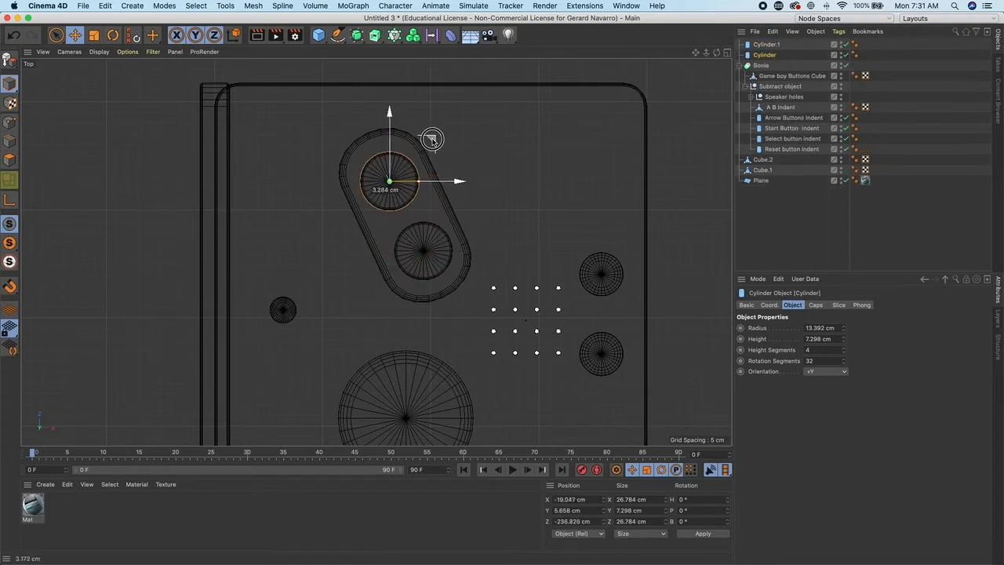
{"action": "middle_click_drag", "start_coordinate": [480, 209], "coordinate": [357, 200], "text": "alt"}
{"action": "left_click", "coordinate": [403, 213]}
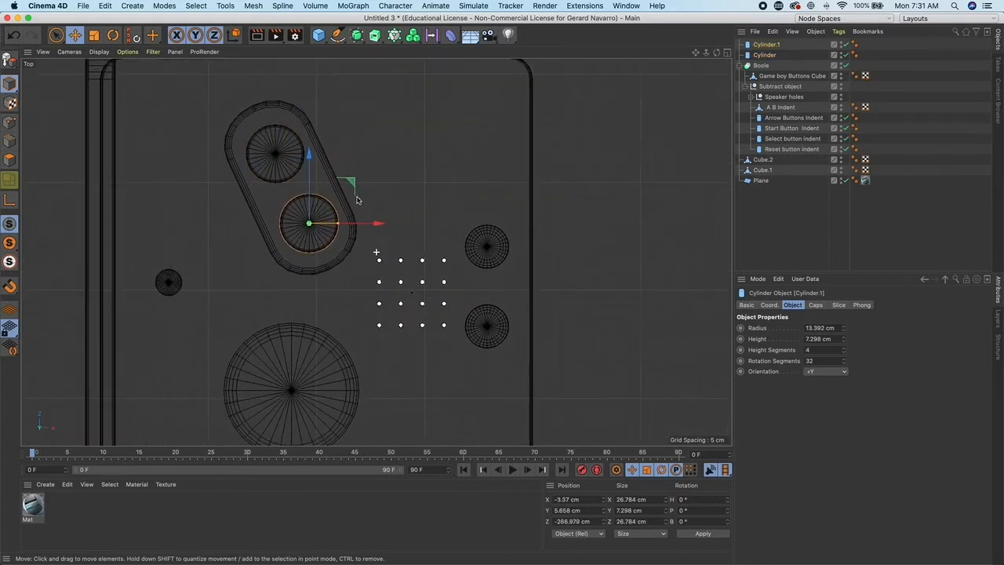
- Copy the cylinder to the upper right round recess and scale the copy down to about 14.5 cm wide
{"action": "left_click_drag", "start_coordinate": [352, 186], "coordinate": [532, 205], "text": "ctrl"}
{"action": "scroll", "coordinate": [559, 251], "scroll_direction": "up", "scroll_amount": 5}
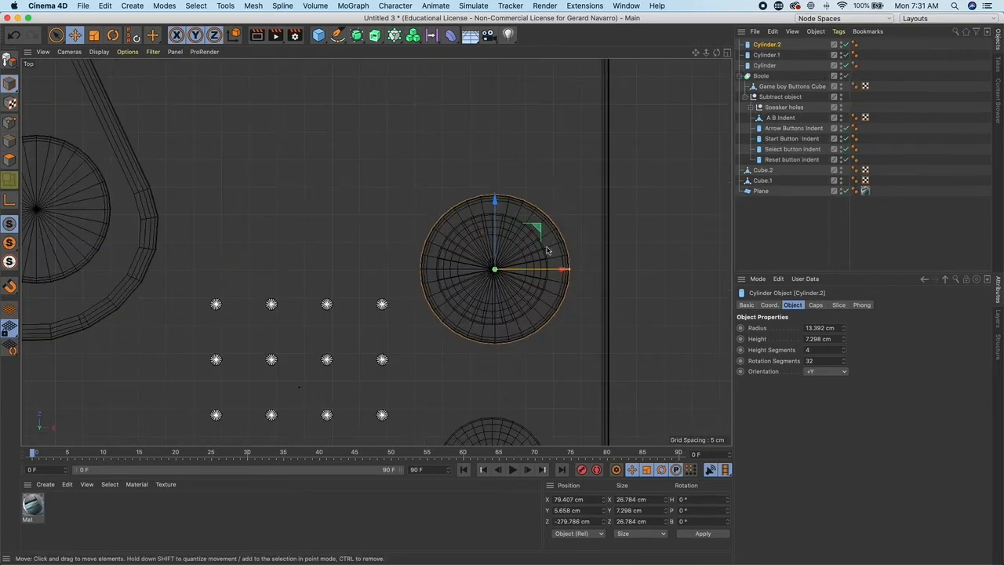
{"action": "left_click", "coordinate": [93, 35]}
{"action": "left_click_drag", "start_coordinate": [439, 273], "coordinate": [343, 275]}
{"action": "key", "text": "e"}
{"action": "left_click_drag", "start_coordinate": [531, 211], "coordinate": [532, 225]}
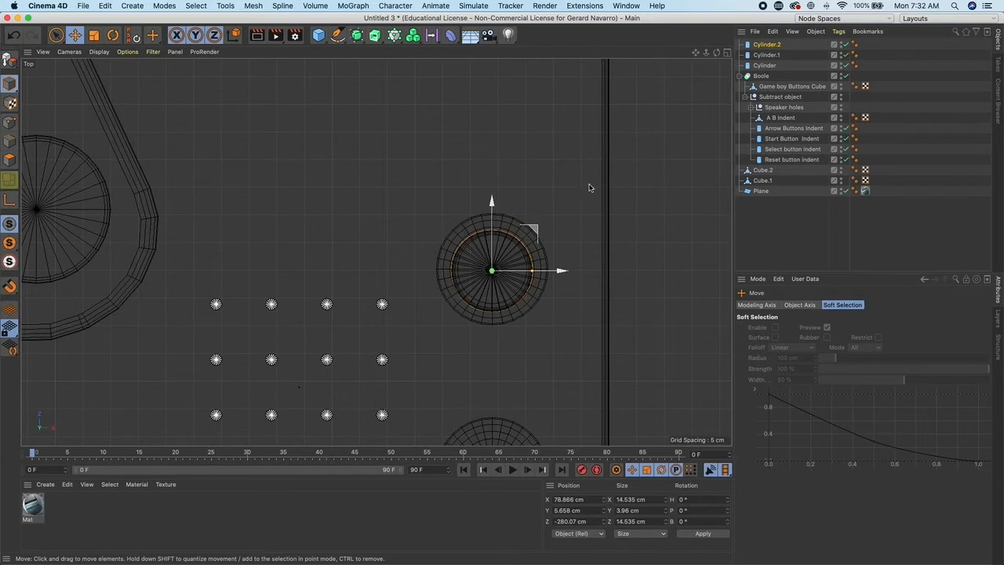
- Lower the small cylinder down into its round recess on the panel
{"action": "middle_click", "coordinate": [590, 187]}
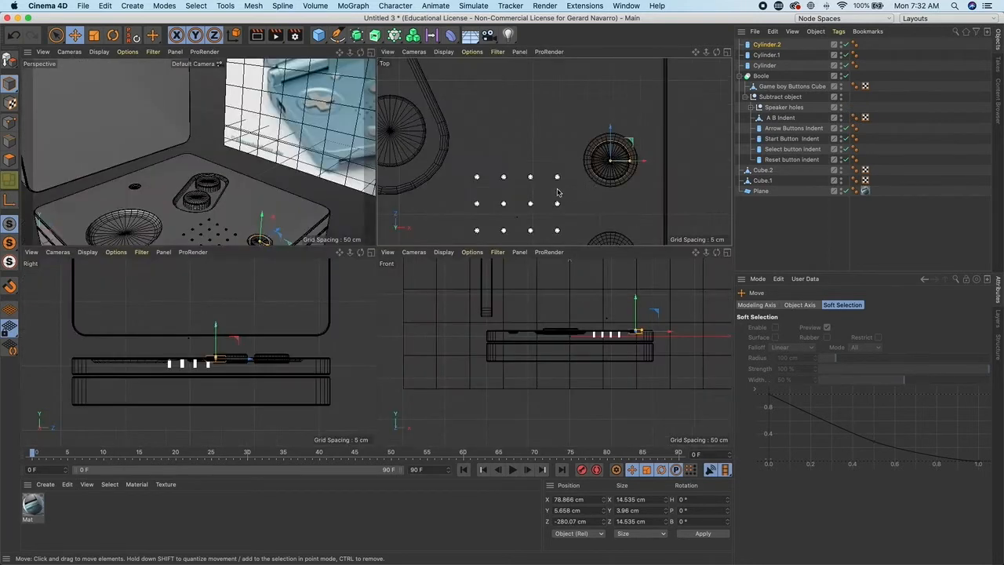
{"action": "middle_click", "coordinate": [315, 185]}
{"action": "scroll", "coordinate": [513, 268], "scroll_direction": "down", "scroll_amount": 4}
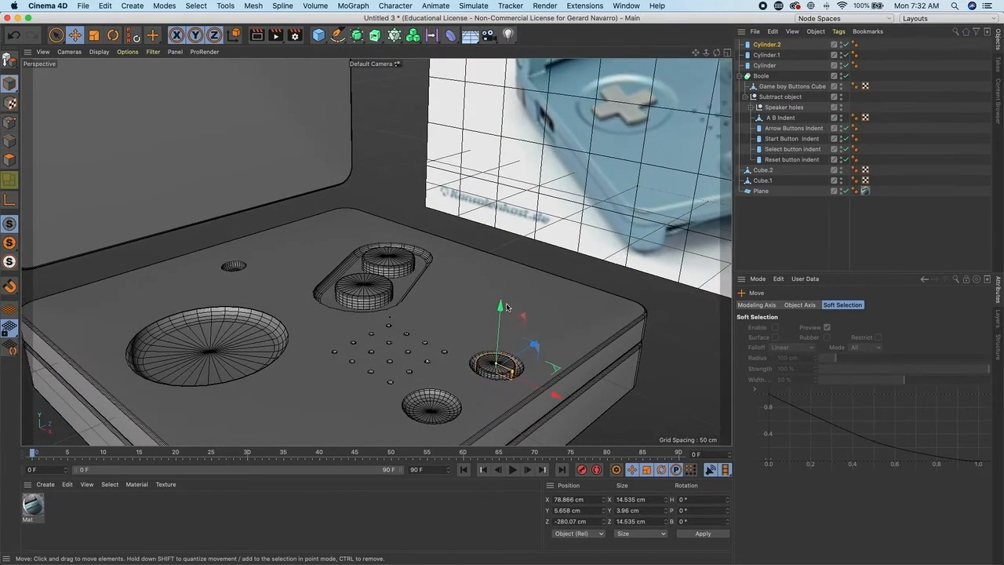
{"action": "left_click_drag", "start_coordinate": [501, 307], "coordinate": [487, 373]}
{"action": "left_click_drag", "start_coordinate": [555, 365], "coordinate": [553, 355]}
{"action": "middle_click_drag", "start_coordinate": [556, 359], "coordinate": [531, 314], "text": "alt"}
{"action": "right_click_drag", "start_coordinate": [531, 314], "coordinate": [585, 342], "text": "alt"}
{"action": "left_click_drag", "start_coordinate": [531, 303], "coordinate": [529, 303]}
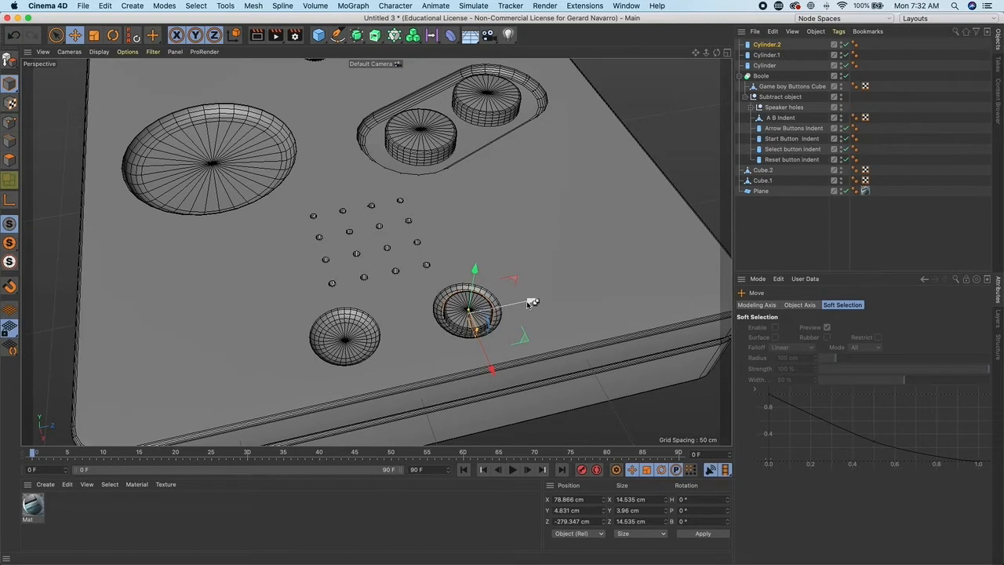
- Copy the small cylinder into the lower right round recess
{"action": "left_click_drag", "start_coordinate": [531, 303], "coordinate": [402, 311]}
{"action": "left_click_drag", "start_coordinate": [402, 312], "coordinate": [432, 303], "text": "alt"}
{"action": "scroll", "coordinate": [432, 302], "scroll_direction": "down", "scroll_amount": 3}
{"action": "middle_click_drag", "start_coordinate": [357, 239], "coordinate": [381, 279], "text": "alt"}
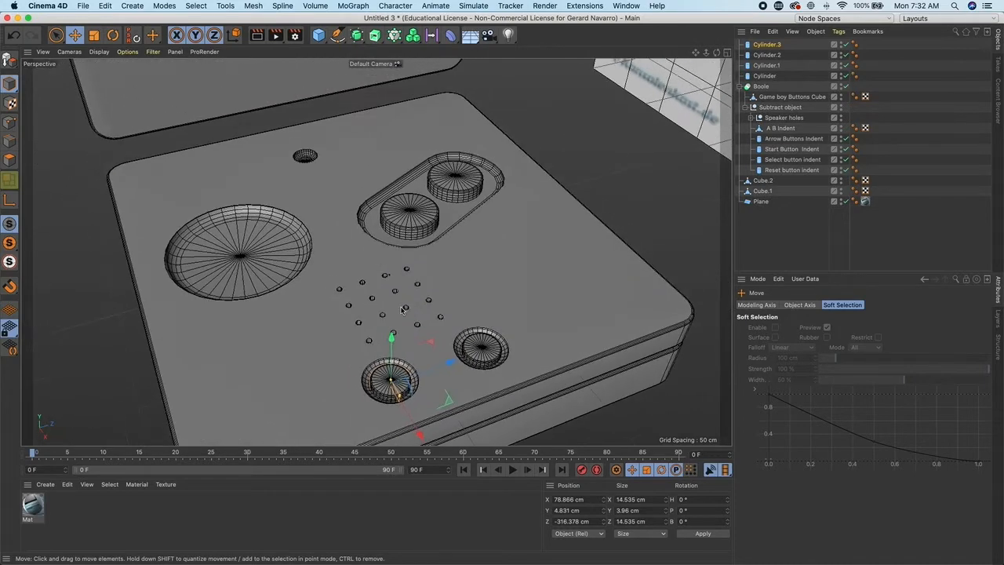
- Copy a small cylinder to the single small hole on the panel and scale it down to about 9.7 cm wide
{"action": "scroll", "coordinate": [379, 279], "scroll_direction": "down", "scroll_amount": 3}
{"action": "scroll", "coordinate": [380, 278], "scroll_direction": "up", "scroll_amount": 2}
{"action": "scroll", "coordinate": [381, 231], "scroll_direction": "up", "scroll_amount": 2}
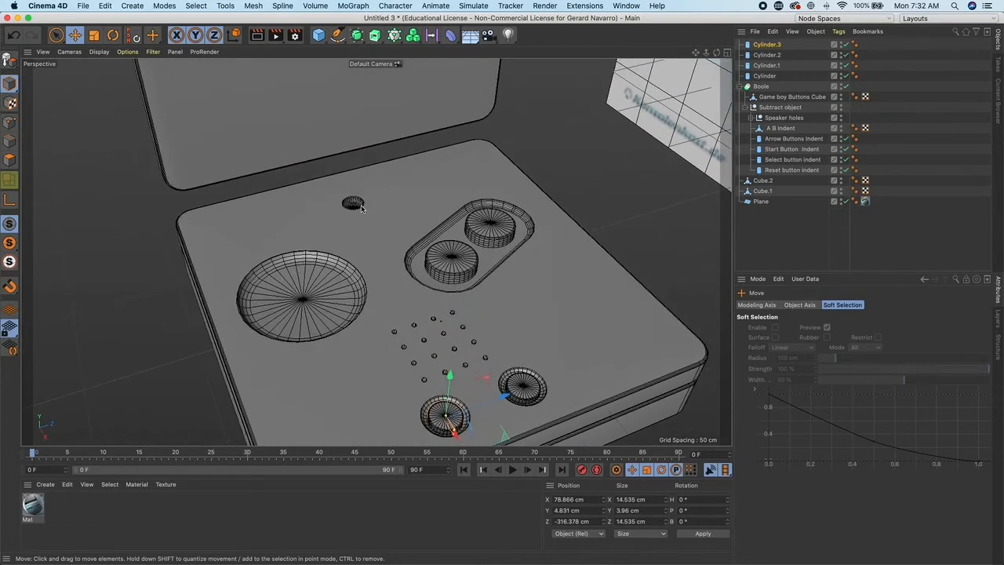
{"action": "scroll", "coordinate": [507, 299], "scroll_direction": "down", "scroll_amount": 3}
{"action": "mouse_move", "coordinate": [477, 296]}
{"action": "left_mouse_down", "text": "alt"}
{"action": "mouse_move", "coordinate": [431, 273]}
{"action": "mouse_move", "coordinate": [470, 297]}
{"action": "left_mouse_up", "text": "alt"}
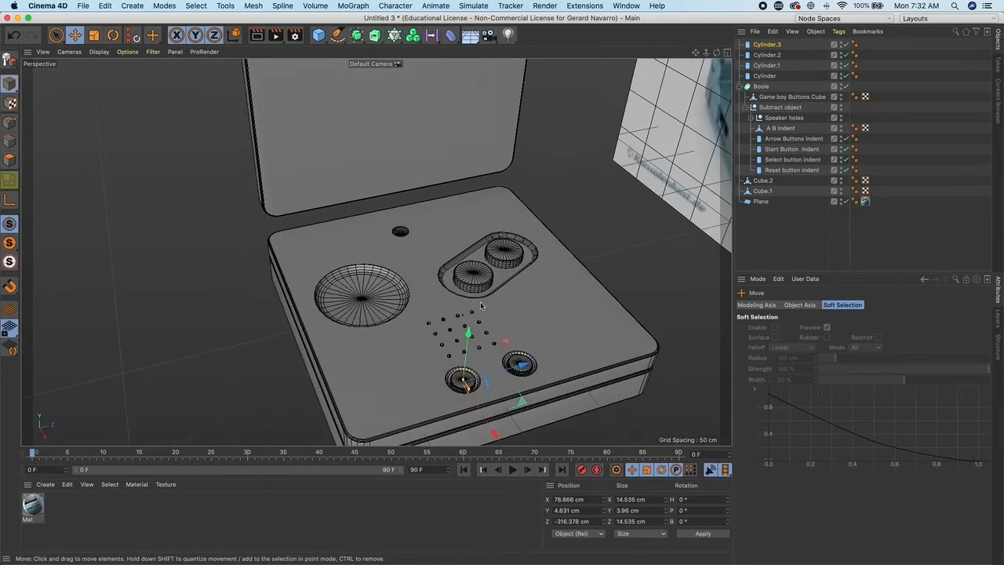
{"action": "middle_click", "coordinate": [536, 193]}
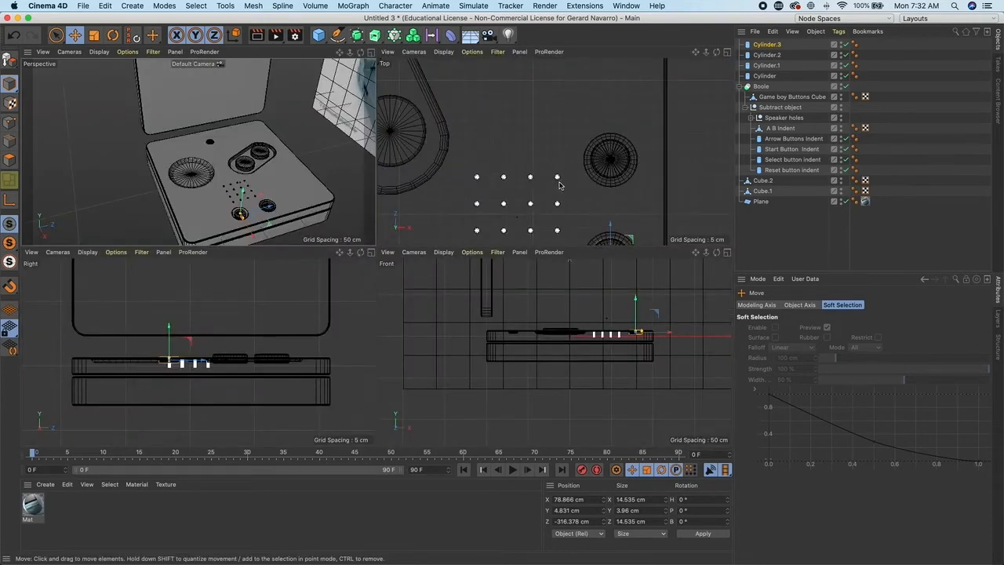
{"action": "middle_click", "coordinate": [553, 185]}
{"action": "scroll", "coordinate": [556, 186], "scroll_direction": "down", "scroll_amount": 5}
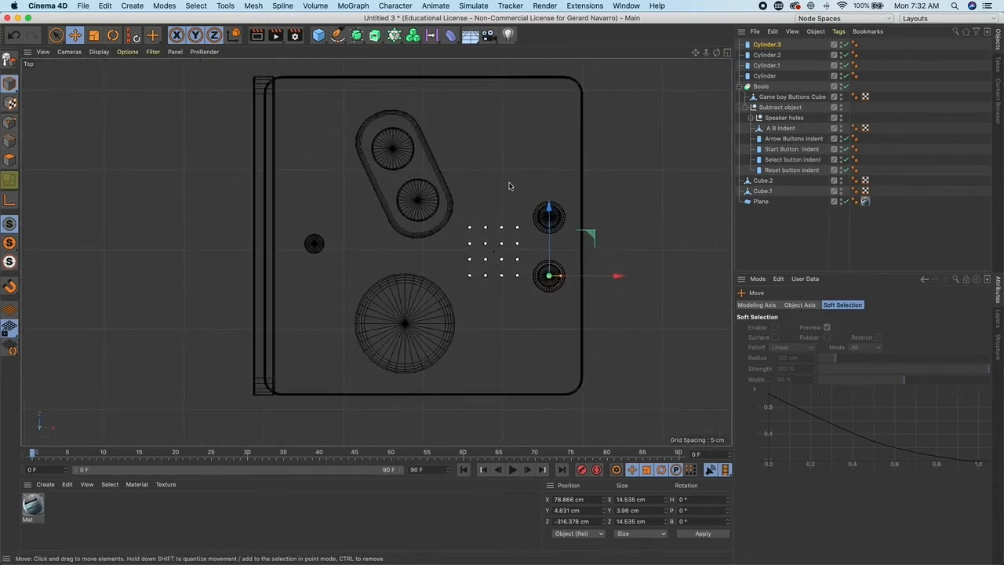
{"action": "mouse_move", "coordinate": [597, 278]}
{"action": "left_mouse_down"}
{"action": "mouse_move", "coordinate": [366, 257]}
{"action": "mouse_move", "coordinate": [348, 203]}
{"action": "mouse_move", "coordinate": [358, 200]}
{"action": "left_mouse_up"}
{"action": "right_click_drag", "start_coordinate": [293, 250], "coordinate": [466, 306], "text": "alt"}
{"action": "middle_click_drag", "start_coordinate": [466, 307], "coordinate": [389, 302], "text": "alt"}
{"action": "left_click", "coordinate": [94, 37]}
{"action": "left_click_drag", "start_coordinate": [349, 196], "coordinate": [196, 218]}
{"action": "left_click", "coordinate": [74, 34]}
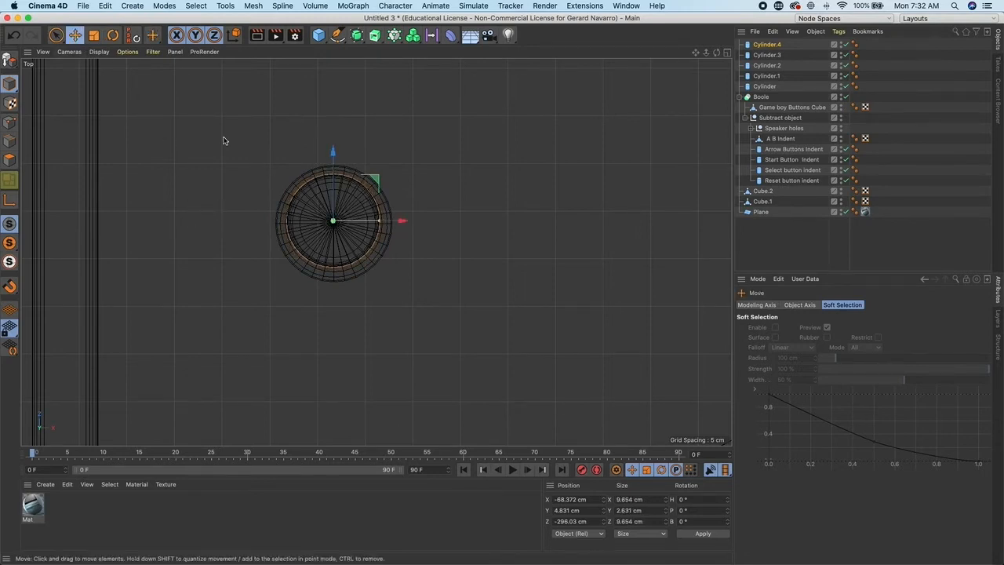
{"action": "left_click_drag", "start_coordinate": [374, 178], "coordinate": [376, 184]}
- Orbit around the model to inspect the new button cylinders on the panel
{"action": "middle_click", "coordinate": [406, 179]}
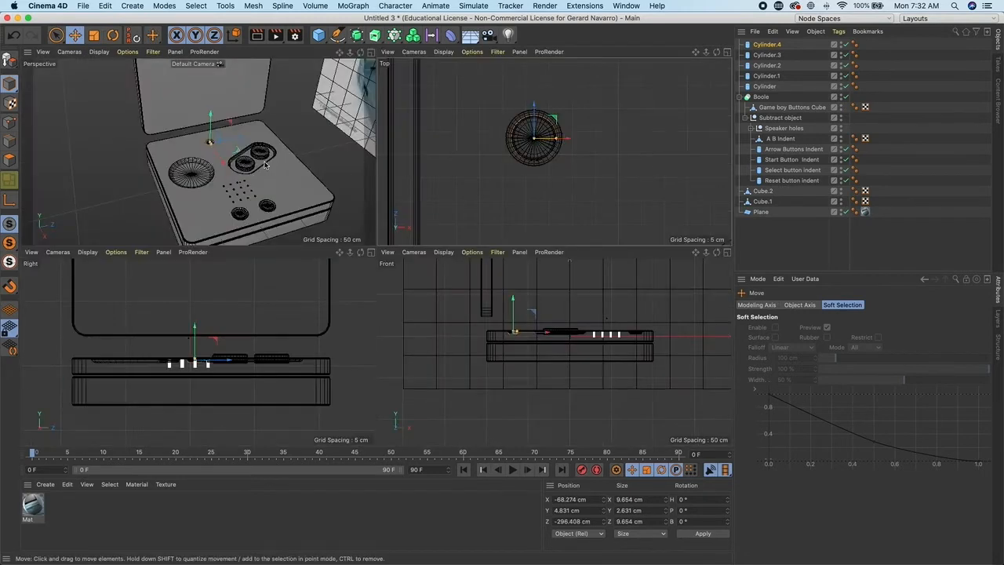
{"action": "middle_click", "coordinate": [267, 164]}
{"action": "left_click", "coordinate": [596, 246]}
{"action": "left_click_drag", "start_coordinate": [596, 246], "coordinate": [541, 235], "text": "alt"}
{"action": "right_click_drag", "start_coordinate": [510, 237], "coordinate": [454, 219], "text": "alt"}
{"action": "left_click_drag", "start_coordinate": [479, 286], "coordinate": [465, 229], "text": "alt"}
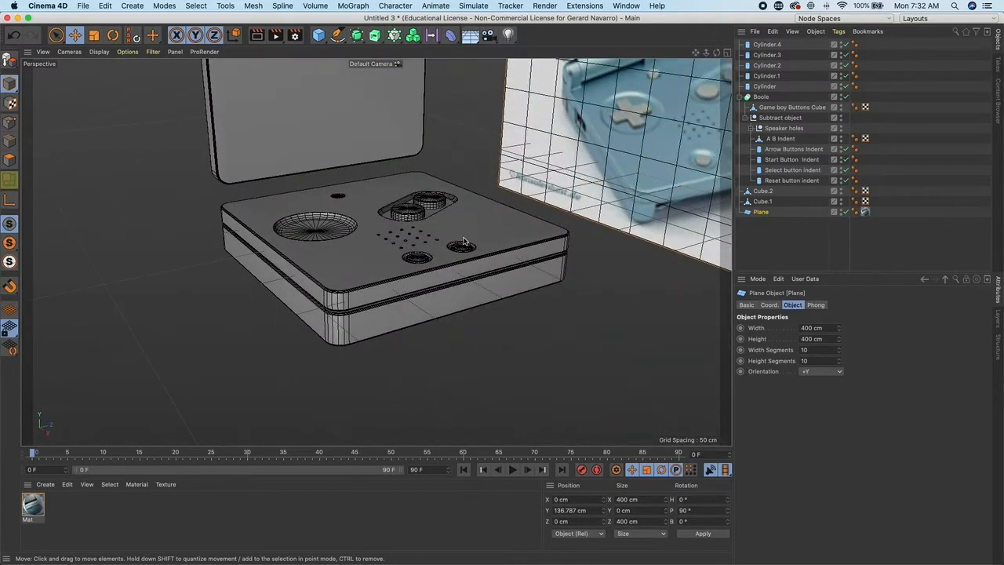
{"action": "left_click", "coordinate": [466, 241]}
{"action": "right_click_drag", "start_coordinate": [466, 241], "coordinate": [511, 255], "text": "alt"}
{"action": "left_click_drag", "start_coordinate": [510, 256], "coordinate": [484, 228], "text": "alt"}
{"action": "middle_click_drag", "start_coordinate": [484, 228], "coordinate": [372, 233], "text": "alt"}
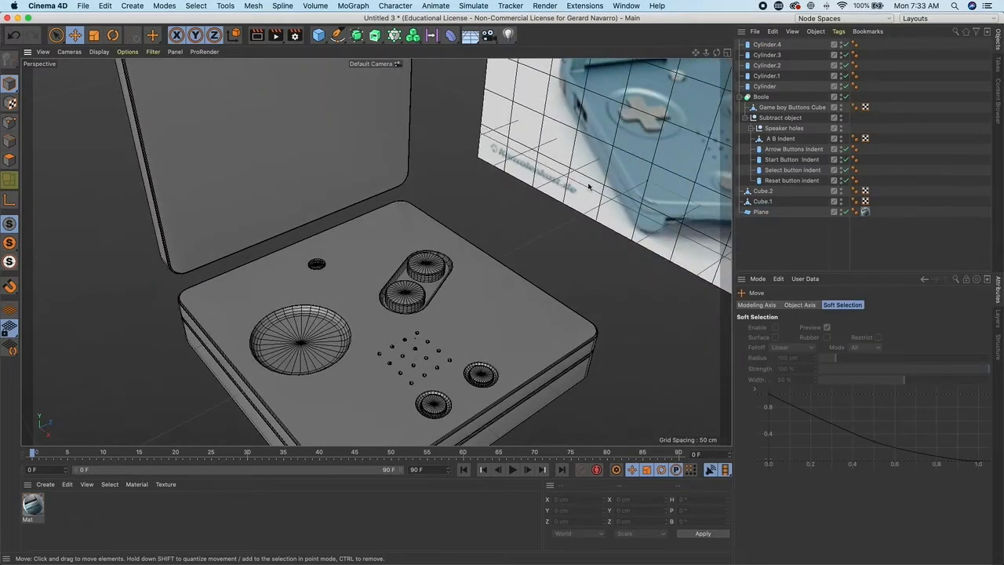
{"action": "right_click_drag", "start_coordinate": [588, 187], "coordinate": [524, 188], "text": "alt"}
{"action": "left_click_drag", "start_coordinate": [525, 188], "coordinate": [570, 195], "text": "alt"}
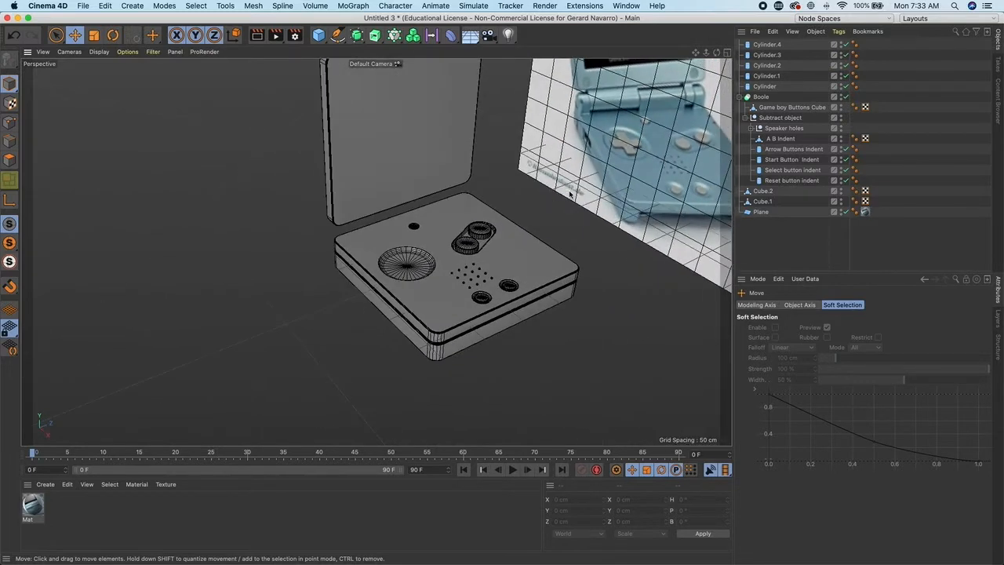
{"action": "right_click_drag", "start_coordinate": [571, 195], "coordinate": [597, 196], "text": "alt"}
{"action": "left_click_drag", "start_coordinate": [598, 196], "coordinate": [509, 196], "text": "alt"}
{"action": "middle_click_drag", "start_coordinate": [509, 196], "coordinate": [447, 250], "text": "alt"}
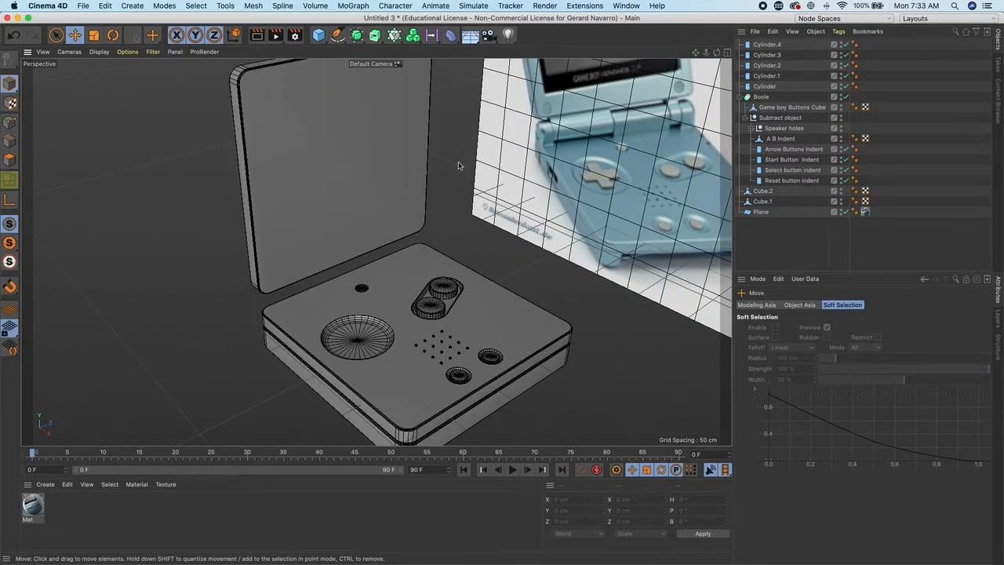
- Add a Text spline object to the scene
{"action": "left_click", "coordinate": [338, 36]}
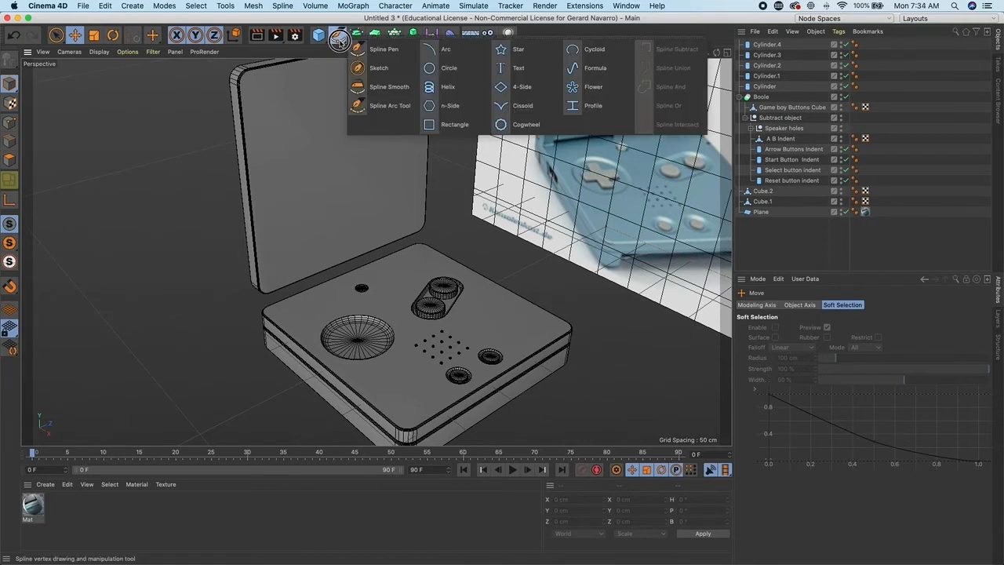
{"action": "left_click", "coordinate": [522, 67]}
{"action": "scroll", "coordinate": [543, 196], "scroll_direction": "down", "scroll_amount": 5}
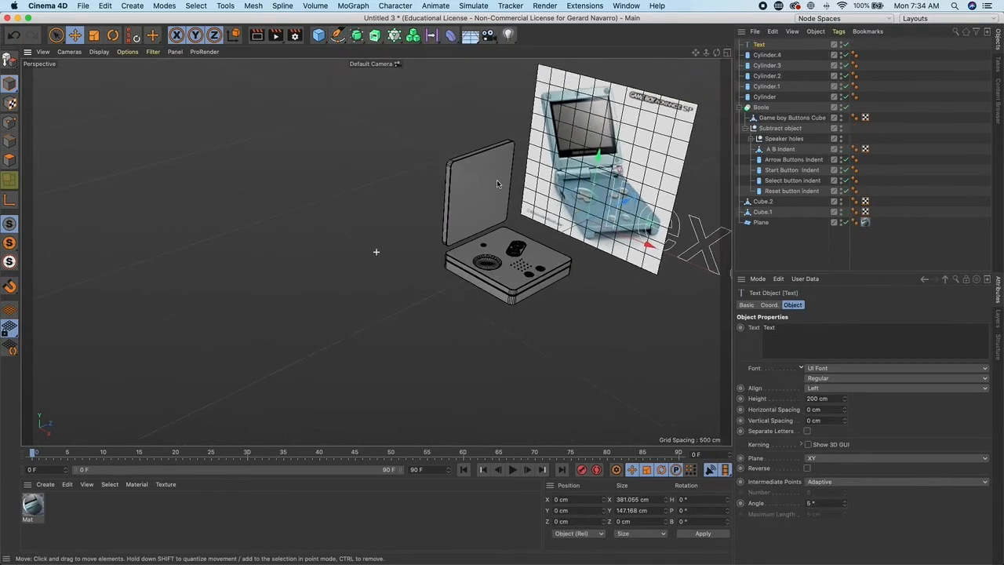
{"action": "middle_click_drag", "start_coordinate": [542, 196], "coordinate": [480, 199], "text": "alt"}
{"action": "left_click_drag", "start_coordinate": [536, 215], "coordinate": [394, 264]}
{"action": "key", "text": "super+z"}
{"action": "left_click_drag", "start_coordinate": [503, 231], "coordinate": [436, 253]}
{"action": "scroll", "coordinate": [514, 267], "scroll_direction": "up", "scroll_amount": 5}
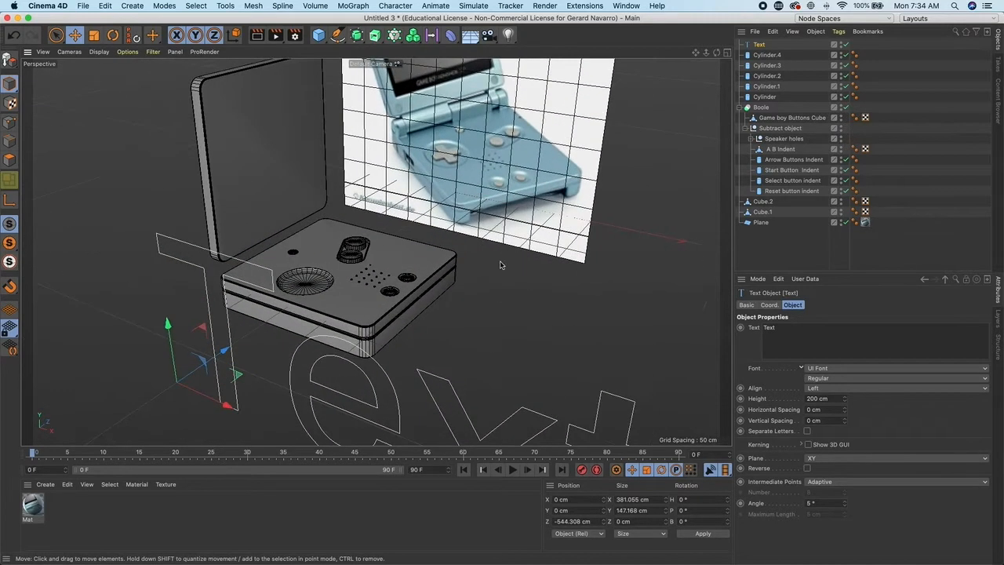
{"action": "left_click_drag", "start_coordinate": [451, 186], "coordinate": [476, 185], "text": "alt"}
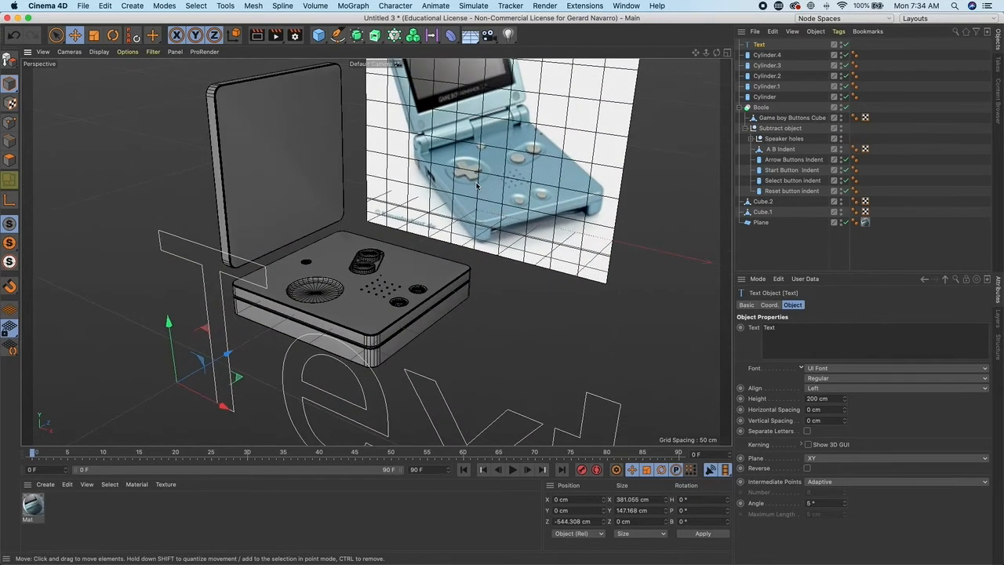
{"action": "scroll", "coordinate": [504, 217], "scroll_direction": "down", "scroll_amount": 4}
{"action": "left_click_drag", "start_coordinate": [504, 217], "coordinate": [408, 186], "text": "alt"}
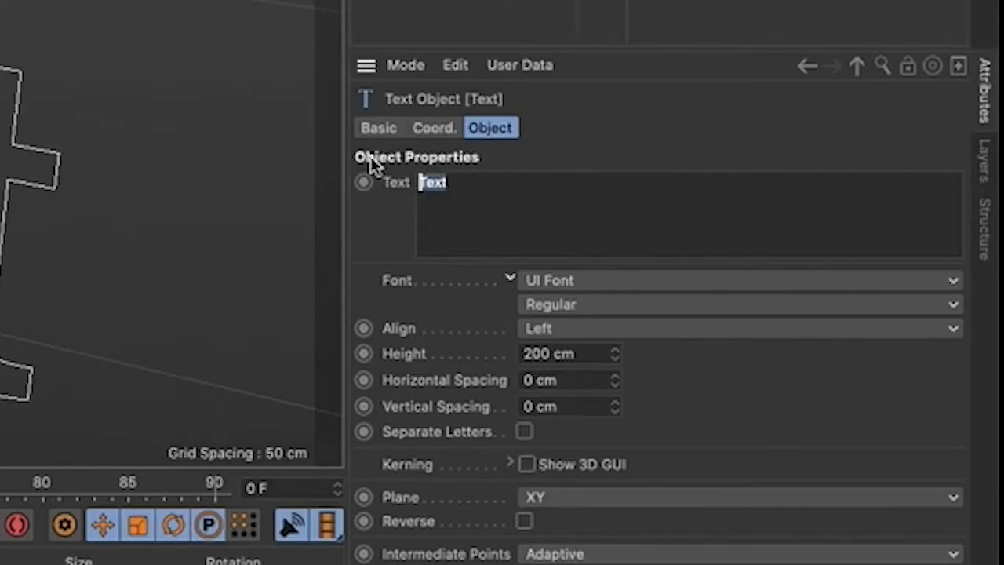
- Set the text to "+" and change its font to Impact
{"action": "type", "text": "+"}
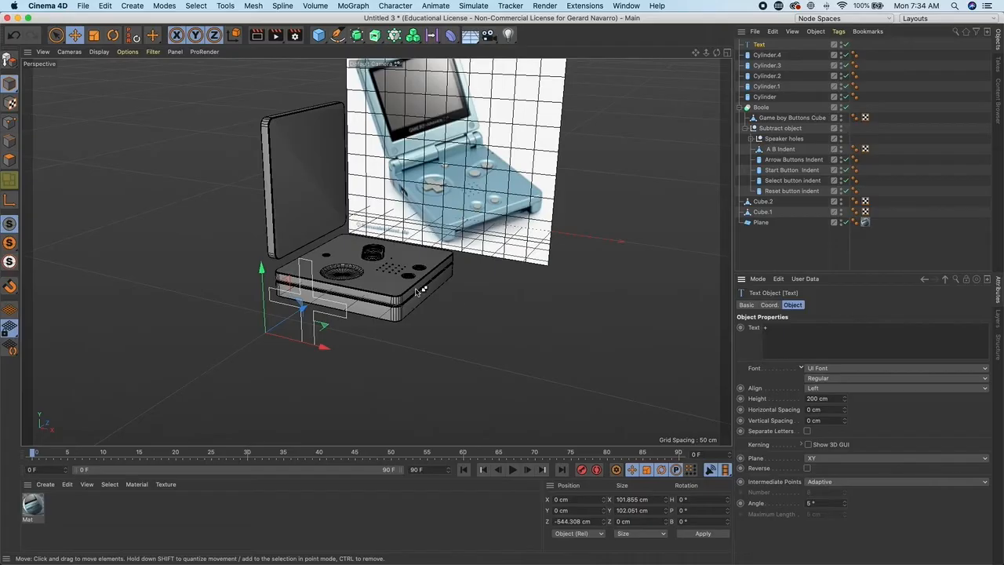
{"action": "left_click_drag", "start_coordinate": [417, 291], "coordinate": [578, 303], "text": "alt"}
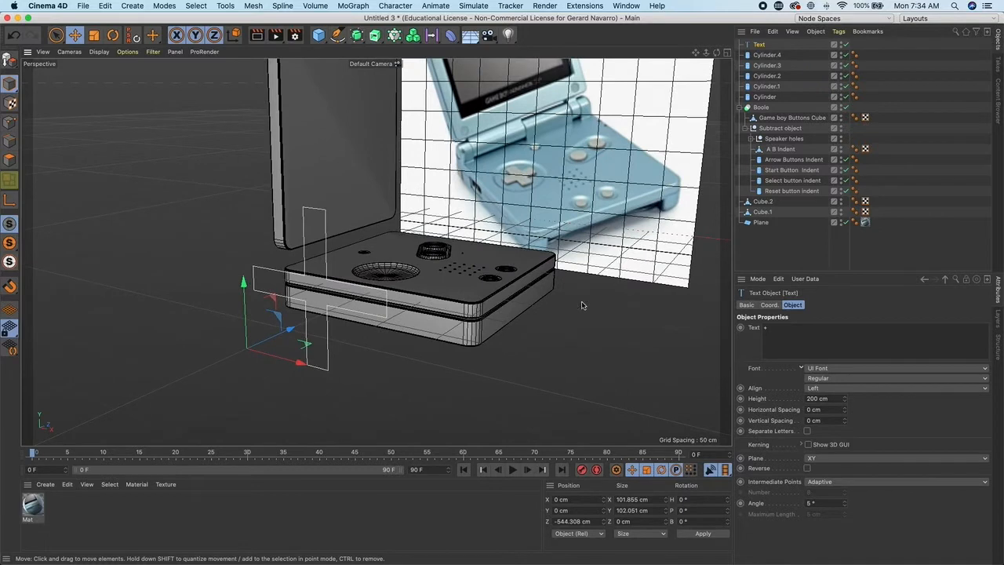
{"action": "left_click", "coordinate": [838, 370]}
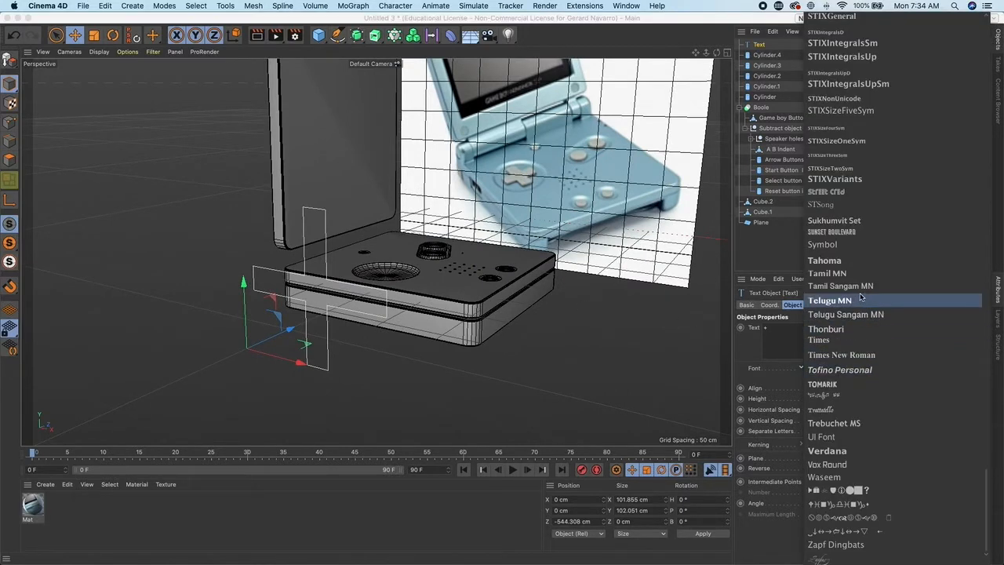
{"action": "scroll", "coordinate": [886, 345], "scroll_direction": "up", "scroll_amount": 15}
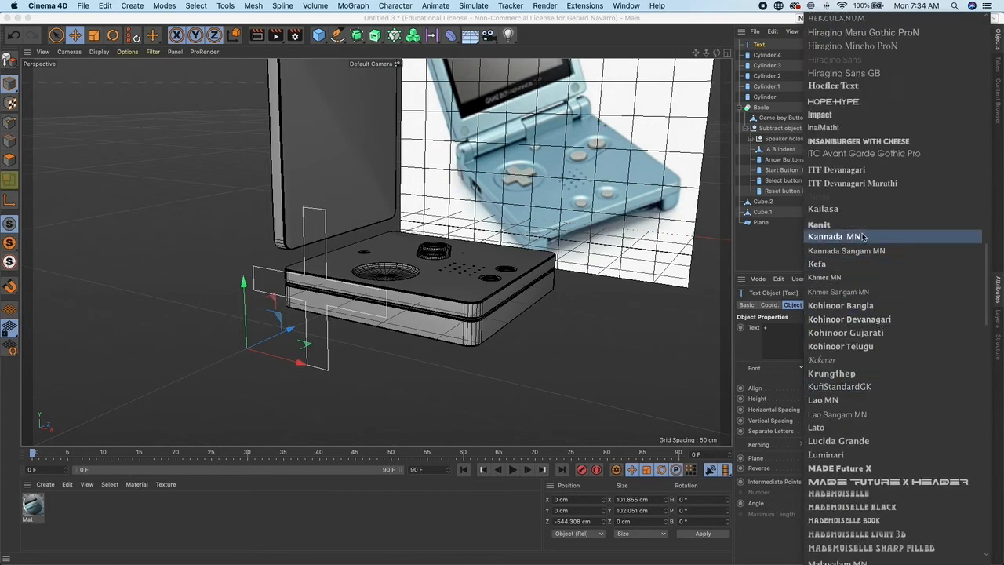
{"action": "left_click", "coordinate": [851, 117]}
- Convert the text object into an editable spline and reselect it
{"action": "left_click_drag", "start_coordinate": [502, 342], "coordinate": [329, 274], "text": "alt"}
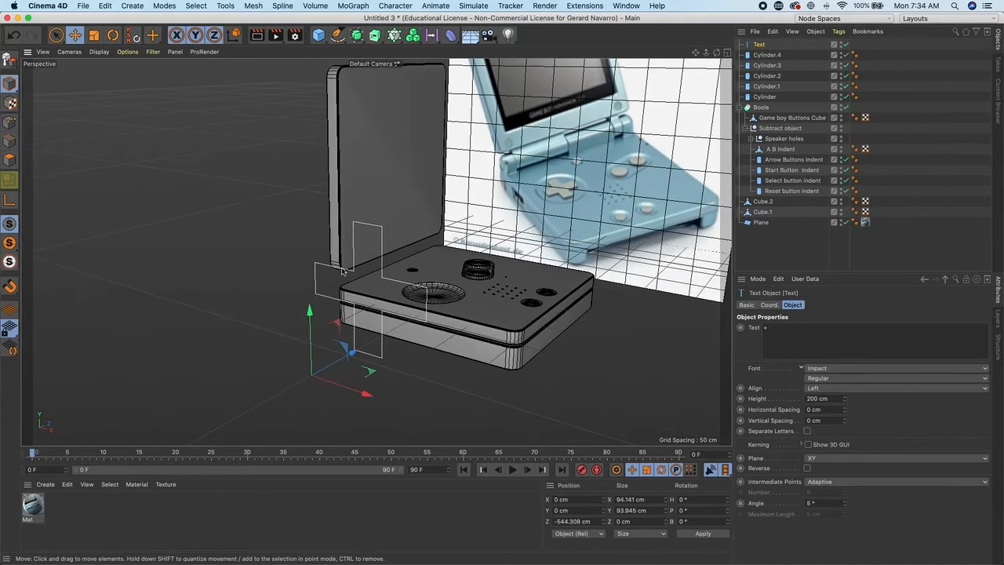
{"action": "left_click", "coordinate": [14, 64]}
{"action": "scroll", "coordinate": [317, 298], "scroll_direction": "down", "scroll_amount": 3}
{"action": "left_click_drag", "start_coordinate": [265, 297], "coordinate": [337, 328], "text": "alt"}
{"action": "left_click", "coordinate": [338, 329]}
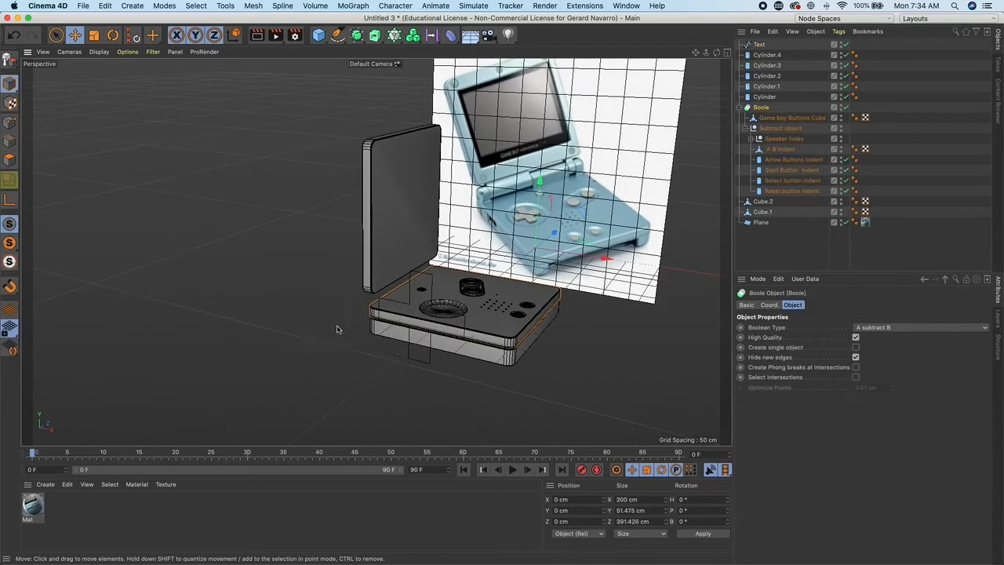
{"action": "left_click", "coordinate": [425, 360]}
{"action": "left_click_drag", "start_coordinate": [426, 360], "coordinate": [368, 301], "text": "alt"}
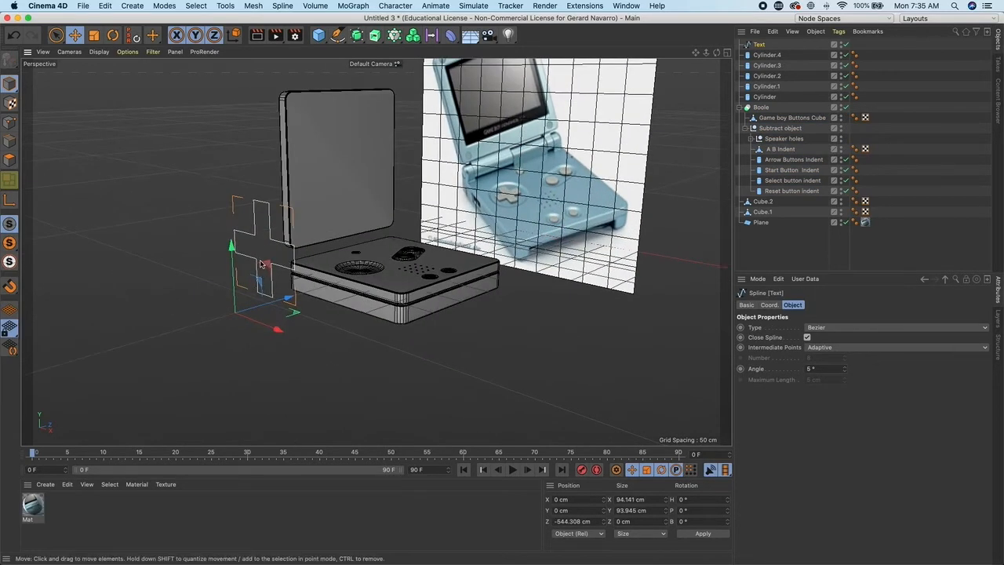
- Center the spline's axis on its points with Axis Center using Points Center
{"action": "left_click", "coordinate": [225, 6]}
{"action": "mouse_move", "coordinate": [256, 6]}
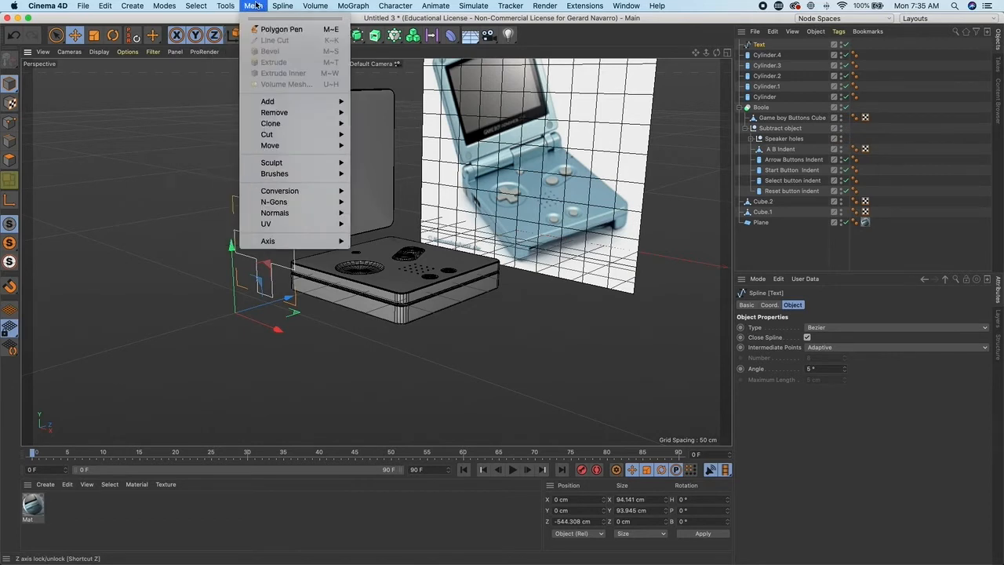
{"action": "mouse_move", "coordinate": [311, 241]}
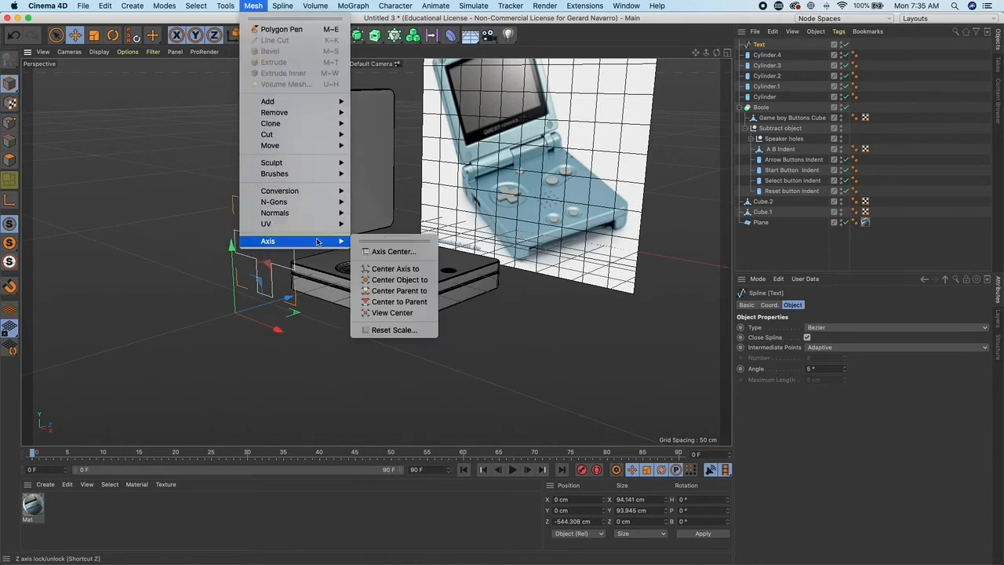
{"action": "left_click", "coordinate": [416, 252]}
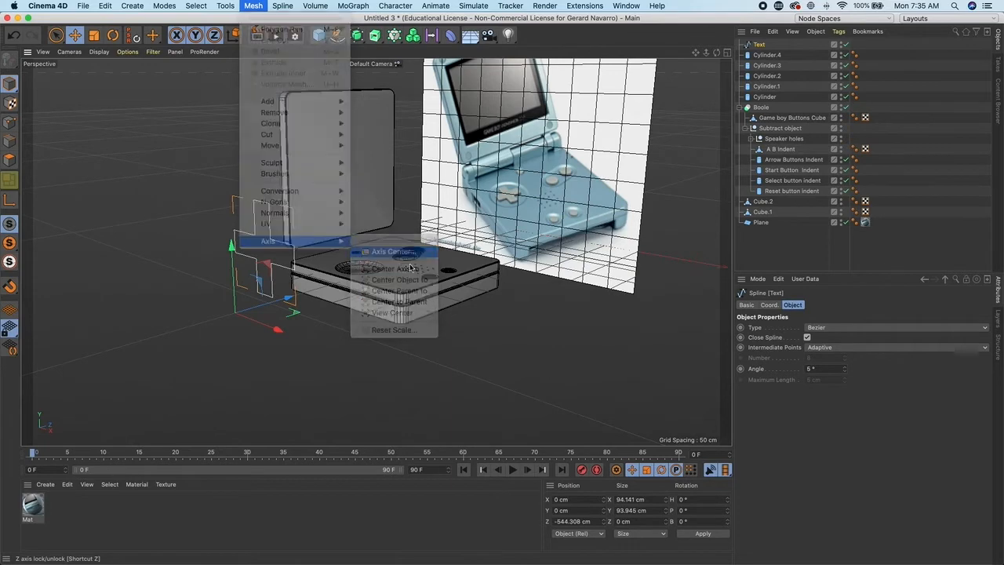
{"action": "left_click_drag", "start_coordinate": [431, 193], "coordinate": [565, 162]}
{"action": "left_click_drag", "start_coordinate": [333, 250], "coordinate": [378, 252], "text": "alt"}
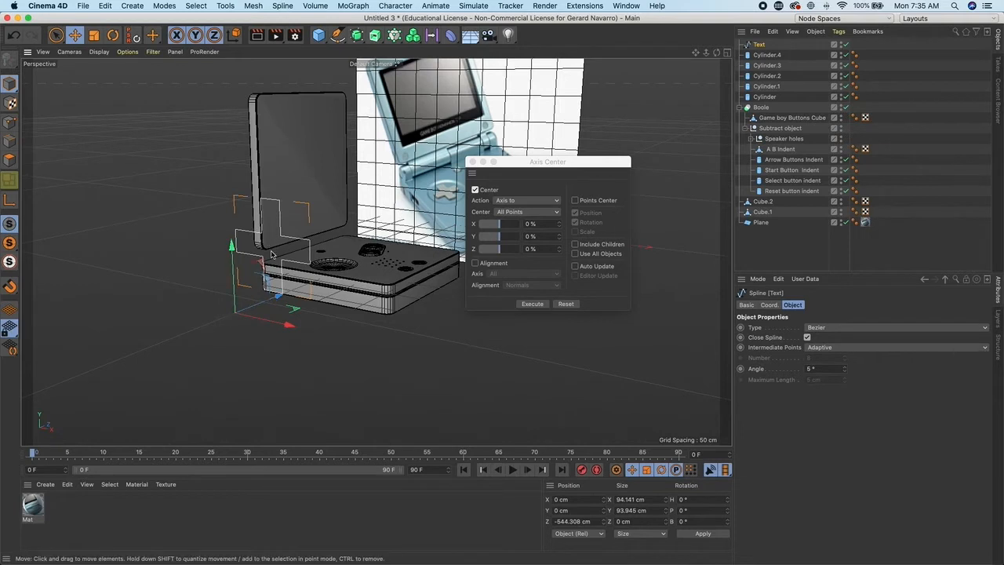
{"action": "left_click", "coordinate": [575, 201]}
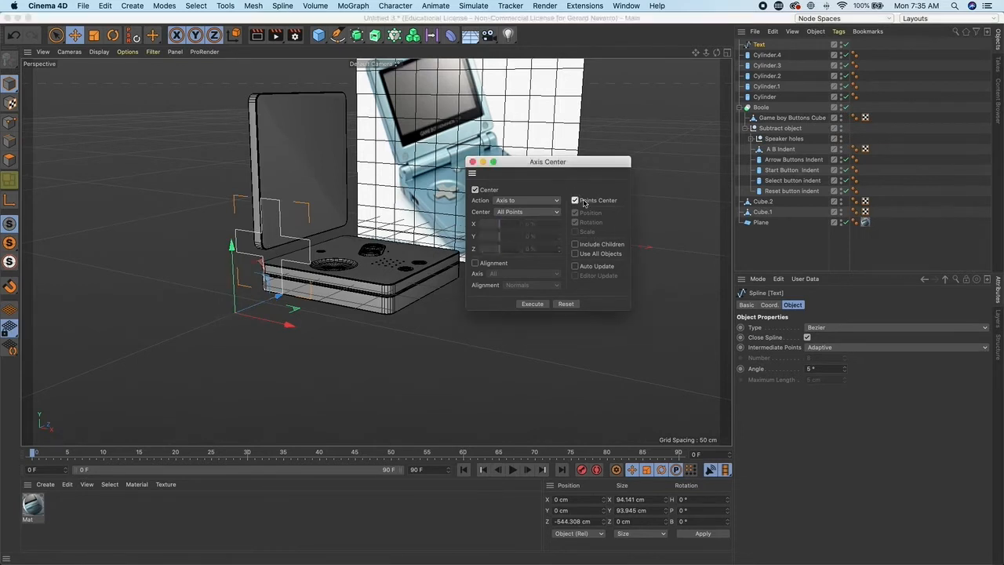
{"action": "left_click", "coordinate": [533, 304]}
{"action": "left_click", "coordinate": [472, 162]}
- Rotate the plus spline 90° in pitch so it lies flat like the panel
{"action": "left_click_drag", "start_coordinate": [276, 249], "coordinate": [372, 264], "text": "alt"}
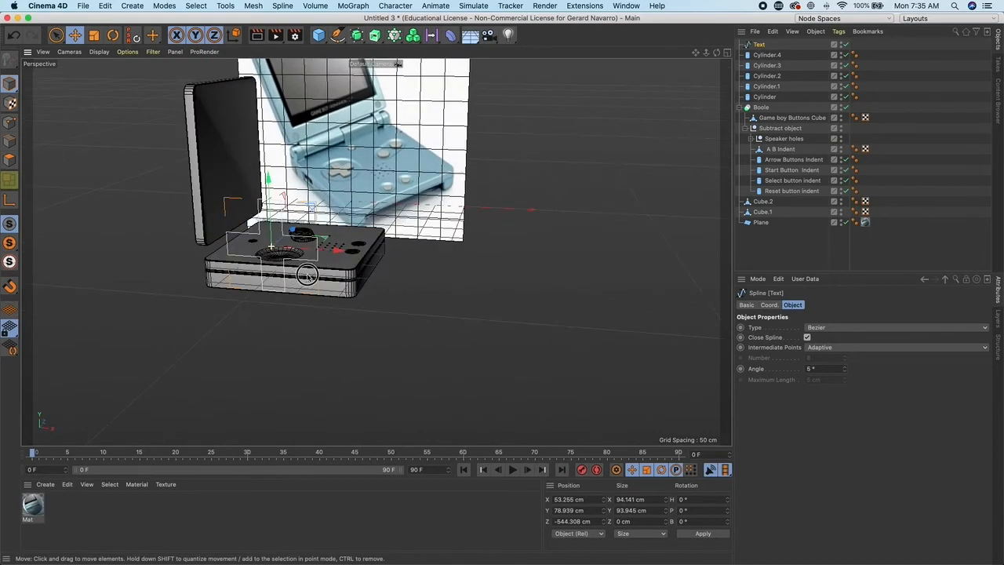
{"action": "left_click", "coordinate": [113, 36]}
{"action": "left_click_drag", "start_coordinate": [257, 250], "coordinate": [262, 215]}
{"action": "left_click_drag", "start_coordinate": [715, 511], "coordinate": [654, 510]}
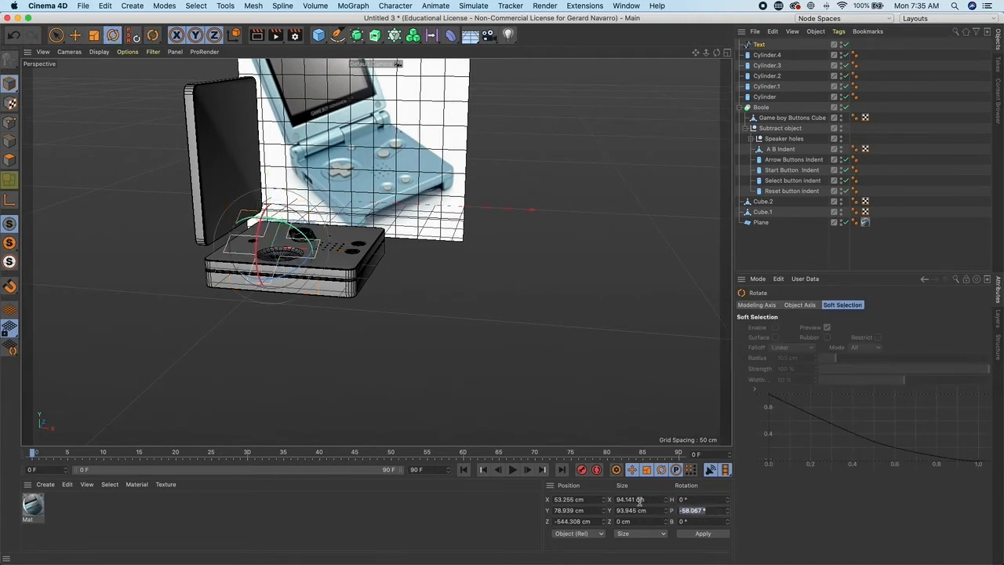
{"action": "left_click", "coordinate": [696, 535]}
{"action": "left_click_drag", "start_coordinate": [439, 376], "coordinate": [449, 342], "text": "alt"}
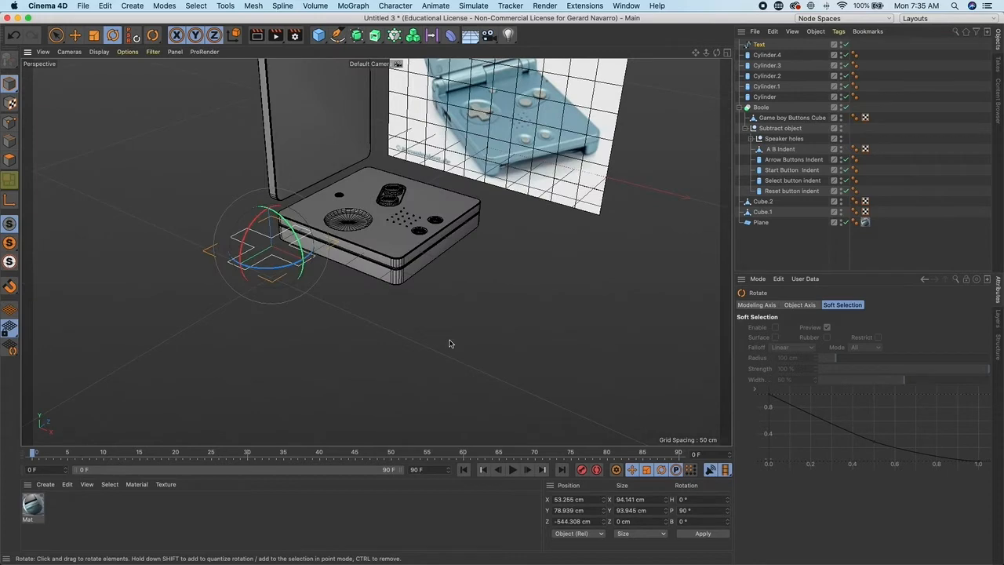
- In top view, move the plus spline over the D-pad recess and scale it to about 38.7 cm across
{"action": "middle_click", "coordinate": [461, 240]}
{"action": "middle_click", "coordinate": [470, 209]}
{"action": "key", "text": "e"}
{"action": "left_click_drag", "start_coordinate": [518, 399], "coordinate": [494, 275]}
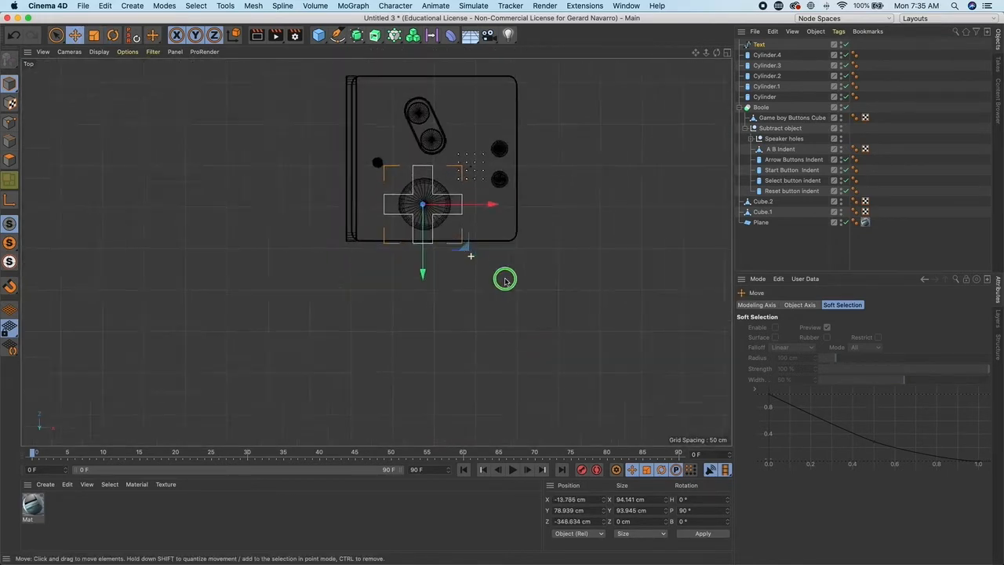
{"action": "scroll", "coordinate": [445, 191], "scroll_direction": "up", "scroll_amount": 5}
{"action": "key", "text": "t"}
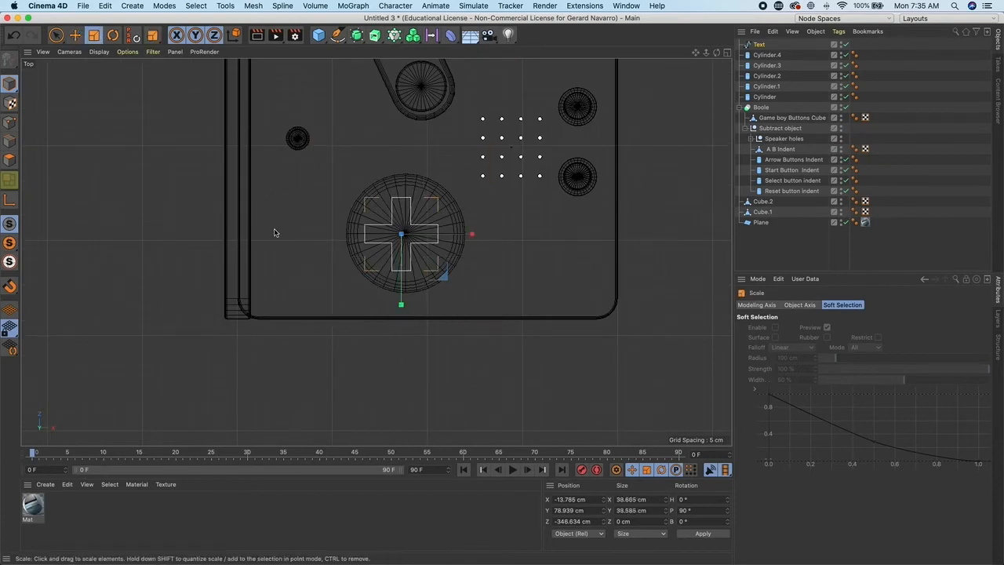
{"action": "middle_click", "coordinate": [97, 72]}
{"action": "middle_click", "coordinate": [258, 196]}
{"action": "key", "text": "e"}
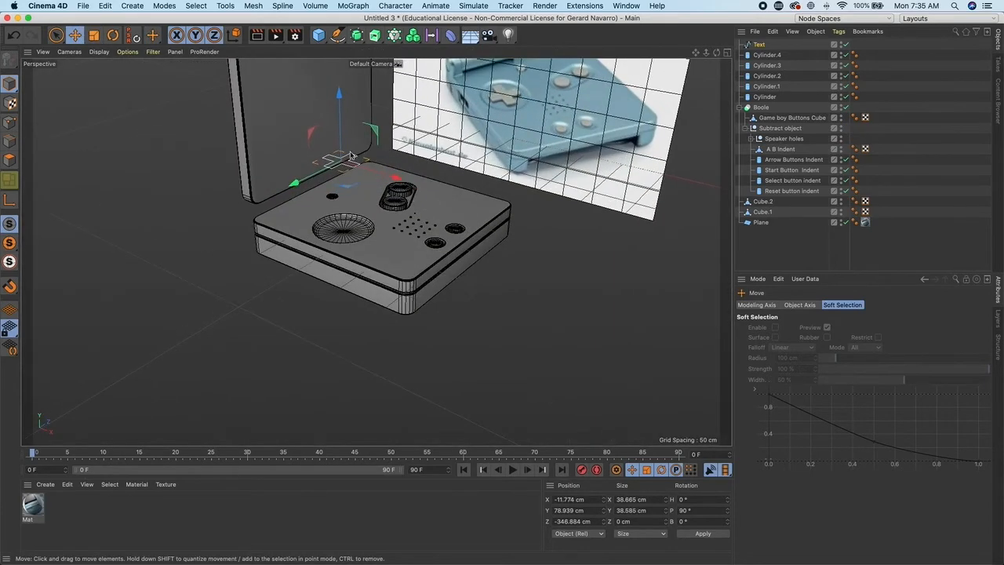
{"action": "left_click_drag", "start_coordinate": [337, 94], "coordinate": [340, 185]}
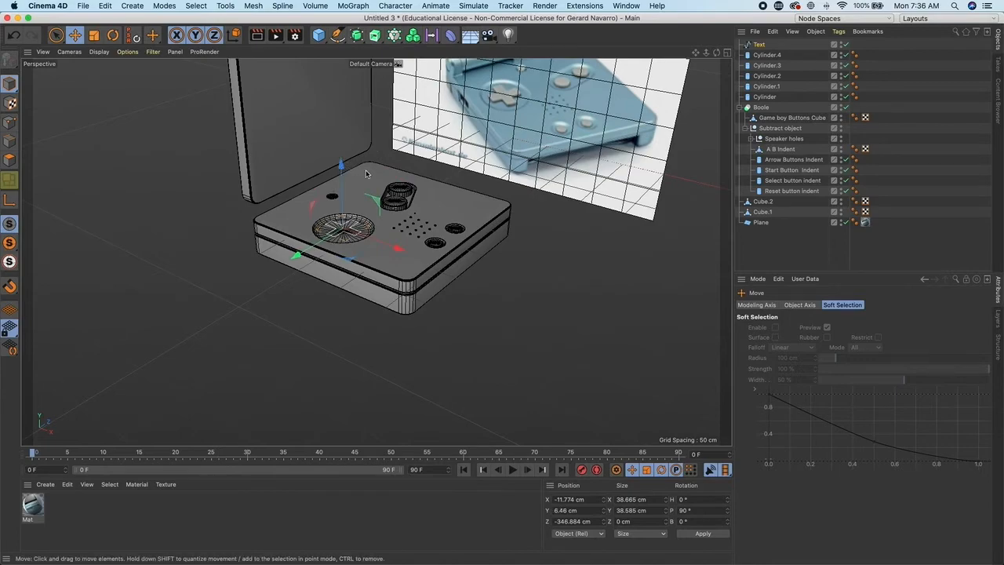
- Lower the plus spline into the D-pad recess to a height of about 3.6 cm
{"action": "scroll", "coordinate": [484, 231], "scroll_direction": "up", "scroll_amount": 3}
{"action": "scroll", "coordinate": [484, 232], "scroll_direction": "up", "scroll_amount": 4}
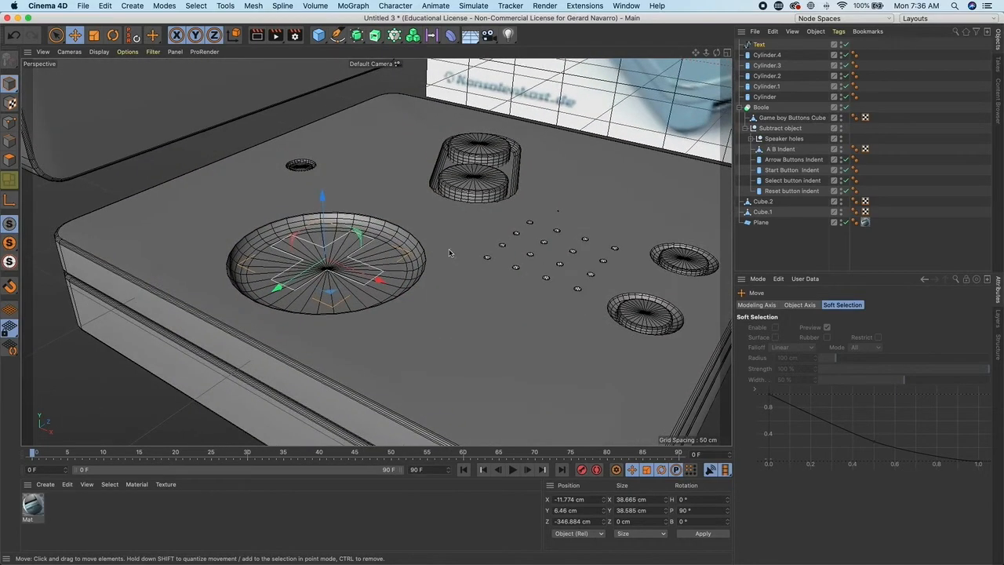
{"action": "left_click_drag", "start_coordinate": [387, 255], "coordinate": [432, 246], "text": "alt"}
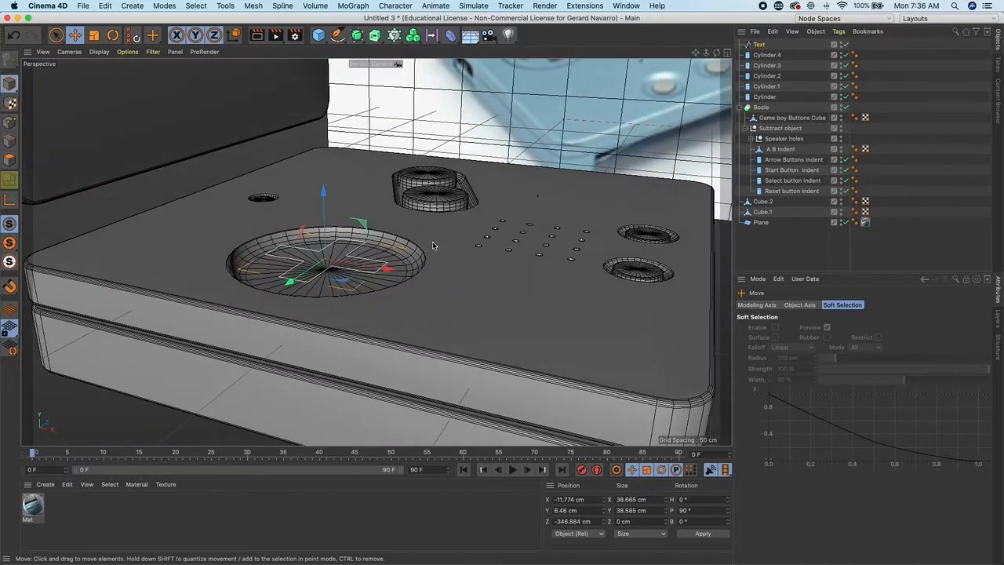
{"action": "left_click_drag", "start_coordinate": [323, 190], "coordinate": [327, 207]}
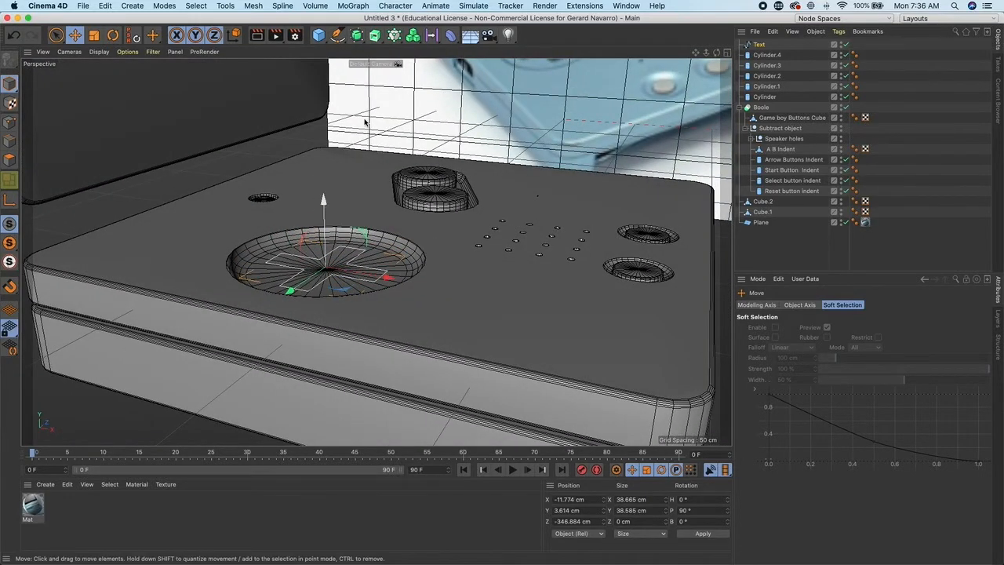
- Add an Extrude object and place the Text spline inside it
{"action": "left_click", "coordinate": [376, 36]}
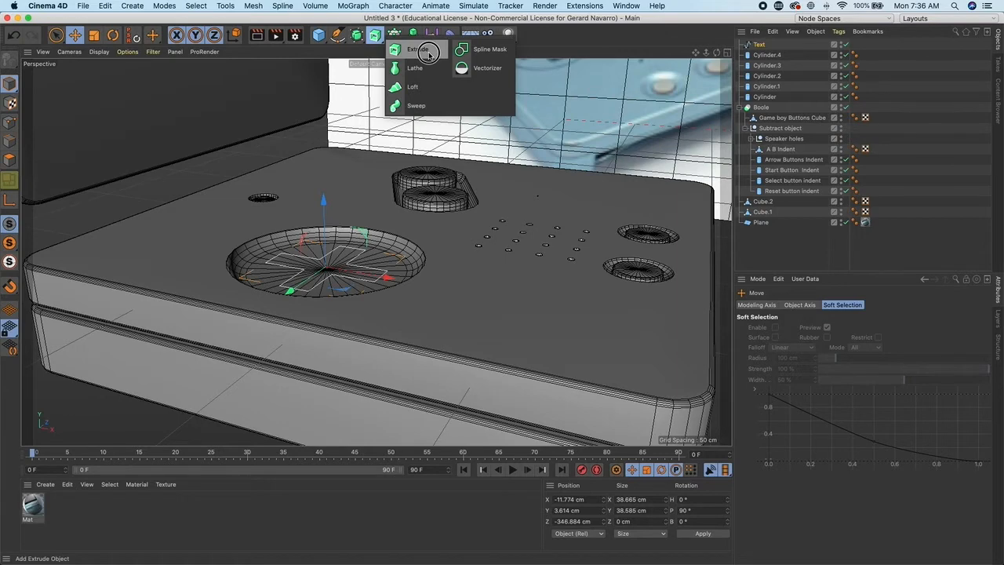
{"action": "left_click", "coordinate": [428, 54]}
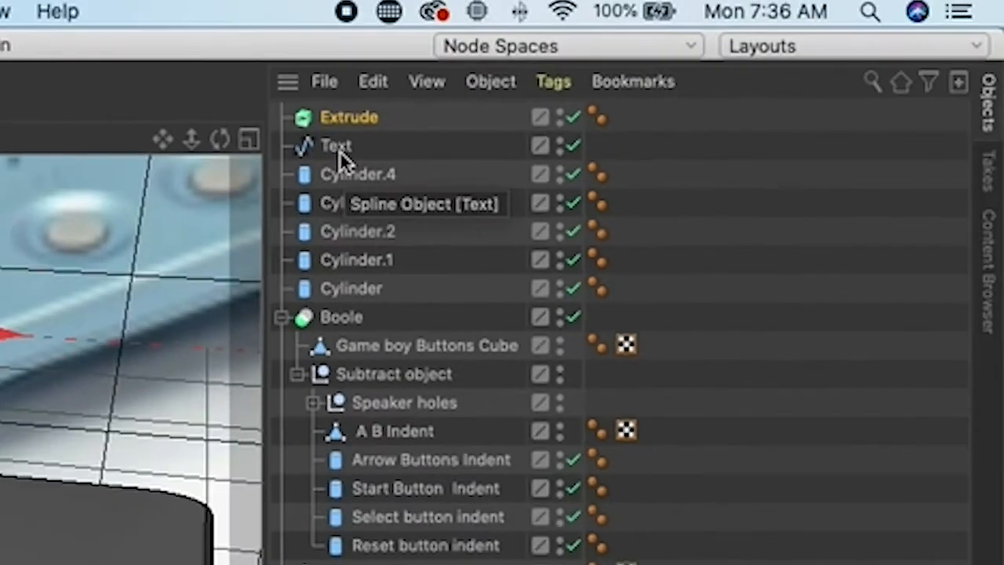
{"action": "left_click", "coordinate": [339, 145]}
{"action": "left_click_drag", "start_coordinate": [341, 149], "coordinate": [352, 119]}
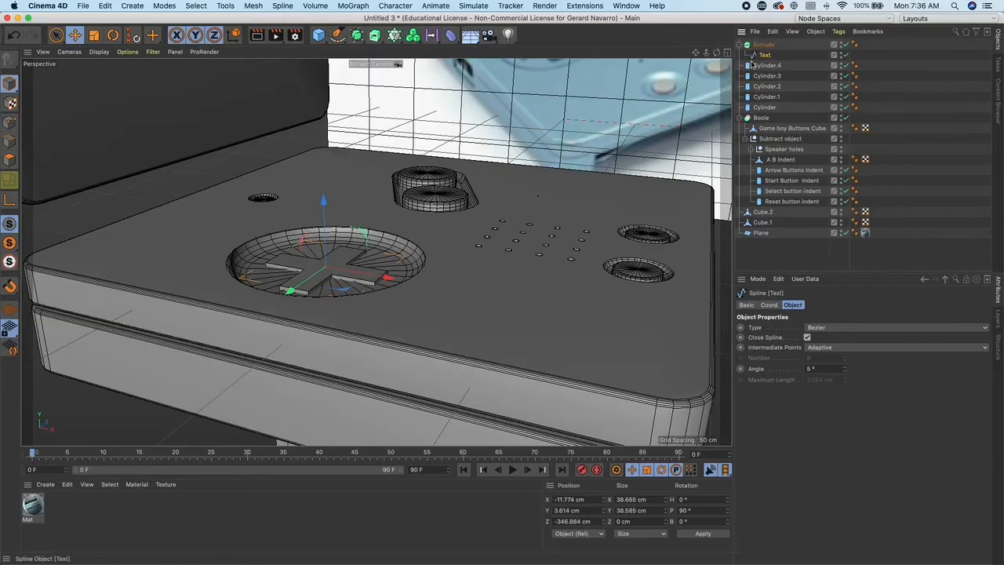
- Set the extrude's offset to 5 cm
{"action": "left_click", "coordinate": [764, 45]}
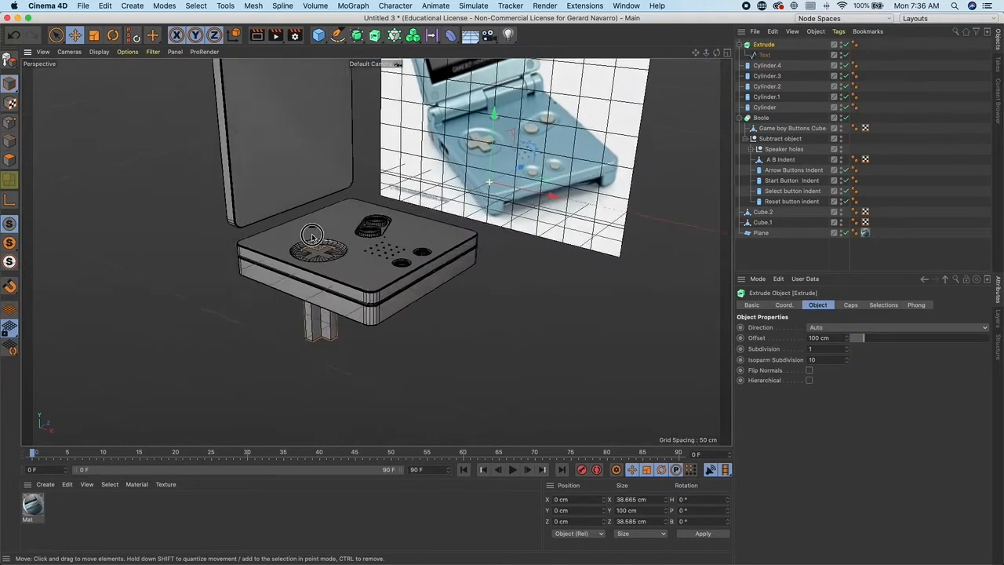
{"action": "left_click_drag", "start_coordinate": [313, 236], "coordinate": [369, 310], "text": "alt"}
{"action": "left_click_drag", "start_coordinate": [493, 116], "coordinate": [493, 103]}
{"action": "left_click_drag", "start_coordinate": [416, 313], "coordinate": [333, 341], "text": "alt"}
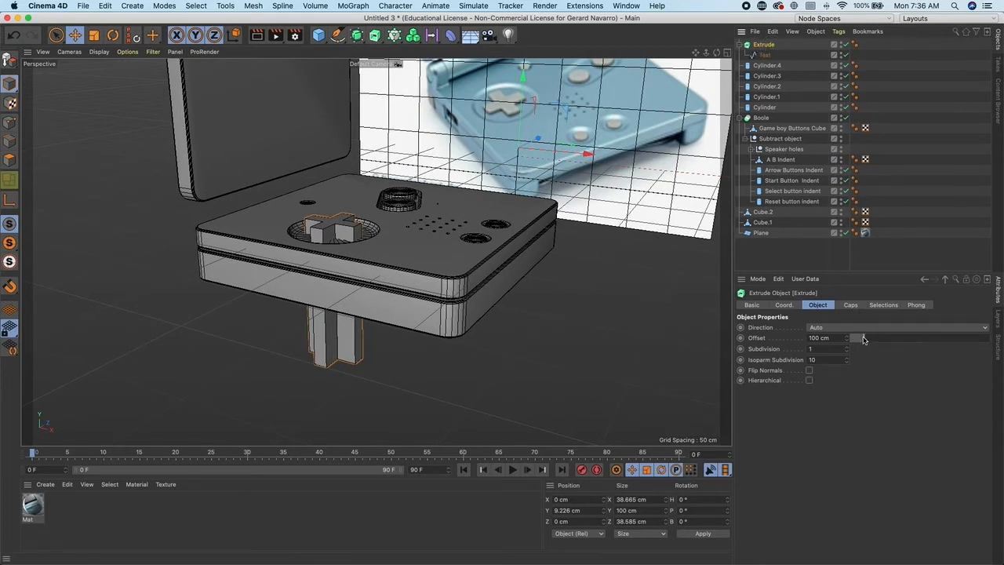
{"action": "left_click_drag", "start_coordinate": [863, 341], "coordinate": [793, 340]}
{"action": "type", "text": "5"}
{"action": "key", "text": "Return"}
- Center the extrude's axis using Axis Center with Include Children and Use All Objects enabled
{"action": "left_click", "coordinate": [765, 46]}
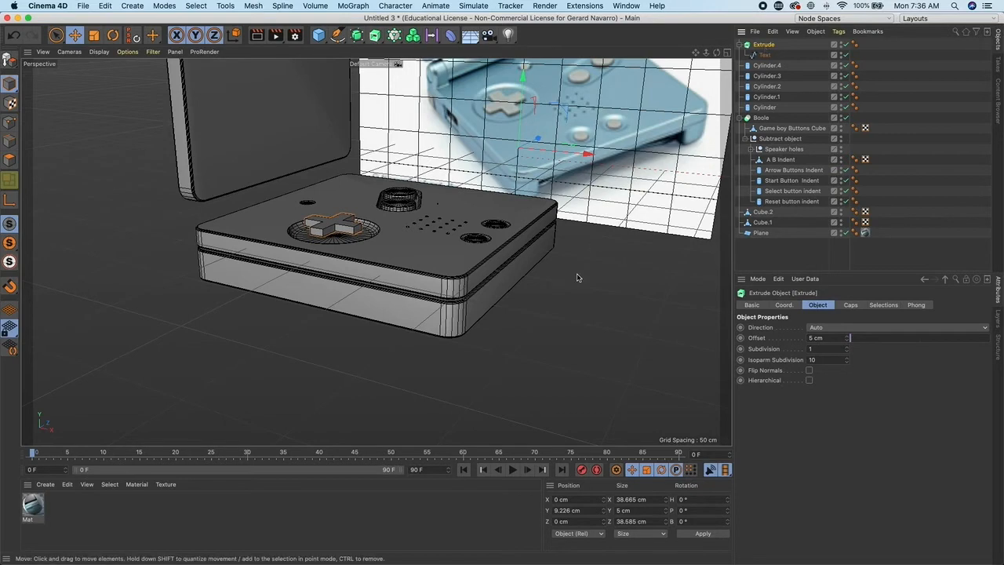
{"action": "scroll", "coordinate": [539, 268], "scroll_direction": "down", "scroll_amount": 3}
{"action": "left_click_drag", "start_coordinate": [498, 240], "coordinate": [536, 201], "text": "alt"}
{"action": "key", "text": "super+z"}
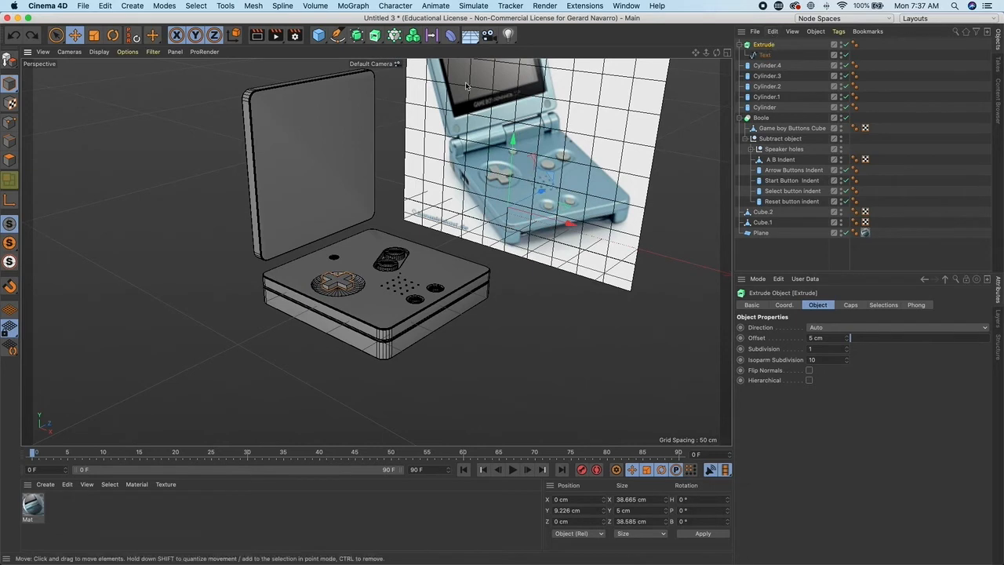
{"action": "left_click", "coordinate": [196, 7]}
{"action": "mouse_move", "coordinate": [253, 7]}
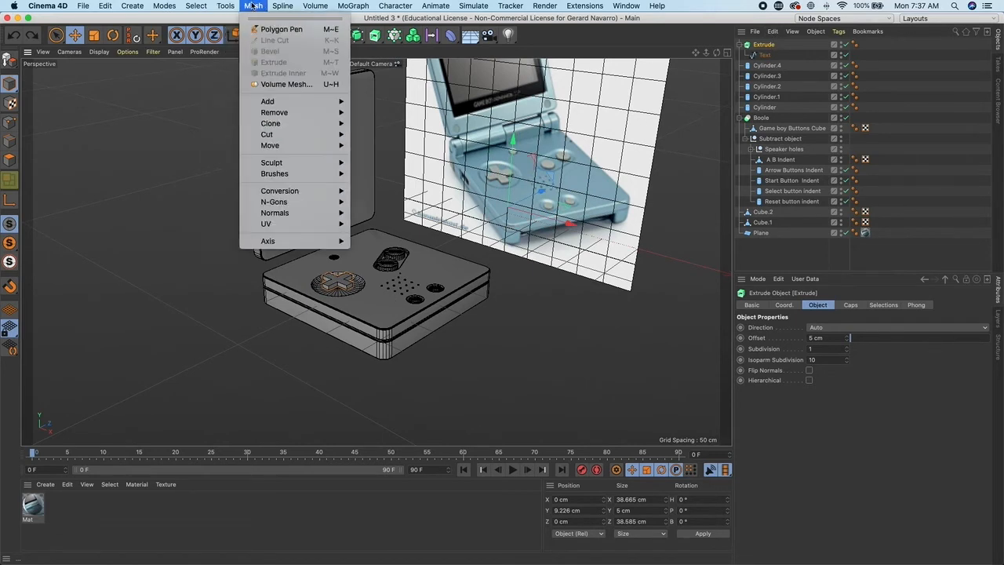
{"action": "mouse_move", "coordinate": [299, 241]}
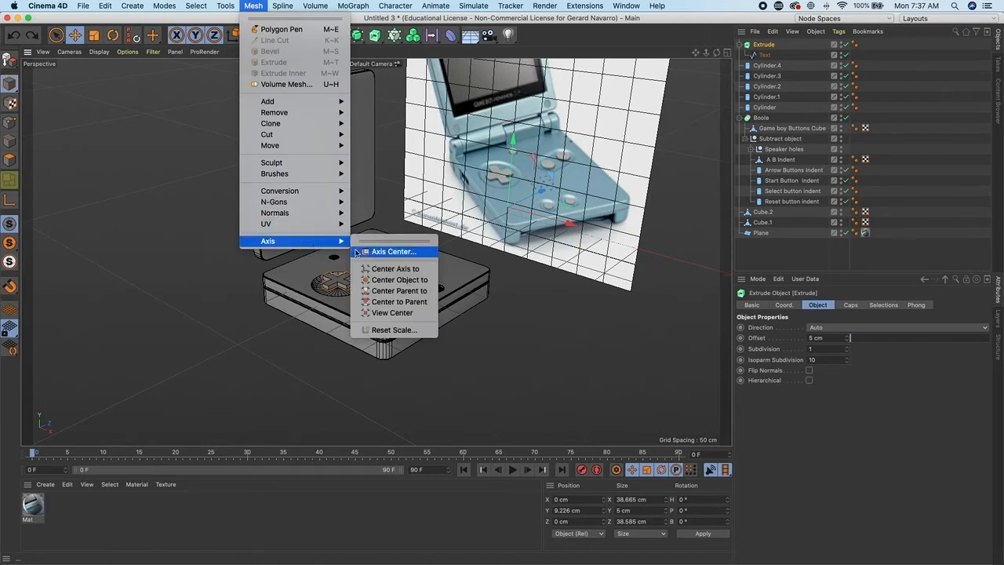
{"action": "left_click", "coordinate": [392, 251]}
{"action": "left_click_drag", "start_coordinate": [511, 255], "coordinate": [435, 200]}
{"action": "left_click", "coordinate": [447, 227]}
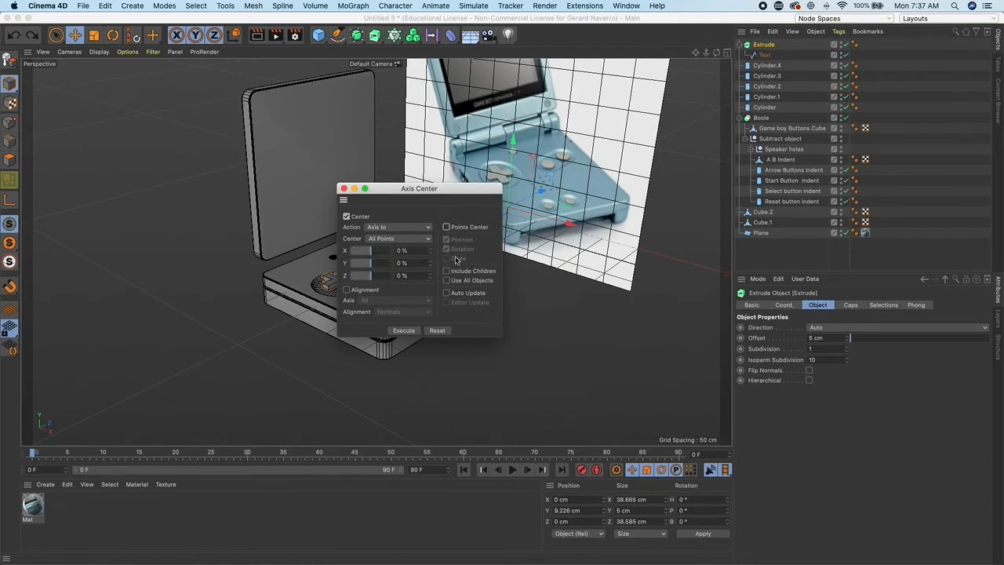
{"action": "left_click", "coordinate": [447, 271]}
{"action": "left_click_drag", "start_coordinate": [445, 193], "coordinate": [618, 170]}
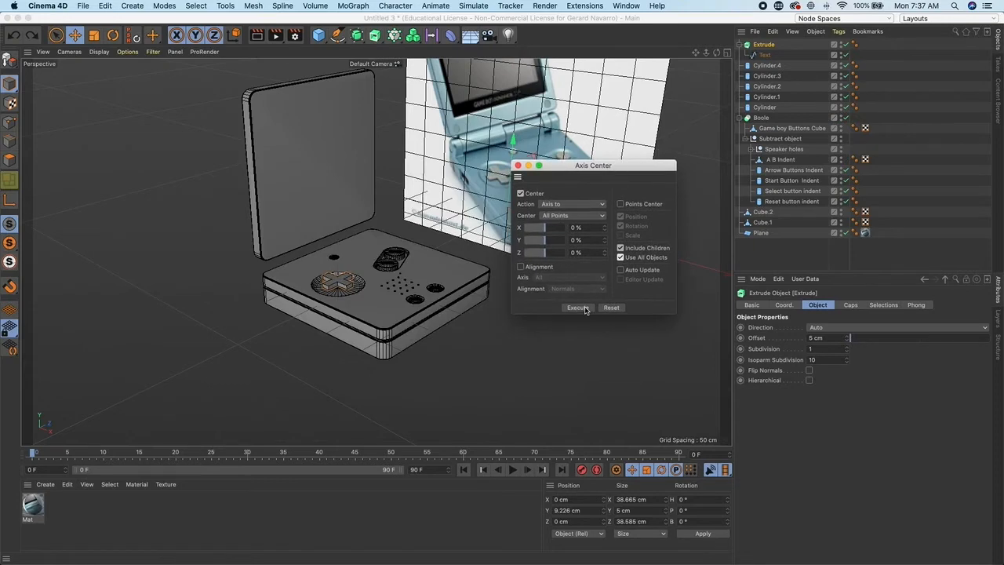
{"action": "left_click", "coordinate": [580, 307]}
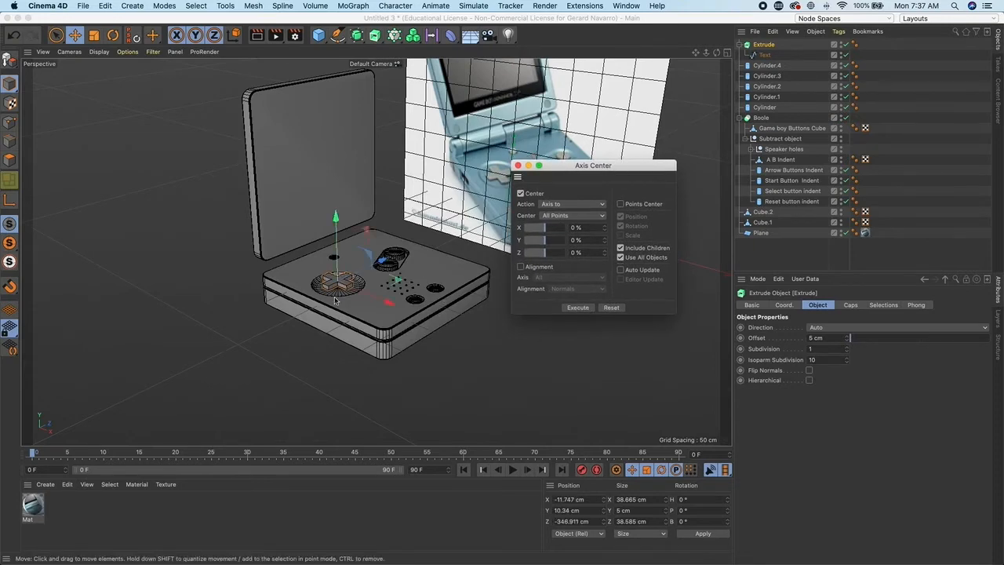
{"action": "left_click", "coordinate": [517, 165]}
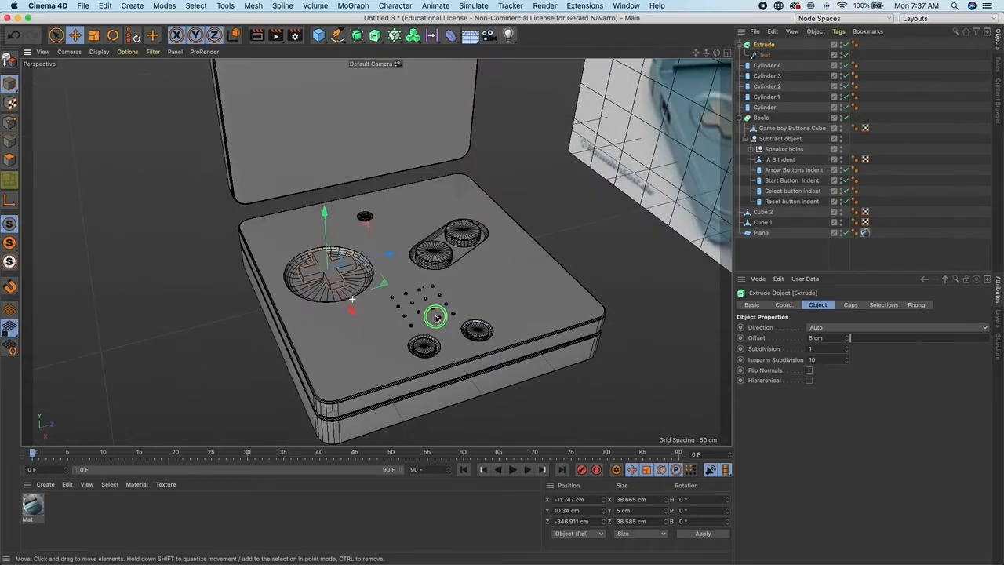
- Scale the plus-shaped extrude slightly and give its caps a Round bevel of about 1.29 cm
{"action": "left_click_drag", "start_coordinate": [336, 301], "coordinate": [367, 276], "text": "alt"}
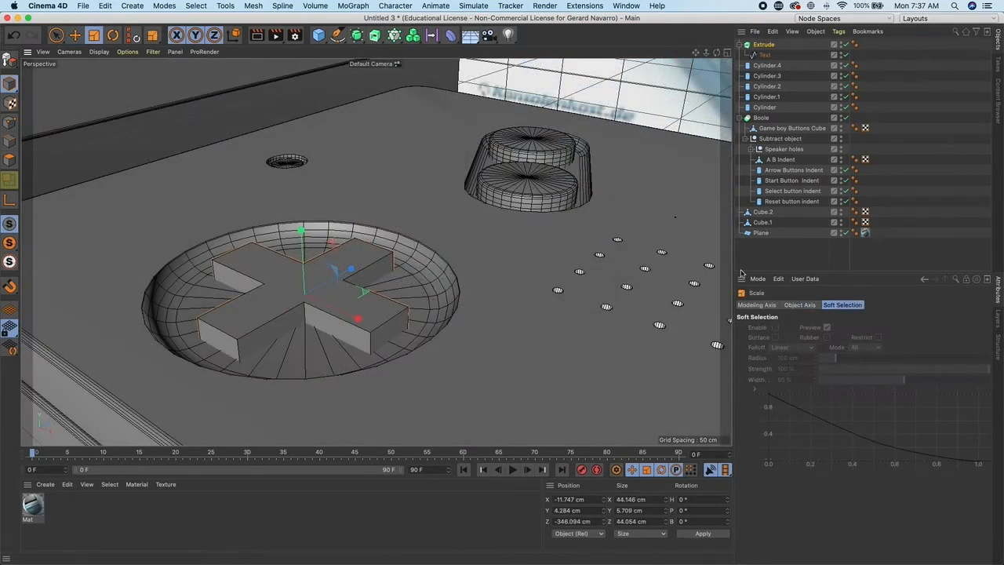
{"action": "left_click", "coordinate": [770, 45]}
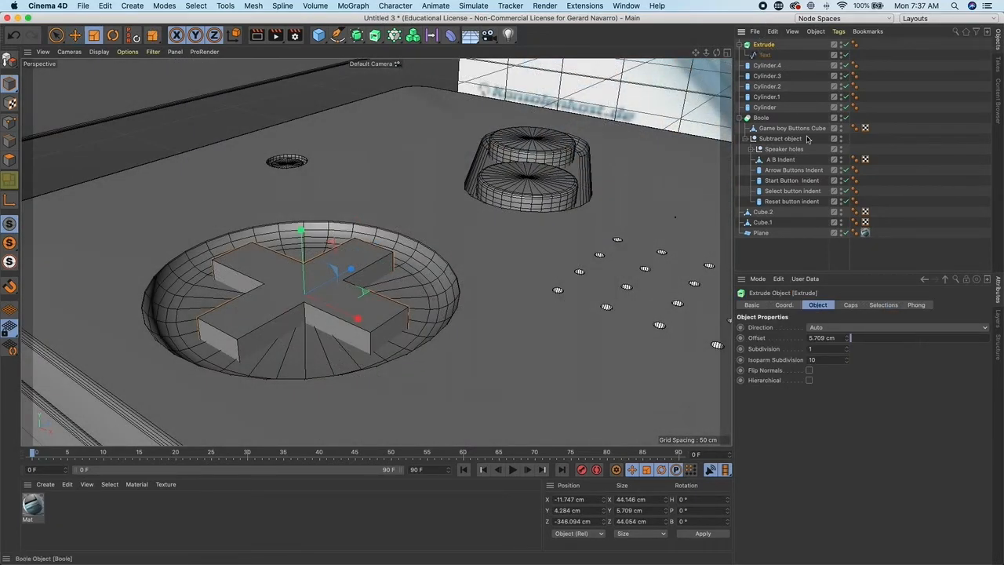
{"action": "left_click", "coordinate": [851, 306]}
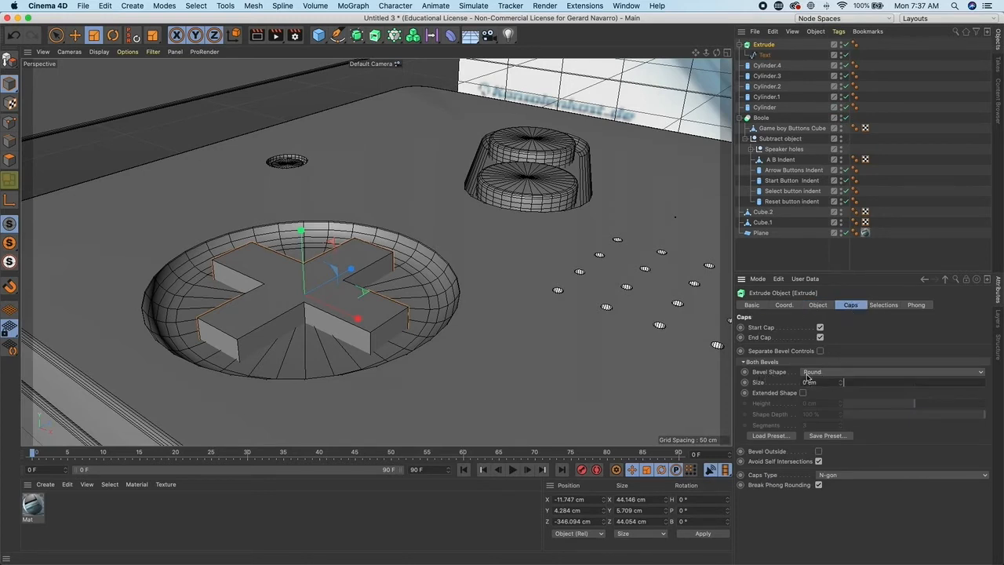
{"action": "left_click", "coordinate": [820, 372]}
{"action": "left_click", "coordinate": [821, 381]}
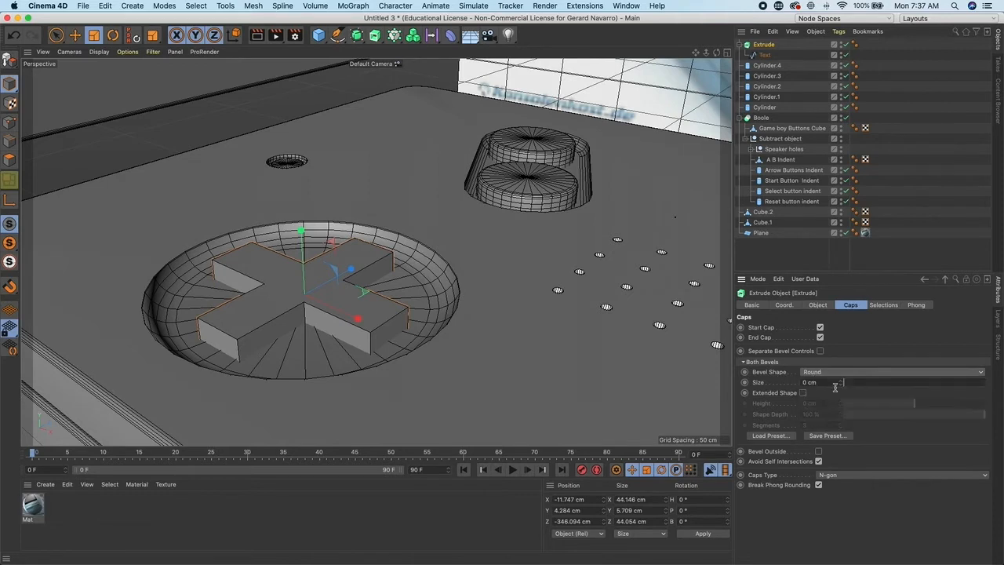
{"action": "mouse_move", "coordinate": [842, 383]}
{"action": "left_mouse_down"}
{"action": "mouse_move", "coordinate": [861, 382]}
{"action": "mouse_move", "coordinate": [834, 383]}
{"action": "left_mouse_up"}
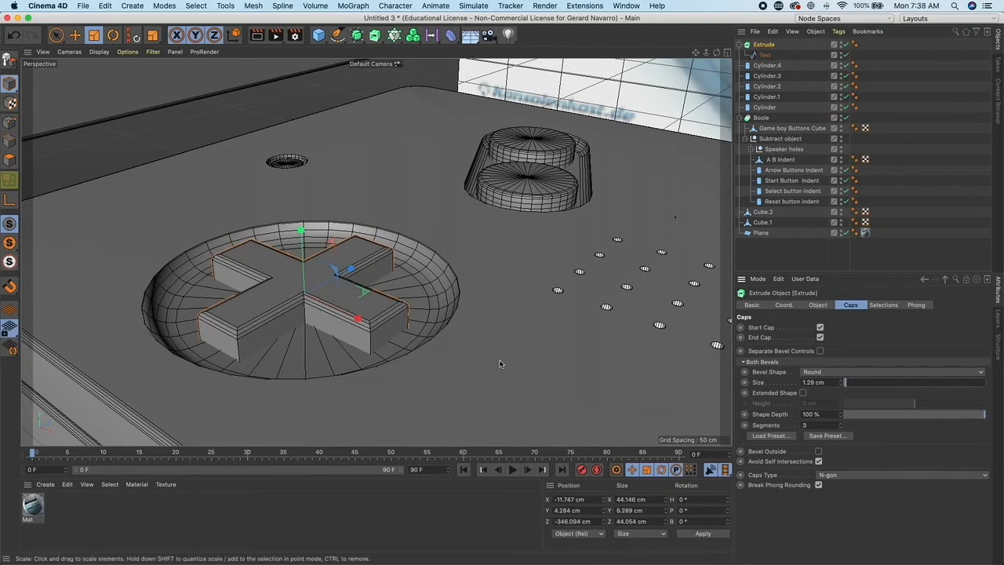
{"action": "left_click", "coordinate": [826, 372]}
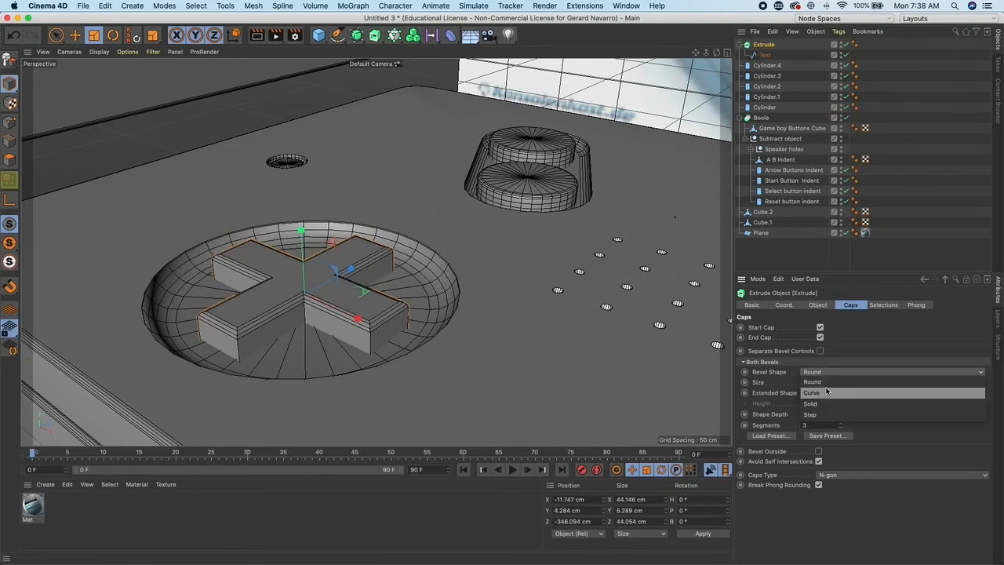
{"action": "left_click", "coordinate": [826, 392]}
{"action": "left_click", "coordinate": [826, 373]}
{"action": "left_click", "coordinate": [829, 382]}
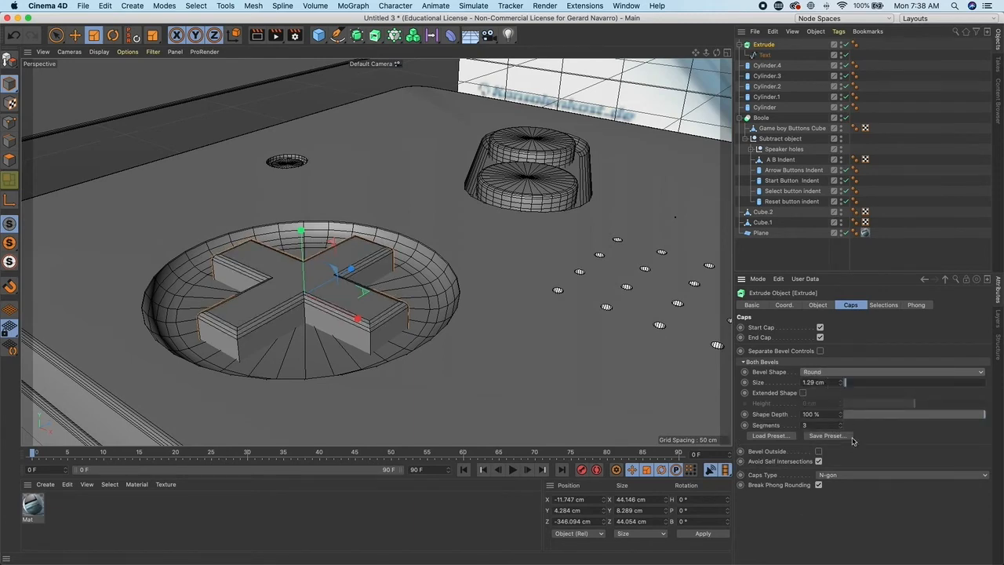
{"action": "left_click_drag", "start_coordinate": [390, 332], "coordinate": [420, 370], "text": "alt"}
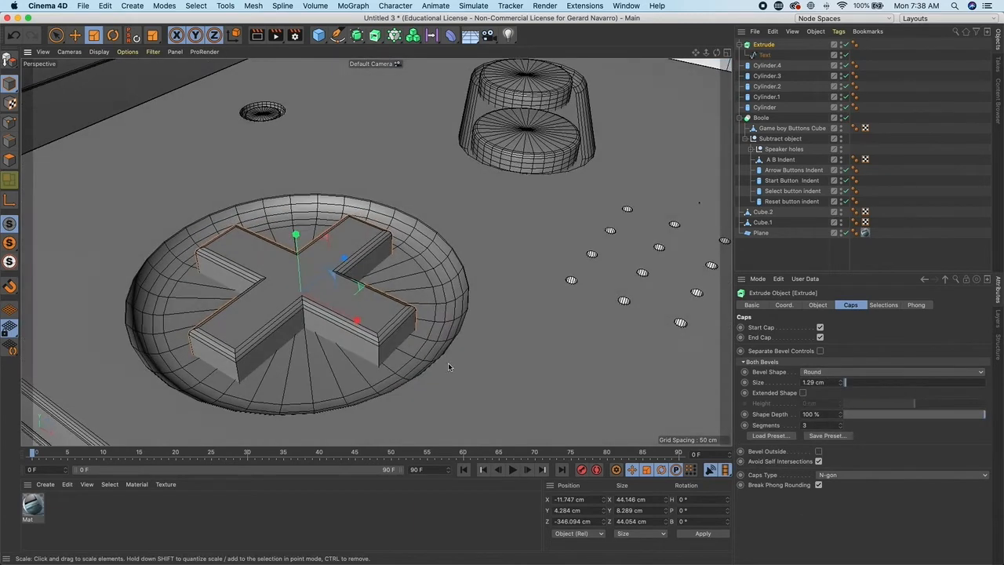
{"action": "left_click", "coordinate": [842, 428]}
{"action": "left_click", "coordinate": [842, 428]}
{"action": "right_click_drag", "start_coordinate": [488, 315], "coordinate": [353, 346], "text": "alt"}
{"action": "left_click", "coordinate": [351, 348]}
{"action": "left_click_drag", "start_coordinate": [351, 348], "coordinate": [573, 290], "text": "alt"}
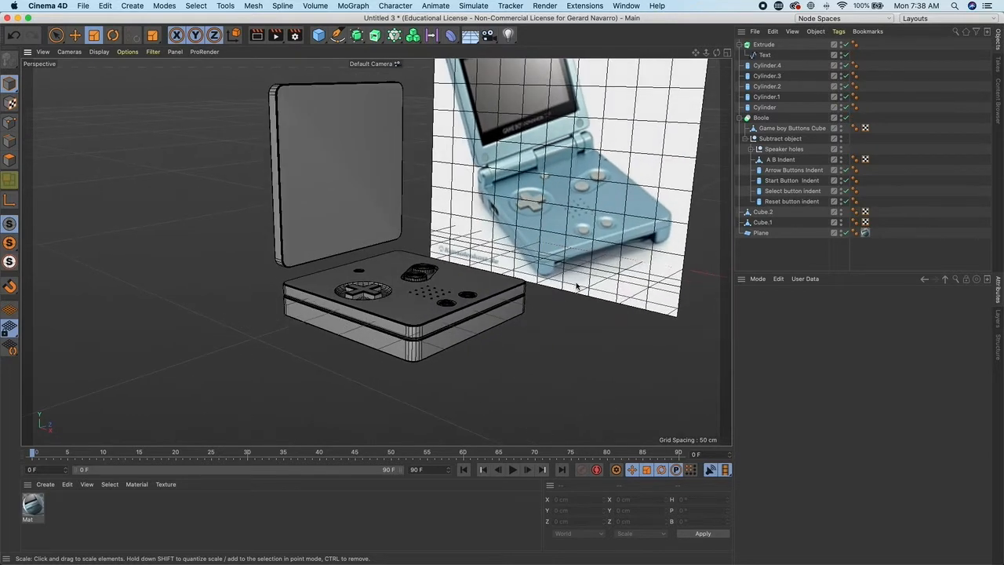
{"action": "right_click_drag", "start_coordinate": [548, 299], "coordinate": [612, 273], "text": "alt"}
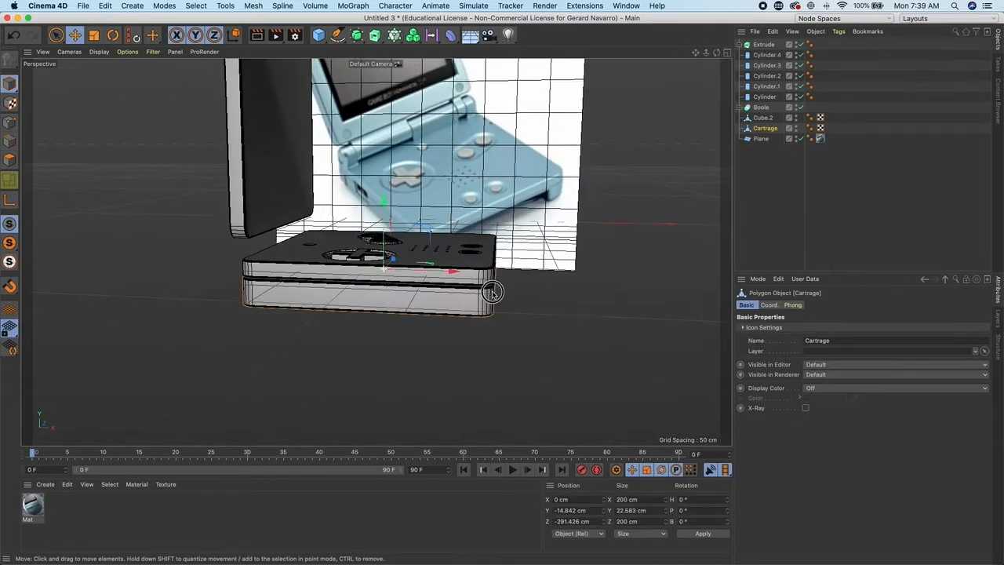
{"action": "left_click_drag", "start_coordinate": [440, 298], "coordinate": [413, 328], "text": "alt"}
{"action": "left_click_drag", "start_coordinate": [404, 248], "coordinate": [406, 251], "text": "alt"}
{"action": "left_click_drag", "start_coordinate": [445, 291], "coordinate": [436, 291], "text": "alt"}
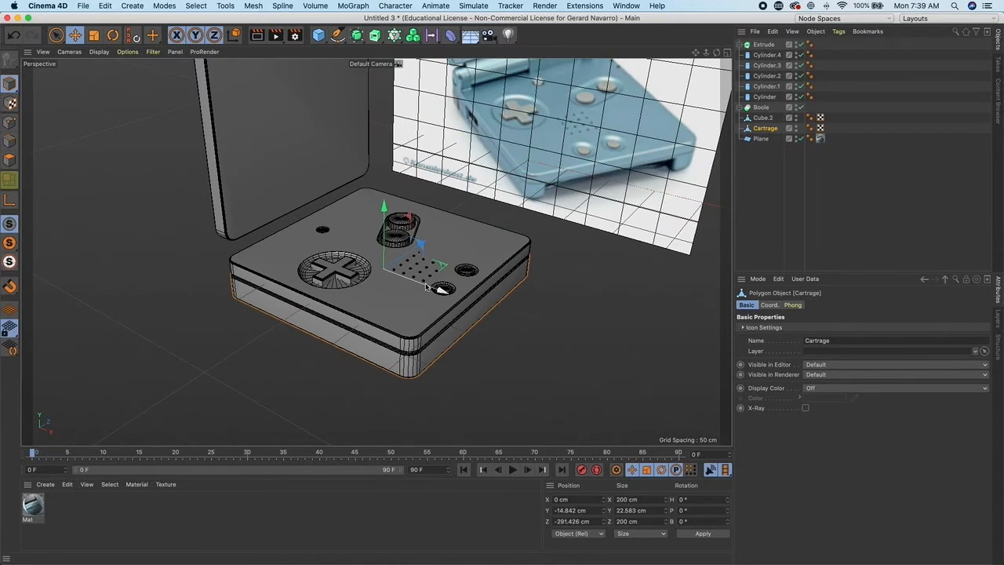
- Duplicate the Cartrage body, shrink the copy to about 142 cm and slide it into the base's side
{"action": "left_click_drag", "start_coordinate": [424, 287], "coordinate": [654, 353], "text": "ctrl"}
{"action": "left_click_drag", "start_coordinate": [585, 321], "coordinate": [450, 235], "text": "alt"}
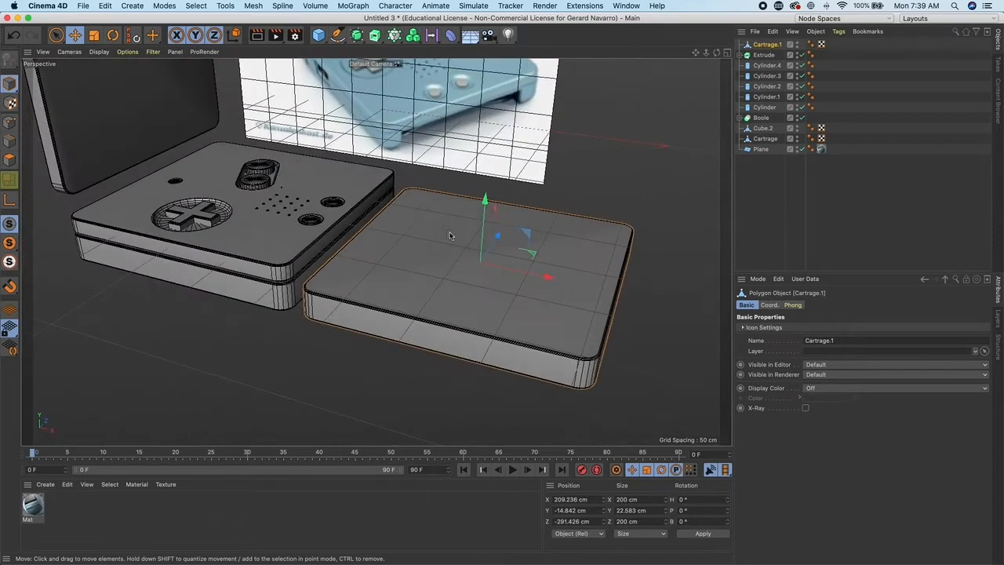
{"action": "left_click", "coordinate": [94, 35]}
{"action": "left_click_drag", "start_coordinate": [532, 253], "coordinate": [408, 254]}
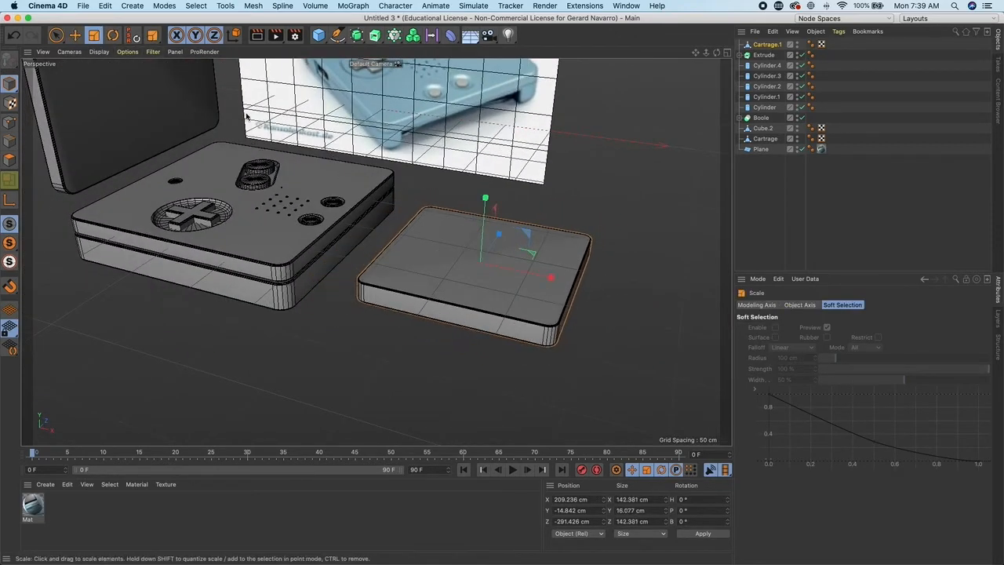
{"action": "key", "text": "e"}
{"action": "left_click_drag", "start_coordinate": [549, 270], "coordinate": [463, 264]}
{"action": "mouse_move", "coordinate": [463, 263]}
{"action": "left_mouse_down", "text": "alt"}
{"action": "mouse_move", "coordinate": [448, 226]}
{"action": "mouse_move", "coordinate": [456, 273]}
{"action": "left_mouse_up", "text": "alt"}
{"action": "left_click_drag", "start_coordinate": [559, 280], "coordinate": [447, 212]}
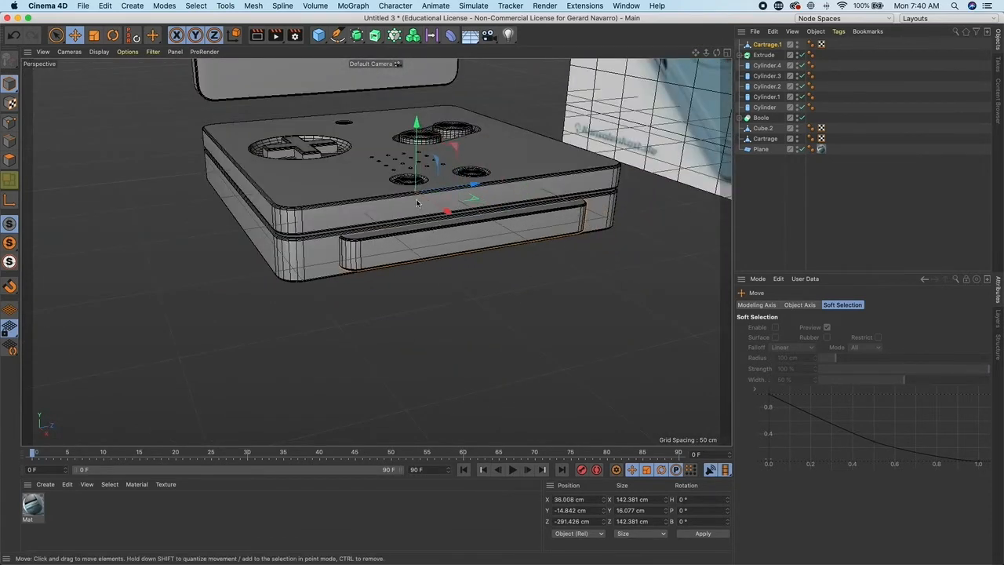
{"action": "left_click_drag", "start_coordinate": [417, 128], "coordinate": [418, 126]}
{"action": "left_click_drag", "start_coordinate": [405, 212], "coordinate": [523, 179], "text": "alt"}
{"action": "key", "text": "t"}
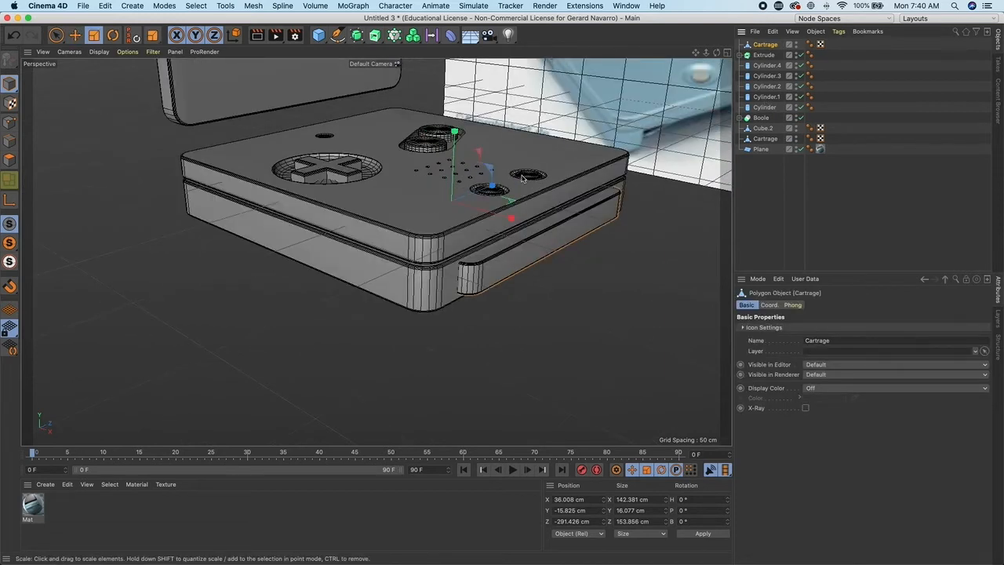
- Add a Boole object and place both Cartrage objects inside it
{"action": "left_click", "coordinate": [360, 36]}
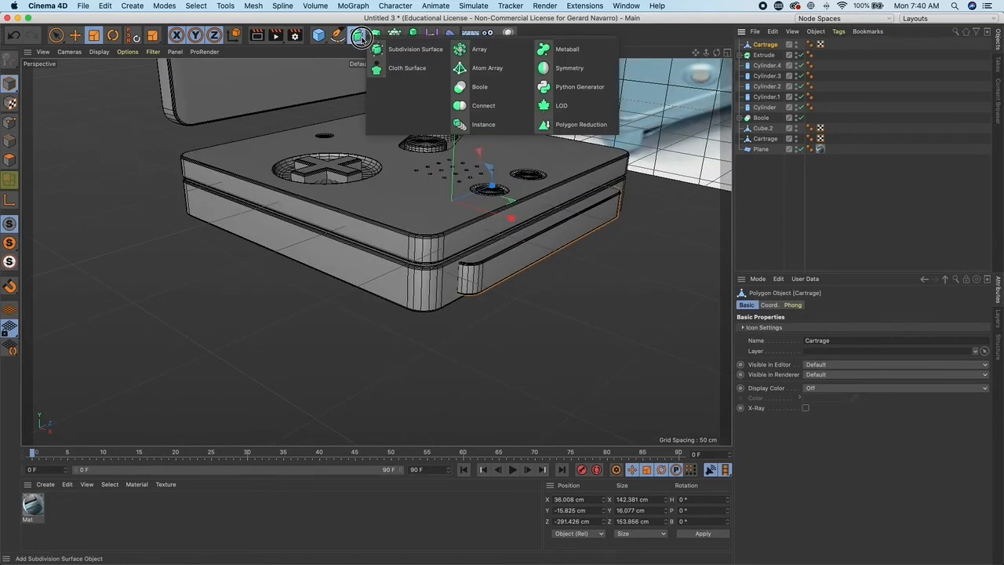
{"action": "left_click", "coordinate": [486, 91]}
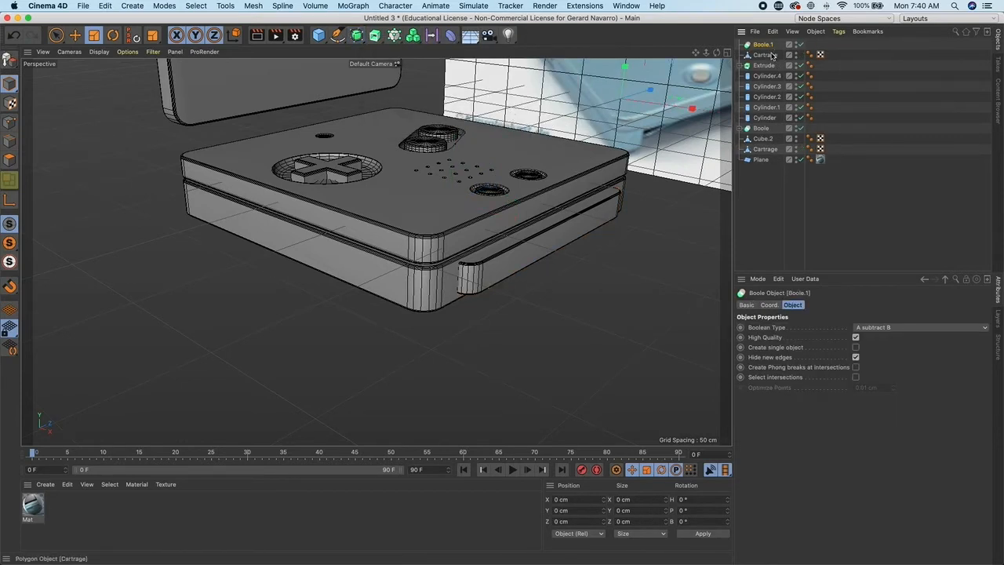
{"action": "left_click", "coordinate": [770, 54]}
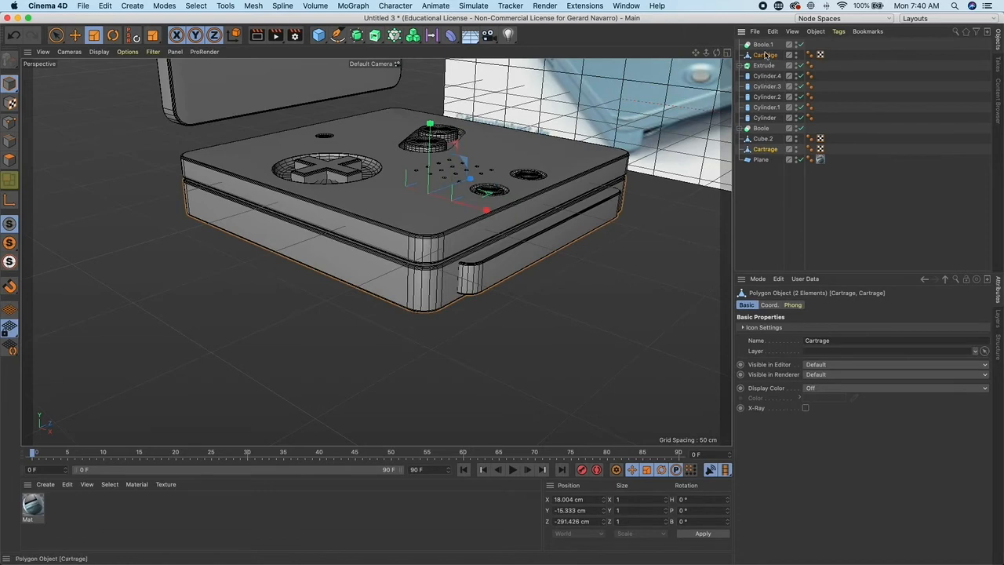
{"action": "left_click_drag", "start_coordinate": [771, 57], "coordinate": [766, 47]}
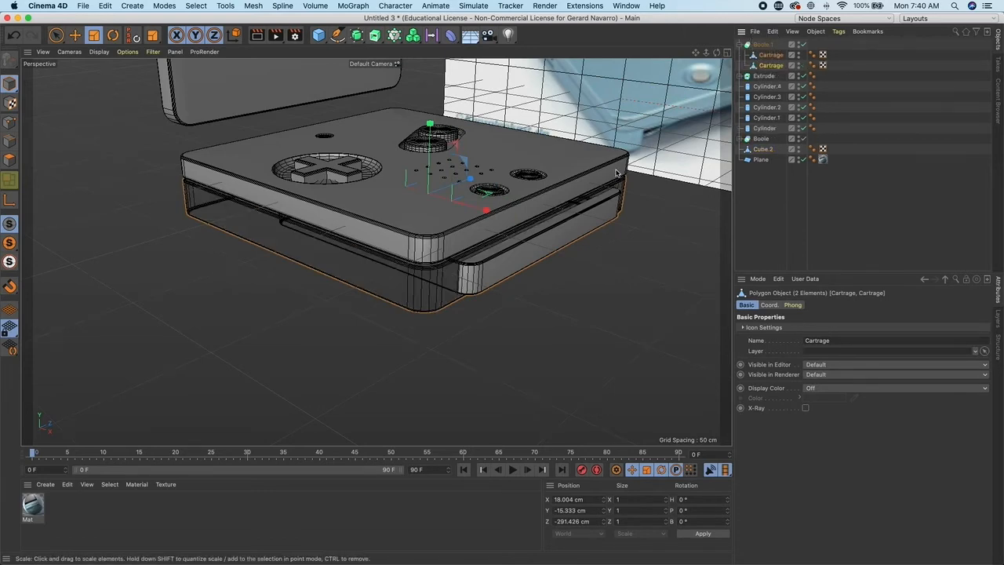
- Reorder the children of the new Boole and rename the first one Cartrage Base
{"action": "left_click_drag", "start_coordinate": [614, 169], "coordinate": [584, 147], "text": "alt"}
{"action": "left_click", "coordinate": [590, 245]}
{"action": "left_click_drag", "start_coordinate": [549, 254], "coordinate": [377, 251], "text": "alt"}
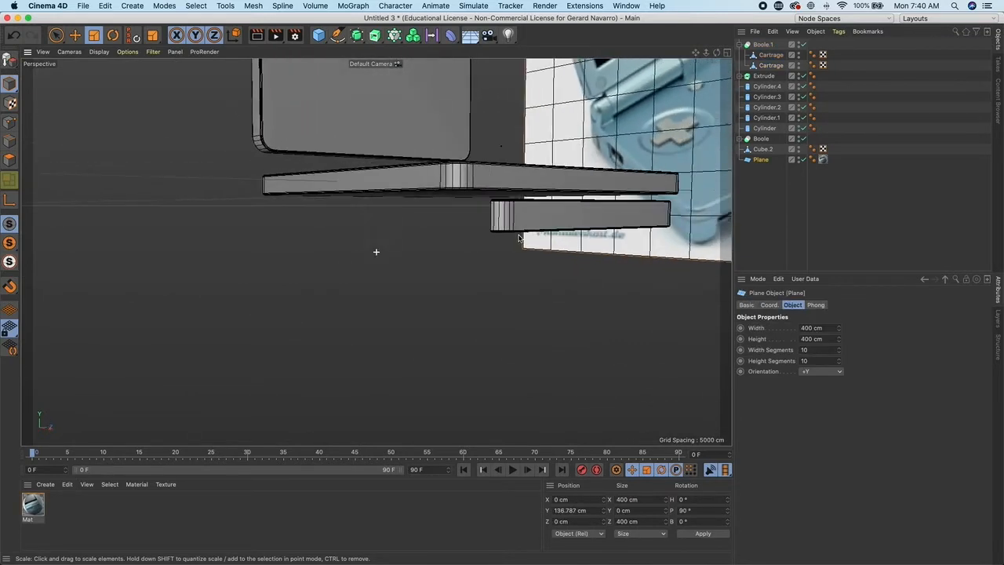
{"action": "double_click", "coordinate": [775, 65]}
{"action": "left_click", "coordinate": [740, 64]}
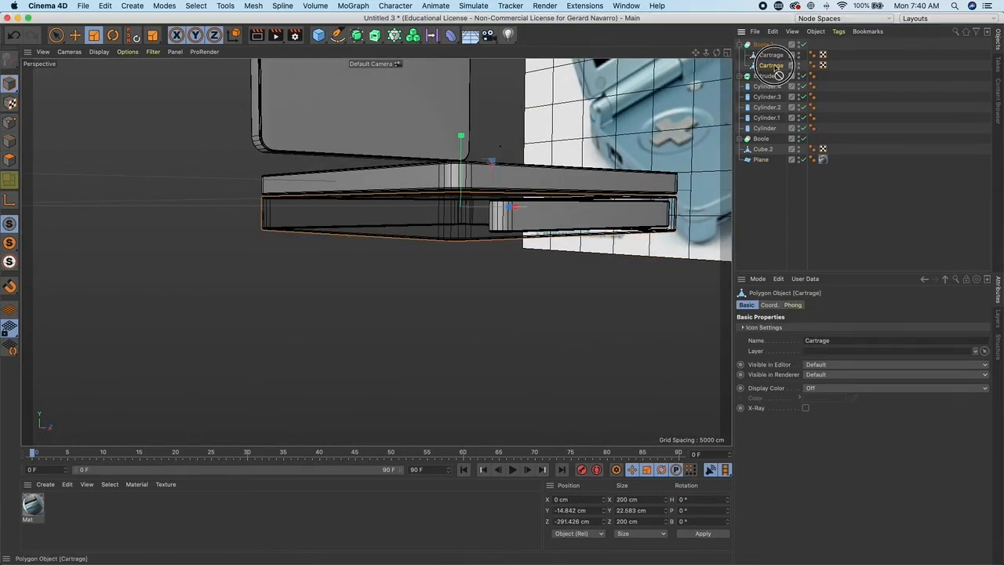
{"action": "left_click_drag", "start_coordinate": [767, 52], "coordinate": [769, 47]}
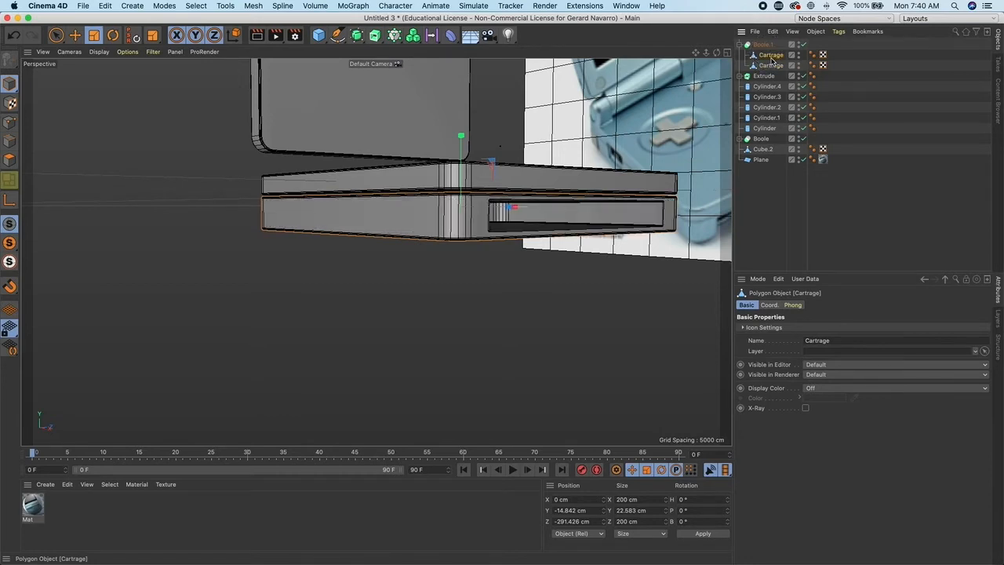
{"action": "double_click", "coordinate": [772, 55]}
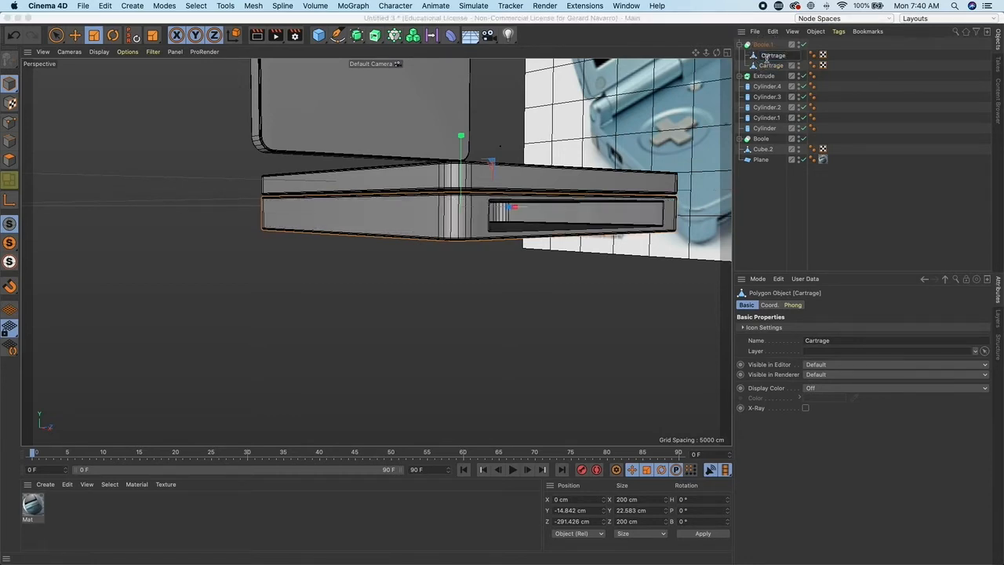
{"action": "left_click_drag", "start_coordinate": [440, 218], "coordinate": [425, 253], "text": "alt"}
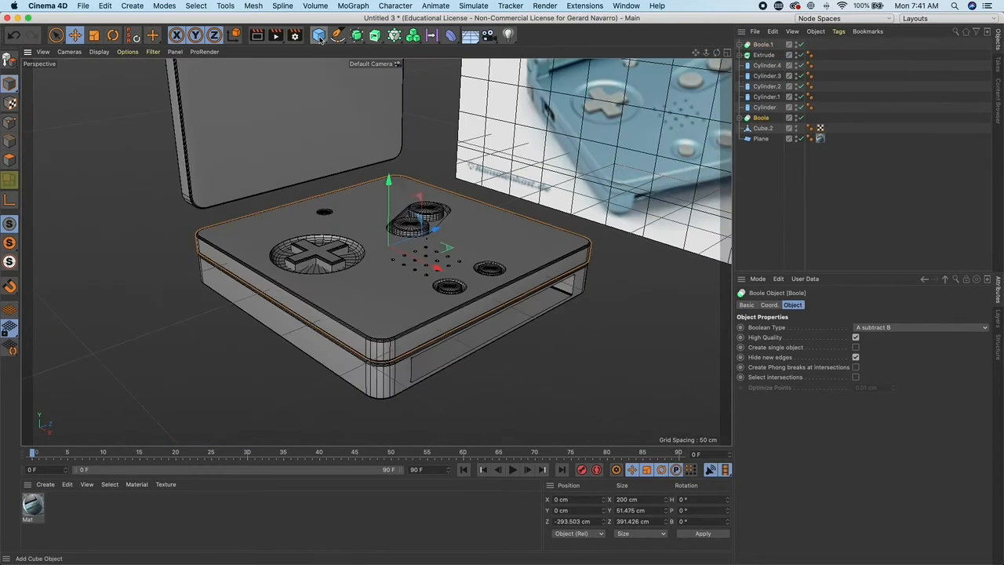
- Group both Boole objects into a null named Game Boy Base
{"action": "left_click_drag", "start_coordinate": [320, 39], "coordinate": [349, 44]}
{"action": "left_click_drag", "start_coordinate": [759, 49], "coordinate": [758, 46]}
{"action": "left_click", "coordinate": [741, 44]}
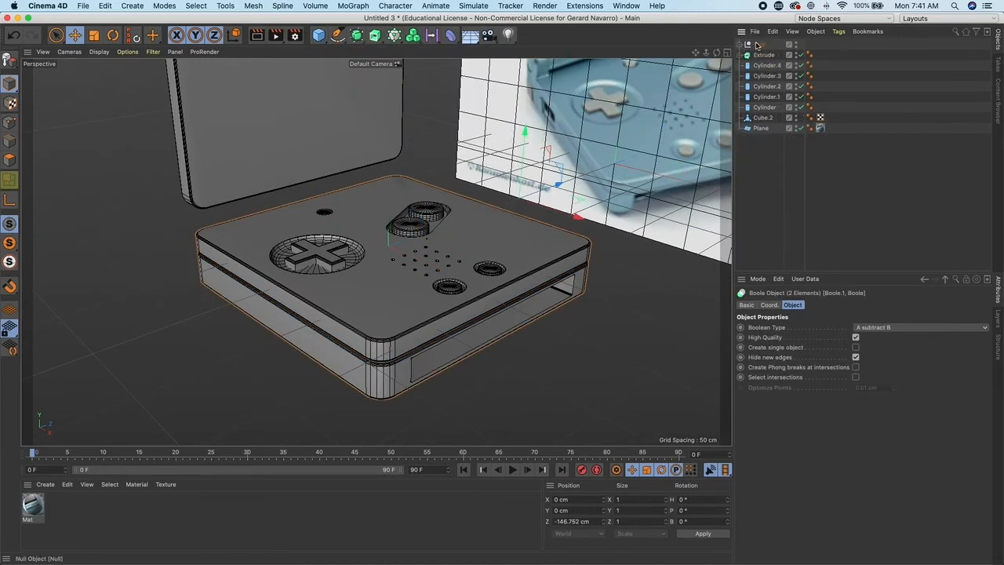
{"action": "left_click", "coordinate": [759, 44]}
{"action": "double_click", "coordinate": [760, 45]}
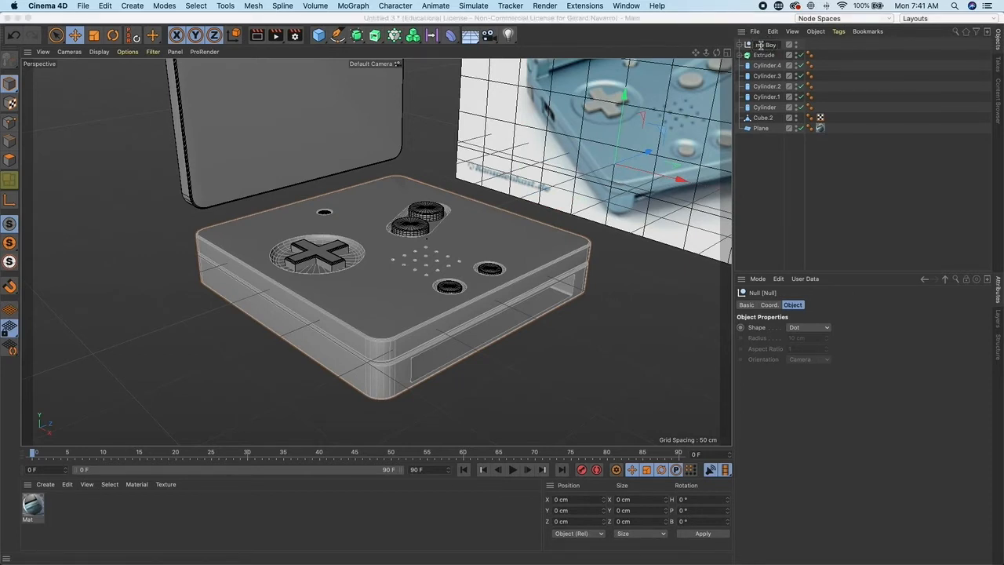
{"action": "type", "text": "Game Boy Base"}
{"action": "key", "text": "Return"}
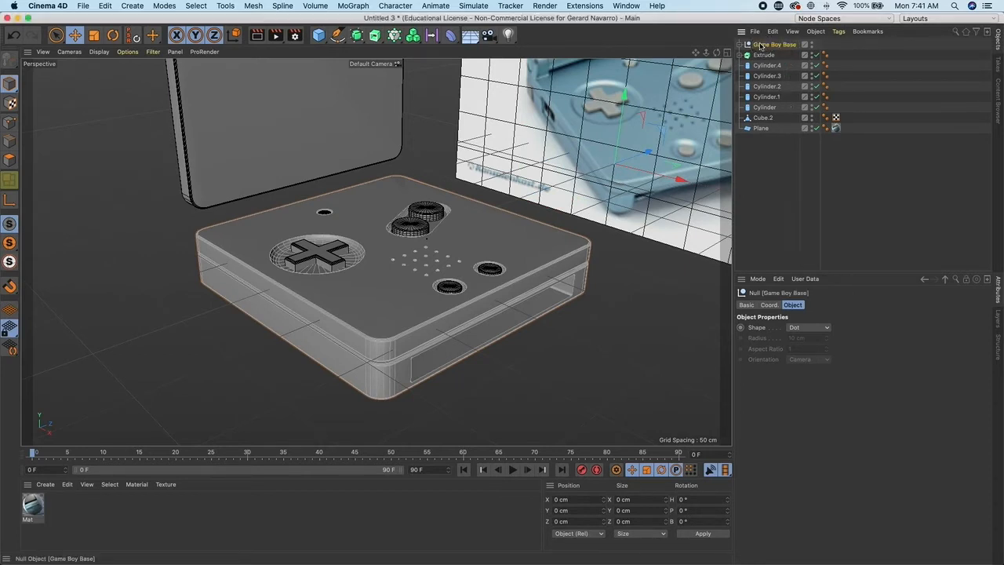
{"action": "left_click", "coordinate": [426, 310]}
{"action": "left_click", "coordinate": [383, 387]}
{"action": "left_click_drag", "start_coordinate": [388, 385], "coordinate": [397, 372], "text": "alt"}
{"action": "left_click_drag", "start_coordinate": [457, 340], "coordinate": [525, 240], "text": "alt"}
{"action": "right_click_drag", "start_coordinate": [526, 243], "coordinate": [444, 239], "text": "alt"}
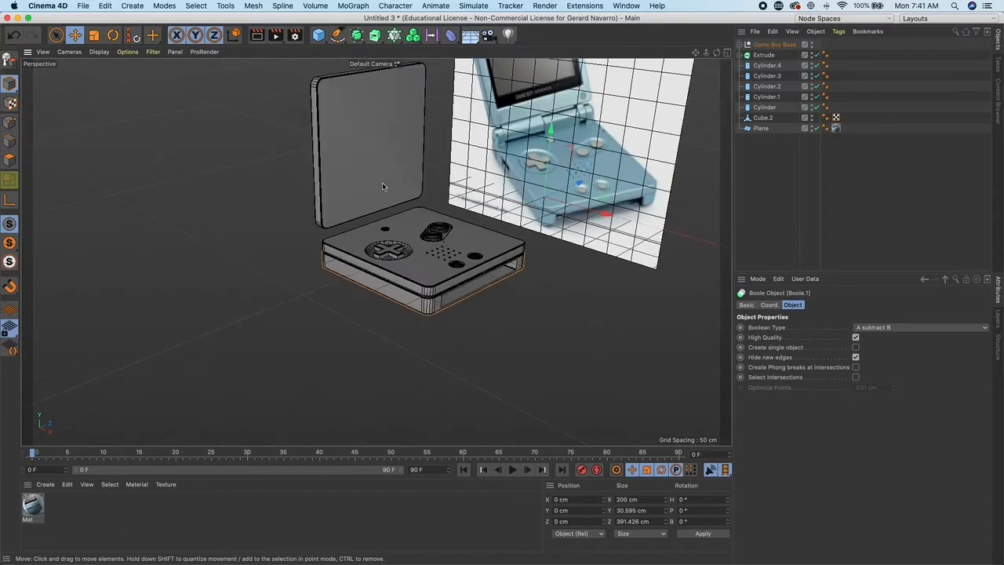
- Add a cube, size it about 39 × 22 × 56 cm and place it against the base's side
{"action": "left_click", "coordinate": [318, 36]}
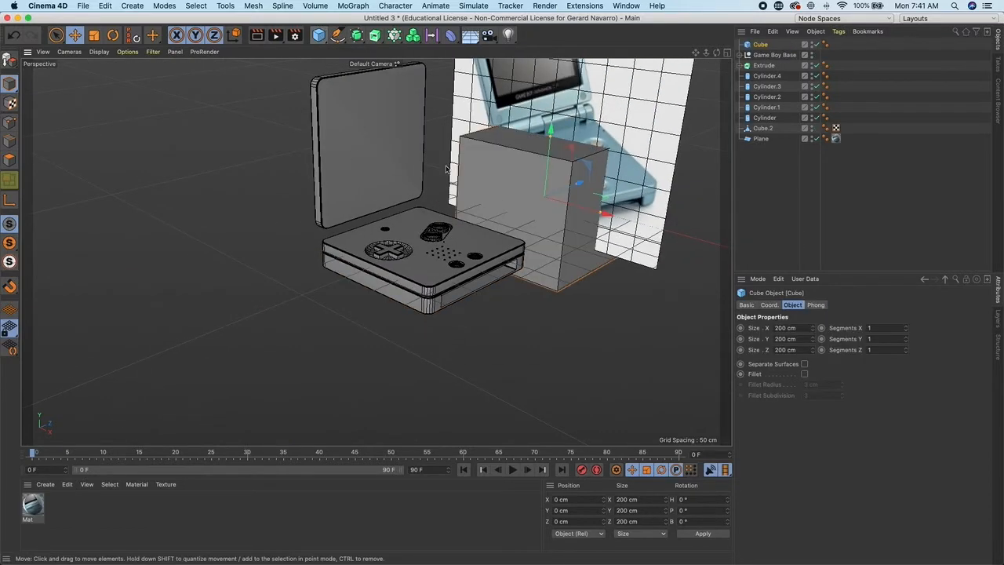
{"action": "left_click_drag", "start_coordinate": [580, 184], "coordinate": [344, 275]}
{"action": "left_click_drag", "start_coordinate": [348, 294], "coordinate": [341, 291]}
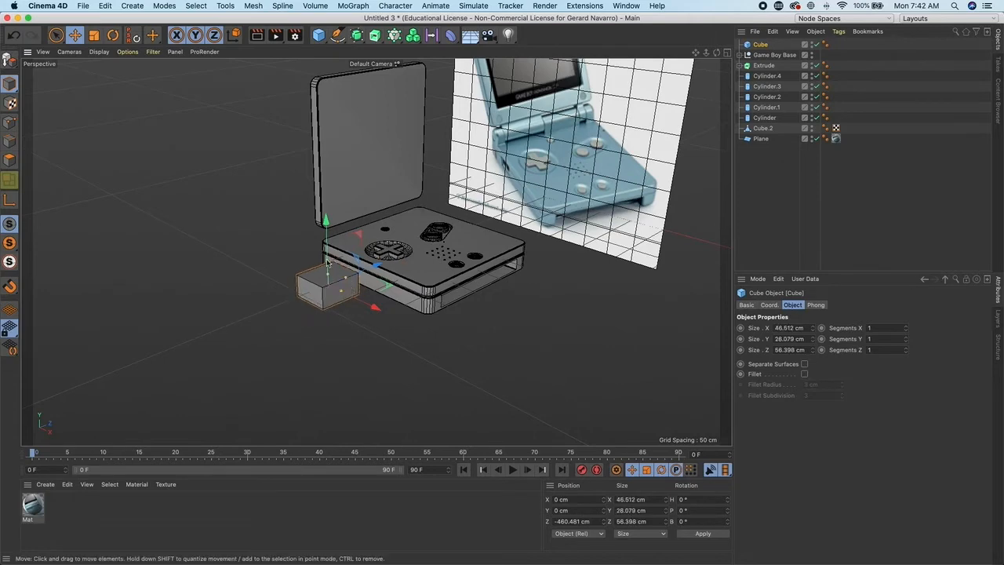
{"action": "right_click_drag", "start_coordinate": [378, 272], "coordinate": [558, 381], "text": "alt"}
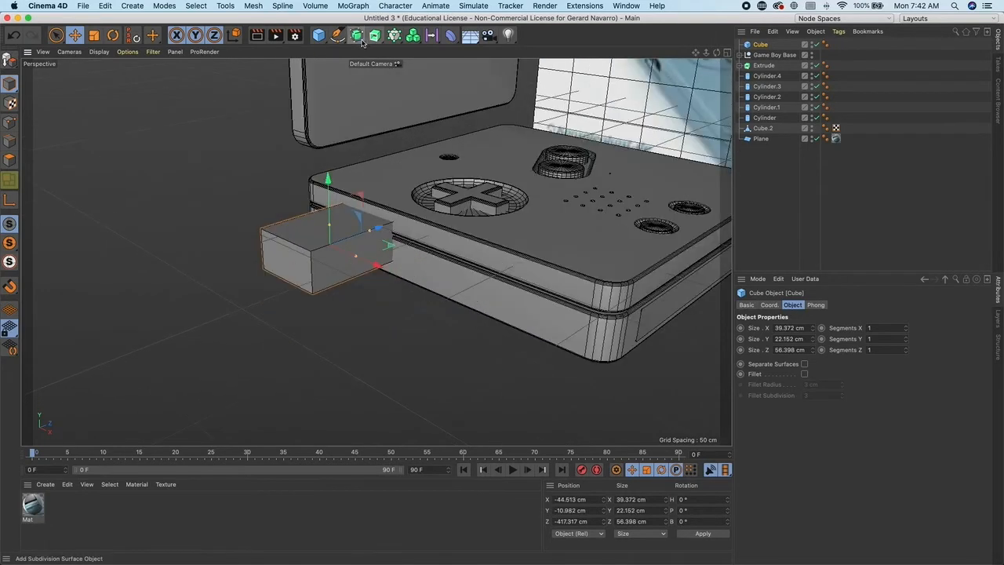
- Add a Boole object and place the new cube and Game Boy Base inside it
{"action": "left_click", "coordinate": [359, 37]}
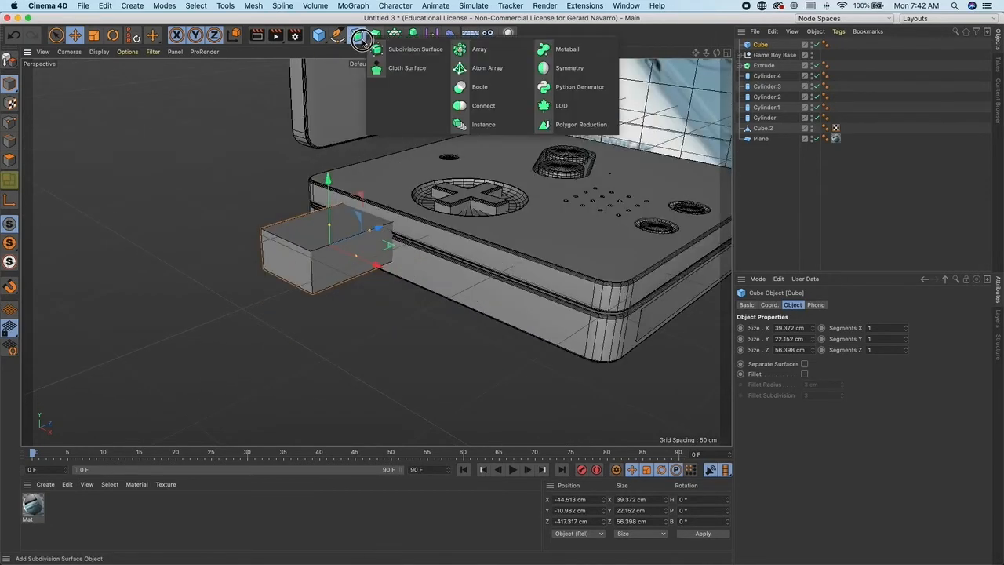
{"action": "left_click", "coordinate": [479, 86]}
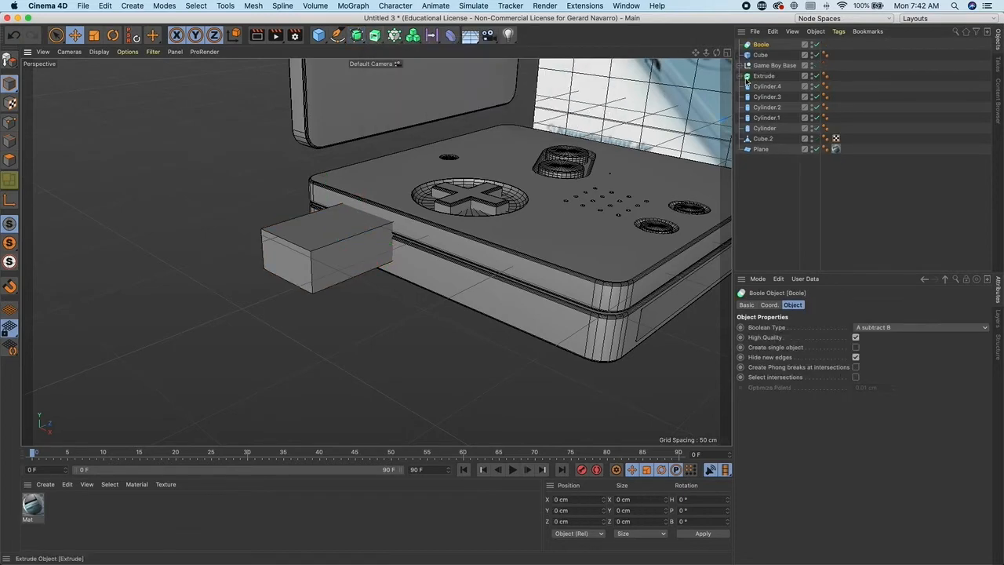
{"action": "left_click", "coordinate": [768, 66]}
{"action": "left_click", "coordinate": [762, 56], "text": "shift"}
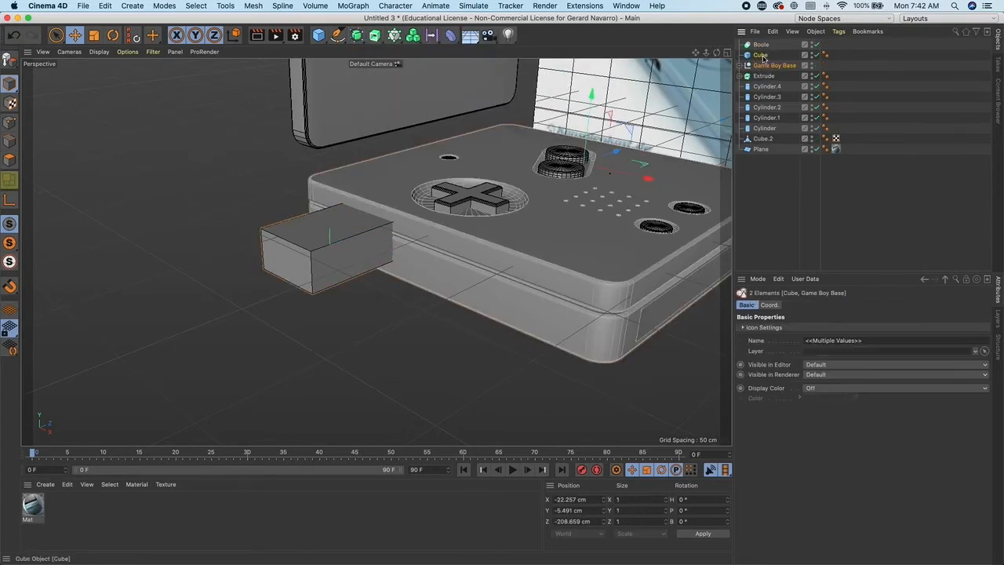
{"action": "left_click_drag", "start_coordinate": [760, 47], "coordinate": [761, 45]}
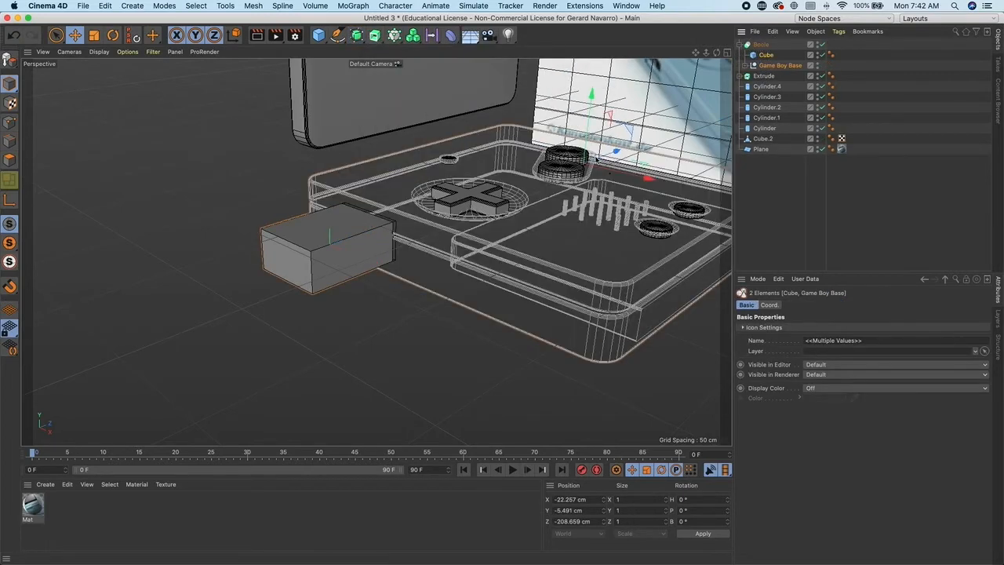
- Move Game Boy Base above the cube inside the Boole so the cube cuts a slot into the base
{"action": "scroll", "coordinate": [575, 167], "scroll_direction": "down", "scroll_amount": 5}
{"action": "middle_click_drag", "start_coordinate": [575, 167], "coordinate": [492, 194], "text": "alt"}
{"action": "scroll", "coordinate": [491, 194], "scroll_direction": "up", "scroll_amount": 4}
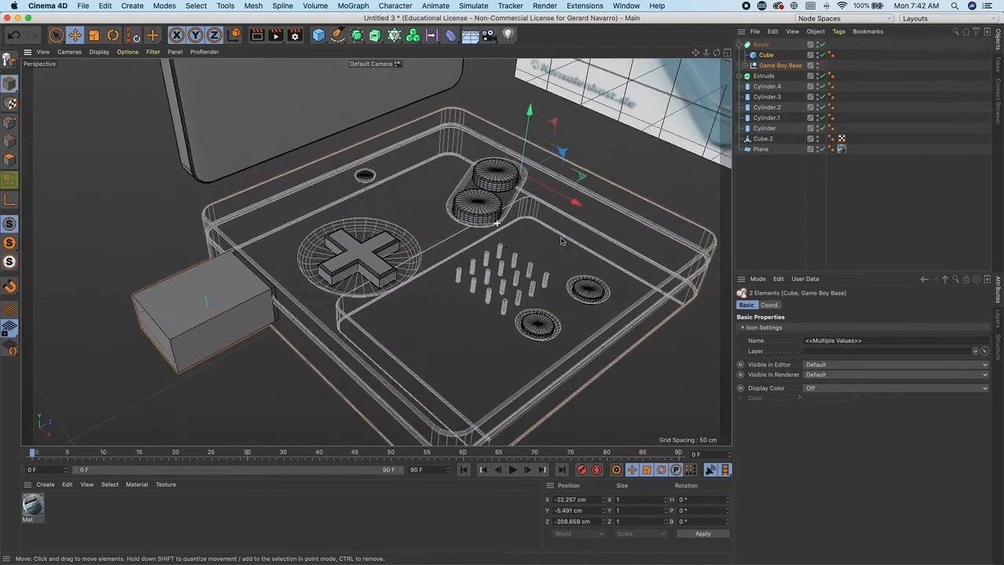
{"action": "left_click", "coordinate": [777, 172]}
{"action": "left_click_drag", "start_coordinate": [775, 68], "coordinate": [769, 51]}
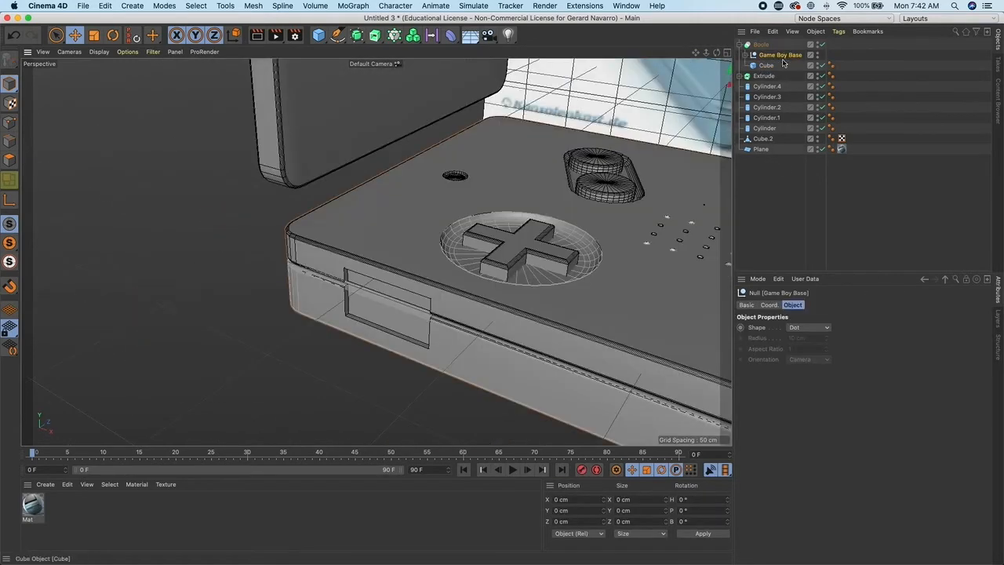
- Duplicate the lid cube and scale the copy down to about 159 × 159 cm
{"action": "scroll", "coordinate": [446, 253], "scroll_direction": "down", "scroll_amount": 4}
{"action": "left_click_drag", "start_coordinate": [445, 253], "coordinate": [480, 255], "text": "alt"}
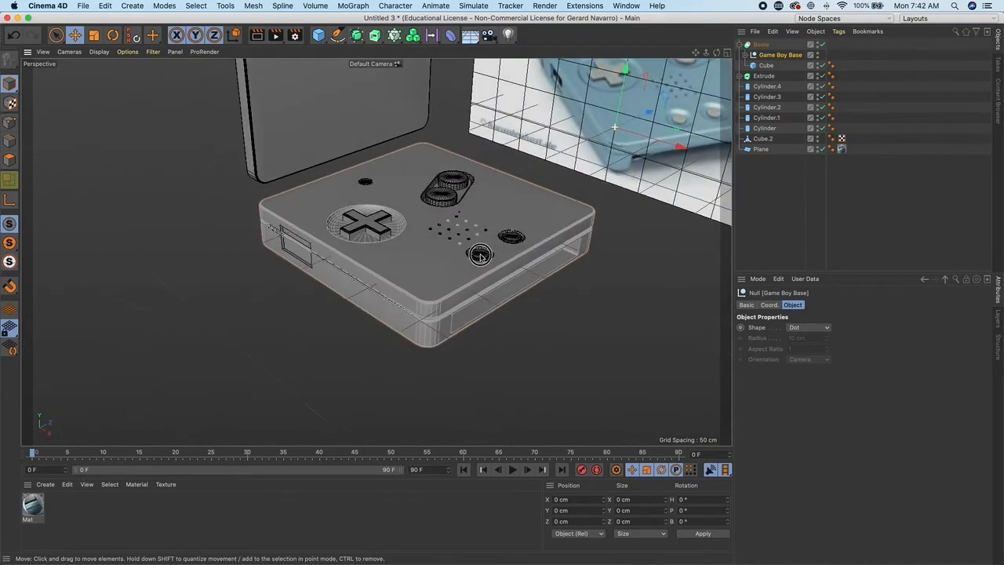
{"action": "scroll", "coordinate": [480, 256], "scroll_direction": "up", "scroll_amount": 8}
{"action": "left_click_drag", "start_coordinate": [411, 273], "coordinate": [491, 222], "text": "alt"}
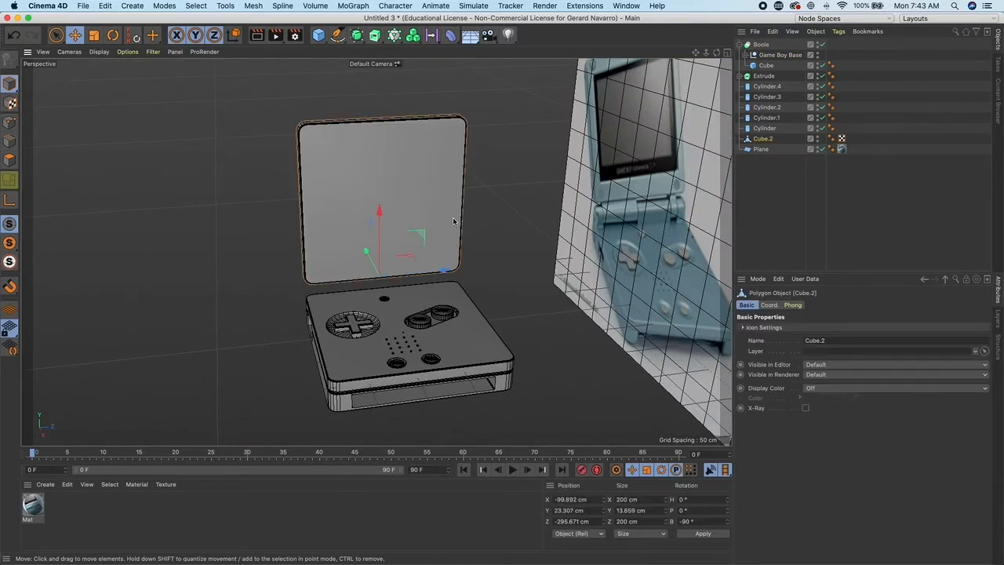
{"action": "left_click_drag", "start_coordinate": [502, 218], "coordinate": [526, 212], "text": "alt"}
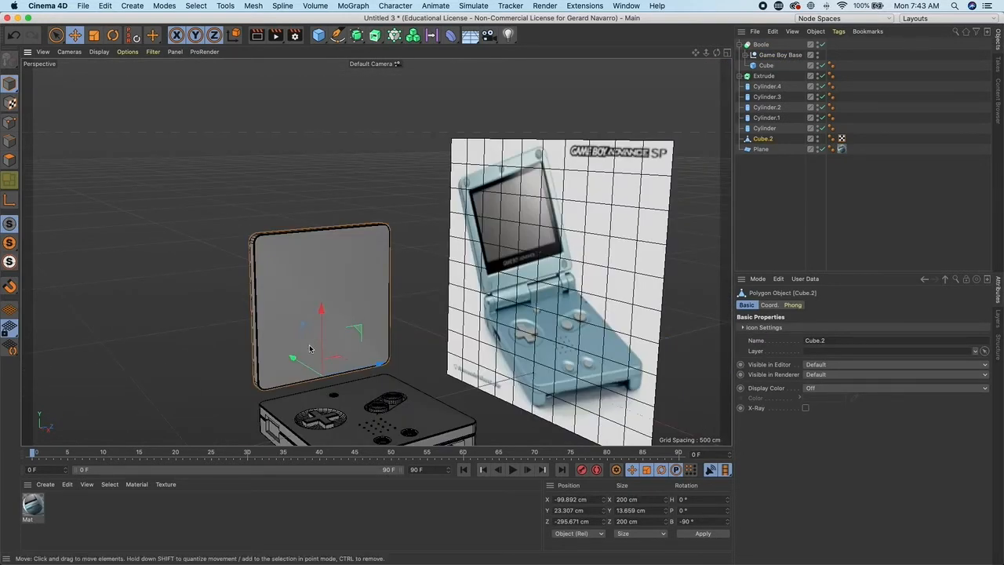
{"action": "left_click_drag", "start_coordinate": [295, 356], "coordinate": [307, 354]}
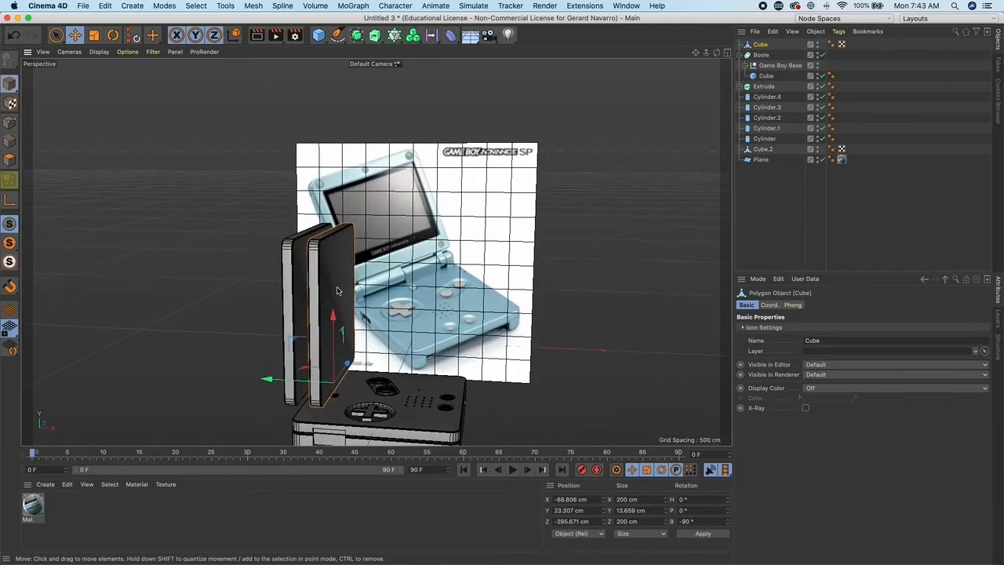
{"action": "left_click_drag", "start_coordinate": [353, 310], "coordinate": [282, 312], "text": "alt"}
{"action": "left_click", "coordinate": [93, 35]}
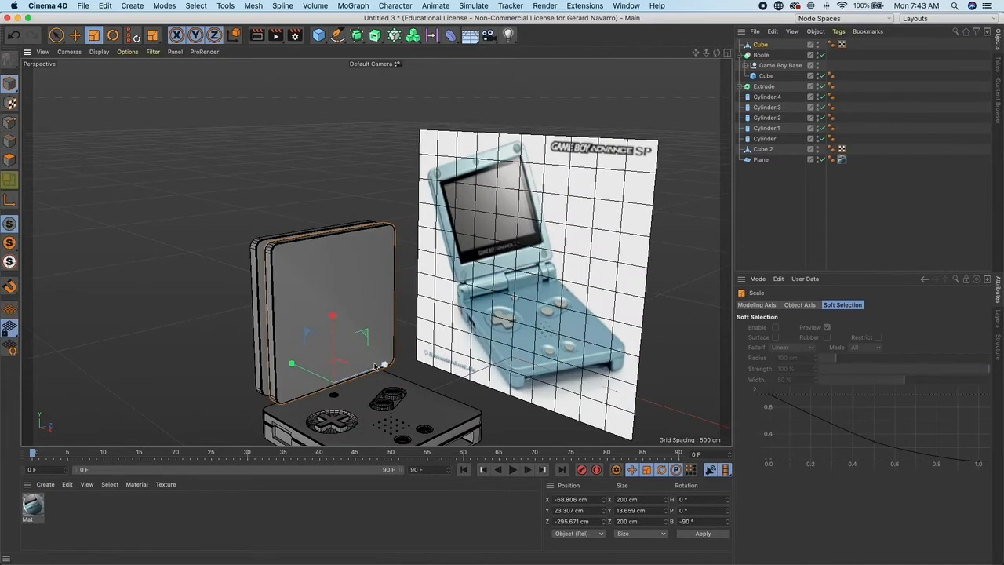
{"action": "left_click_drag", "start_coordinate": [362, 350], "coordinate": [334, 353]}
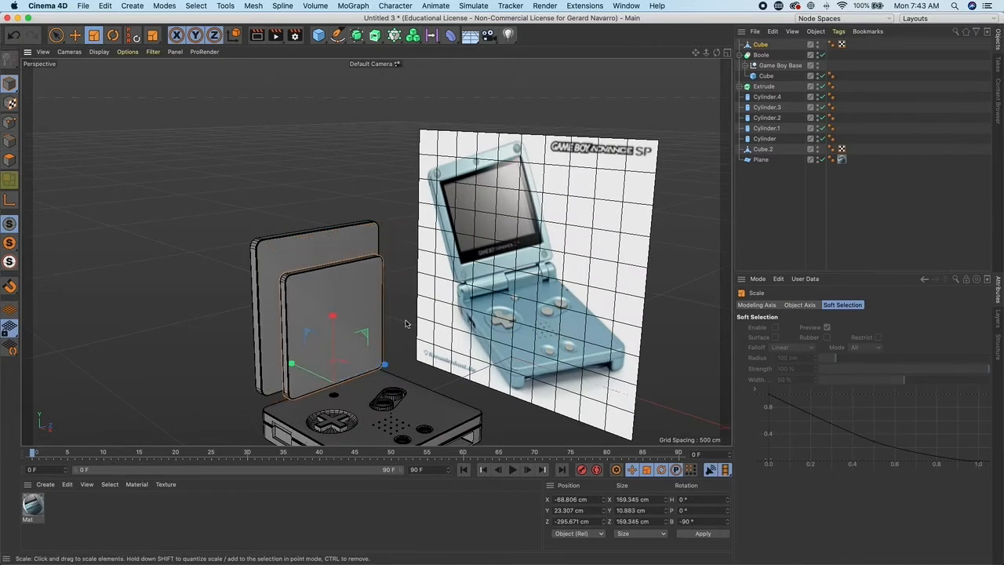
- Move the smaller copy up and forward so it sits against the lid's inner face within its frame
{"action": "middle_click", "coordinate": [375, 319]}
{"action": "middle_click", "coordinate": [235, 315]}
{"action": "middle_click_drag", "start_coordinate": [406, 135], "coordinate": [379, 265], "text": "alt"}
{"action": "scroll", "coordinate": [344, 309], "scroll_direction": "down", "scroll_amount": 2}
{"action": "scroll", "coordinate": [343, 309], "scroll_direction": "down", "scroll_amount": 4}
{"action": "middle_click_drag", "start_coordinate": [303, 273], "coordinate": [293, 298], "text": "alt"}
{"action": "key", "text": "e"}
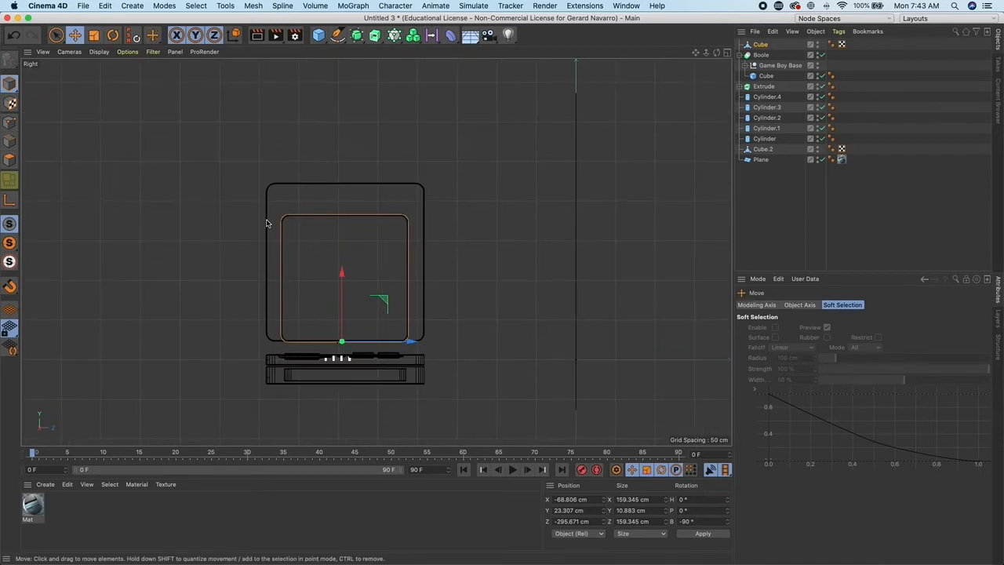
{"action": "scroll", "coordinate": [264, 217], "scroll_direction": "up", "scroll_amount": 3}
{"action": "middle_click_drag", "start_coordinate": [411, 320], "coordinate": [393, 276], "text": "alt"}
{"action": "left_click_drag", "start_coordinate": [402, 314], "coordinate": [400, 289]}
{"action": "middle_click", "coordinate": [400, 289]}
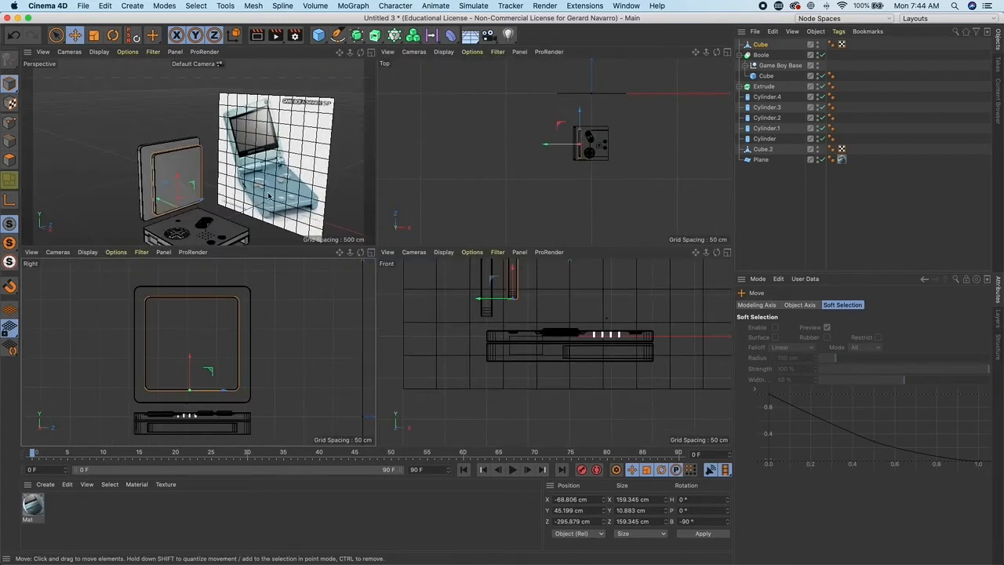
{"action": "middle_click", "coordinate": [336, 223]}
{"action": "left_click_drag", "start_coordinate": [292, 346], "coordinate": [280, 339]}
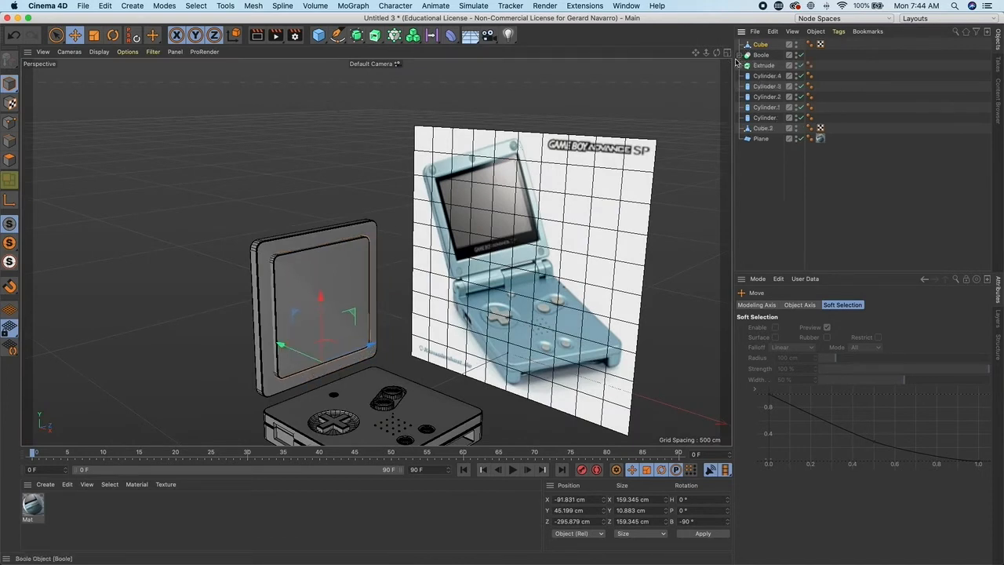
- Subtract the smaller cube from the lid with a new Boole, naming the cubes Screen subtract and Screen
{"action": "left_click", "coordinate": [357, 36]}
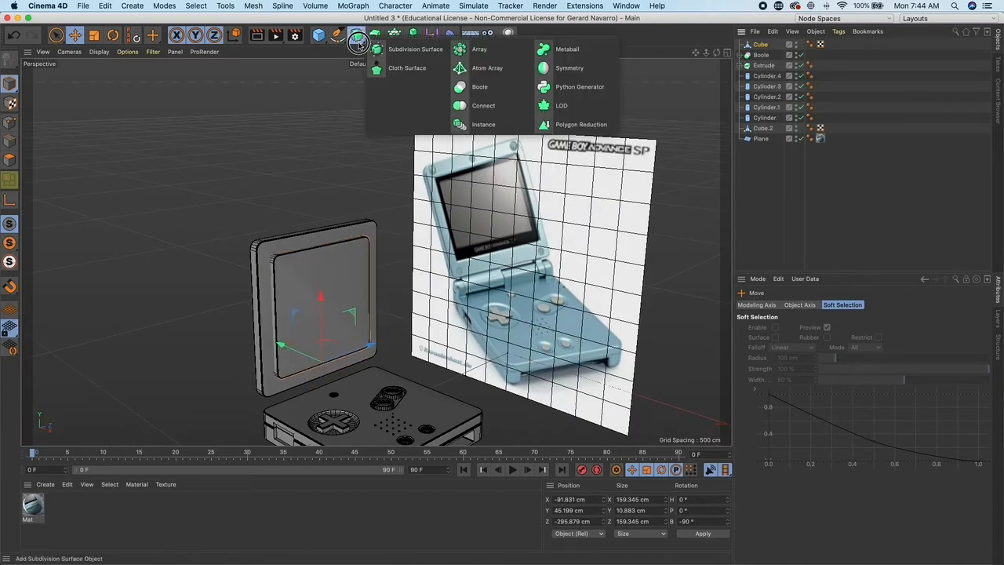
{"action": "left_click", "coordinate": [476, 87]}
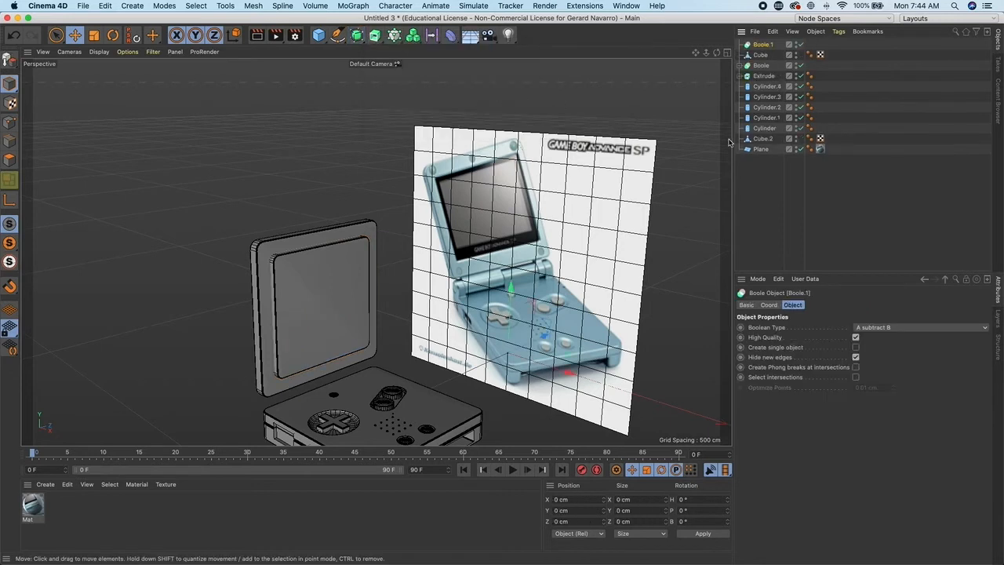
{"action": "left_click", "coordinate": [342, 240]}
{"action": "left_click", "coordinate": [768, 55], "text": "ctrl"}
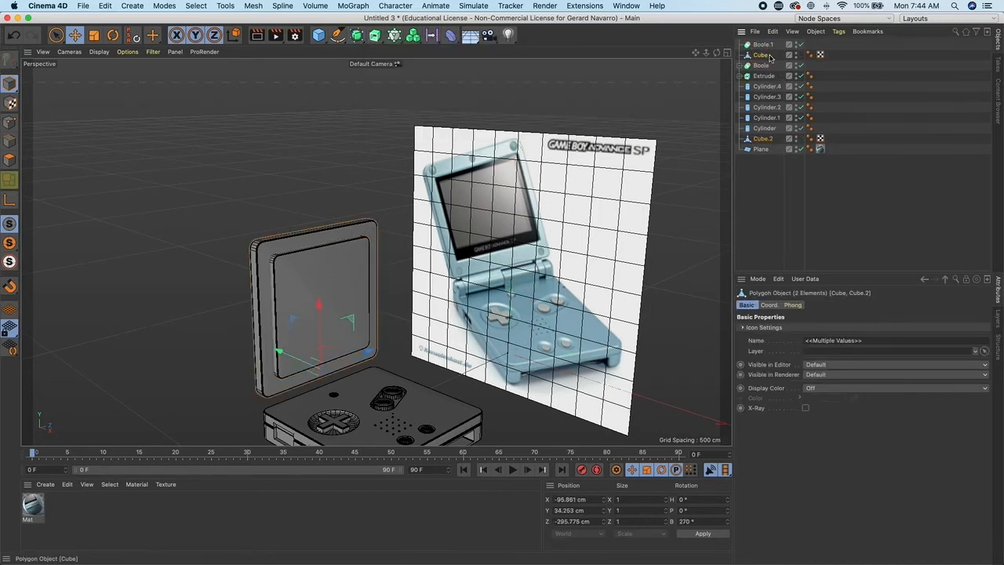
{"action": "left_click_drag", "start_coordinate": [767, 47], "coordinate": [768, 53]}
{"action": "left_click", "coordinate": [766, 46]}
{"action": "double_click", "coordinate": [771, 56]}
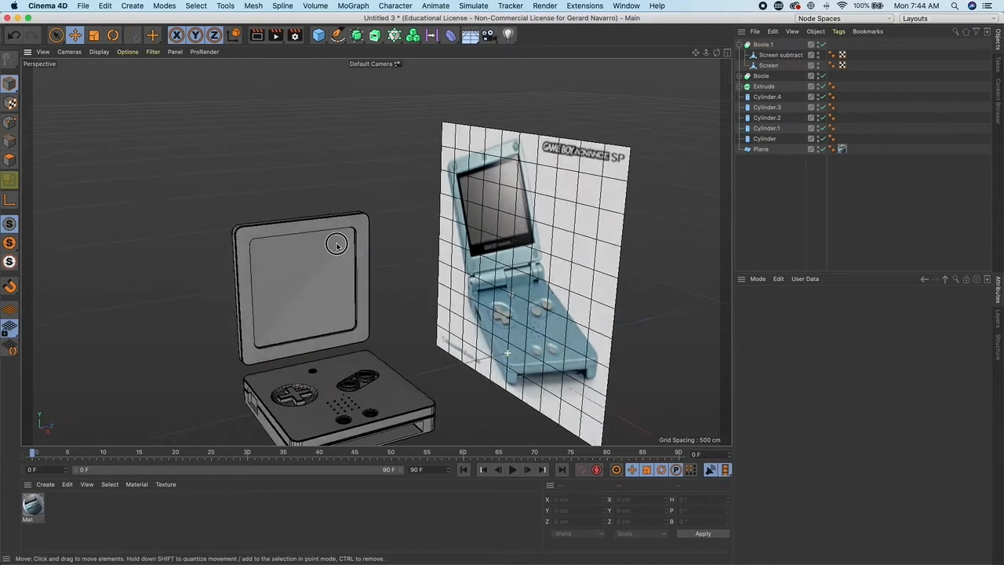
{"action": "mouse_move", "coordinate": [423, 201]}
{"action": "left_mouse_down", "text": "alt"}
{"action": "mouse_move", "coordinate": [533, 204]}
{"action": "mouse_move", "coordinate": [427, 201]}
{"action": "left_mouse_up", "text": "alt"}
{"action": "scroll", "coordinate": [427, 204], "scroll_direction": "up", "scroll_amount": 6}
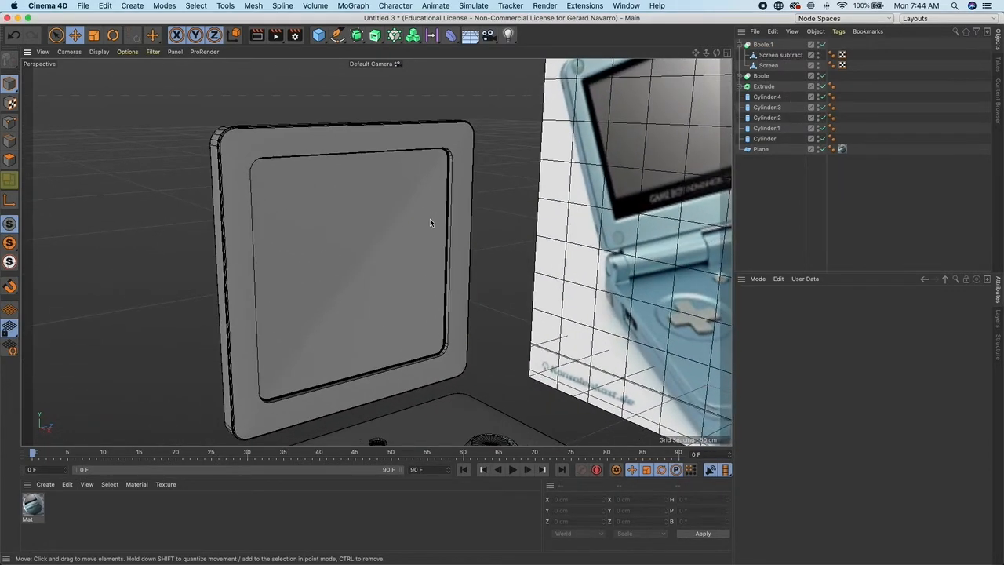
- Add a sphere with a 10 cm radius
{"action": "scroll", "coordinate": [433, 219], "scroll_direction": "down", "scroll_amount": 3}
{"action": "left_click_drag", "start_coordinate": [318, 35], "coordinate": [535, 68]}
{"action": "scroll", "coordinate": [494, 251], "scroll_direction": "down", "scroll_amount": 5}
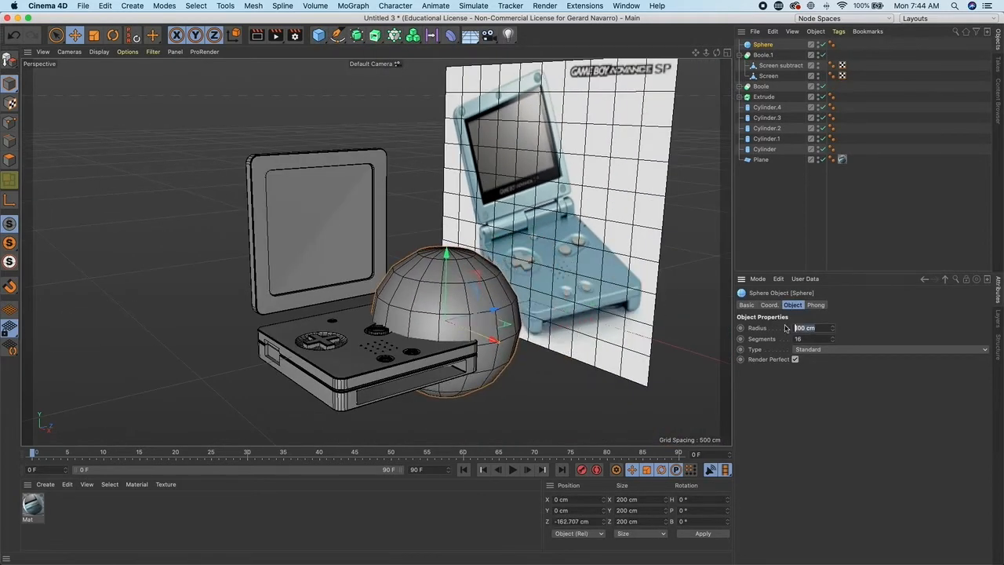
{"action": "type", "text": "162.70"}
{"action": "key", "text": "Return"}
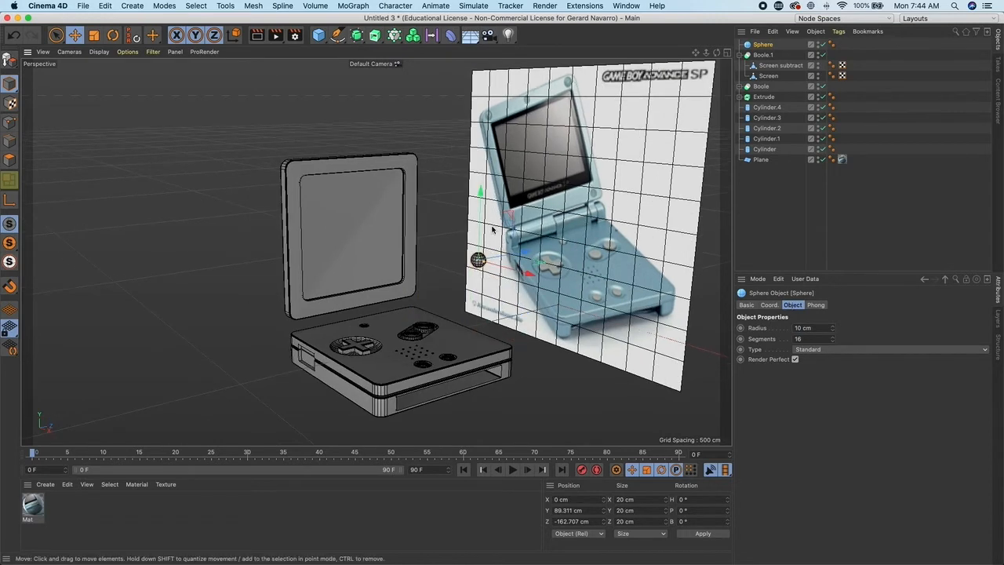
- Rotate the sphere 90° around its bank axis
{"action": "key", "text": "e"}
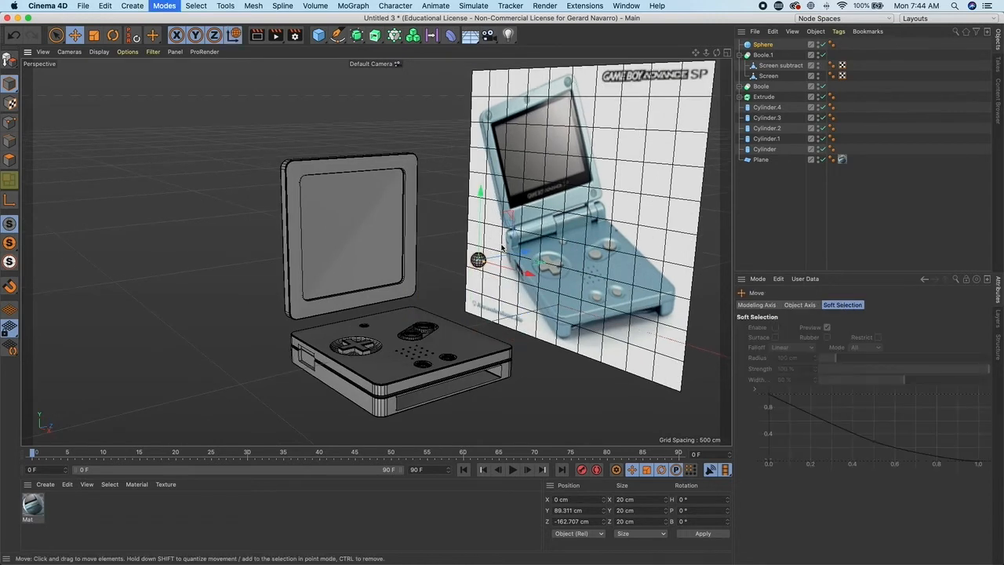
{"action": "key", "text": "r"}
{"action": "left_click_drag", "start_coordinate": [497, 231], "coordinate": [502, 269]}
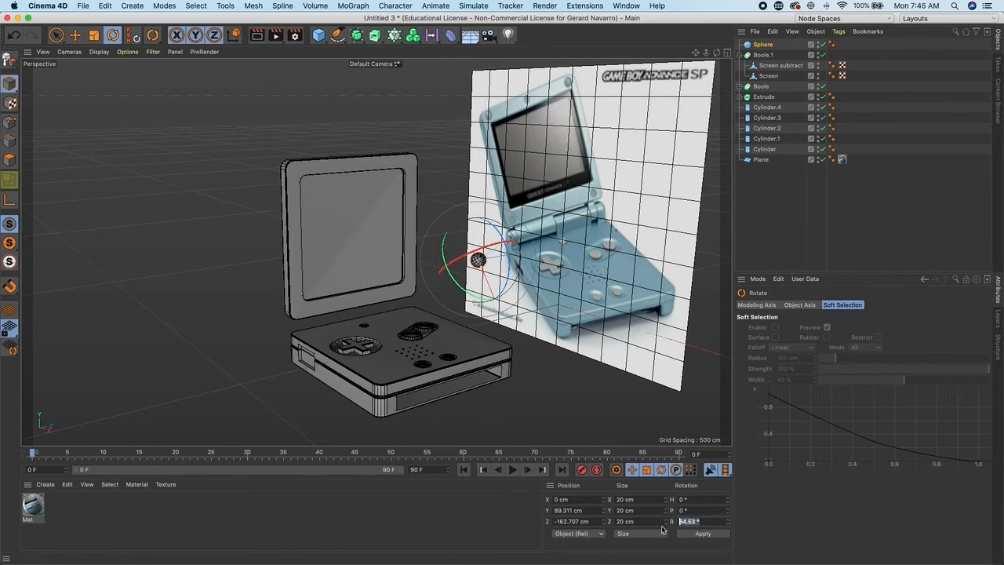
{"action": "left_click", "coordinate": [709, 535]}
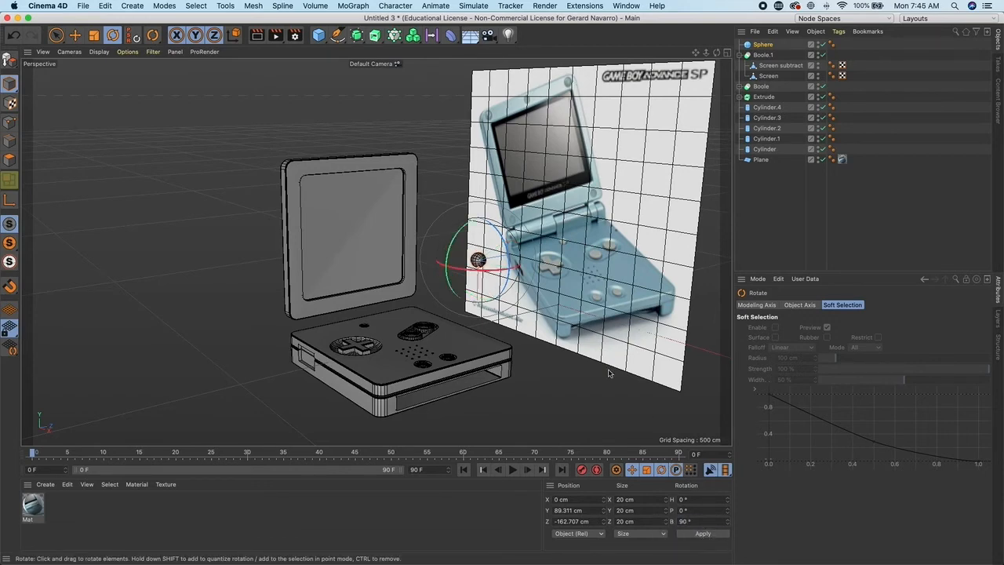
{"action": "middle_click_drag", "start_coordinate": [524, 314], "coordinate": [534, 321], "text": "alt"}
- Shrink the sphere to about 13 cm and place it at the lid's upper corner as a screw head
{"action": "middle_click", "coordinate": [528, 283]}
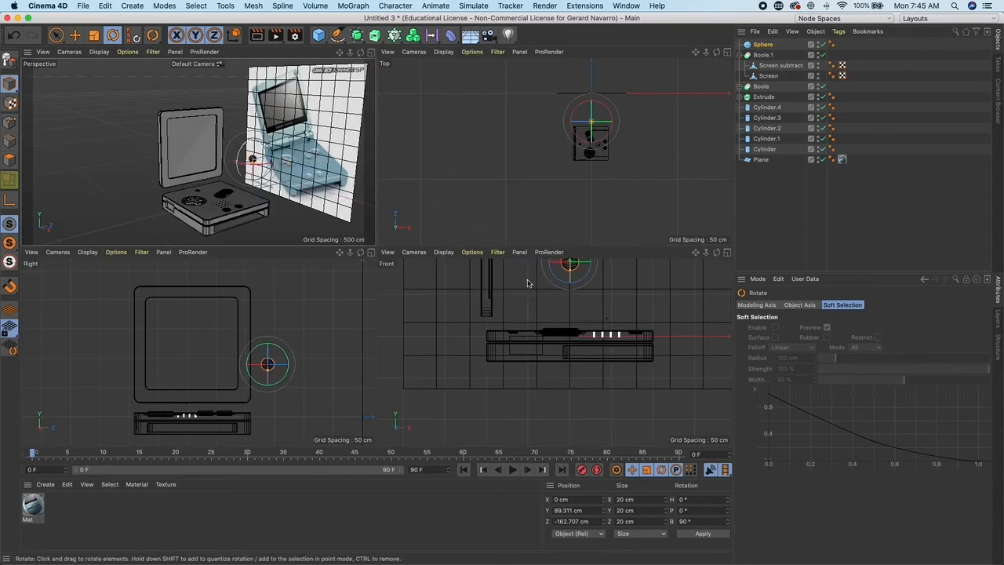
{"action": "middle_click", "coordinate": [304, 345]}
{"action": "middle_click_drag", "start_coordinate": [394, 331], "coordinate": [400, 376], "text": "alt"}
{"action": "left_click", "coordinate": [75, 35]}
{"action": "left_click_drag", "start_coordinate": [569, 281], "coordinate": [517, 139]}
{"action": "scroll", "coordinate": [497, 208], "scroll_direction": "up", "scroll_amount": 8}
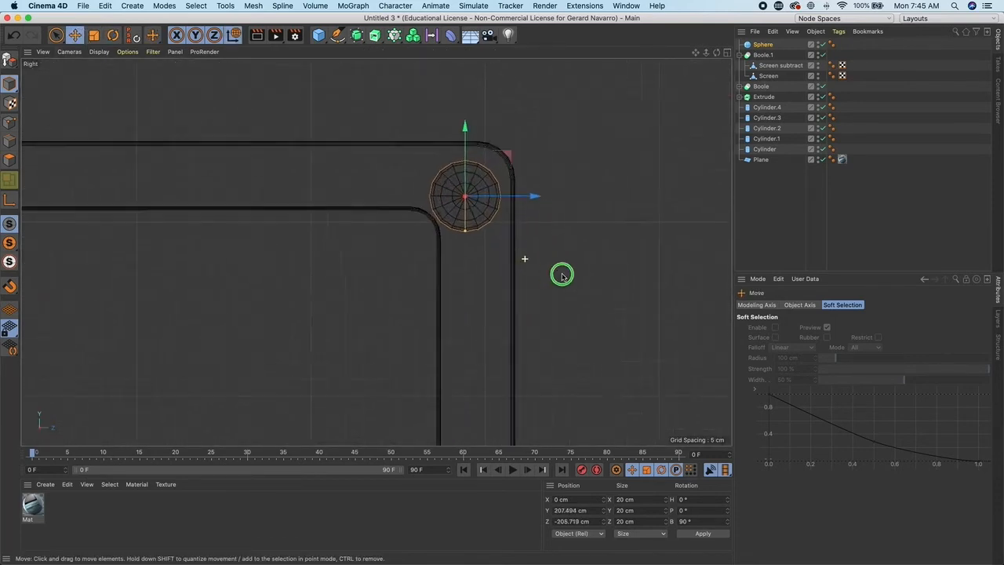
{"action": "left_click_drag", "start_coordinate": [454, 226], "coordinate": [455, 212]}
{"action": "left_click_drag", "start_coordinate": [496, 143], "coordinate": [504, 137]}
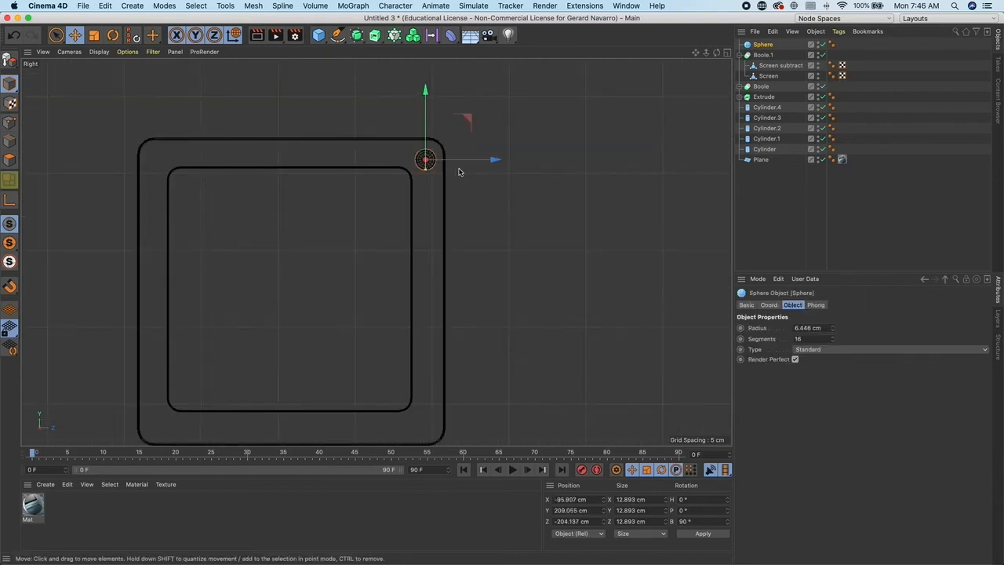
{"action": "middle_click_drag", "start_coordinate": [460, 185], "coordinate": [490, 172], "text": "alt"}
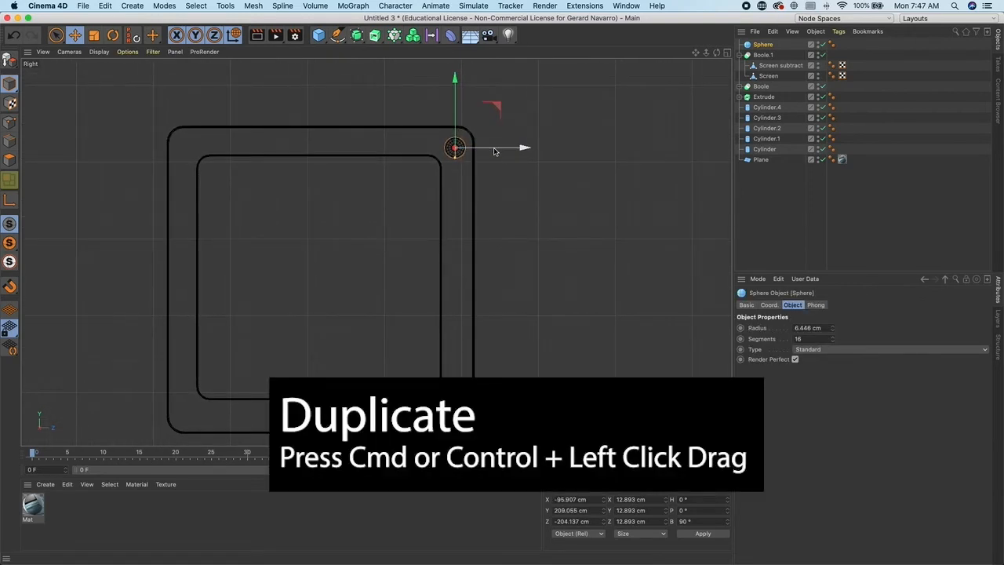
- Duplicate the sphere to the lid's other three corners
{"action": "left_click_drag", "start_coordinate": [509, 149], "coordinate": [233, 148], "text": "ctrl"}
{"action": "middle_click_drag", "start_coordinate": [450, 182], "coordinate": [457, 164], "text": "alt"}
{"action": "left_click", "coordinate": [767, 55], "text": "shift"}
{"action": "right_click_drag", "start_coordinate": [569, 186], "coordinate": [523, 179], "text": "alt"}
{"action": "left_click_drag", "start_coordinate": [404, 93], "coordinate": [402, 110], "text": "ctrl"}
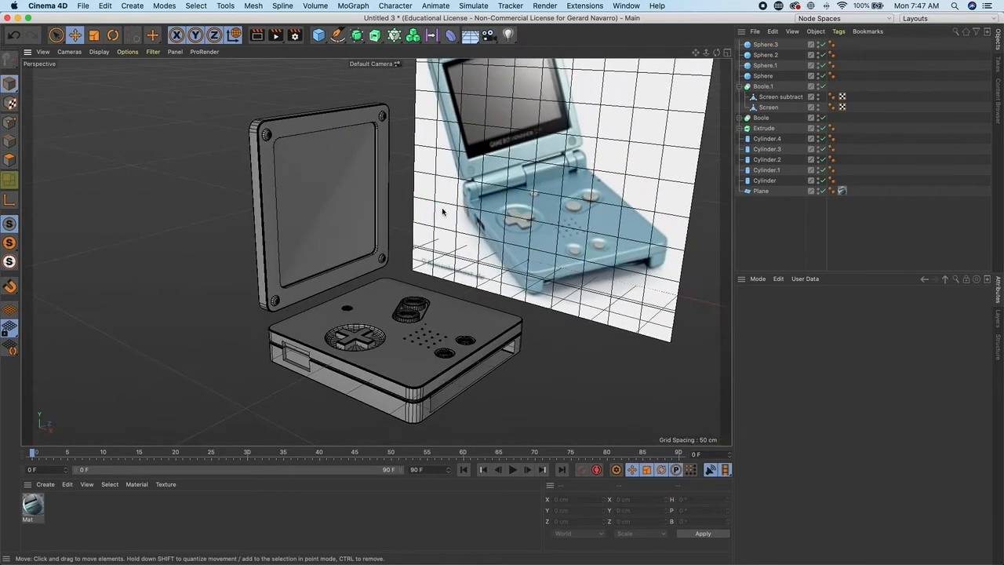
{"action": "left_click_drag", "start_coordinate": [502, 192], "coordinate": [527, 198], "text": "alt"}
- Add a cylinder and rotate it 90° on its pitch axis to lie horizontally
{"action": "left_click", "coordinate": [322, 39]}
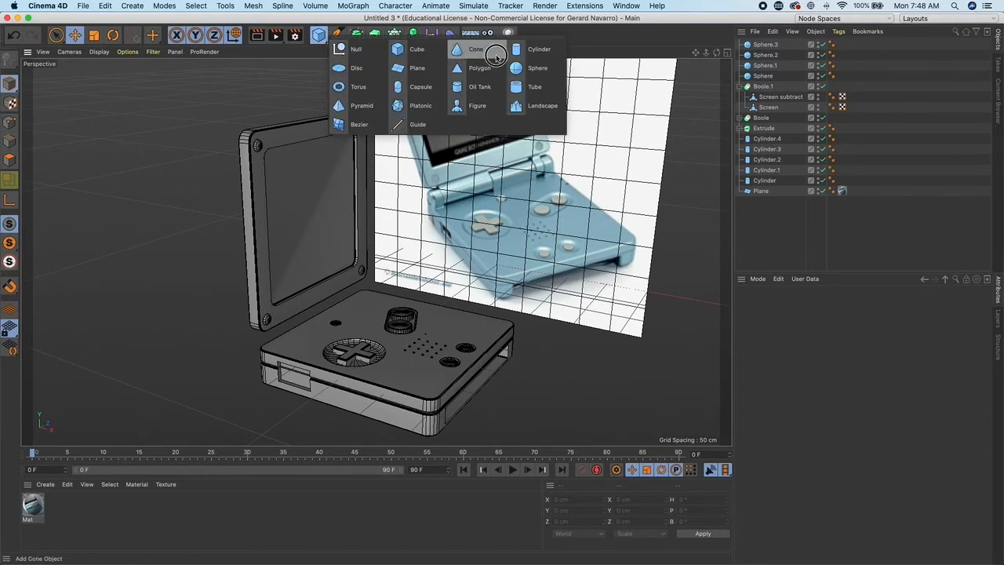
{"action": "left_click", "coordinate": [539, 48]}
{"action": "left_click_drag", "start_coordinate": [619, 313], "coordinate": [670, 316], "text": "alt"}
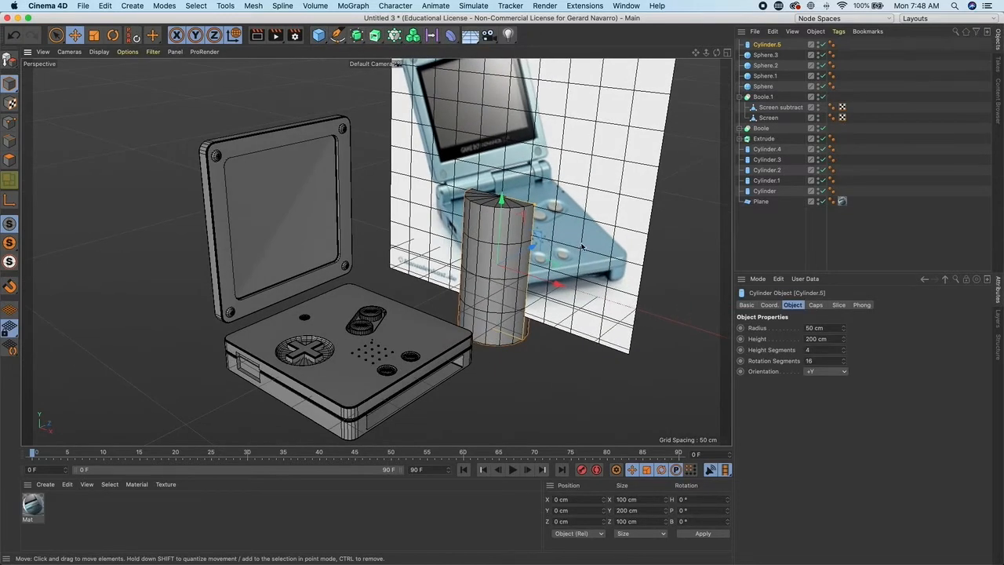
{"action": "left_click", "coordinate": [113, 35]}
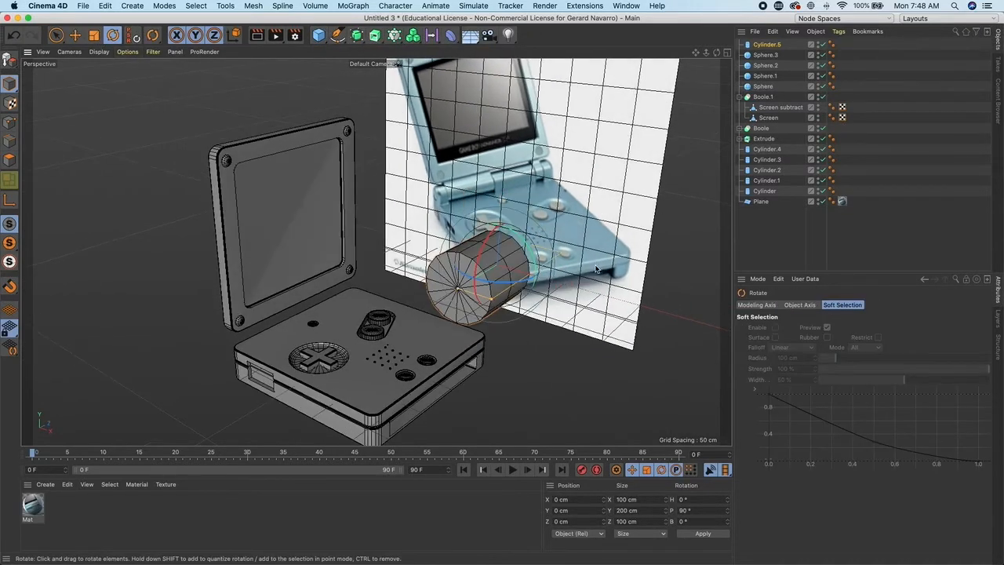
{"action": "middle_click", "coordinate": [589, 267]}
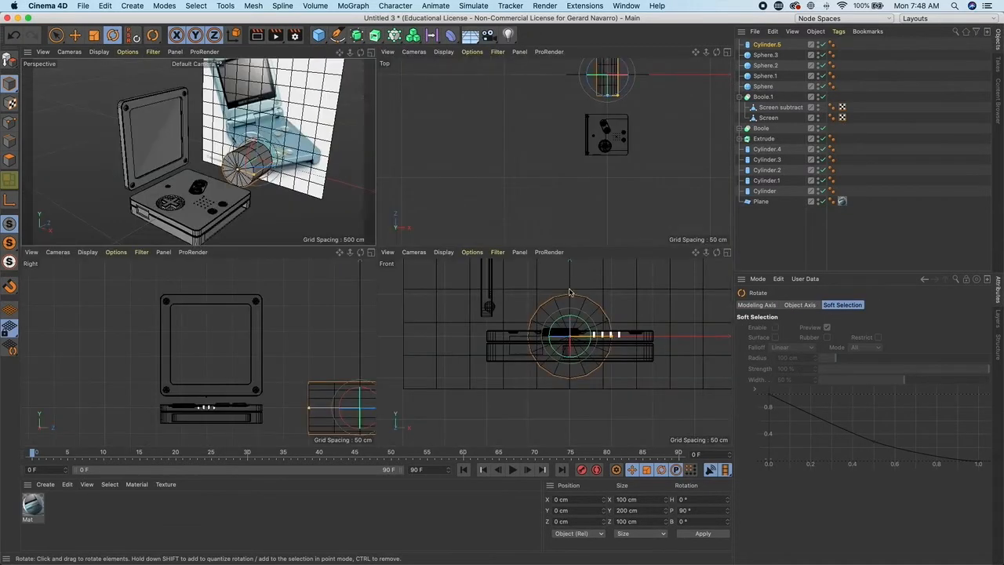
{"action": "middle_click", "coordinate": [604, 327]}
{"action": "middle_click_drag", "start_coordinate": [483, 251], "coordinate": [554, 340], "text": "alt"}
{"action": "key", "text": "w"}
{"action": "key", "text": "e"}
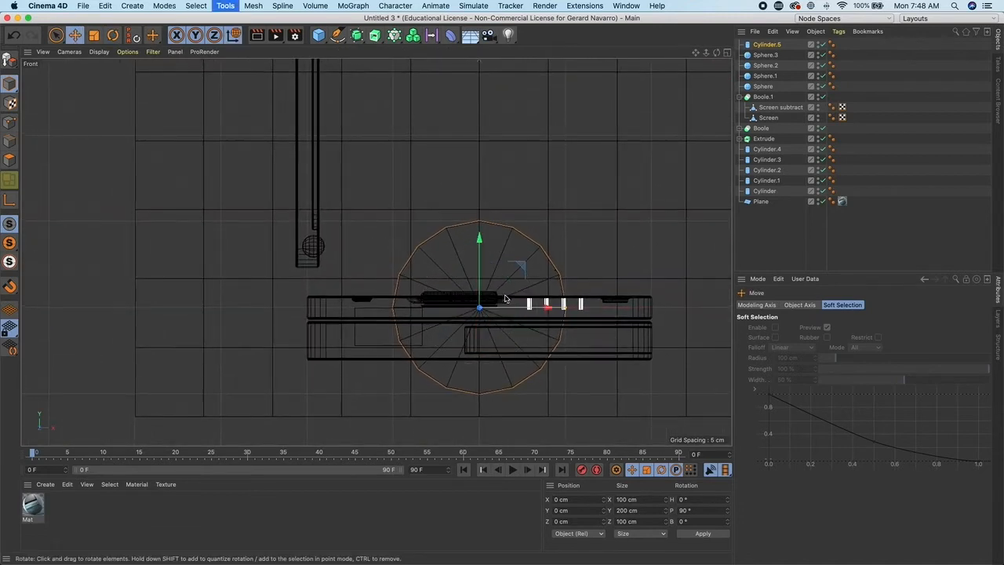
- Scale the cylinder to about 23 cm diameter and move it onto the hinge between lid and base
{"action": "left_click_drag", "start_coordinate": [521, 273], "coordinate": [400, 192]}
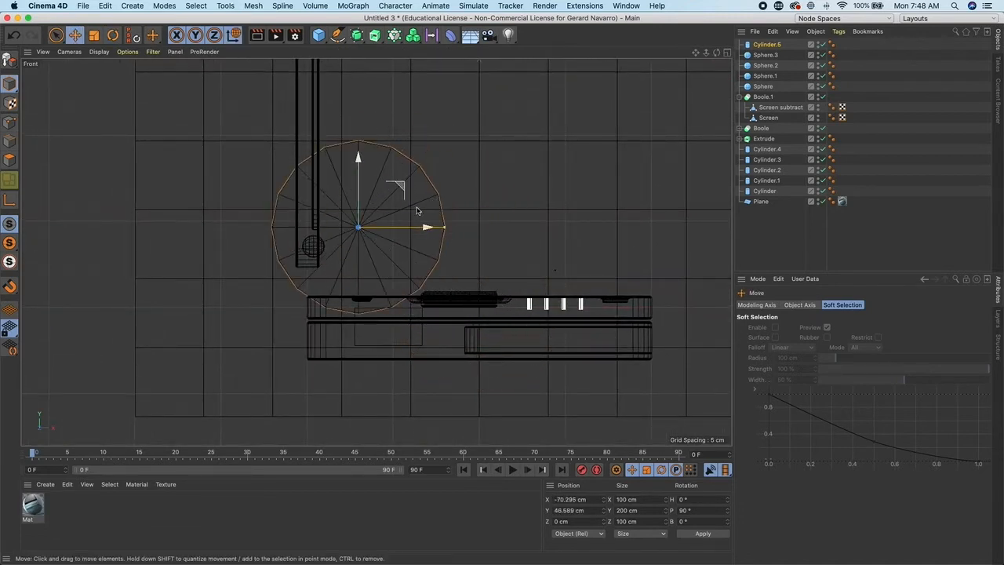
{"action": "left_click_drag", "start_coordinate": [445, 228], "coordinate": [384, 228]}
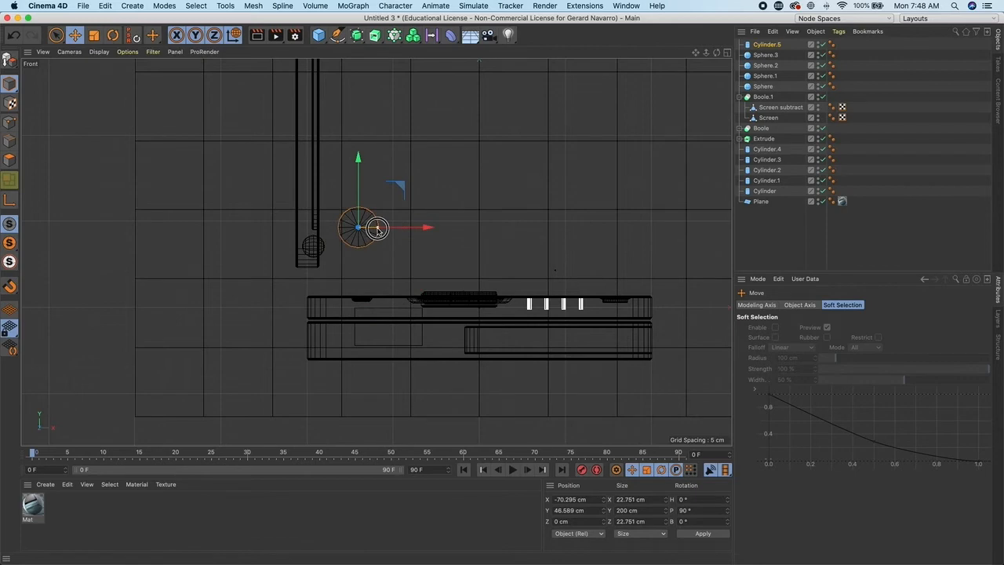
{"action": "left_click_drag", "start_coordinate": [397, 192], "coordinate": [316, 275]}
{"action": "middle_click", "coordinate": [391, 228]}
{"action": "middle_click", "coordinate": [270, 195]}
{"action": "left_click_drag", "start_coordinate": [470, 237], "coordinate": [468, 239]}
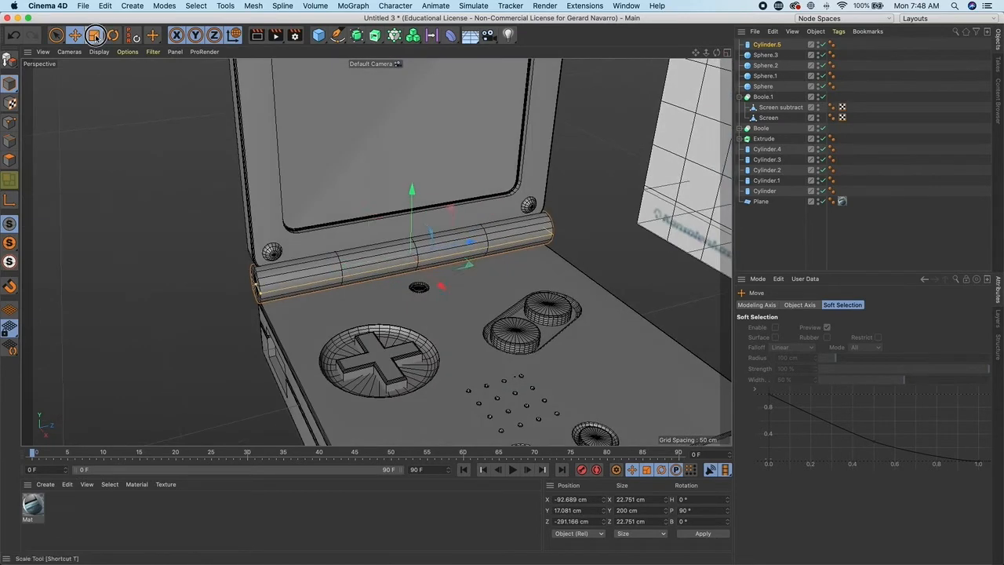
- Shorten the hinge cylinder to about 25 cm and move it to the hinge's left end
{"action": "left_click", "coordinate": [94, 36]}
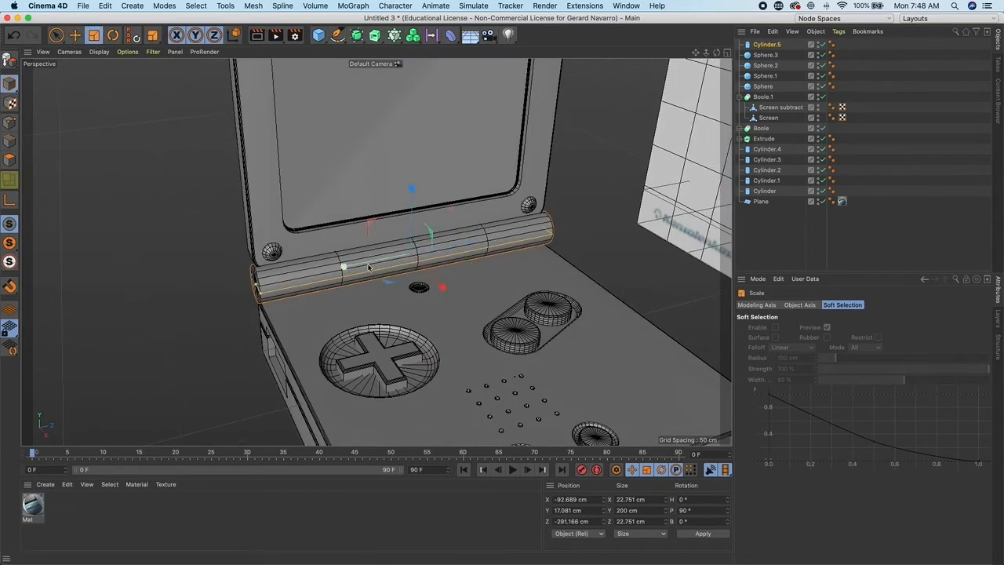
{"action": "left_click", "coordinate": [10, 83]}
{"action": "left_click_drag", "start_coordinate": [11, 83], "coordinate": [47, 102]}
{"action": "left_click_drag", "start_coordinate": [350, 277], "coordinate": [533, 183]}
{"action": "key", "text": "e"}
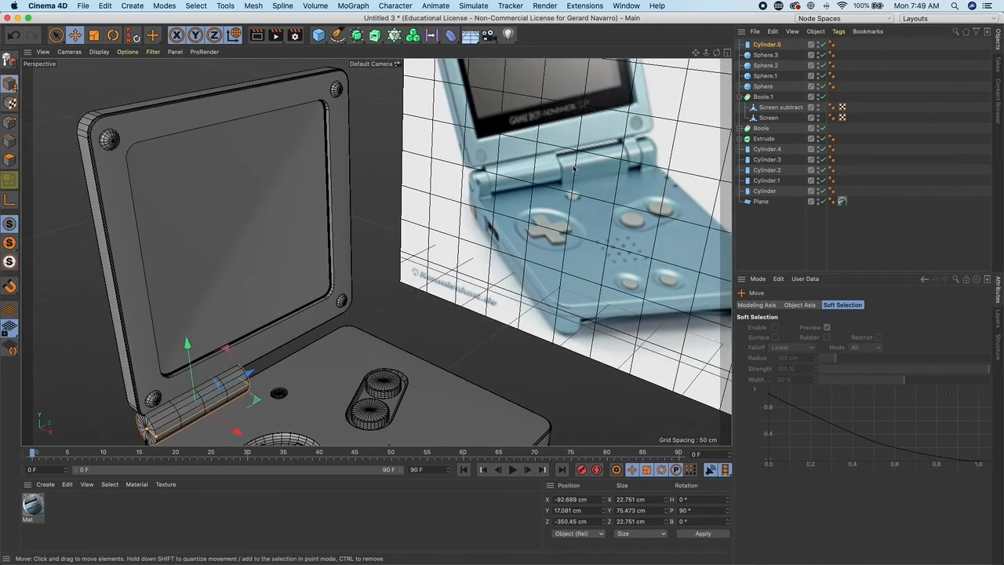
{"action": "left_click_drag", "start_coordinate": [581, 210], "coordinate": [364, 338], "text": "alt"}
{"action": "left_click_drag", "start_coordinate": [365, 339], "coordinate": [486, 302], "text": "alt"}
{"action": "left_click_drag", "start_coordinate": [307, 251], "coordinate": [306, 255]}
{"action": "left_click_drag", "start_coordinate": [307, 255], "coordinate": [192, 292], "text": "alt"}
{"action": "key", "text": "t"}
{"action": "left_click_drag", "start_coordinate": [253, 343], "coordinate": [236, 317]}
{"action": "scroll", "coordinate": [235, 318], "scroll_direction": "up", "scroll_amount": 3}
{"action": "mouse_move", "coordinate": [10, 84]}
{"action": "left_mouse_down"}
{"action": "mouse_move", "coordinate": [39, 116]}
{"action": "mouse_move", "coordinate": [10, 85]}
{"action": "left_mouse_up"}
{"action": "key", "text": "e"}
{"action": "left_click_drag", "start_coordinate": [424, 304], "coordinate": [371, 321]}
{"action": "key", "text": "t"}
{"action": "left_click_drag", "start_coordinate": [250, 356], "coordinate": [276, 347]}
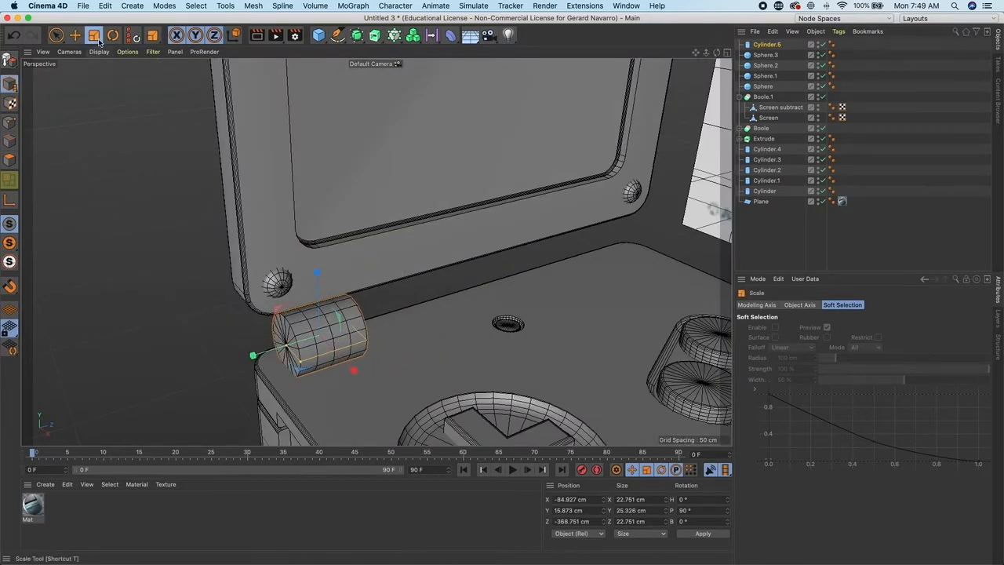
- Duplicate the hinge cylinder and lengthen the copy to about 54 cm in the hinge's middle
{"action": "key", "text": "e"}
{"action": "left_click_drag", "start_coordinate": [362, 324], "coordinate": [355, 326]}
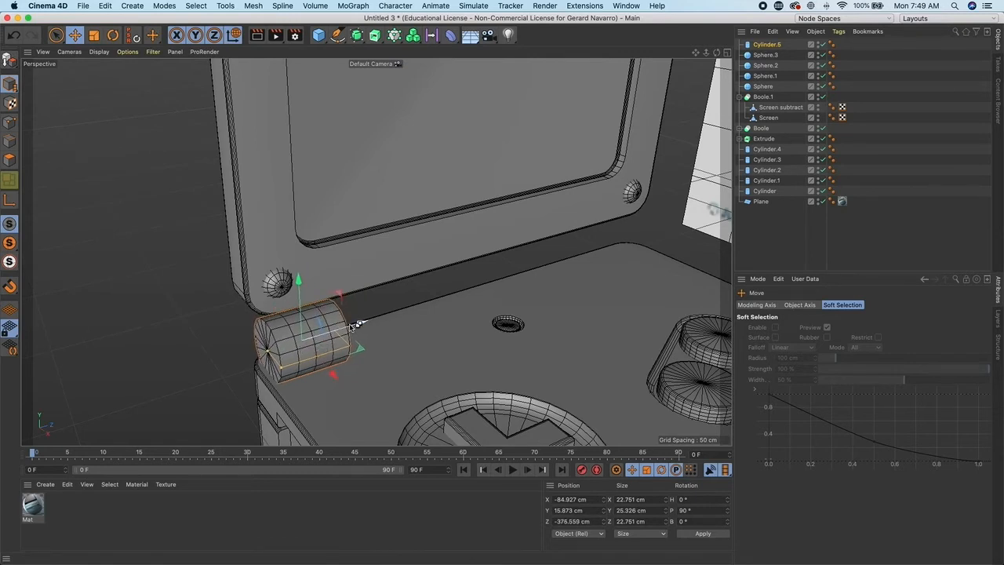
{"action": "left_click_drag", "start_coordinate": [358, 324], "coordinate": [541, 303]}
{"action": "left_click_drag", "start_coordinate": [541, 303], "coordinate": [199, 205], "text": "alt"}
{"action": "key", "text": "t"}
{"action": "left_click_drag", "start_coordinate": [419, 284], "coordinate": [337, 282]}
{"action": "key", "text": "e"}
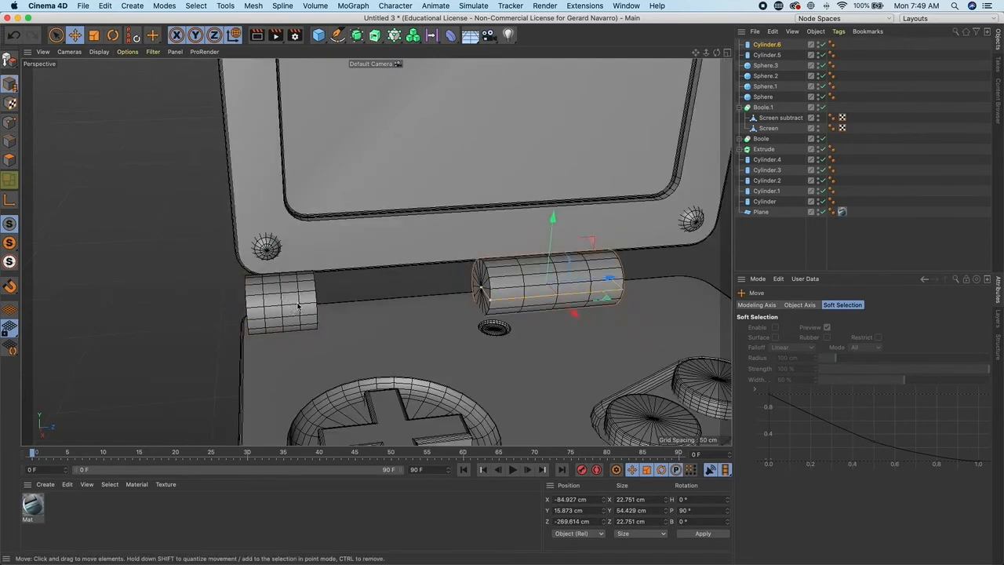
- Duplicate the left hinge cylinder to the hinge's right end and shorten it to about 17 cm
{"action": "left_click", "coordinate": [297, 305]}
{"action": "middle_click_drag", "start_coordinate": [331, 302], "coordinate": [210, 308], "text": "alt"}
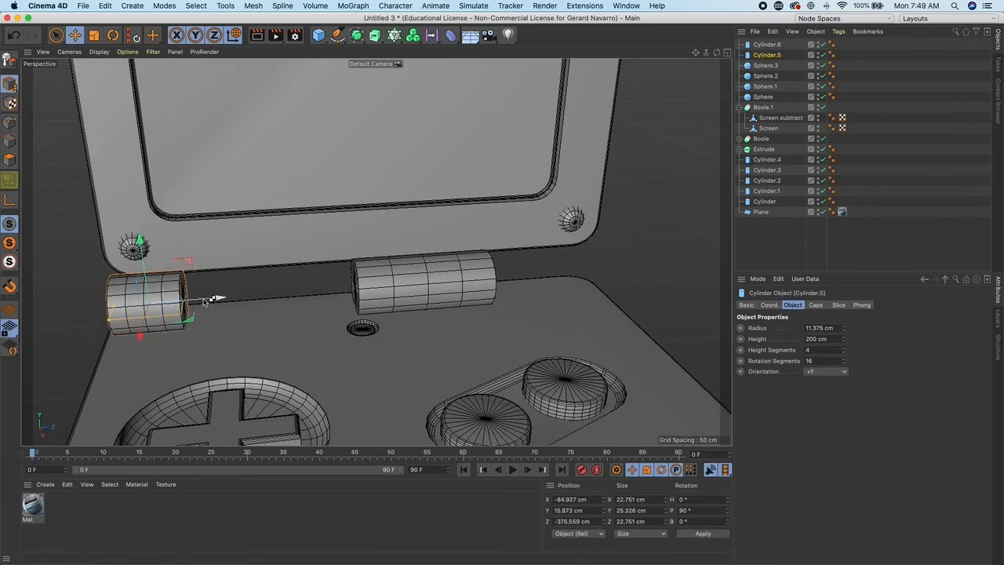
{"action": "left_click_drag", "start_coordinate": [206, 300], "coordinate": [624, 294], "text": "ctrl"}
{"action": "middle_click_drag", "start_coordinate": [595, 305], "coordinate": [424, 332], "text": "alt"}
{"action": "left_click_drag", "start_coordinate": [423, 332], "coordinate": [408, 320], "text": "alt"}
{"action": "left_click", "coordinate": [94, 35]}
{"action": "left_click_drag", "start_coordinate": [322, 306], "coordinate": [346, 305]}
{"action": "left_click", "coordinate": [75, 36]}
{"action": "left_click_drag", "start_coordinate": [458, 301], "coordinate": [472, 299]}
{"action": "right_click_drag", "start_coordinate": [472, 301], "coordinate": [314, 309], "text": "alt"}
{"action": "left_click_drag", "start_coordinate": [314, 309], "coordinate": [375, 325], "text": "alt"}
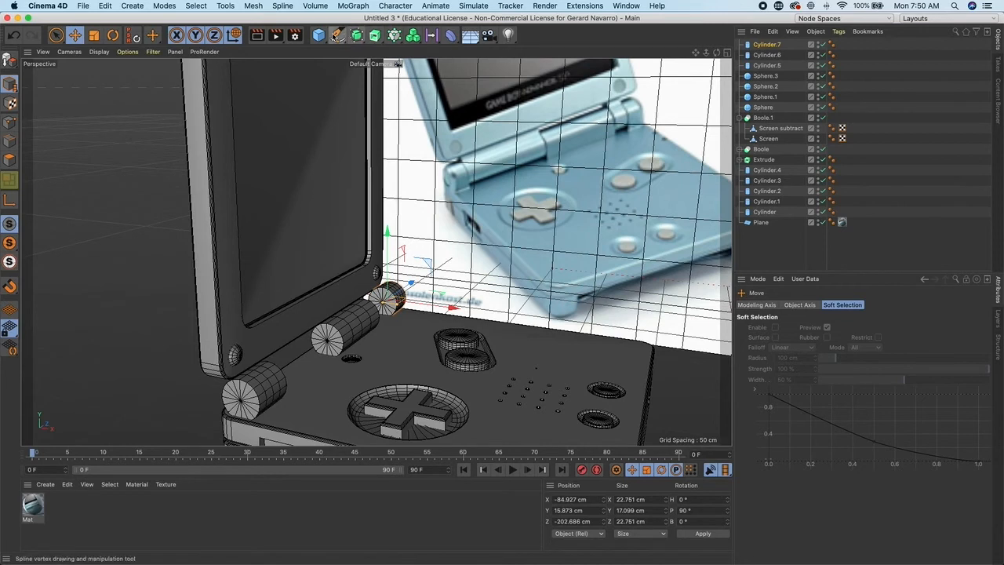
- Group the three hinge cylinders under a new null named Hinge A
{"action": "left_click_drag", "start_coordinate": [324, 35], "coordinate": [345, 46]}
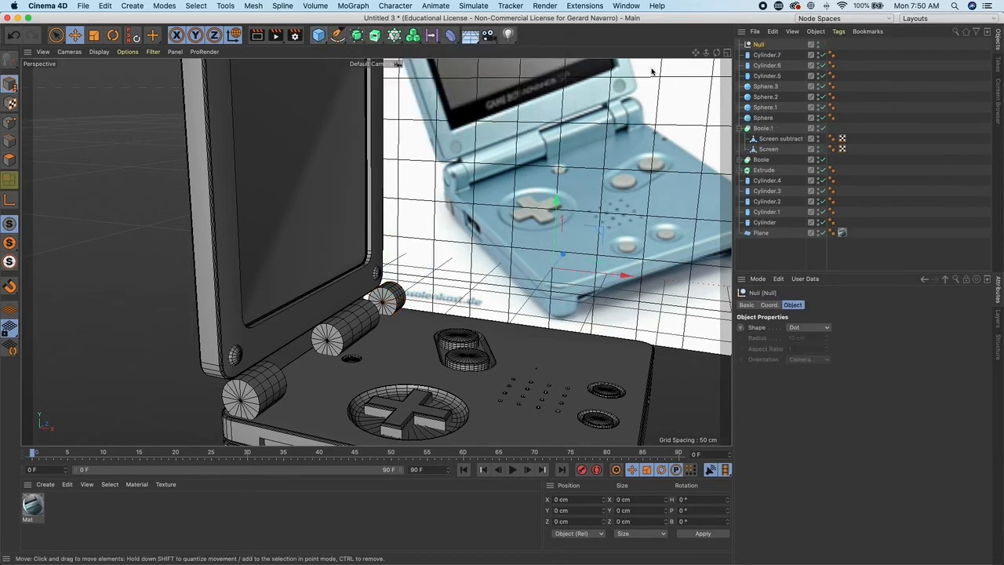
{"action": "left_click", "coordinate": [763, 55]}
{"action": "left_click", "coordinate": [765, 76], "text": "shift"}
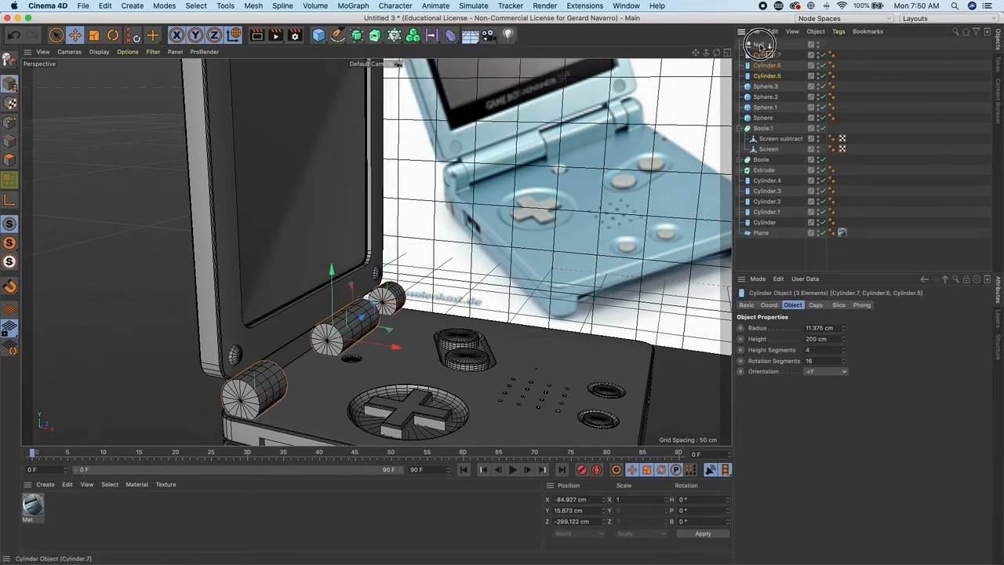
{"action": "double_click", "coordinate": [761, 45]}
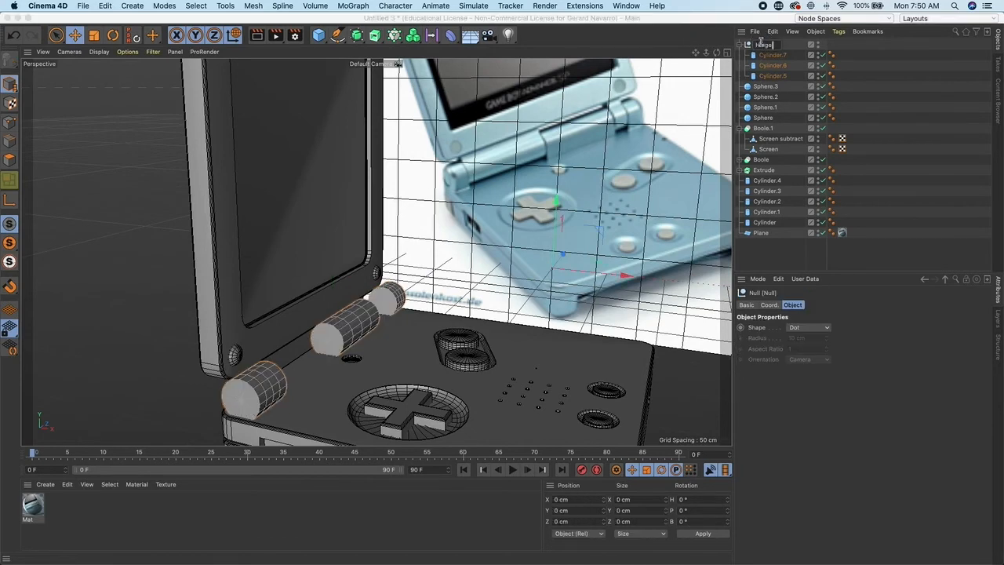
{"action": "type", "text": "Hinge"}
{"action": "key", "text": "Return"}
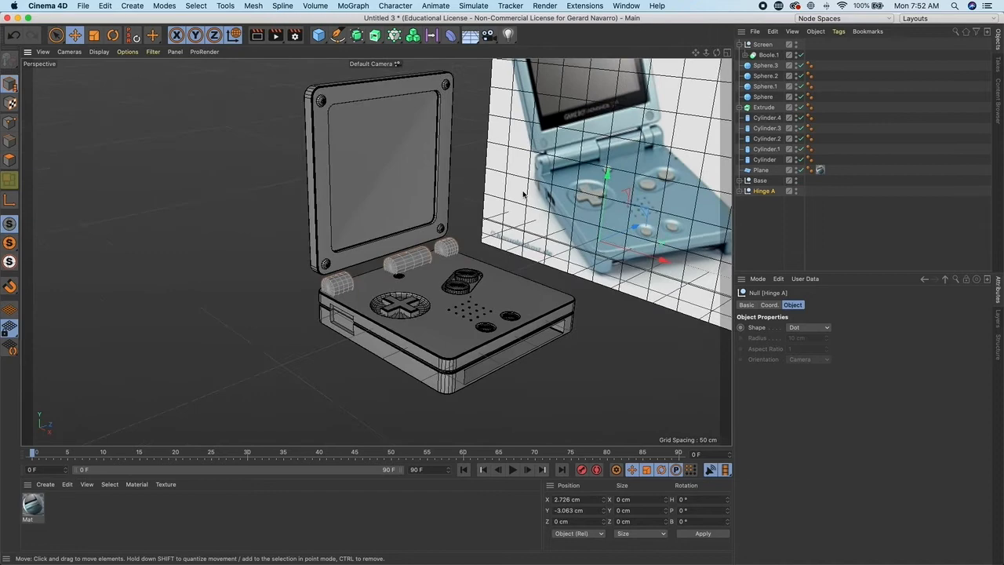
- Duplicate a hinge cylinder into the gap beside the left segment and lengthen the copy to about 39 cm
{"action": "scroll", "coordinate": [523, 195], "scroll_direction": "up", "scroll_amount": 5}
{"action": "left_click", "coordinate": [742, 192]}
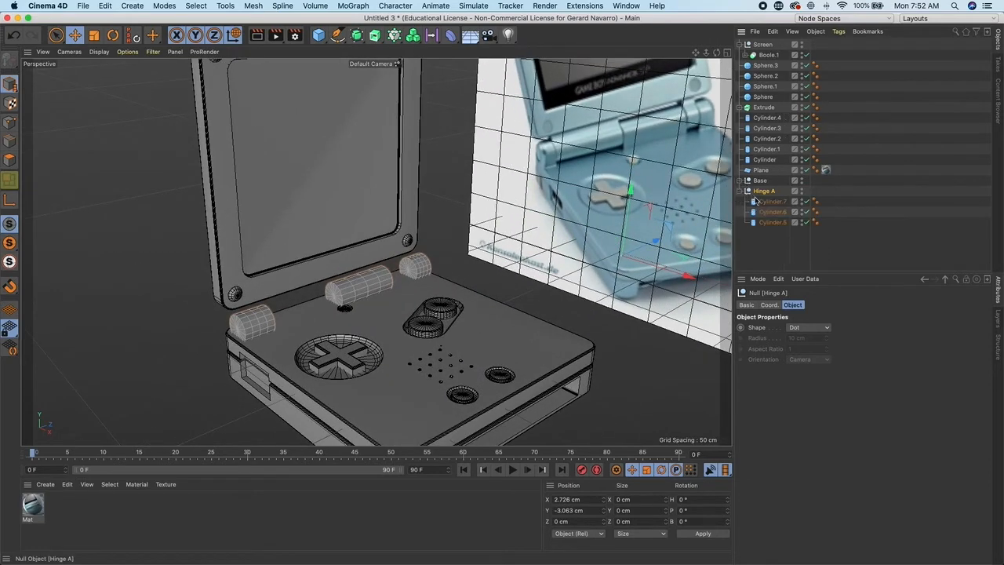
{"action": "left_click", "coordinate": [772, 201]}
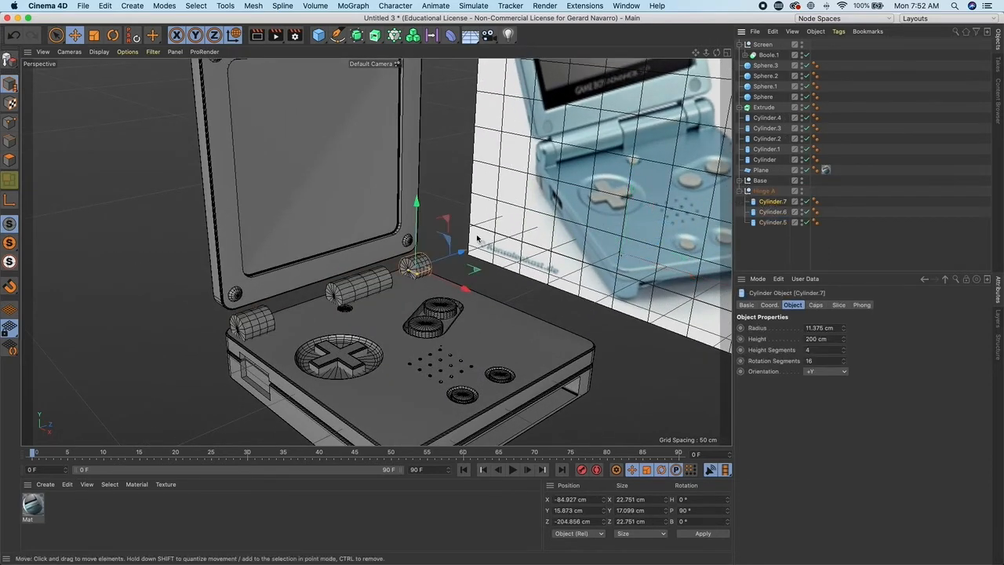
{"action": "left_click_drag", "start_coordinate": [480, 239], "coordinate": [432, 298], "text": "alt"}
{"action": "scroll", "coordinate": [392, 306], "scroll_direction": "up", "scroll_amount": 3}
{"action": "right_click_drag", "start_coordinate": [373, 334], "coordinate": [502, 337], "text": "alt"}
{"action": "left_click_drag", "start_coordinate": [335, 314], "coordinate": [332, 315]}
{"action": "right_click_drag", "start_coordinate": [416, 295], "coordinate": [336, 312], "text": "alt"}
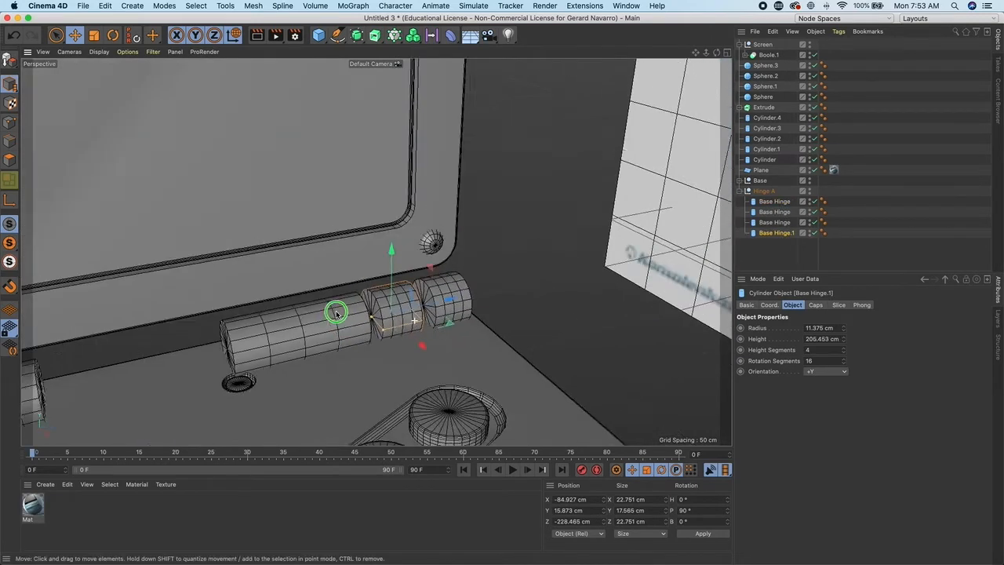
{"action": "left_click_drag", "start_coordinate": [336, 312], "coordinate": [252, 322], "text": "alt"}
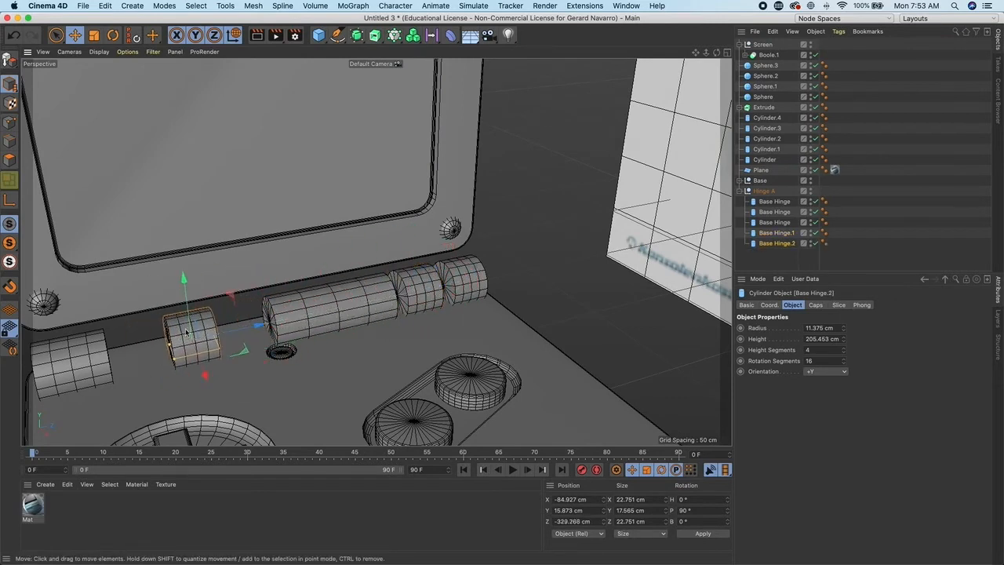
{"action": "key", "text": "t"}
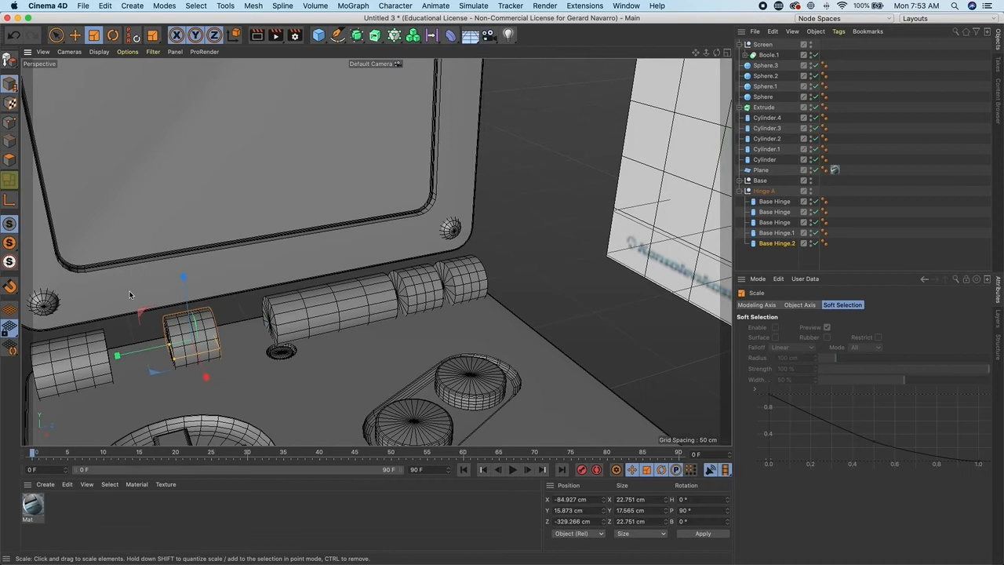
{"action": "mouse_move", "coordinate": [119, 358]}
{"action": "left_mouse_down"}
{"action": "mouse_move", "coordinate": [90, 360]}
{"action": "mouse_move", "coordinate": [120, 360]}
{"action": "left_mouse_up"}
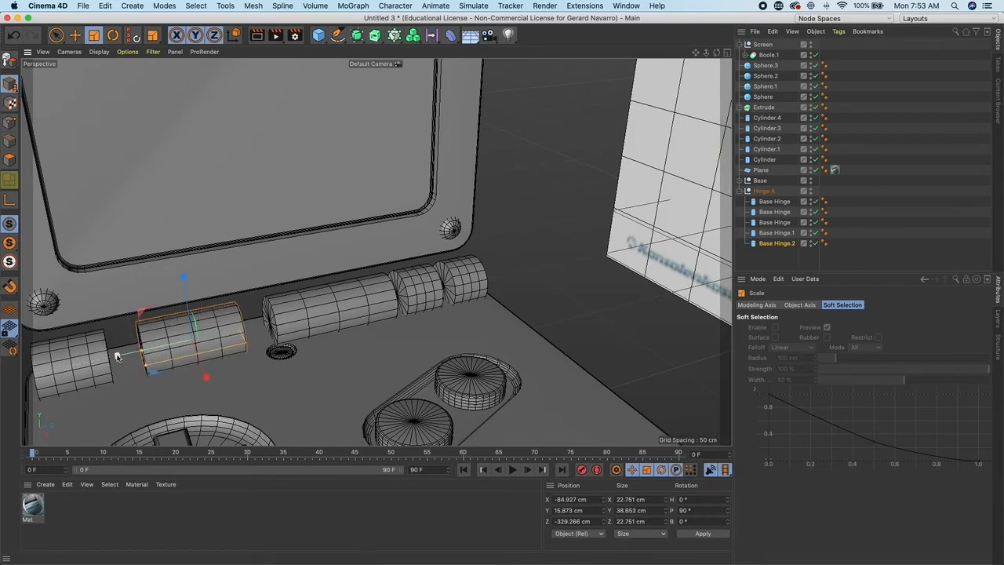
- Move Base Hinge.1 and Base Hinge.2 out of the Hinge A group to the top level
{"action": "left_click", "coordinate": [777, 242]}
{"action": "left_click", "coordinate": [777, 233], "text": "shift"}
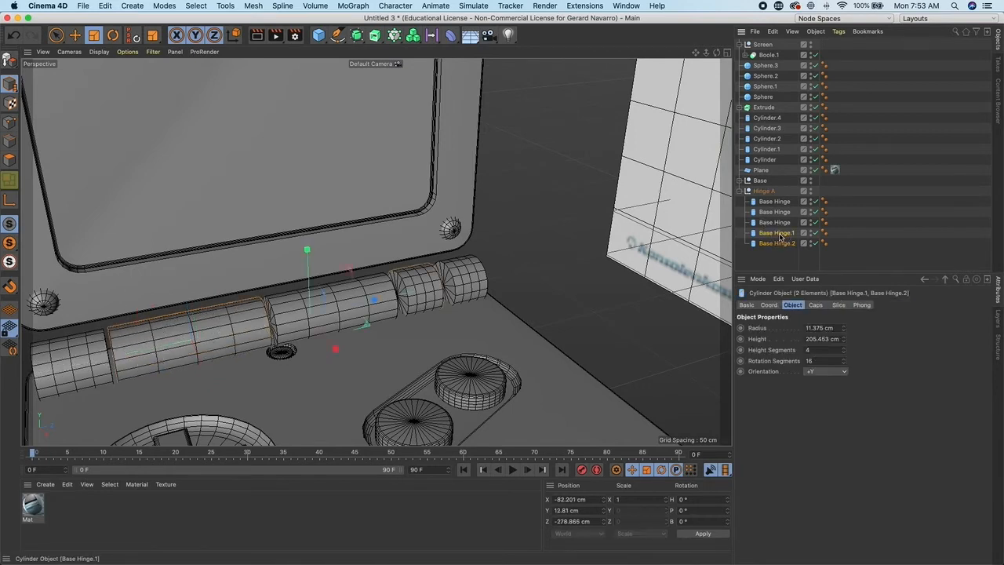
{"action": "left_click_drag", "start_coordinate": [758, 189], "coordinate": [756, 186]}
{"action": "left_click", "coordinate": [739, 212]}
{"action": "left_click", "coordinate": [765, 193]}
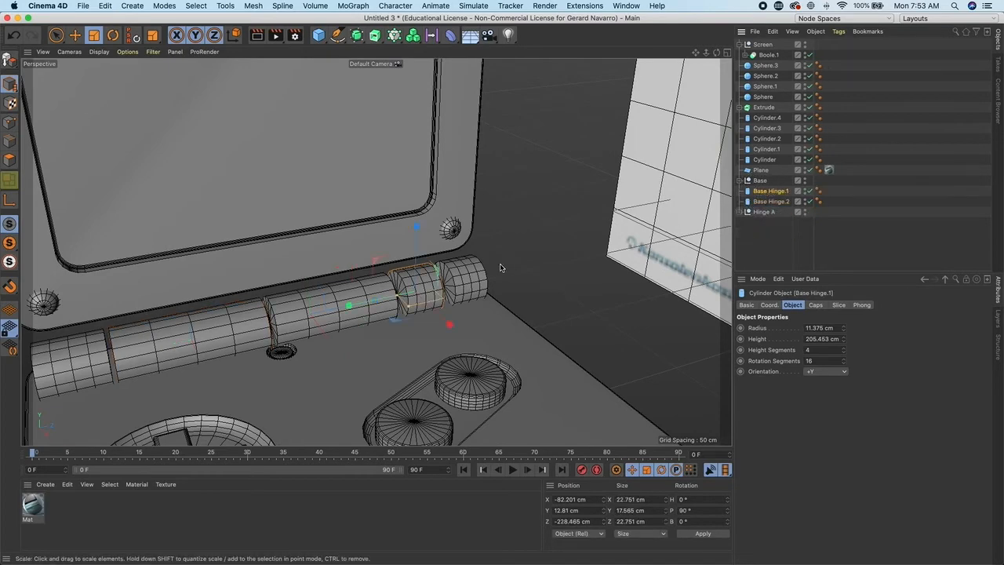
- Slide the lid's hinge cylinders along the hinge and parent both under the Screen null
{"action": "middle_click_drag", "start_coordinate": [512, 258], "coordinate": [552, 226], "text": "alt"}
{"action": "left_click_drag", "start_coordinate": [546, 242], "coordinate": [550, 238], "text": "alt"}
{"action": "left_click_drag", "start_coordinate": [451, 227], "coordinate": [694, 225], "text": "alt"}
{"action": "left_click", "coordinate": [779, 202], "text": "shift"}
{"action": "middle_click_drag", "start_coordinate": [569, 229], "coordinate": [598, 212], "text": "alt"}
{"action": "key", "text": "e"}
{"action": "left_click_drag", "start_coordinate": [531, 266], "coordinate": [632, 205]}
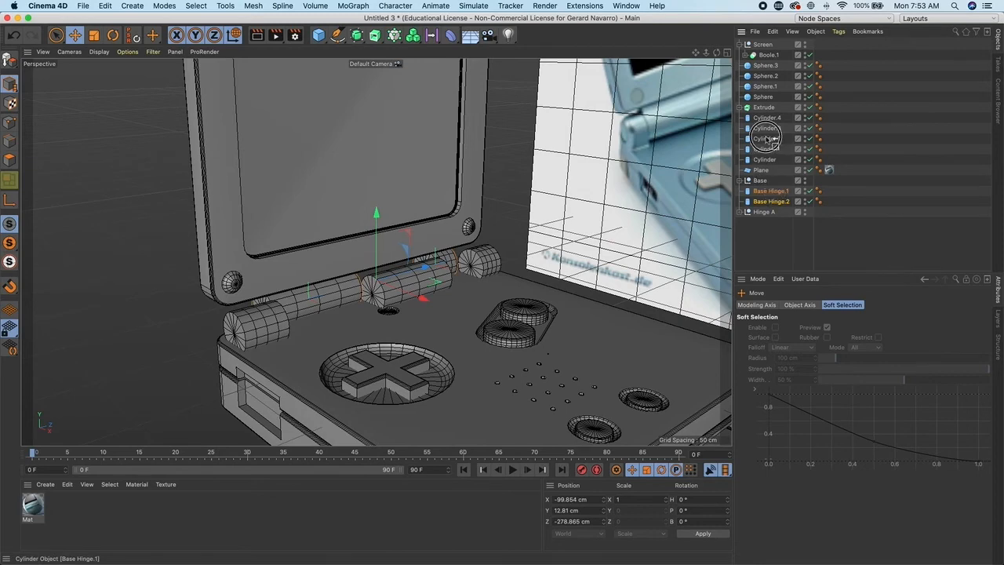
{"action": "left_click_drag", "start_coordinate": [763, 51], "coordinate": [763, 46]}
{"action": "left_click", "coordinate": [762, 45]}
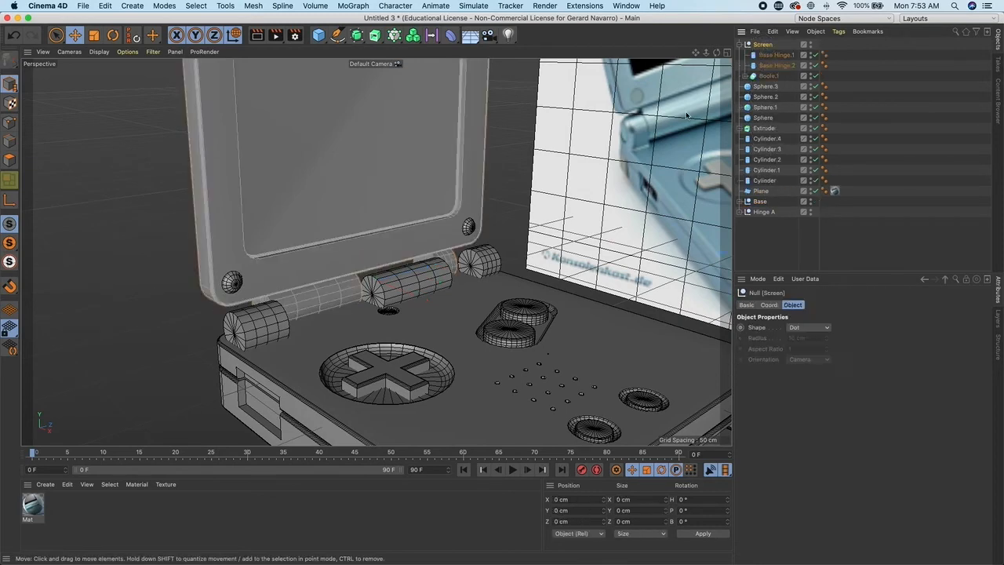
{"action": "scroll", "coordinate": [503, 159], "scroll_direction": "down", "scroll_amount": 8}
{"action": "left_click_drag", "start_coordinate": [503, 159], "coordinate": [498, 231], "text": "alt"}
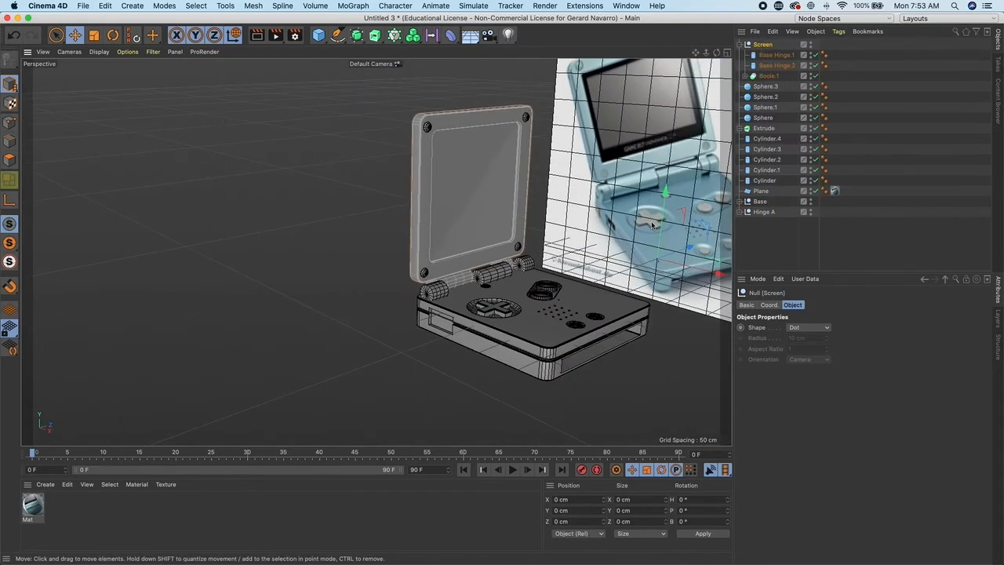
{"action": "mouse_move", "coordinate": [659, 265]}
{"action": "left_mouse_down", "text": "alt"}
{"action": "mouse_move", "coordinate": [598, 254]}
{"action": "mouse_move", "coordinate": [669, 268]}
{"action": "left_mouse_up", "text": "alt"}
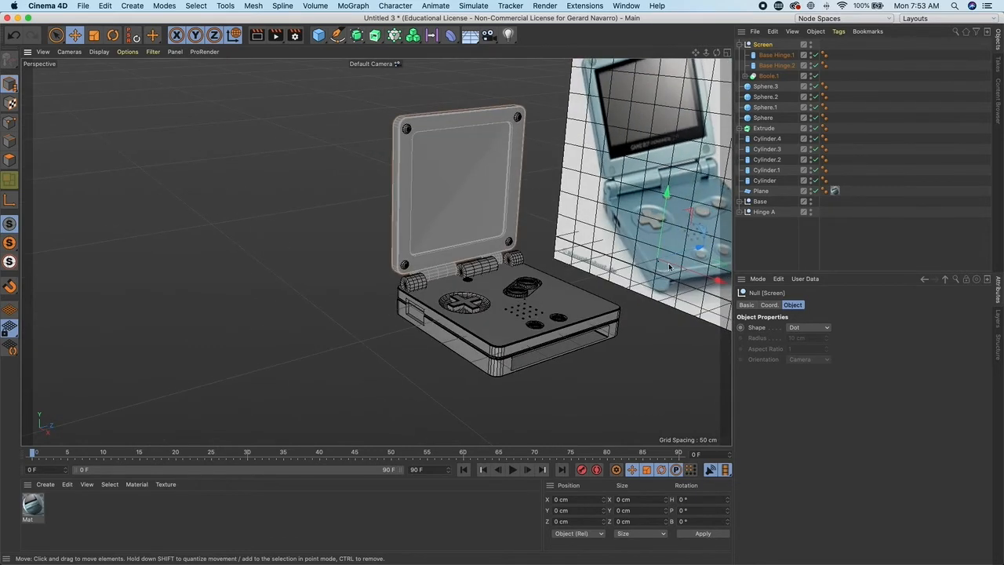
{"action": "middle_click", "coordinate": [298, 351]}
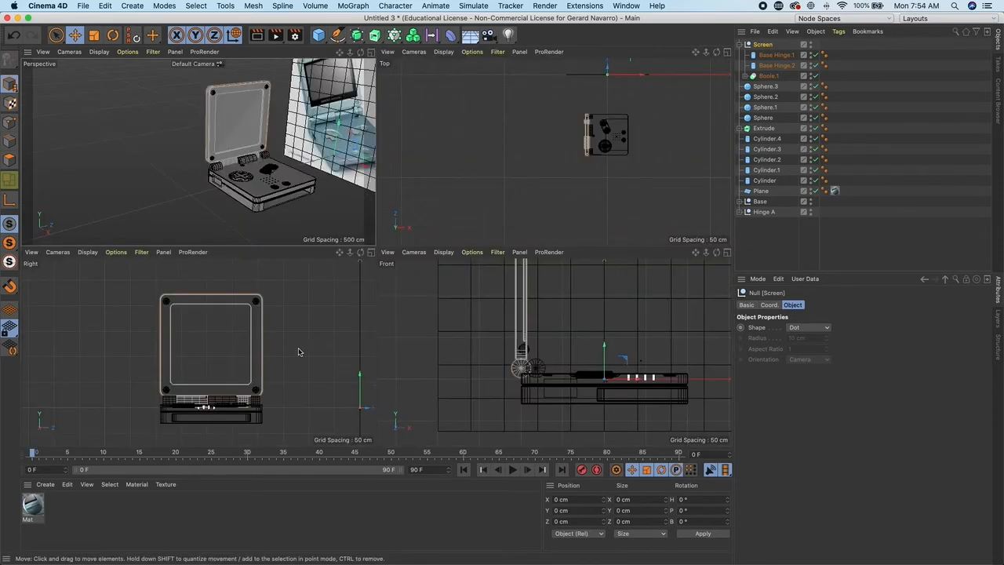
{"action": "middle_click", "coordinate": [311, 342]}
{"action": "middle_click_drag", "start_coordinate": [653, 333], "coordinate": [480, 314], "text": "alt"}
{"action": "right_click_drag", "start_coordinate": [479, 314], "coordinate": [384, 275], "text": "alt"}
{"action": "mouse_move", "coordinate": [591, 293]}
{"action": "left_mouse_down"}
{"action": "mouse_move", "coordinate": [593, 275]}
{"action": "mouse_move", "coordinate": [600, 281]}
{"action": "left_mouse_up"}
{"action": "key", "text": "super+z"}
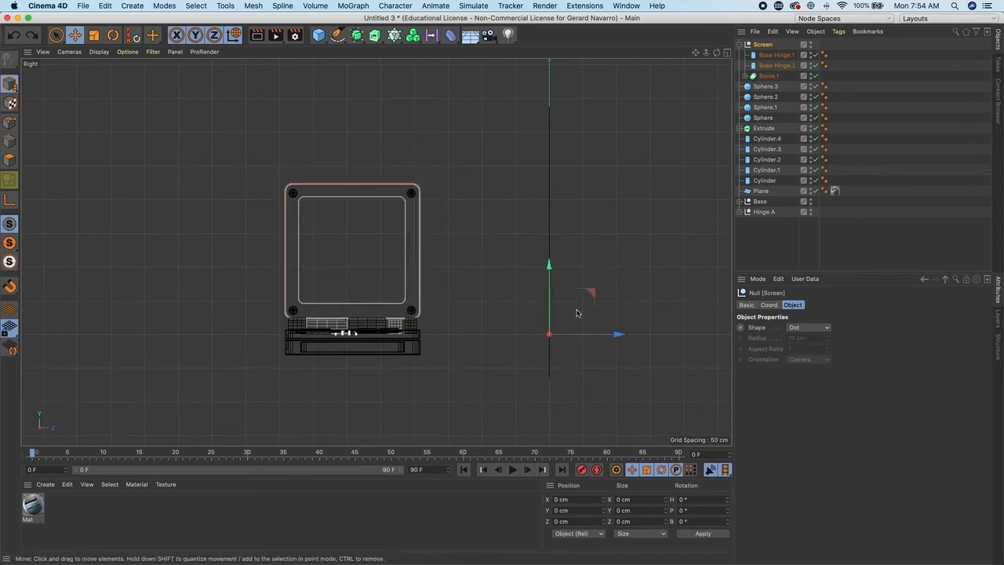
- Reposition the Screen null's axis onto the hinge line
{"action": "left_click", "coordinate": [13, 202]}
{"action": "left_click_drag", "start_coordinate": [587, 294], "coordinate": [392, 222]}
{"action": "left_click", "coordinate": [10, 200]}
{"action": "middle_click", "coordinate": [394, 184]}
{"action": "middle_click", "coordinate": [291, 159]}
{"action": "left_click_drag", "start_coordinate": [465, 228], "coordinate": [515, 233], "text": "alt"}
{"action": "left_click", "coordinate": [10, 201]}
{"action": "left_click_drag", "start_coordinate": [539, 225], "coordinate": [367, 258]}
{"action": "left_click_drag", "start_coordinate": [487, 199], "coordinate": [500, 197]}
{"action": "left_click_drag", "start_coordinate": [445, 251], "coordinate": [447, 257]}
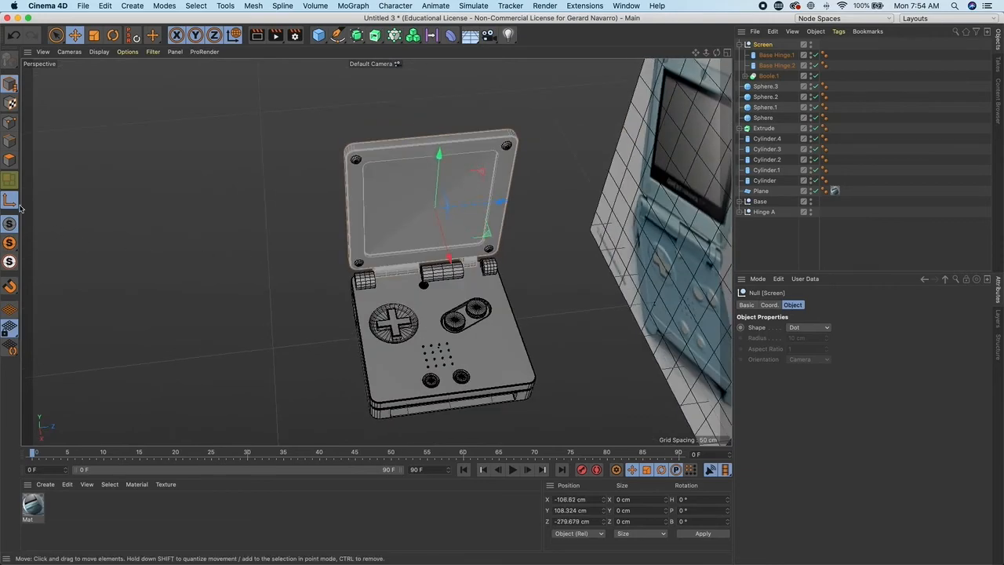
{"action": "left_click_drag", "start_coordinate": [284, 222], "coordinate": [475, 228], "text": "alt"}
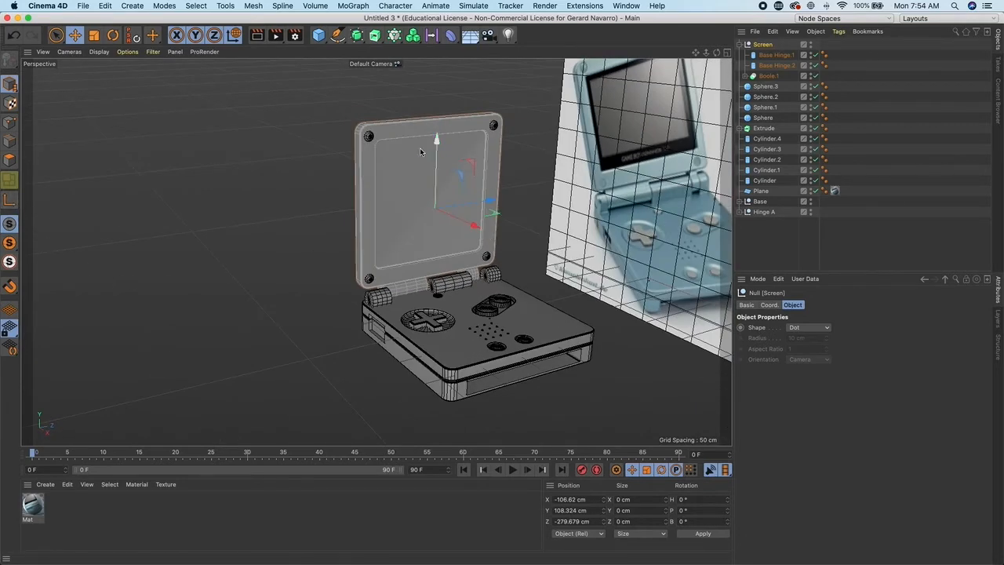
{"action": "left_click_drag", "start_coordinate": [388, 217], "coordinate": [416, 219], "text": "alt"}
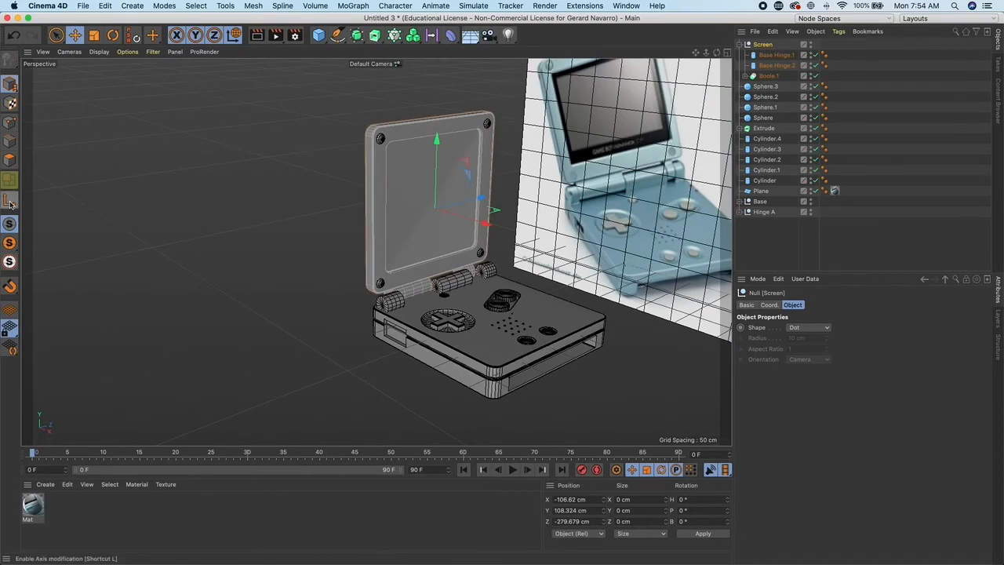
{"action": "left_click_drag", "start_coordinate": [494, 228], "coordinate": [493, 220]}
{"action": "left_click_drag", "start_coordinate": [445, 161], "coordinate": [447, 151]}
{"action": "key", "text": "super+z"}
{"action": "left_click_drag", "start_coordinate": [495, 225], "coordinate": [500, 227]}
{"action": "left_click_drag", "start_coordinate": [518, 222], "coordinate": [622, 212], "text": "alt"}
{"action": "key", "text": "super+z"}
{"action": "key", "text": "super+z"}
- Parent the lid's four corner screw spheres under the Screen null
{"action": "left_click", "coordinate": [765, 117]}
{"action": "left_click", "coordinate": [766, 87], "text": "shift"}
{"action": "left_click_drag", "start_coordinate": [764, 50], "coordinate": [763, 47]}
{"action": "left_click", "coordinate": [763, 46]}
{"action": "left_click_drag", "start_coordinate": [598, 210], "coordinate": [502, 218], "text": "alt"}
{"action": "left_click_drag", "start_coordinate": [495, 220], "coordinate": [466, 233]}
{"action": "key", "text": "super+z"}
{"action": "left_click_drag", "start_coordinate": [562, 270], "coordinate": [518, 274], "text": "alt"}
{"action": "left_click_drag", "start_coordinate": [492, 229], "coordinate": [489, 228]}
{"action": "key", "text": "super+z"}
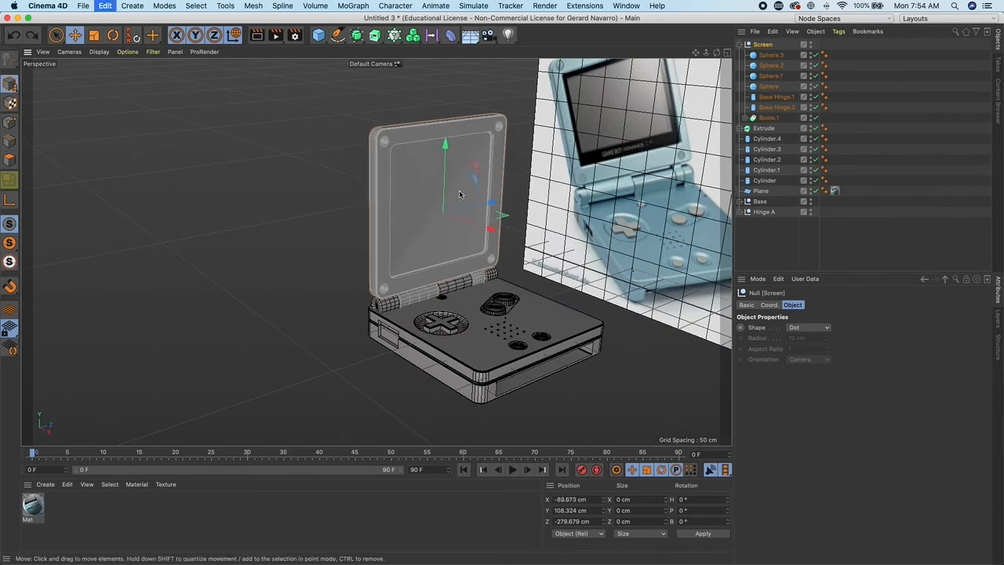
- Adjust the Screen null's axis to the centre of the hinge cylinders
{"action": "middle_click", "coordinate": [476, 263]}
{"action": "scroll", "coordinate": [533, 349], "scroll_direction": "up", "scroll_amount": 5}
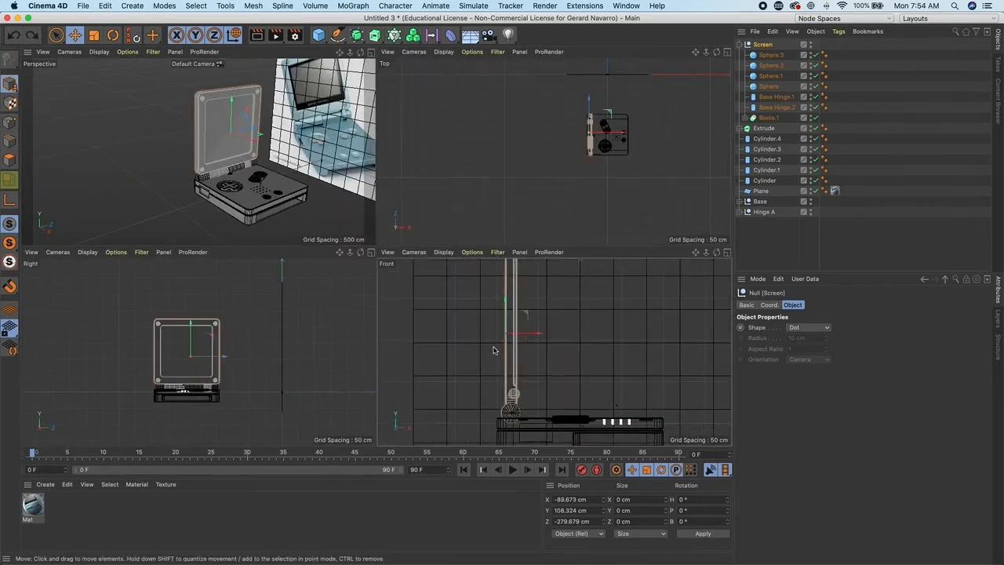
{"action": "left_click", "coordinate": [10, 202]}
{"action": "left_click_drag", "start_coordinate": [525, 332], "coordinate": [528, 371]}
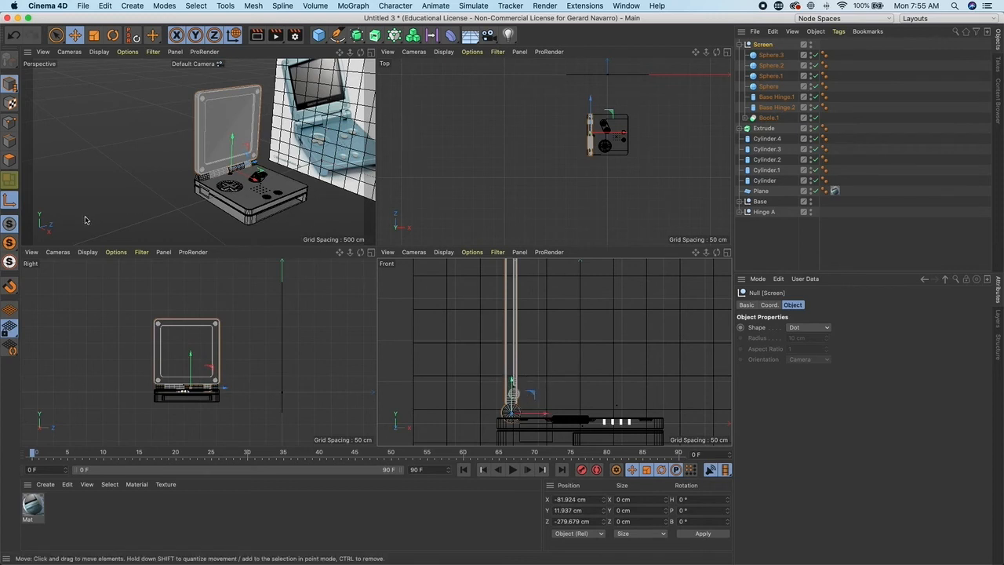
{"action": "left_click", "coordinate": [10, 203]}
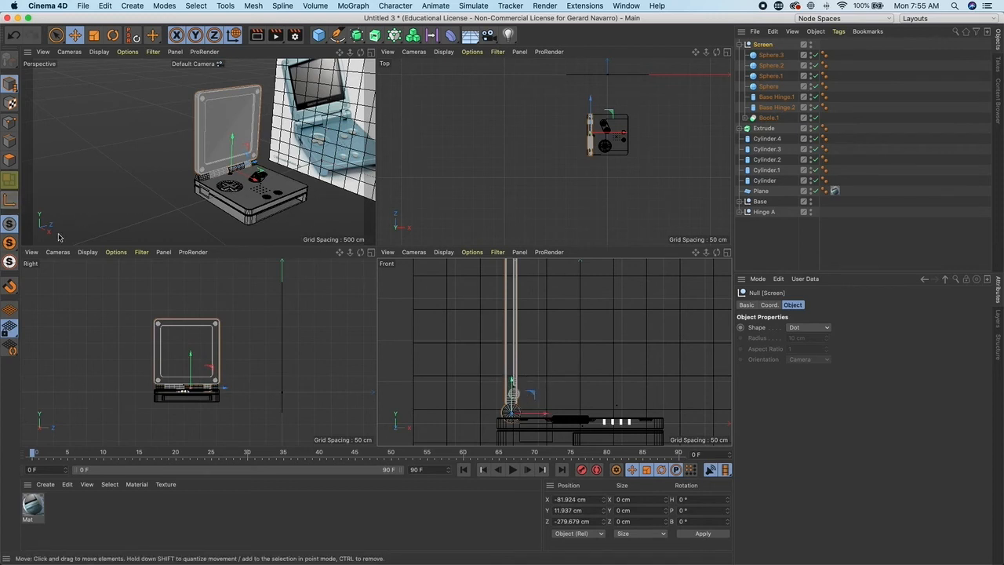
- Test rotating the lid around its new pivot, then raise the lid above the base
{"action": "left_click", "coordinate": [112, 36]}
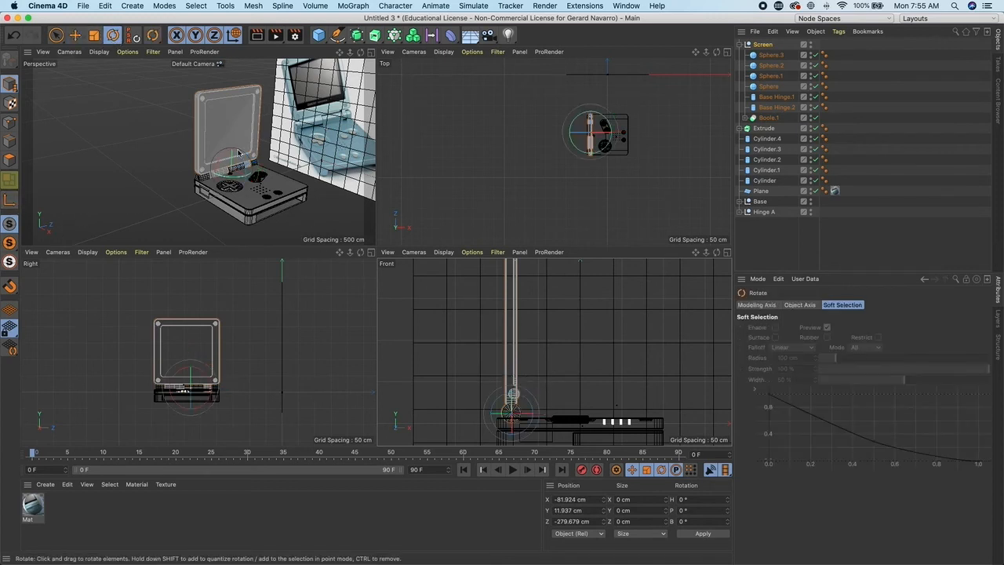
{"action": "left_click_drag", "start_coordinate": [250, 185], "coordinate": [238, 183], "text": "alt"}
{"action": "middle_click", "coordinate": [255, 194]}
{"action": "mouse_move", "coordinate": [360, 263]}
{"action": "left_mouse_down", "text": "alt"}
{"action": "mouse_move", "coordinate": [281, 258]}
{"action": "mouse_move", "coordinate": [360, 260]}
{"action": "left_mouse_up", "text": "alt"}
{"action": "key", "text": "e"}
{"action": "left_click_drag", "start_coordinate": [361, 216], "coordinate": [360, 160]}
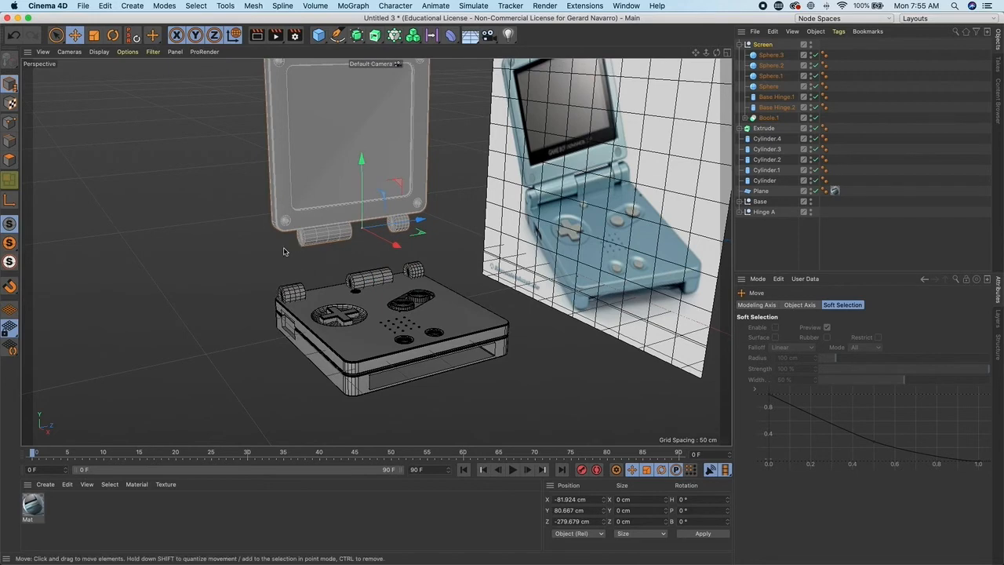
{"action": "left_click_drag", "start_coordinate": [358, 281], "coordinate": [339, 289], "text": "alt"}
- Add a new cylinder and enable filleted caps on it
{"action": "left_click_drag", "start_coordinate": [317, 36], "coordinate": [530, 51]}
{"action": "left_click_drag", "start_coordinate": [464, 200], "coordinate": [415, 214], "text": "alt"}
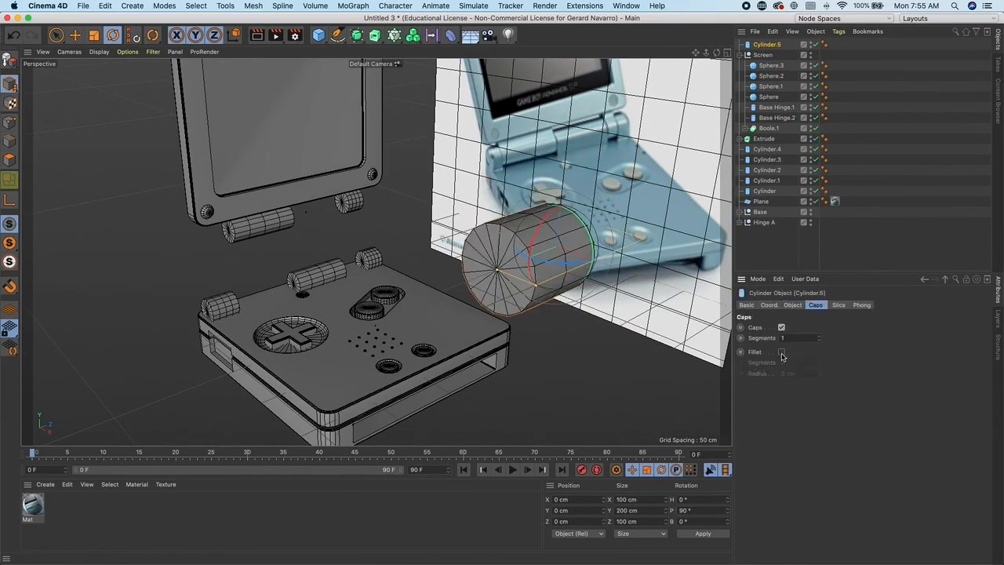
{"action": "left_click_drag", "start_coordinate": [819, 373], "coordinate": [819, 365]}
{"action": "left_click_drag", "start_coordinate": [527, 310], "coordinate": [553, 269], "text": "alt"}
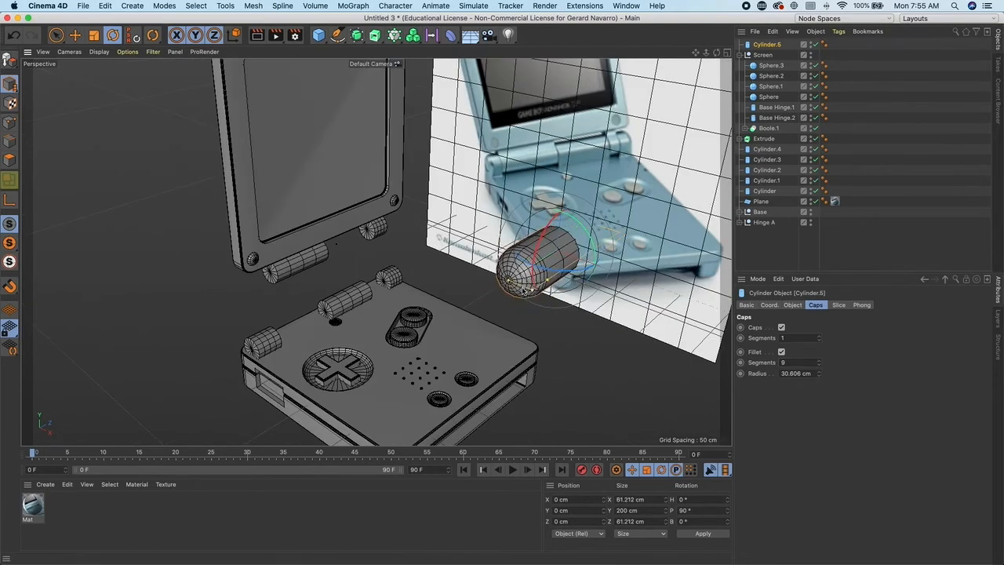
- Scale the filleted cylinder to about 10 cm wide and 32 cm long and place it at the hinge's left end
{"action": "middle_click", "coordinate": [559, 282]}
{"action": "key", "text": "e"}
{"action": "left_click_drag", "start_coordinate": [598, 353], "coordinate": [579, 326]}
{"action": "middle_click", "coordinate": [577, 324]}
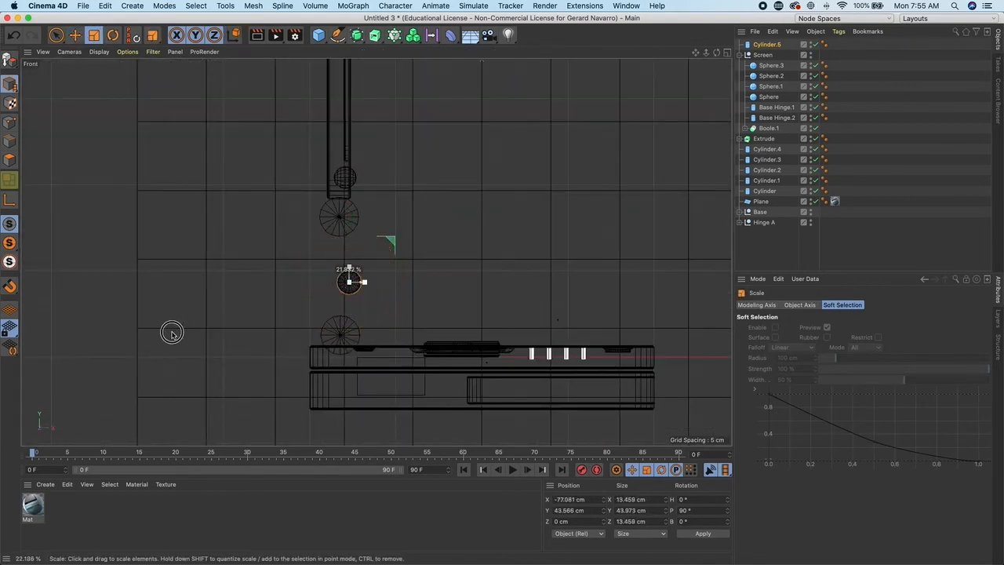
{"action": "left_click_drag", "start_coordinate": [347, 280], "coordinate": [384, 292]}
{"action": "middle_click", "coordinate": [393, 274]}
{"action": "middle_click", "coordinate": [321, 180]}
{"action": "left_click_drag", "start_coordinate": [502, 222], "coordinate": [287, 289]}
{"action": "scroll", "coordinate": [287, 289], "scroll_direction": "up", "scroll_amount": 4}
{"action": "middle_click_drag", "start_coordinate": [345, 313], "coordinate": [386, 298], "text": "alt"}
{"action": "left_click", "coordinate": [93, 35]}
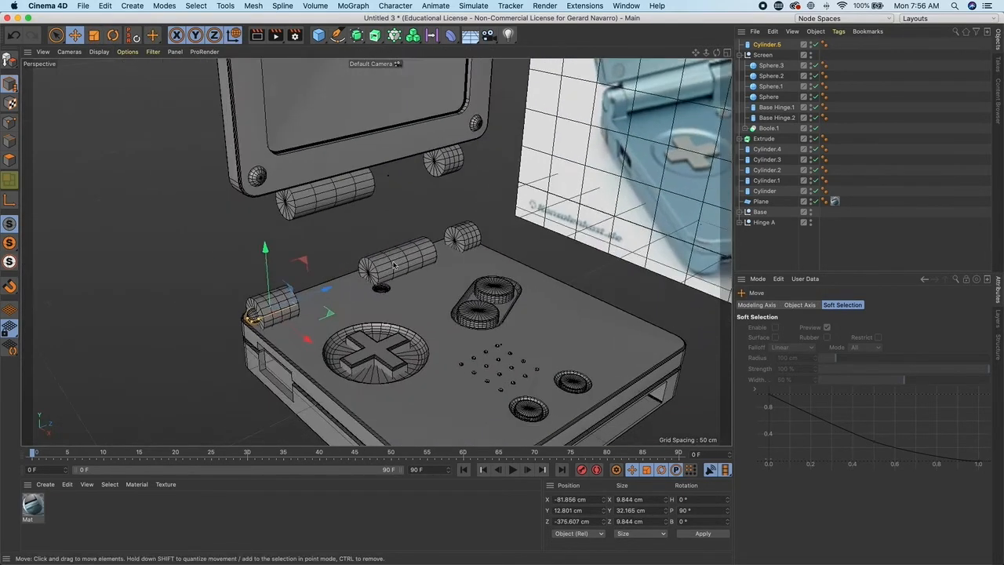
{"action": "left_click_drag", "start_coordinate": [306, 287], "coordinate": [345, 288]}
{"action": "key", "text": "super+z"}
- Fine-tune the pin cylinder's height and reposition it at the hinge end
{"action": "scroll", "coordinate": [246, 207], "scroll_direction": "up", "scroll_amount": 4}
{"action": "left_click", "coordinate": [753, 45]}
{"action": "left_click", "coordinate": [793, 305]}
{"action": "left_click_drag", "start_coordinate": [844, 341], "coordinate": [844, 341]}
{"action": "scroll", "coordinate": [479, 228], "scroll_direction": "down", "scroll_amount": 3}
{"action": "left_click", "coordinate": [76, 35]}
{"action": "left_click_drag", "start_coordinate": [391, 272], "coordinate": [508, 230]}
{"action": "left_click", "coordinate": [767, 45]}
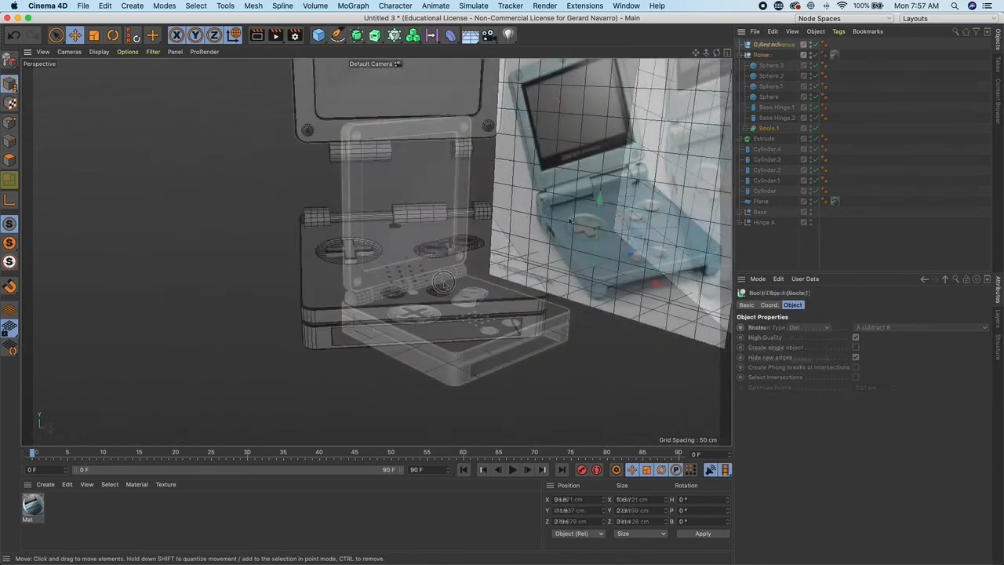
{"action": "left_click", "coordinate": [486, 240]}
{"action": "scroll", "coordinate": [508, 277], "scroll_direction": "up", "scroll_amount": 6}
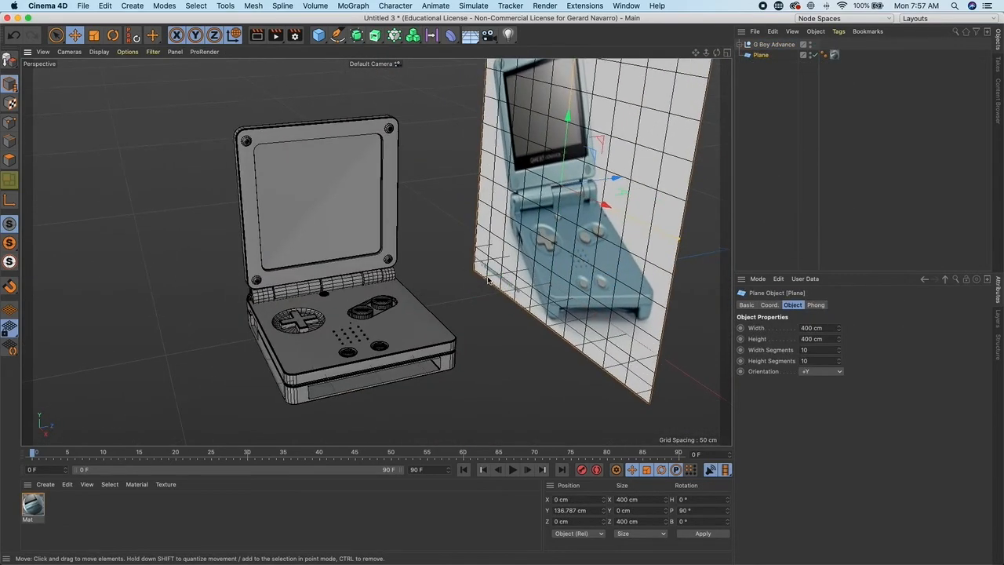
- Create a new standard material and open it in the Material Editor
{"action": "scroll", "coordinate": [508, 276], "scroll_direction": "down", "scroll_amount": 4}
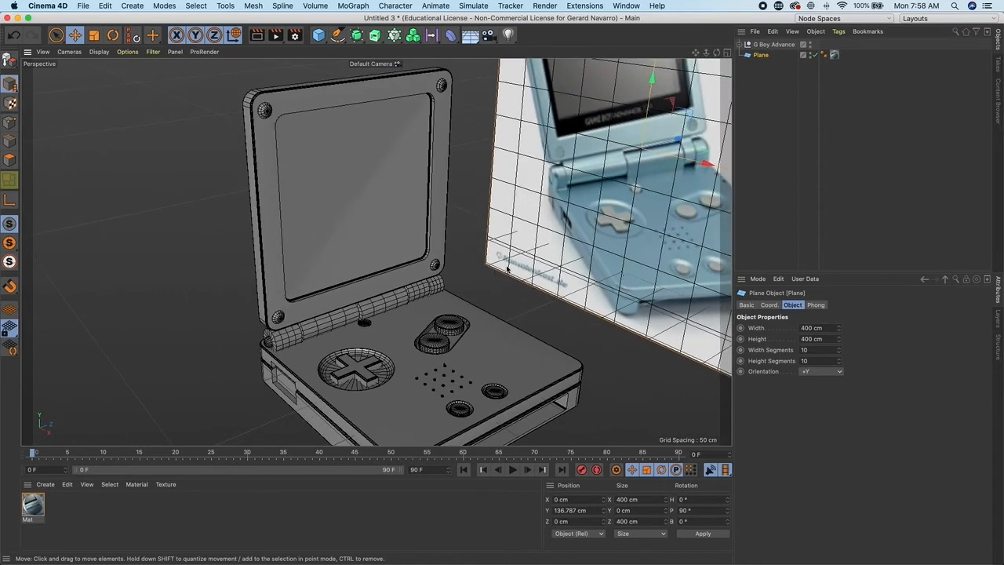
{"action": "middle_click_drag", "start_coordinate": [506, 269], "coordinate": [453, 235], "text": "alt"}
{"action": "left_click", "coordinate": [45, 485]}
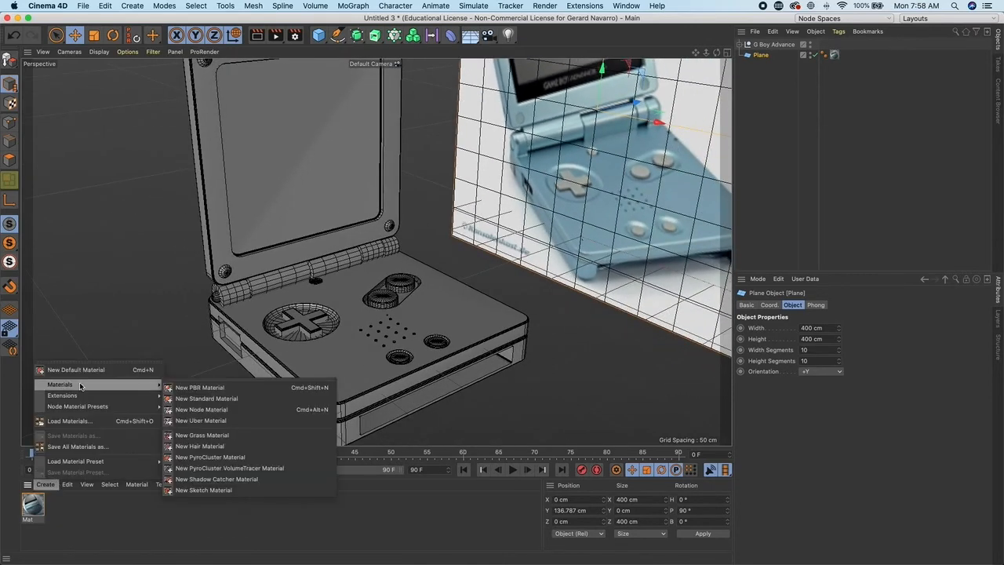
{"action": "left_click", "coordinate": [201, 399]}
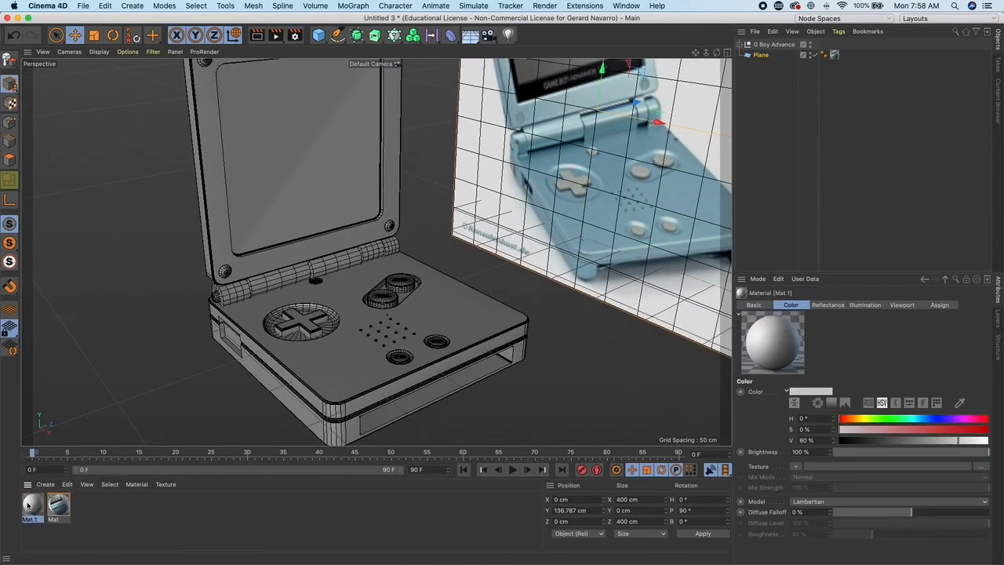
{"action": "scroll", "coordinate": [373, 349], "scroll_direction": "up", "scroll_amount": 5}
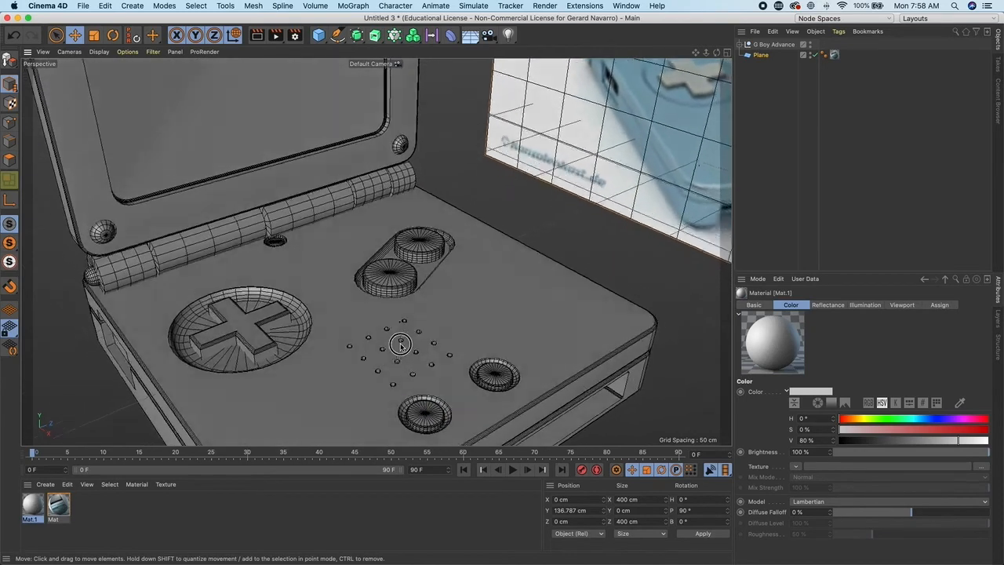
{"action": "double_click", "coordinate": [36, 509]}
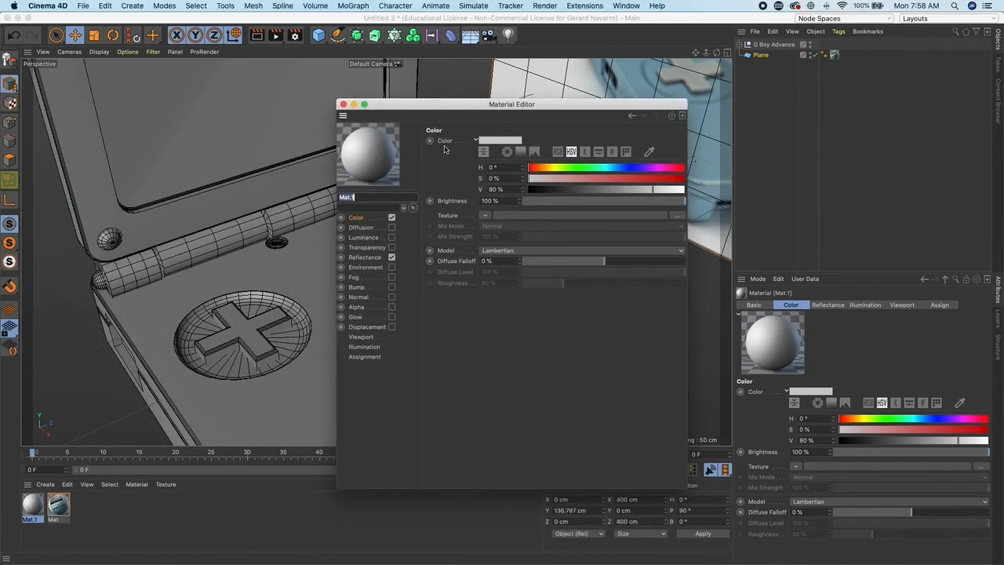
- Set the new material's color to red and close the Material Editor
{"action": "left_click", "coordinate": [682, 178]}
{"action": "left_click", "coordinate": [343, 104]}
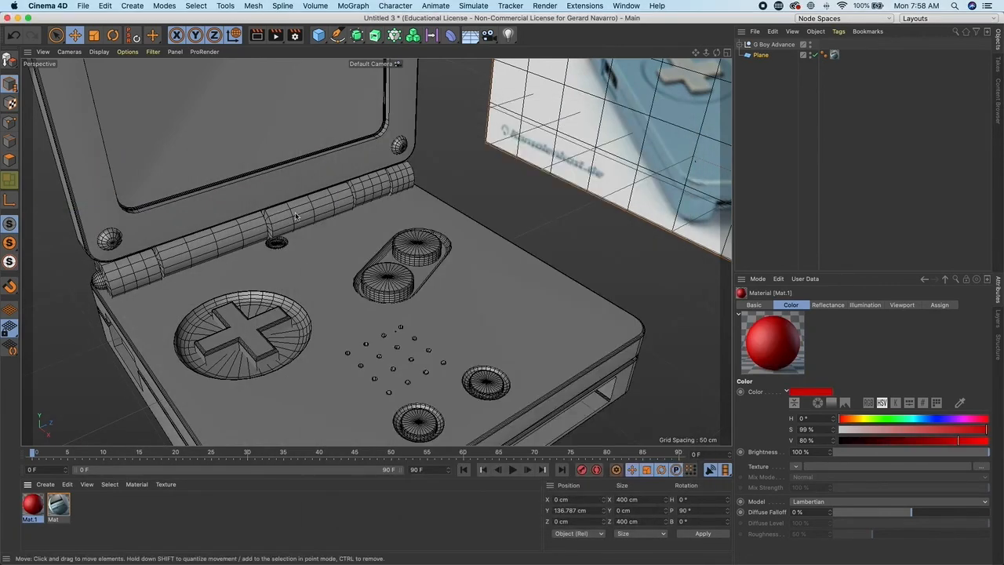
- Apply the red material to the two A/B button cylinders
{"action": "left_click_drag", "start_coordinate": [30, 508], "coordinate": [387, 284]}
{"action": "left_click_drag", "start_coordinate": [35, 510], "coordinate": [418, 248]}
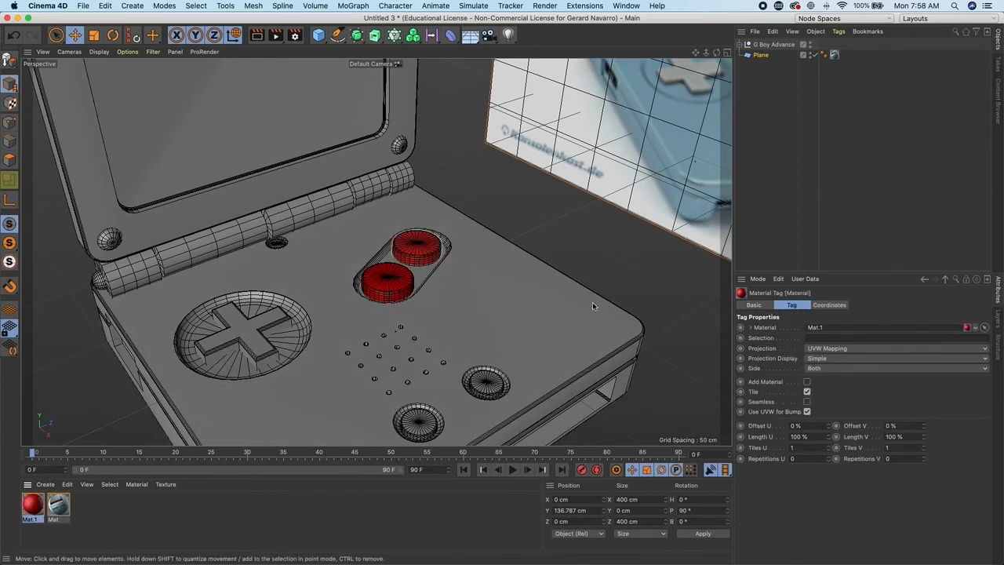
{"action": "left_click", "coordinate": [625, 269]}
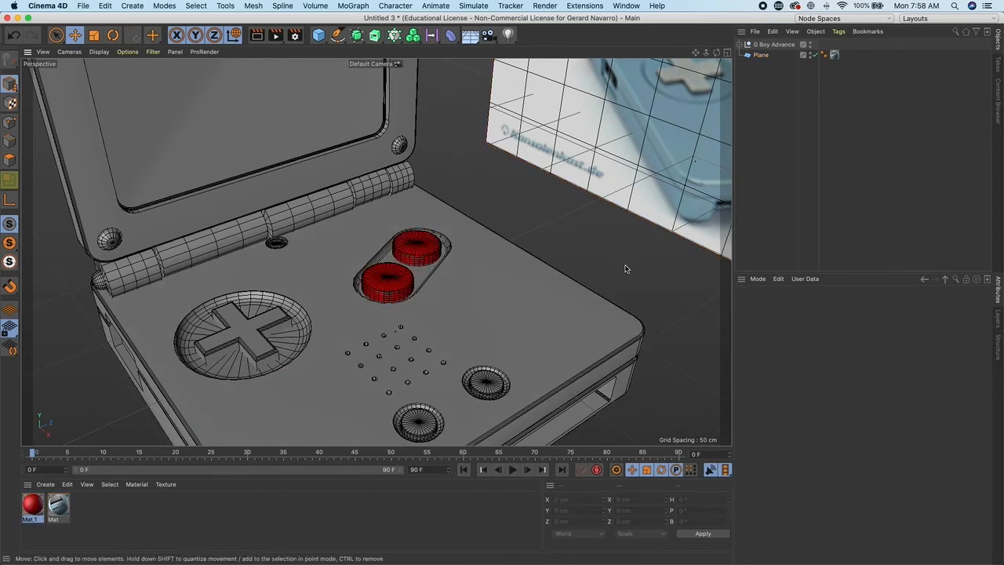
- Create a second standard material and set its color to light blue (H 196°, S 23%, V 87%)
{"action": "left_click", "coordinate": [46, 484]}
{"action": "mouse_move", "coordinate": [78, 384]}
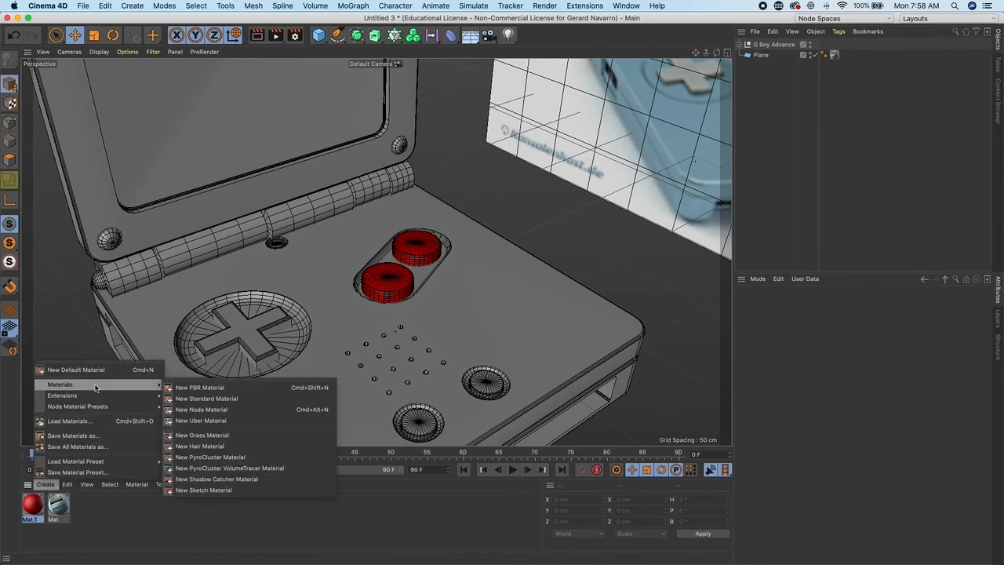
{"action": "left_click", "coordinate": [193, 398]}
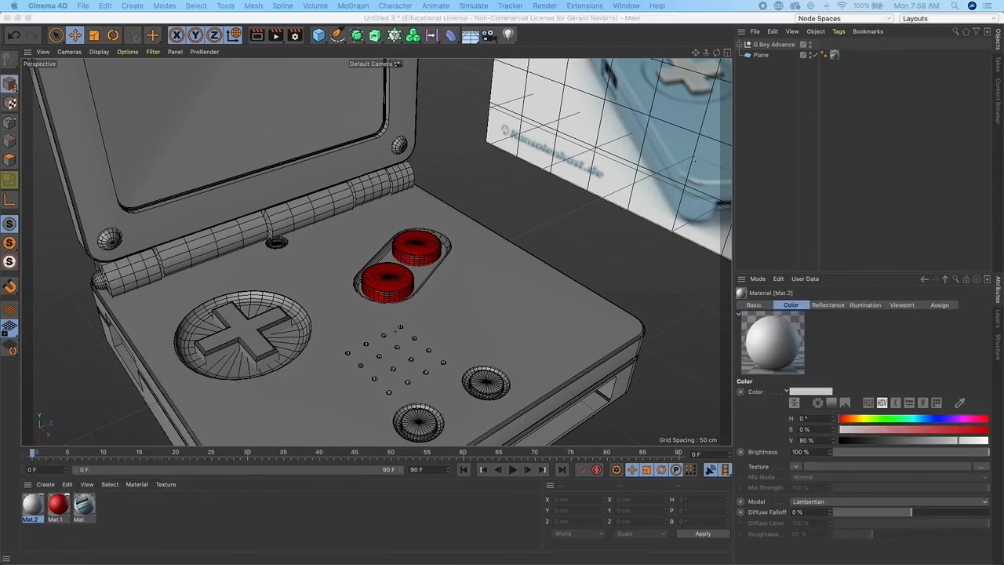
{"action": "double_click", "coordinate": [32, 506]}
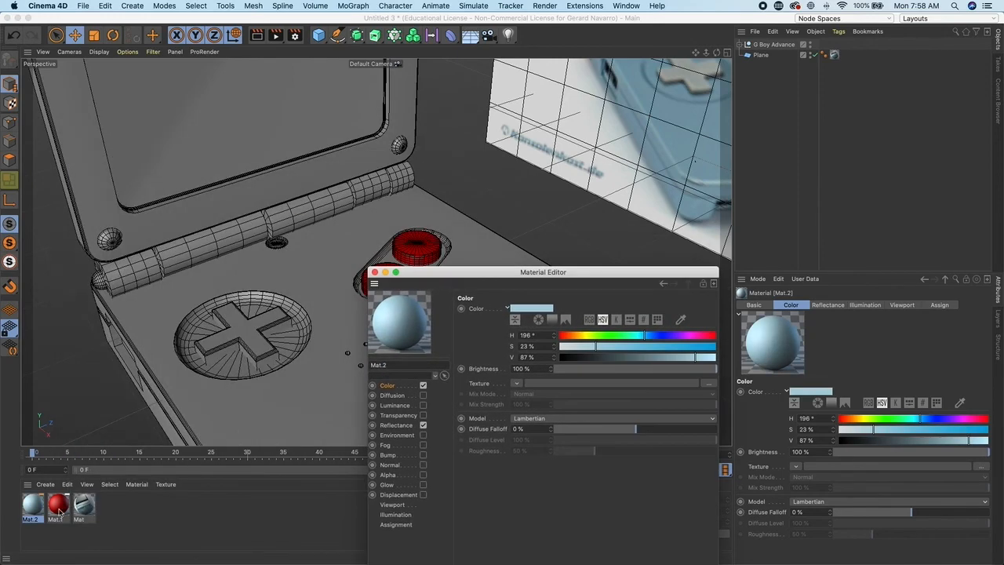
{"action": "left_click_drag", "start_coordinate": [36, 510], "coordinate": [298, 399]}
{"action": "left_click_drag", "start_coordinate": [171, 455], "coordinate": [291, 398]}
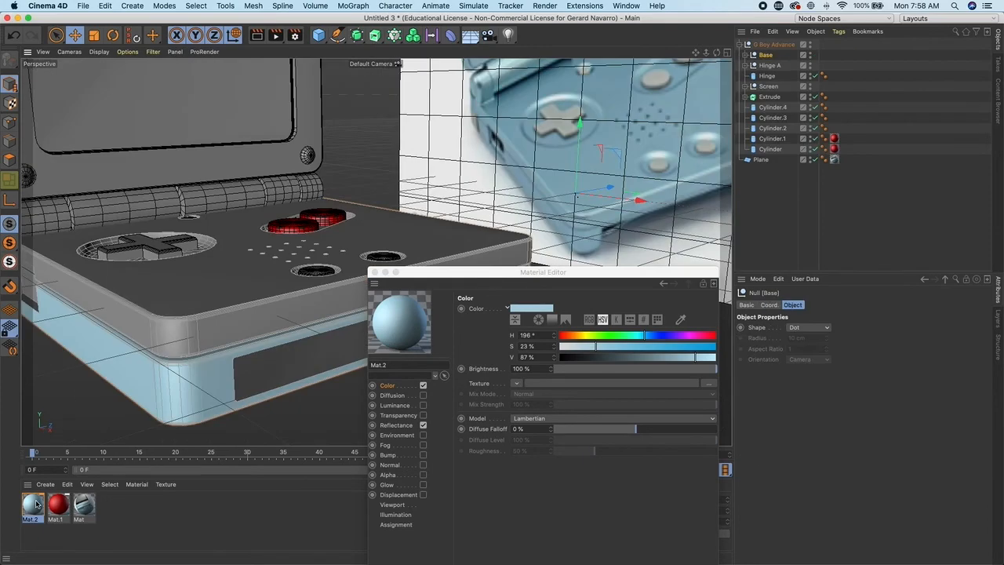
- Apply the light blue material to the Base group
{"action": "left_click_drag", "start_coordinate": [34, 505], "coordinate": [724, 102]}
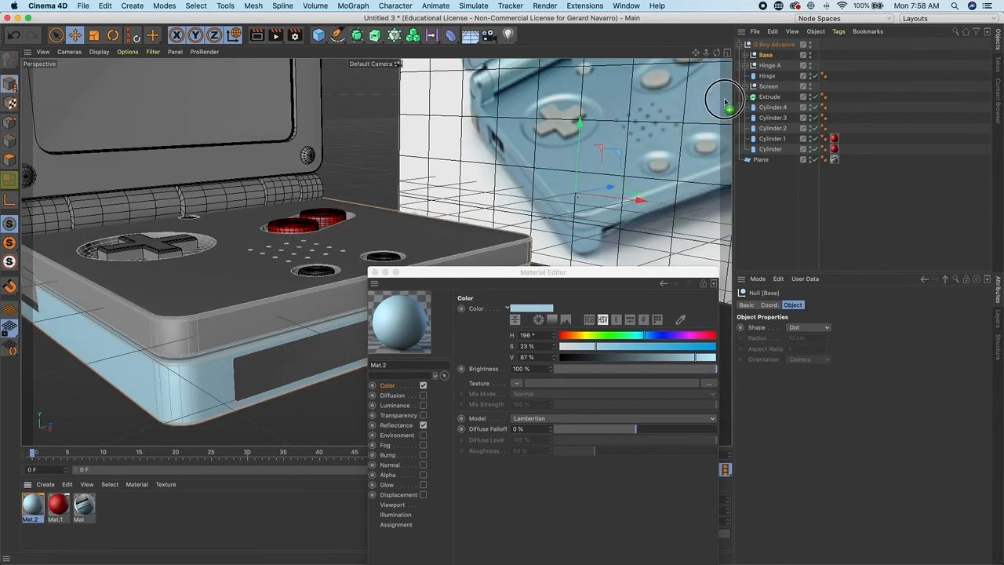
{"action": "left_click_drag", "start_coordinate": [772, 55], "coordinate": [771, 56]}
{"action": "left_click_drag", "start_coordinate": [274, 222], "coordinate": [306, 223], "text": "alt"}
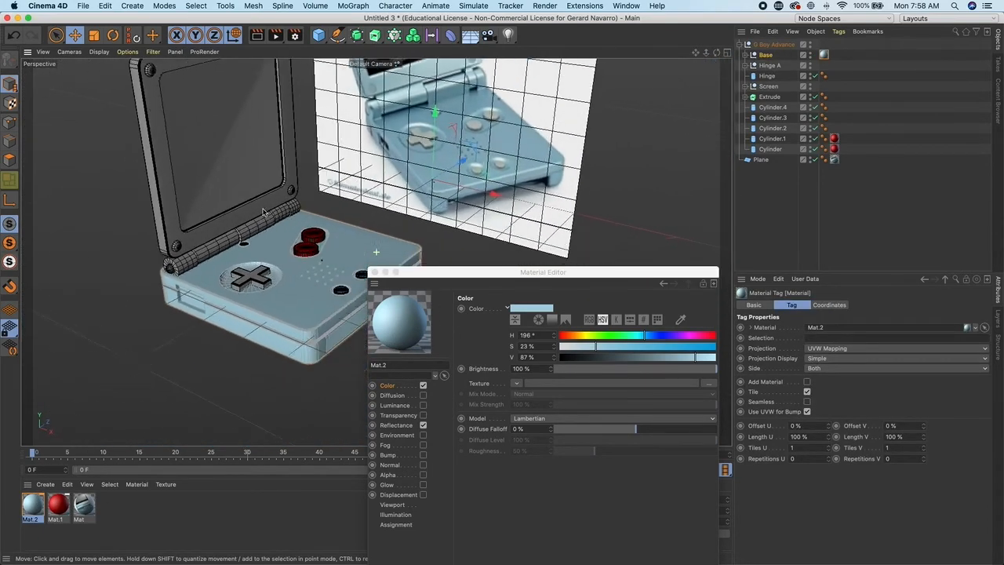
{"action": "scroll", "coordinate": [306, 223], "scroll_direction": "up", "scroll_amount": 4}
{"action": "middle_click_drag", "start_coordinate": [341, 236], "coordinate": [288, 222], "text": "alt"}
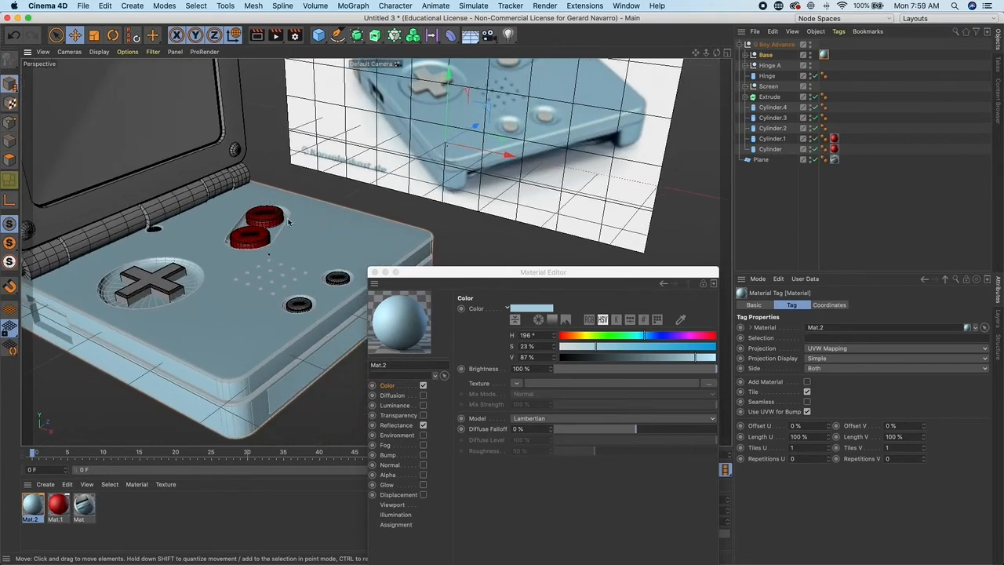
- Apply the light blue material to the Screen group as well
{"action": "left_click", "coordinate": [767, 86]}
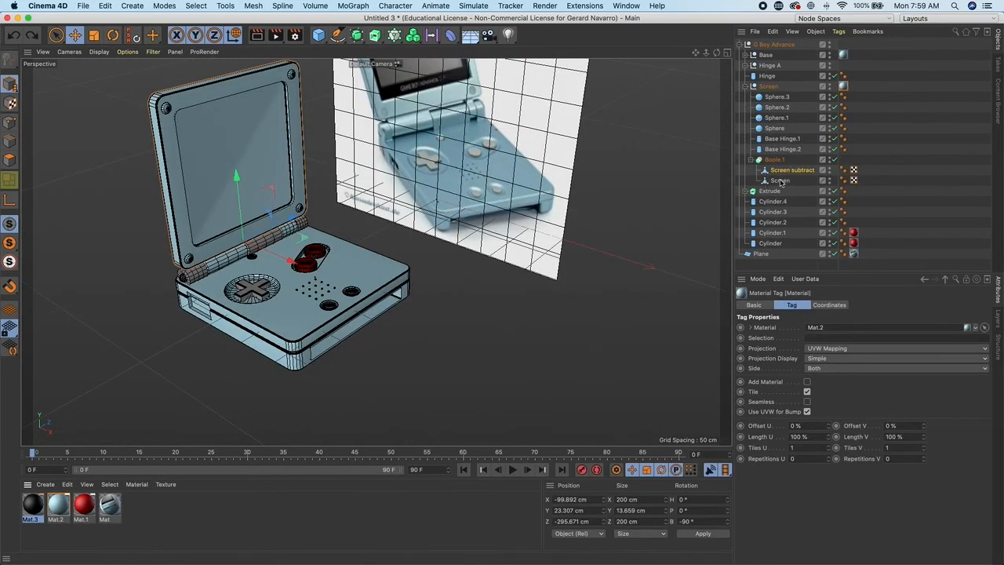
{"action": "left_click_drag", "start_coordinate": [780, 181], "coordinate": [780, 182]}
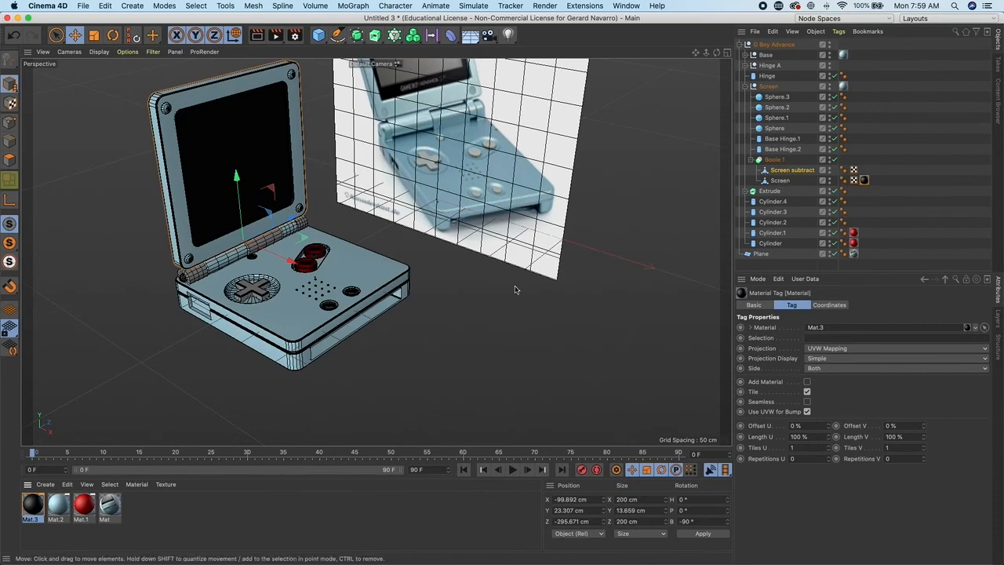
- Apply the black material to the hinge and the remaining button cylinders
{"action": "mouse_move", "coordinate": [466, 370]}
{"action": "left_mouse_down", "text": "alt"}
{"action": "mouse_move", "coordinate": [414, 374]}
{"action": "mouse_move", "coordinate": [515, 352]}
{"action": "mouse_move", "coordinate": [455, 366]}
{"action": "mouse_move", "coordinate": [441, 358]}
{"action": "mouse_move", "coordinate": [462, 369]}
{"action": "left_mouse_up", "text": "alt"}
{"action": "middle_click_drag", "start_coordinate": [463, 369], "coordinate": [488, 375], "text": "alt"}
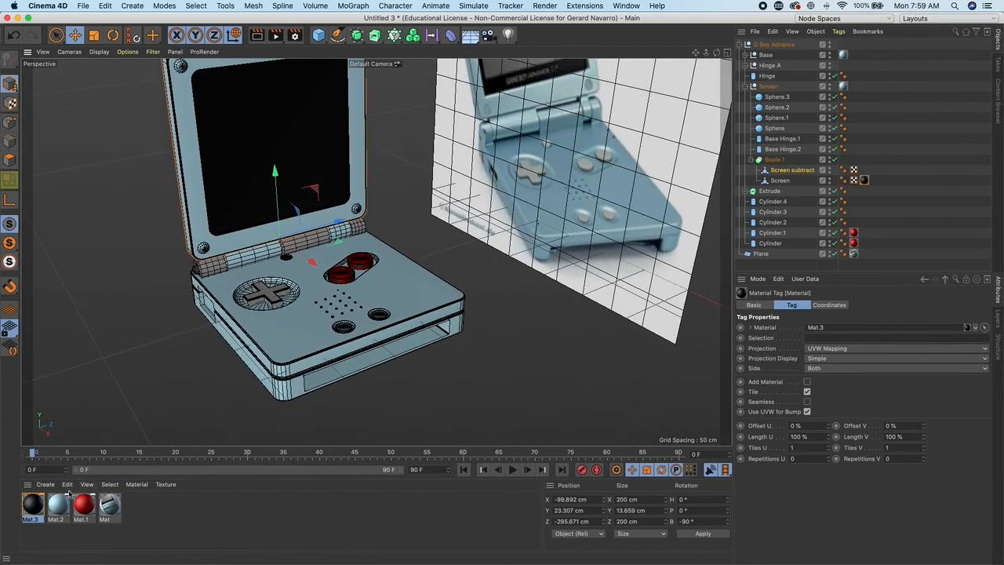
{"action": "left_click_drag", "start_coordinate": [59, 508], "coordinate": [222, 292]}
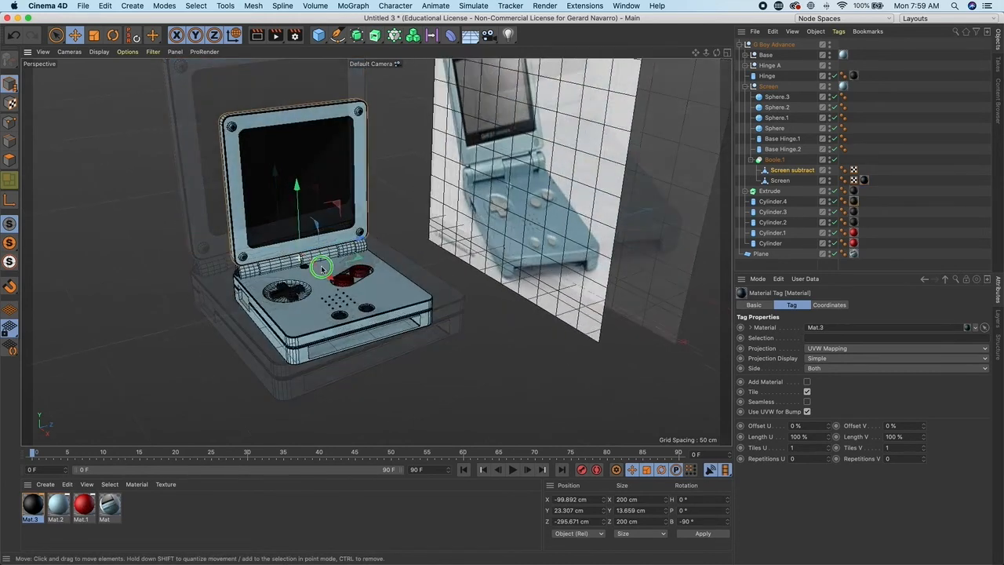
{"action": "left_click_drag", "start_coordinate": [320, 269], "coordinate": [346, 306], "text": "alt"}
- Delete the reference image plane from the scene
{"action": "left_click", "coordinate": [506, 216]}
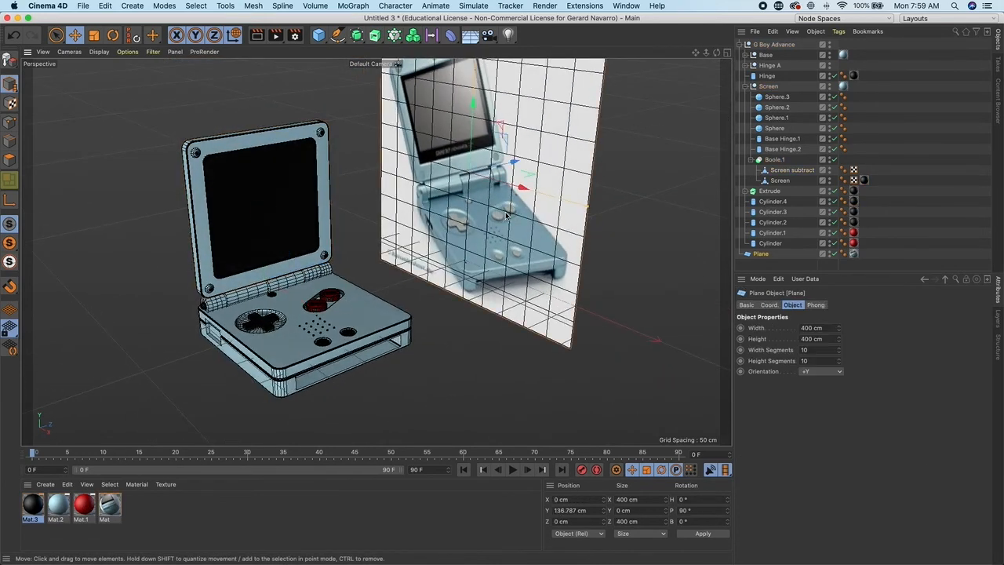
{"action": "key", "text": "Delete"}
{"action": "left_click_drag", "start_coordinate": [486, 219], "coordinate": [469, 272], "text": "alt"}
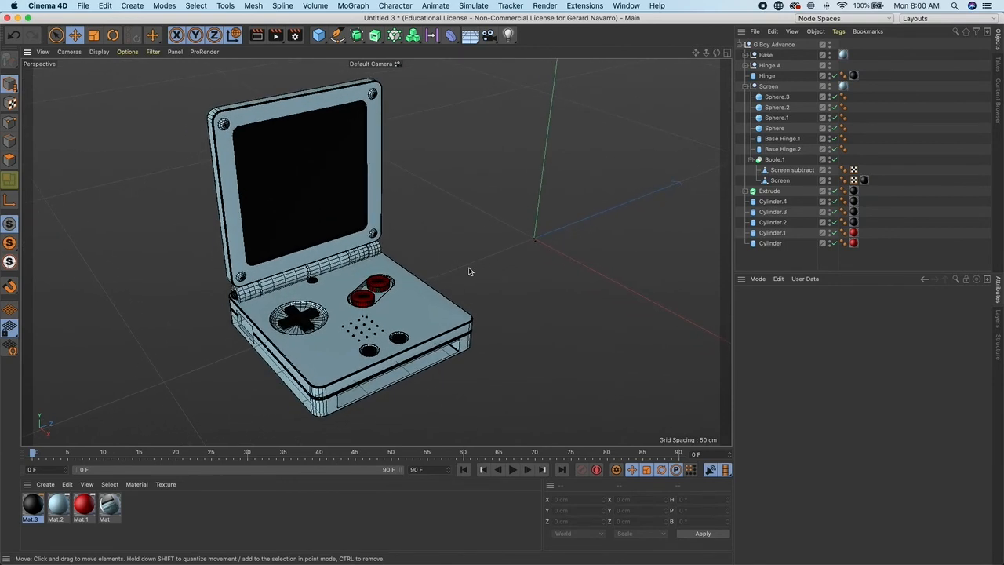
- Open the Render Settings and add Ambient Occlusion and Global Illumination effects
{"action": "left_click", "coordinate": [295, 34]}
{"action": "left_click", "coordinate": [342, 265]}
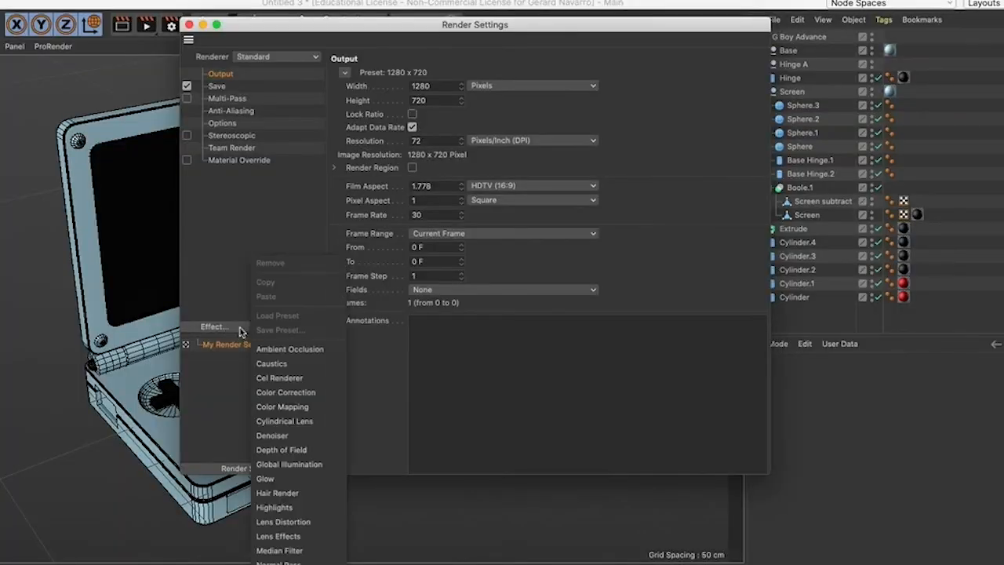
{"action": "left_click", "coordinate": [366, 232]}
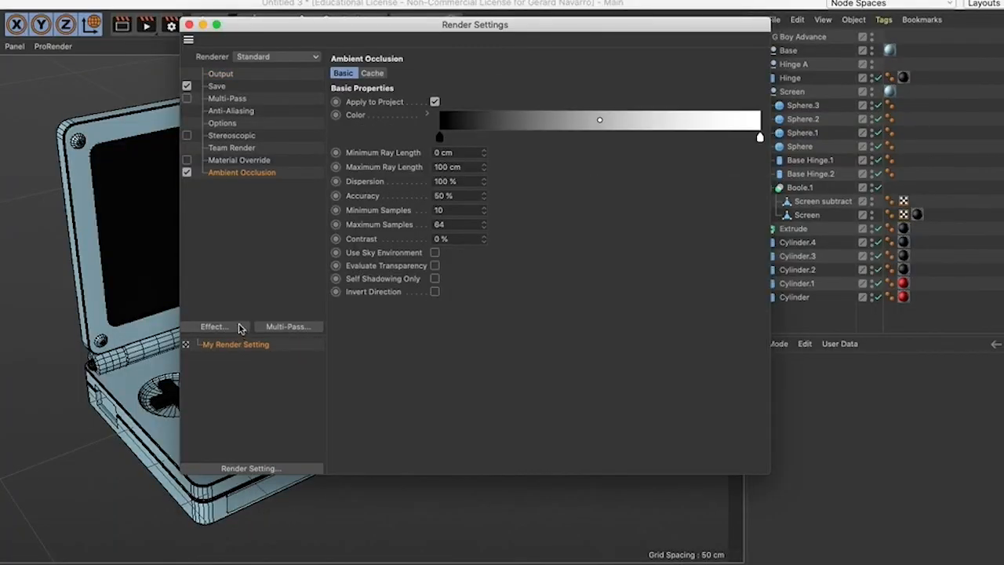
{"action": "left_click", "coordinate": [240, 333]}
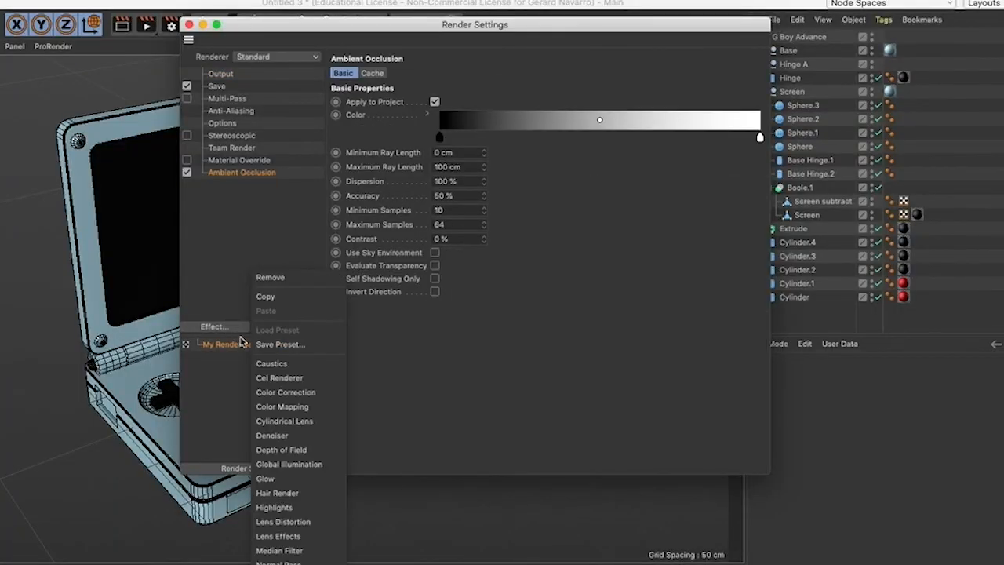
{"action": "left_click", "coordinate": [312, 464]}
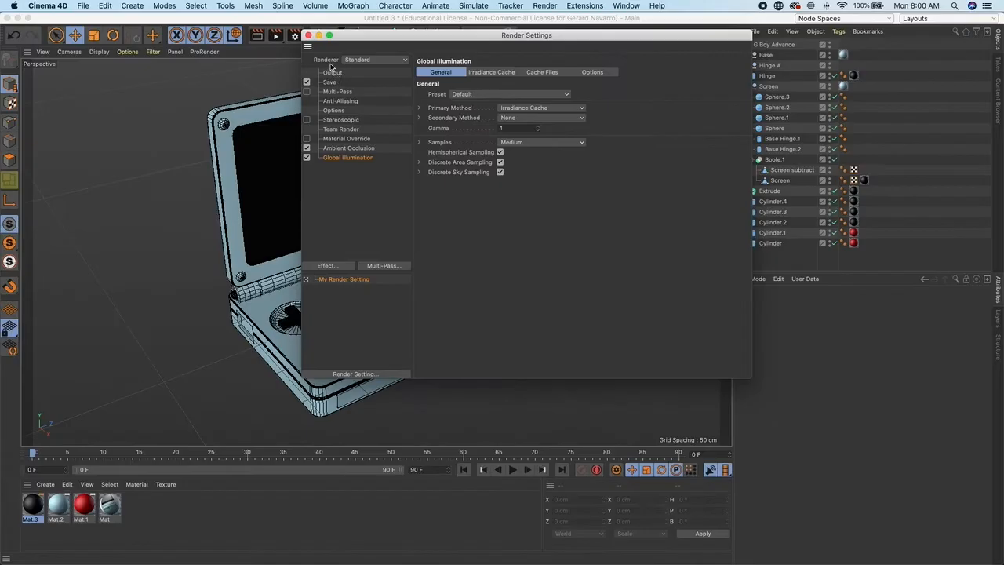
- Set anti-aliasing to Best and close the Render Settings
{"action": "left_click", "coordinate": [342, 101]}
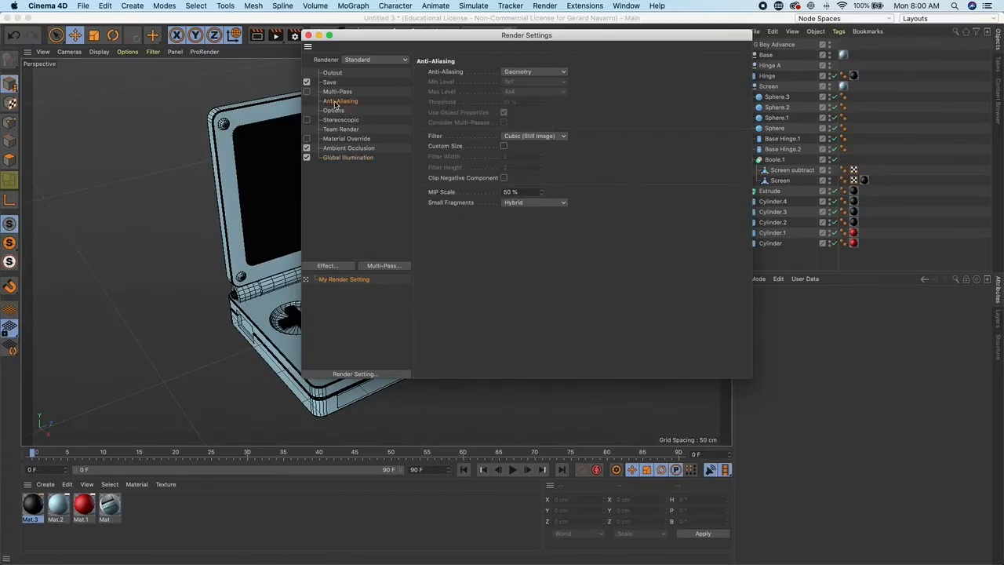
{"action": "left_click", "coordinate": [531, 72]}
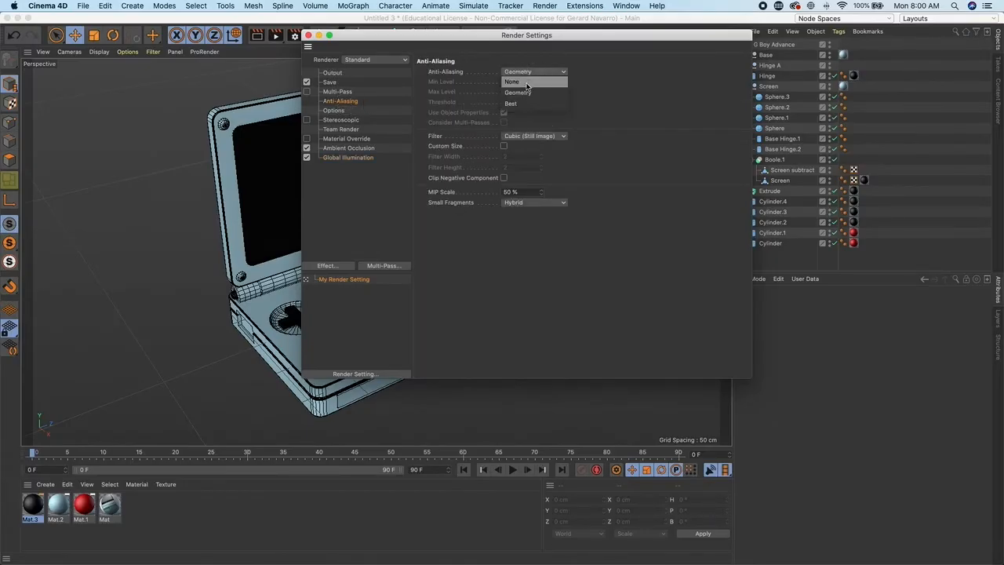
{"action": "left_click", "coordinate": [521, 104]}
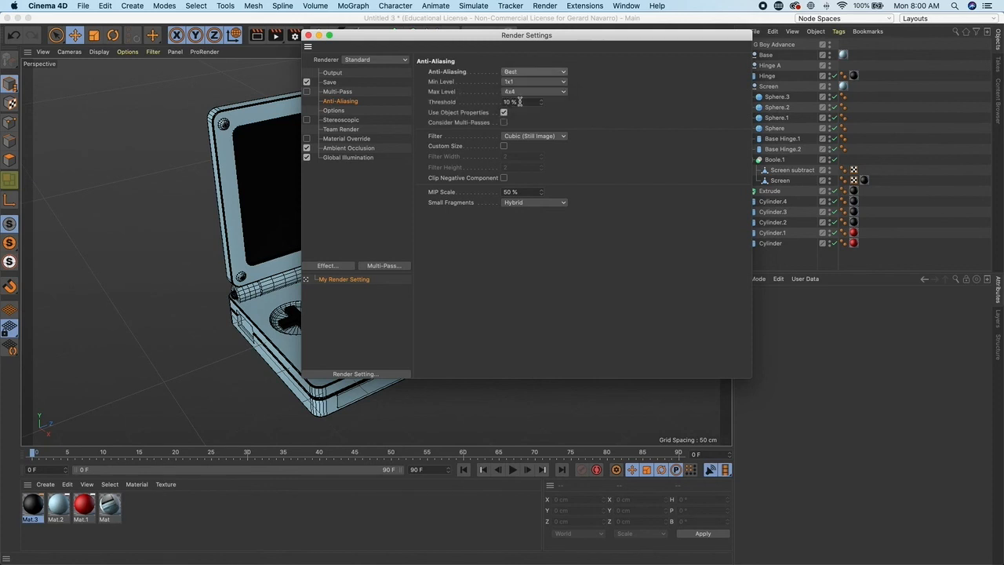
{"action": "left_click", "coordinate": [308, 35]}
- Add a light and move it to the right of the device
{"action": "mouse_move", "coordinate": [386, 165]}
{"action": "left_mouse_down", "text": "alt"}
{"action": "mouse_move", "coordinate": [410, 161]}
{"action": "mouse_move", "coordinate": [371, 158]}
{"action": "left_mouse_up", "text": "alt"}
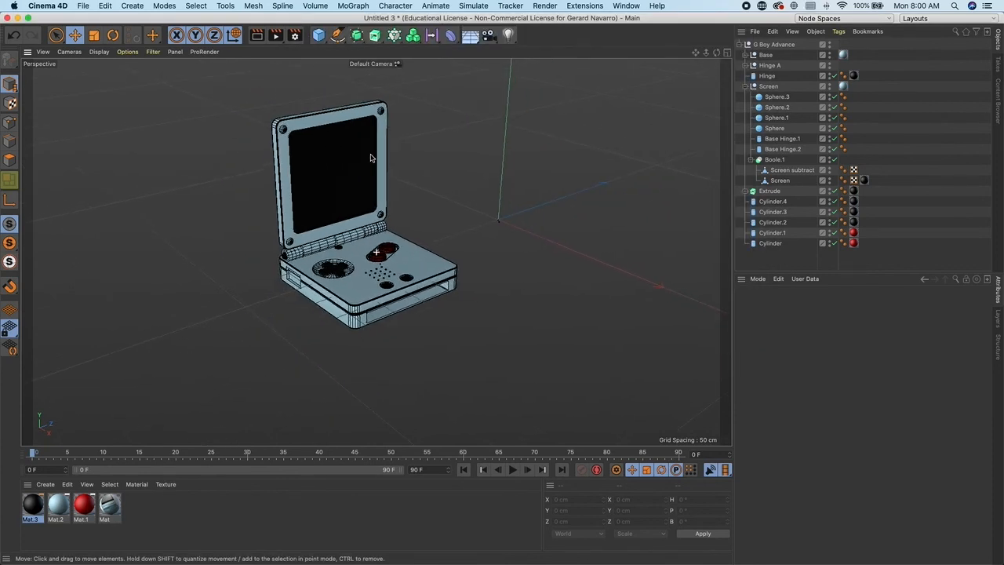
{"action": "left_click", "coordinate": [509, 35]}
{"action": "left_click_drag", "start_coordinate": [551, 235], "coordinate": [585, 248]}
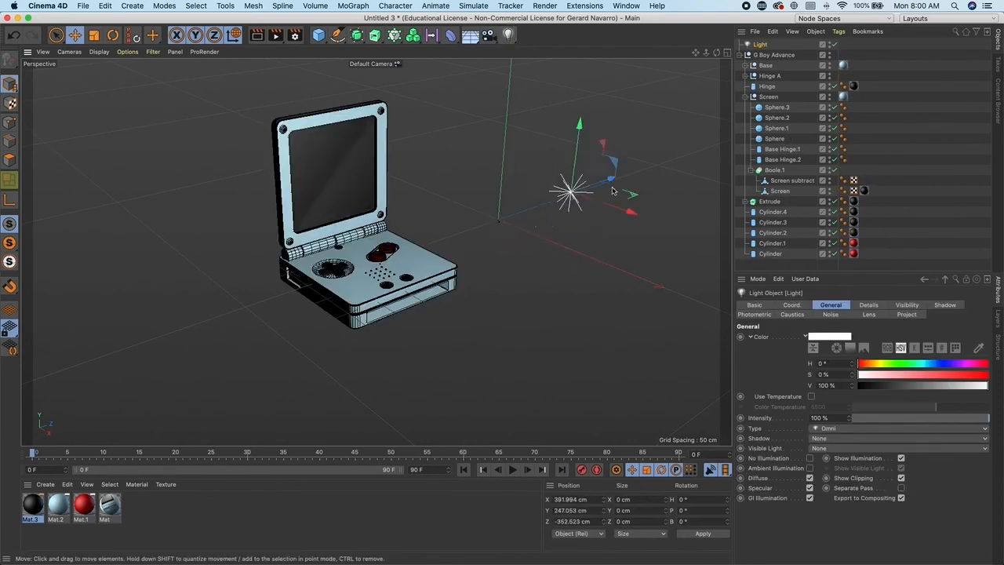
{"action": "left_click_drag", "start_coordinate": [611, 182], "coordinate": [660, 272]}
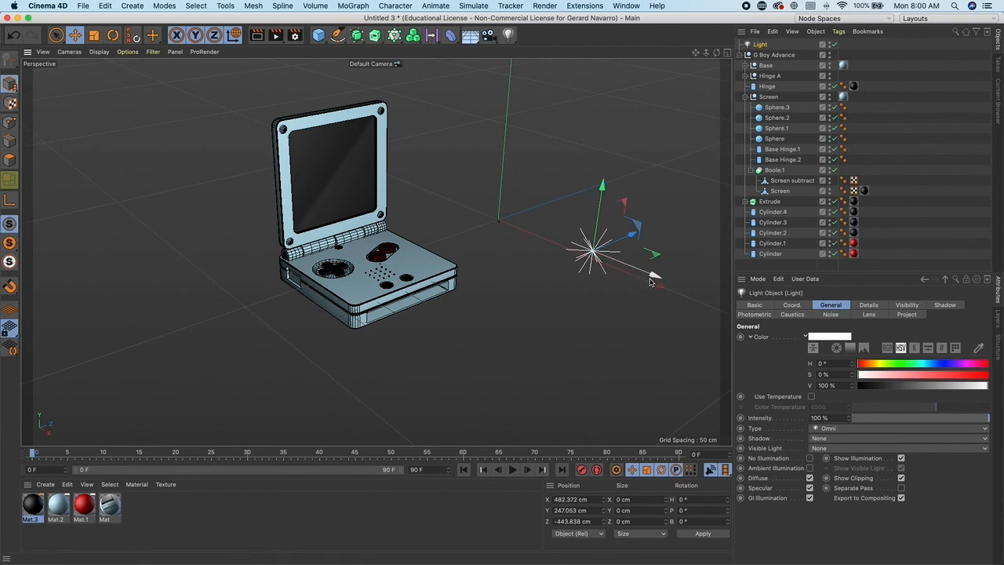
- Duplicate the light and place the copy above the device's upper left
{"action": "left_click_drag", "start_coordinate": [655, 275], "coordinate": [206, 158], "text": "ctrl"}
{"action": "left_click_drag", "start_coordinate": [255, 87], "coordinate": [151, 109]}
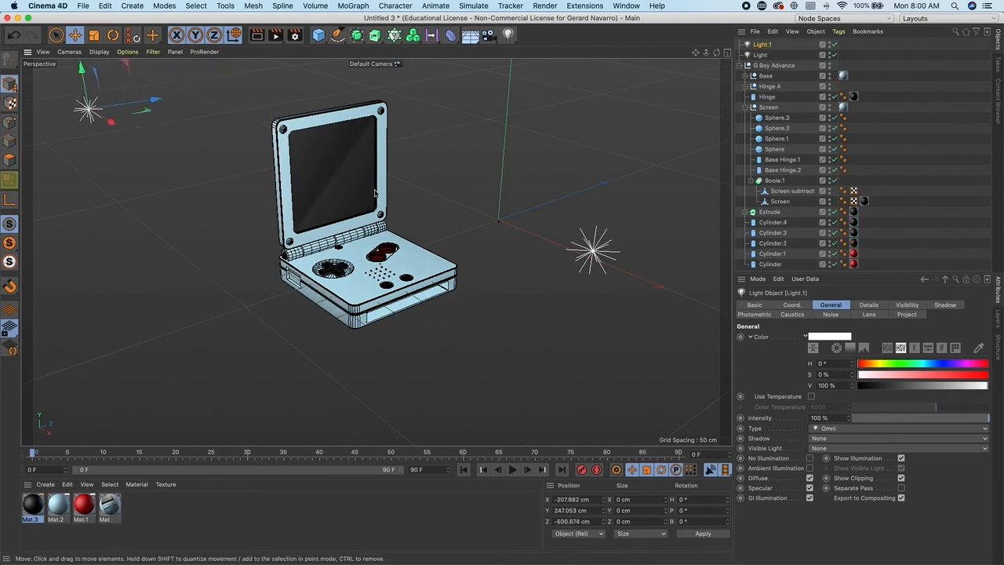
- Render the active viewport to preview the materials and lighting
{"action": "right_click", "coordinate": [262, 37]}
{"action": "left_click", "coordinate": [265, 110]}
{"action": "left_click", "coordinate": [257, 36]}
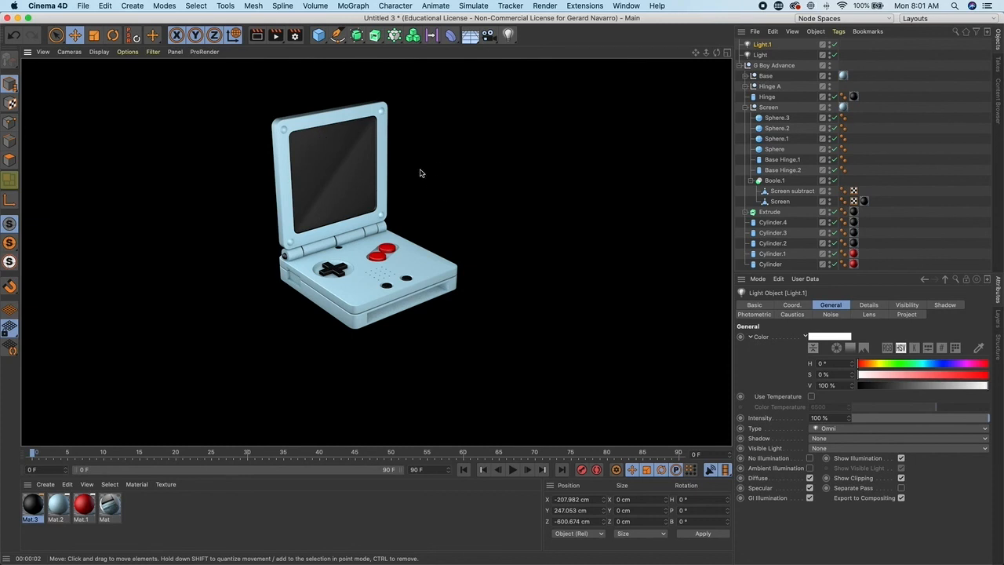
{"action": "left_click", "coordinate": [289, 79]}
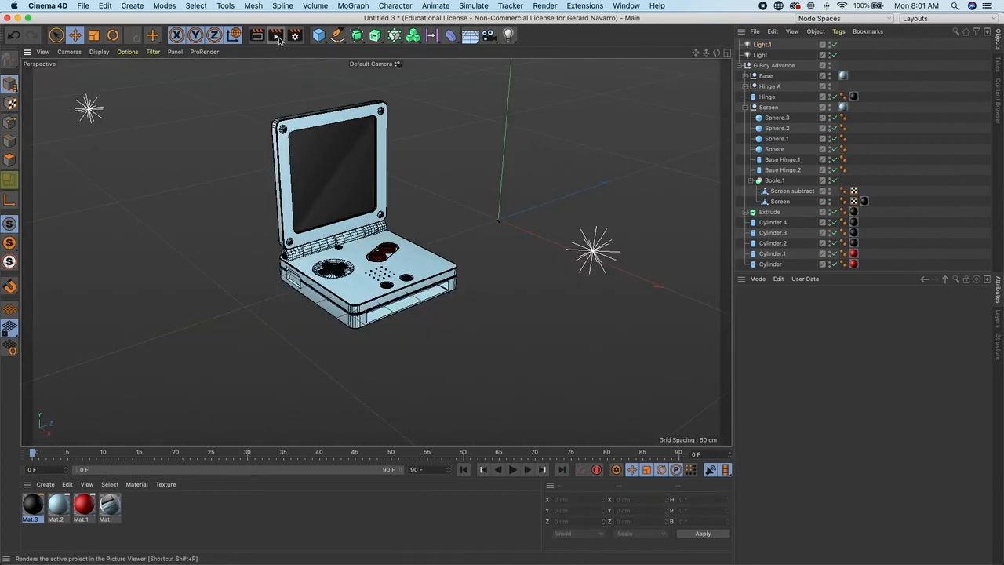
- Render the scene to the Picture Viewer and close the viewer
{"action": "left_click", "coordinate": [276, 36]}
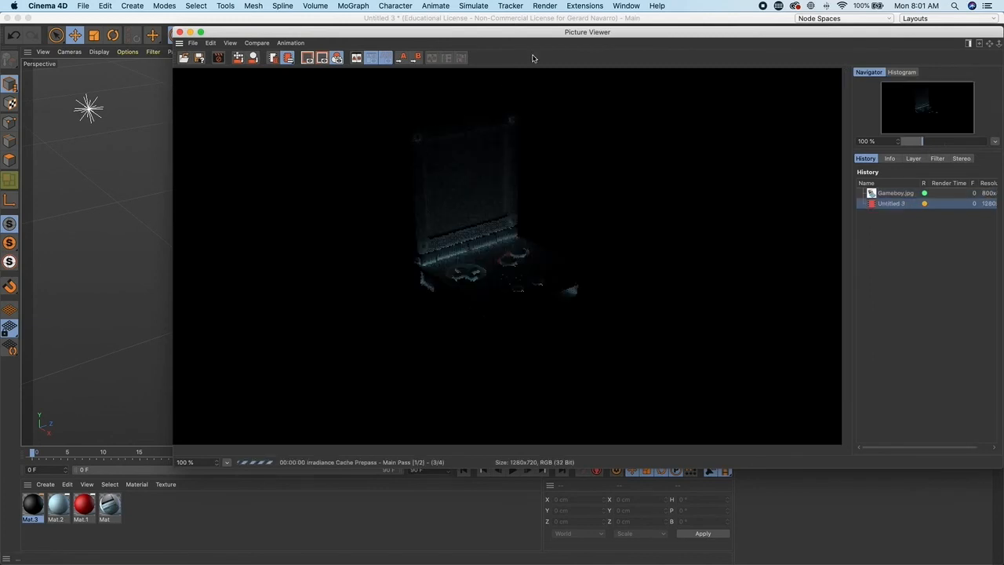
{"action": "left_click_drag", "start_coordinate": [587, 37], "coordinate": [478, 36]}
{"action": "right_click", "coordinate": [328, 57]}
{"action": "left_click", "coordinate": [292, 67]}
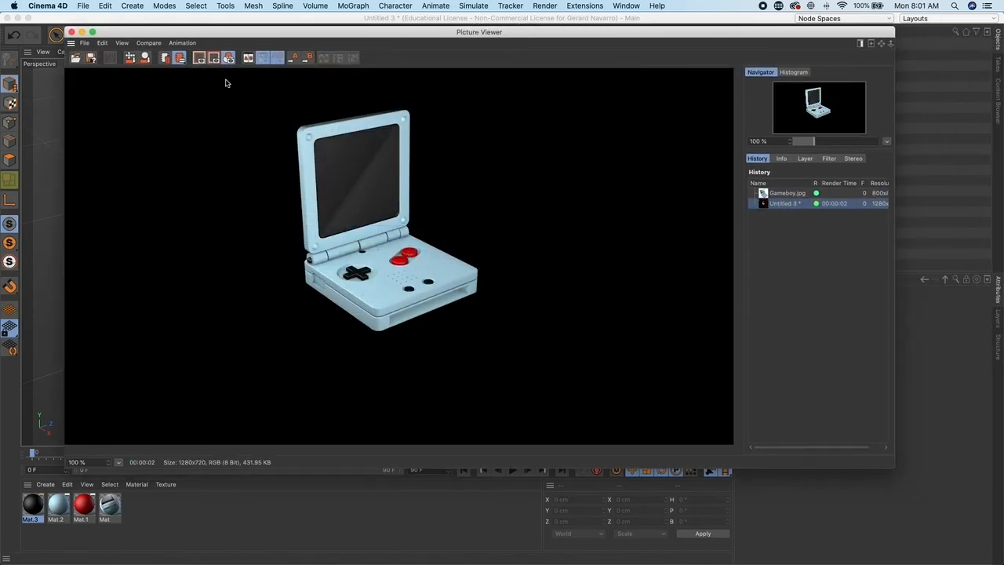
{"action": "left_click", "coordinate": [84, 43]}
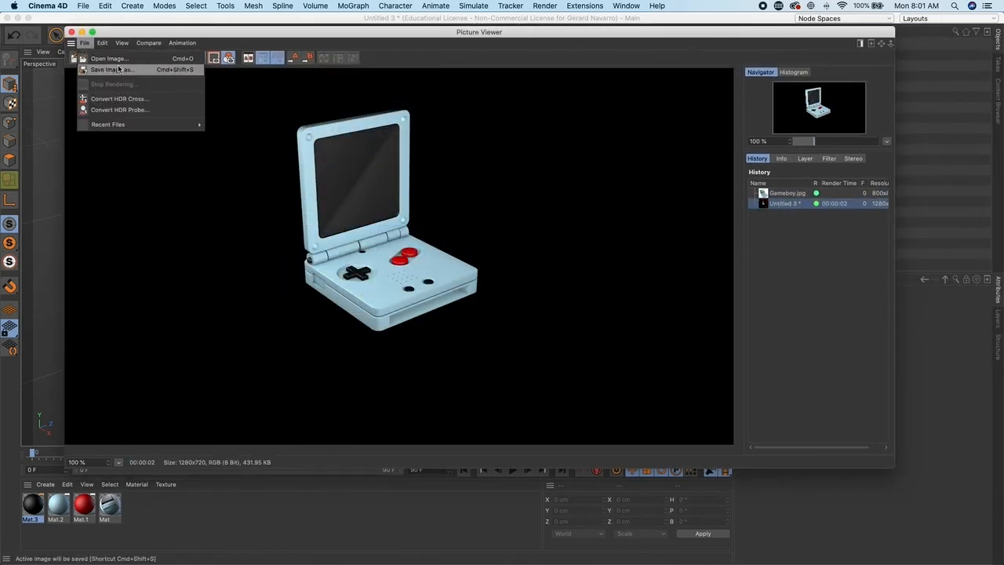
{"action": "left_click", "coordinate": [72, 35]}
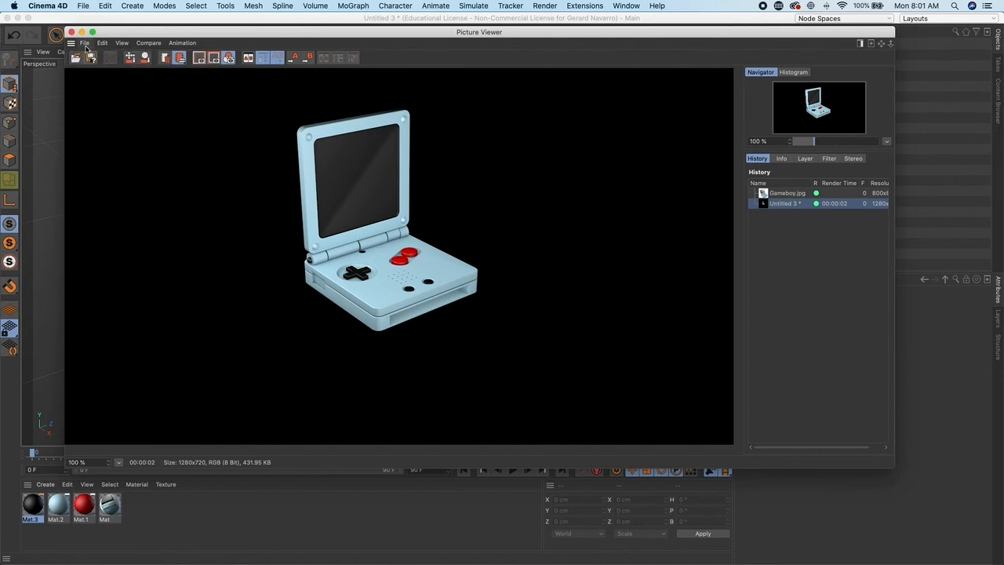
{"action": "left_click", "coordinate": [72, 33]}
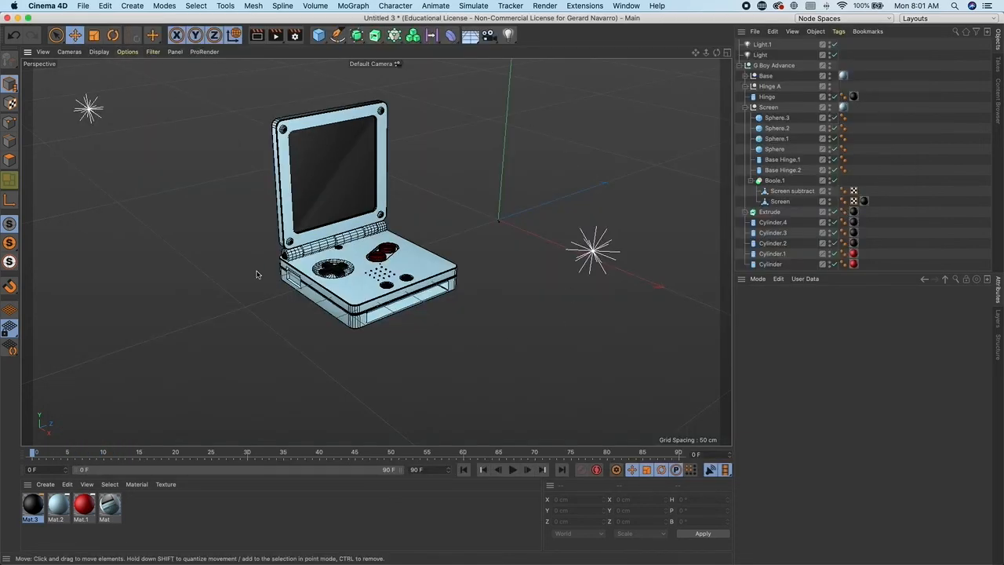
- Select the screen's Boole object in the viewport
{"action": "left_click", "coordinate": [369, 119]}
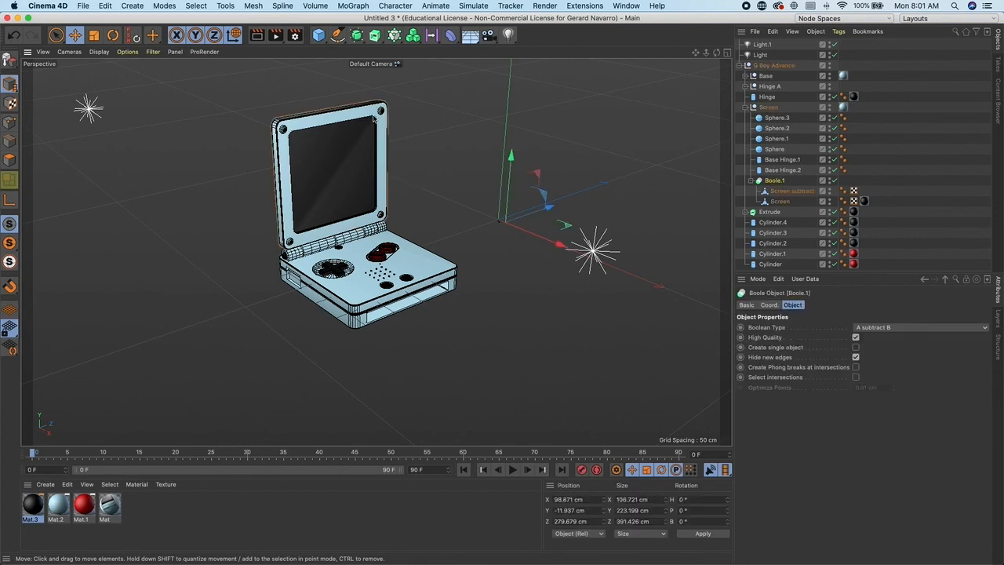